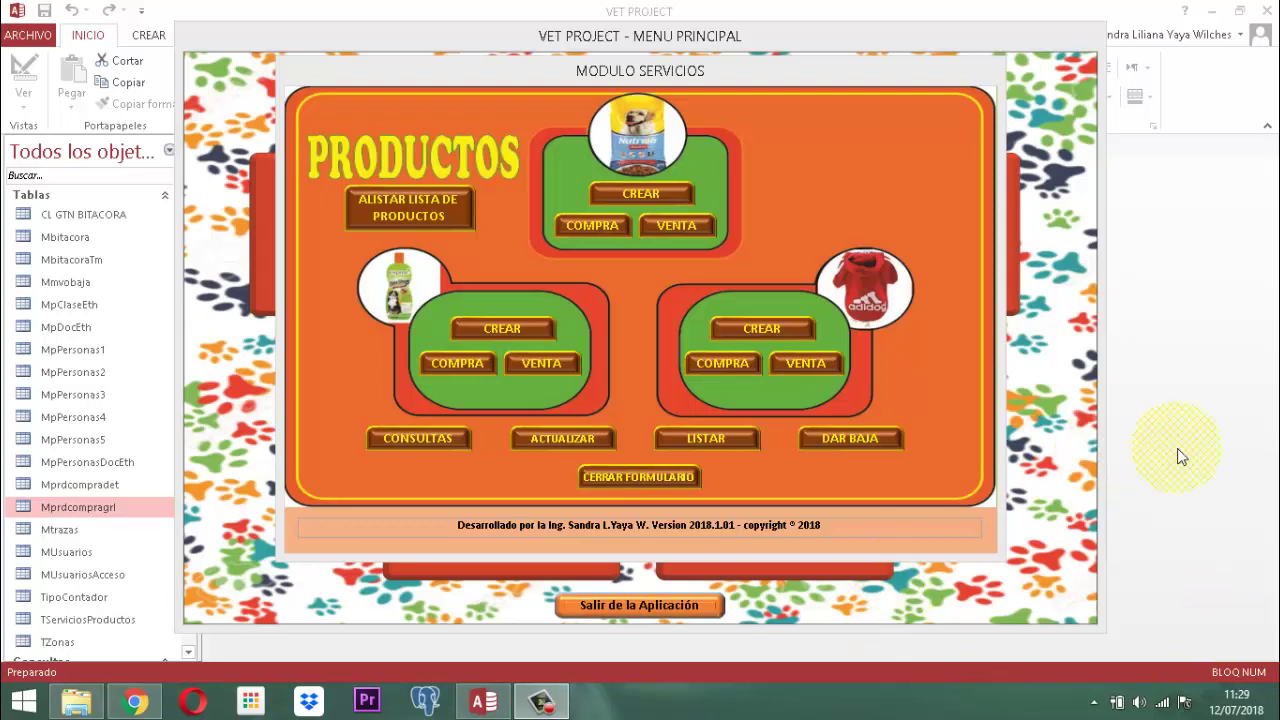
Try the dog food COMPRA button, then switch the products menu form to Design view and close the main menu form
click(593, 228)
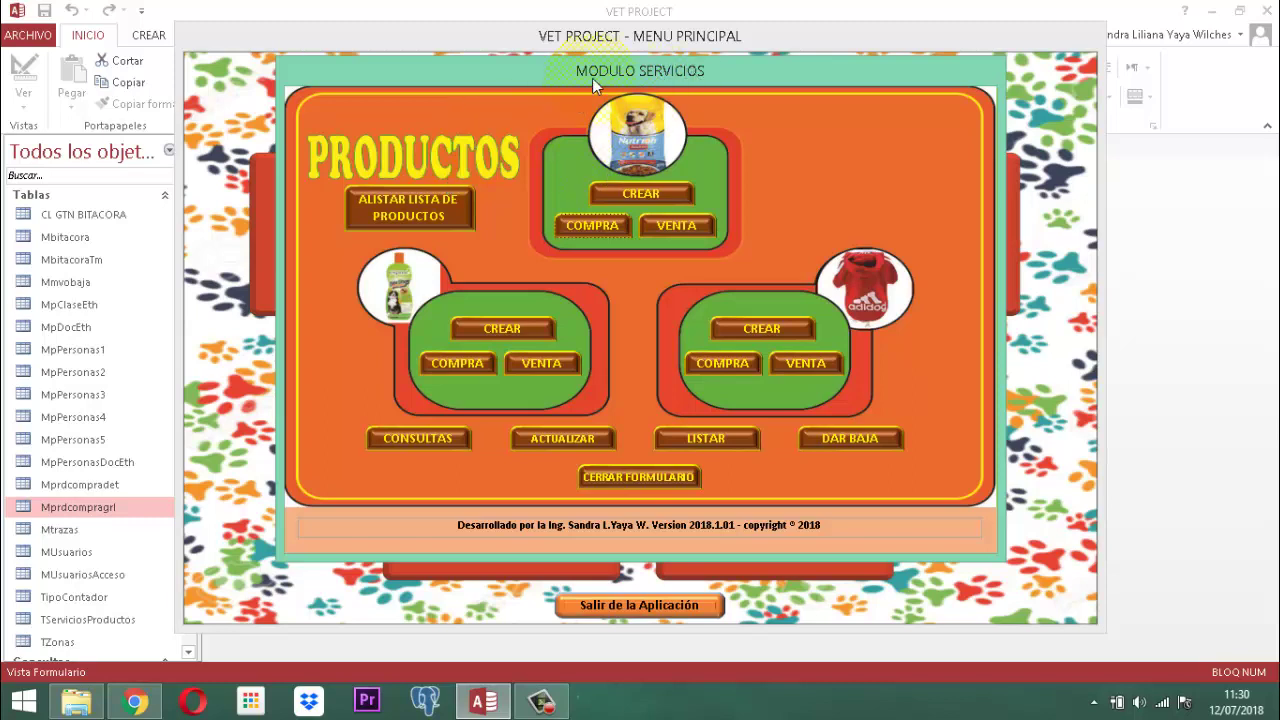
right_click(650, 77)
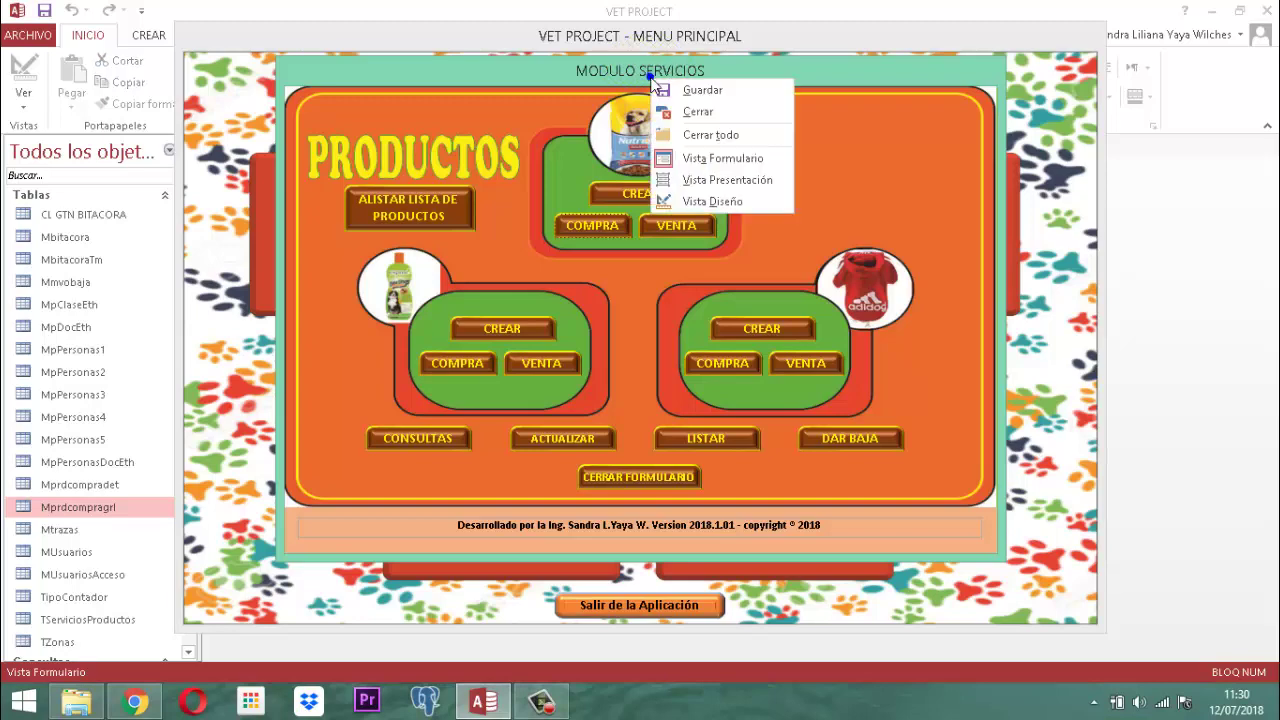
click(703, 202)
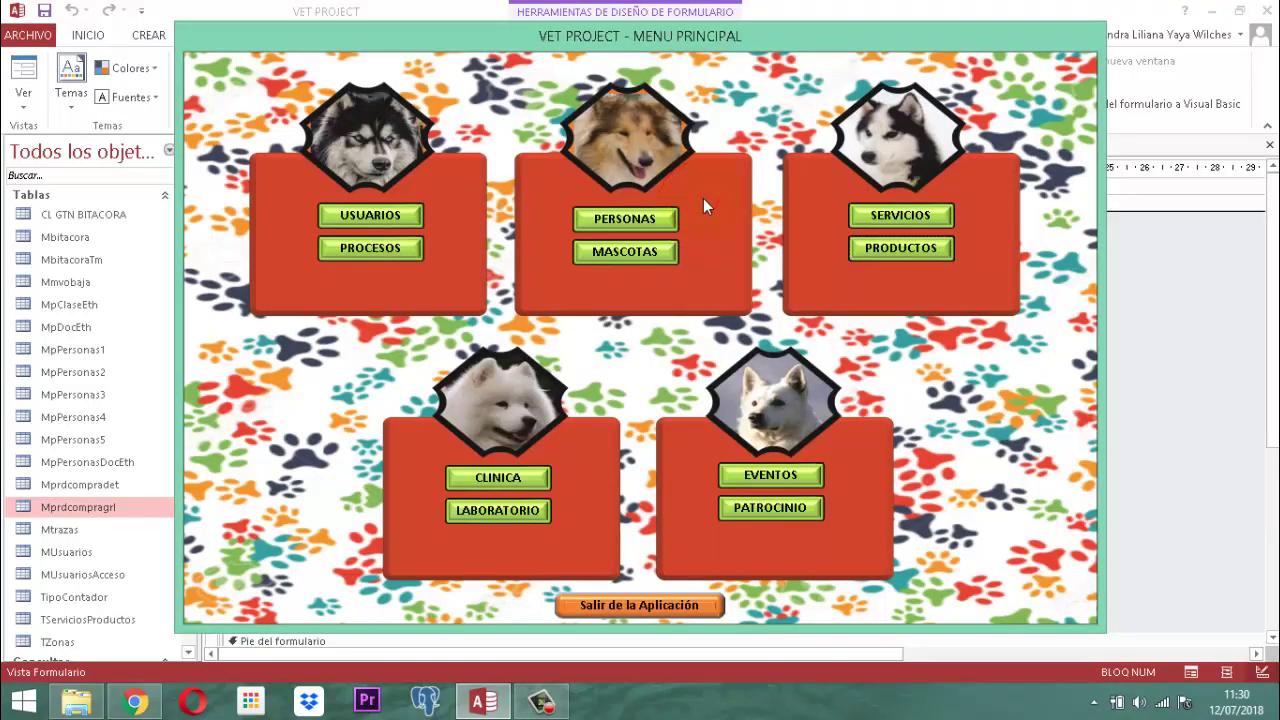
right_click(742, 36)
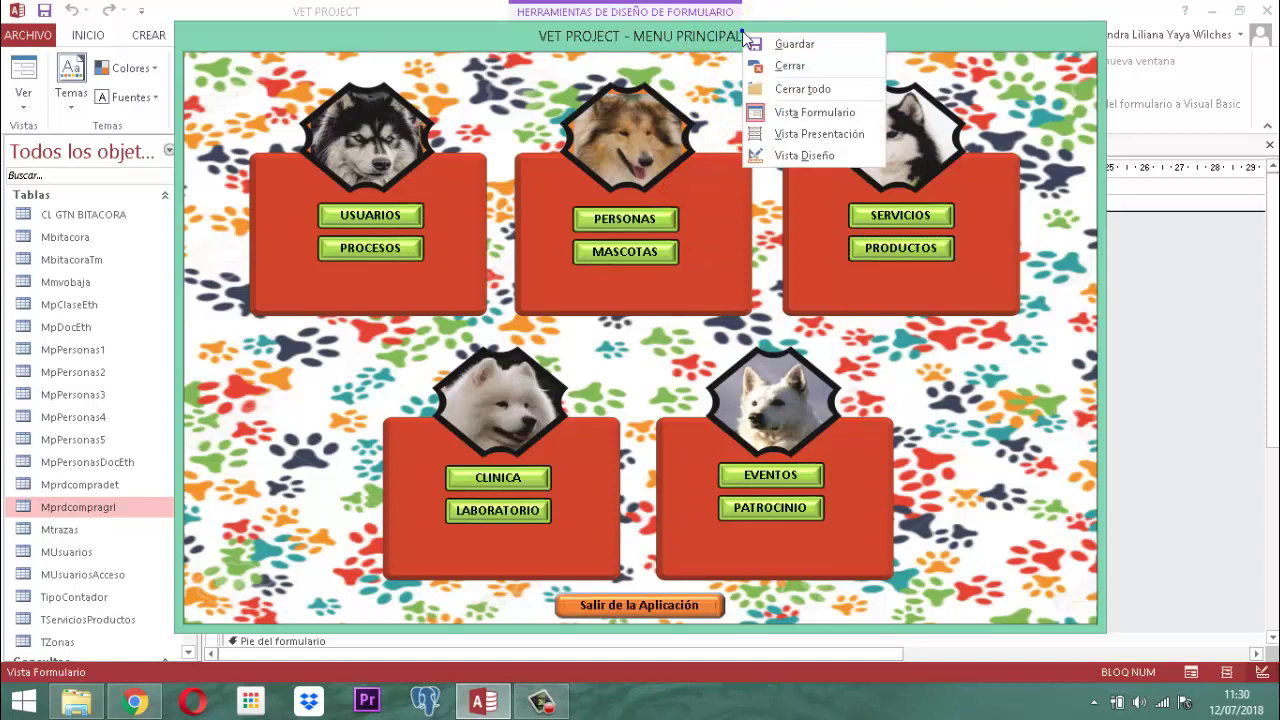
click(785, 65)
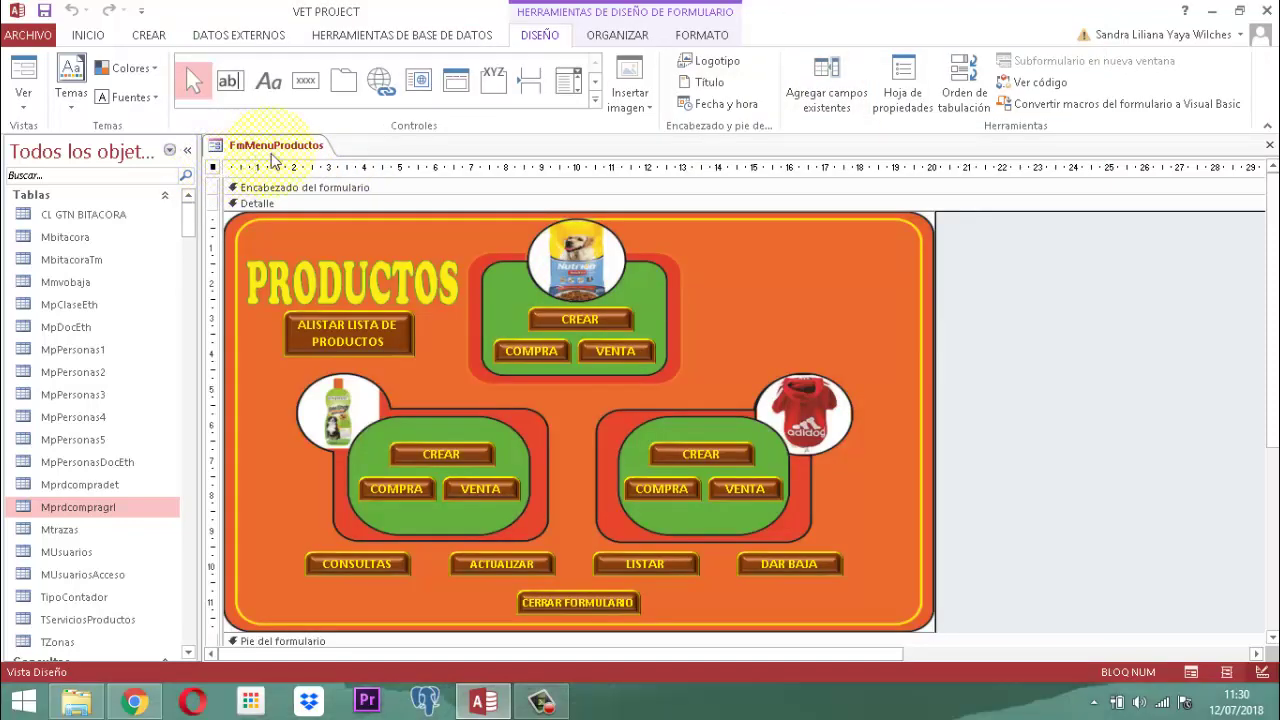
Change the products menu form's title property to MODULO PRODUCTOS
click(905, 80)
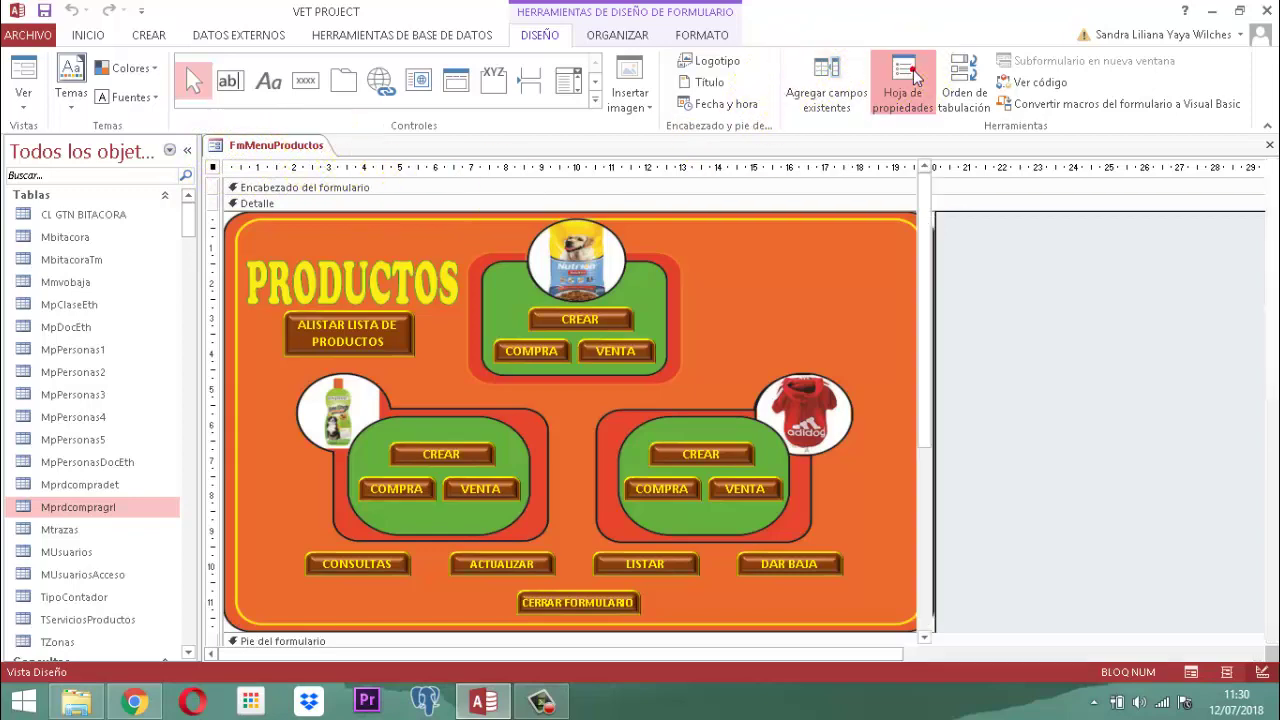
click(964, 228)
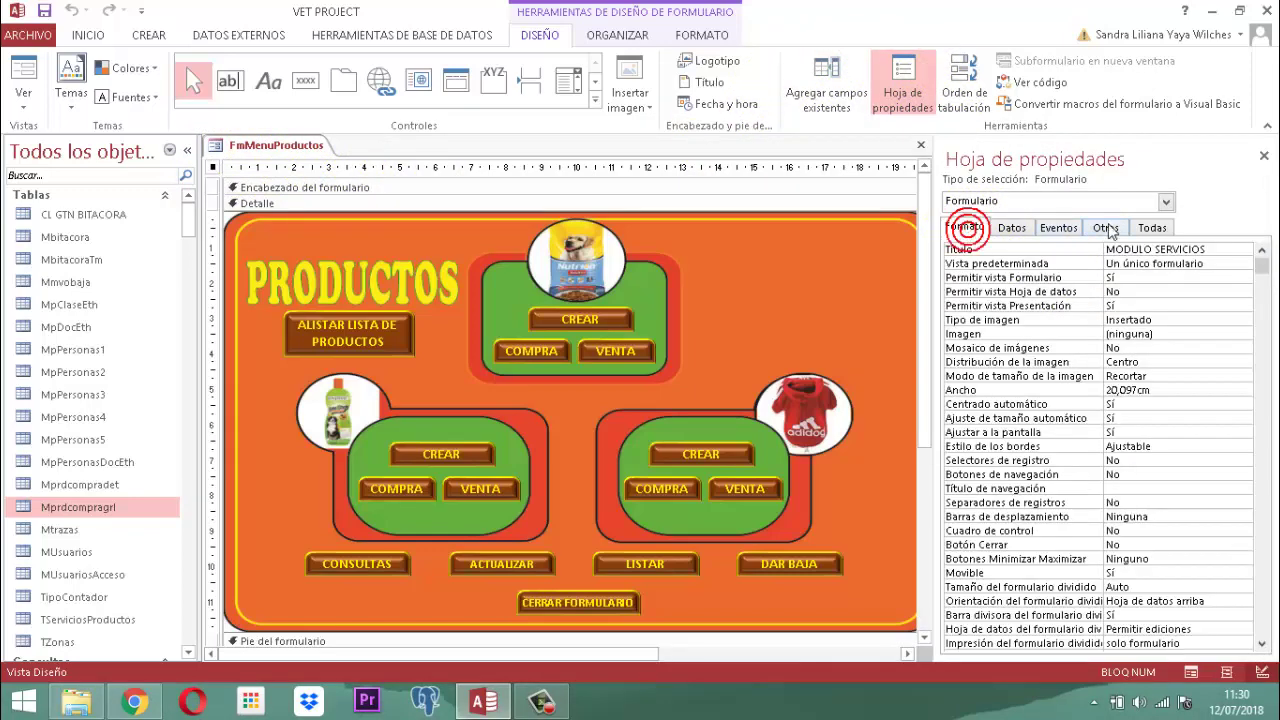
double_click(1195, 254)
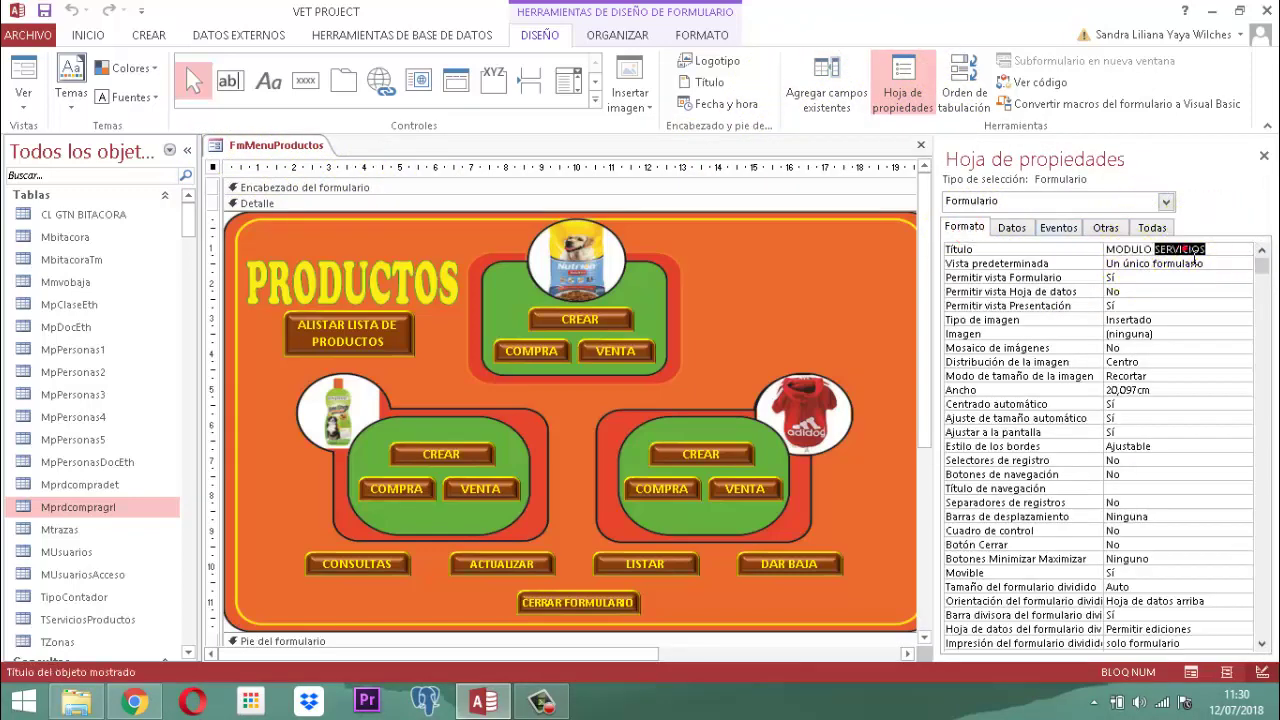
key(Caps_Lock)
text(P)
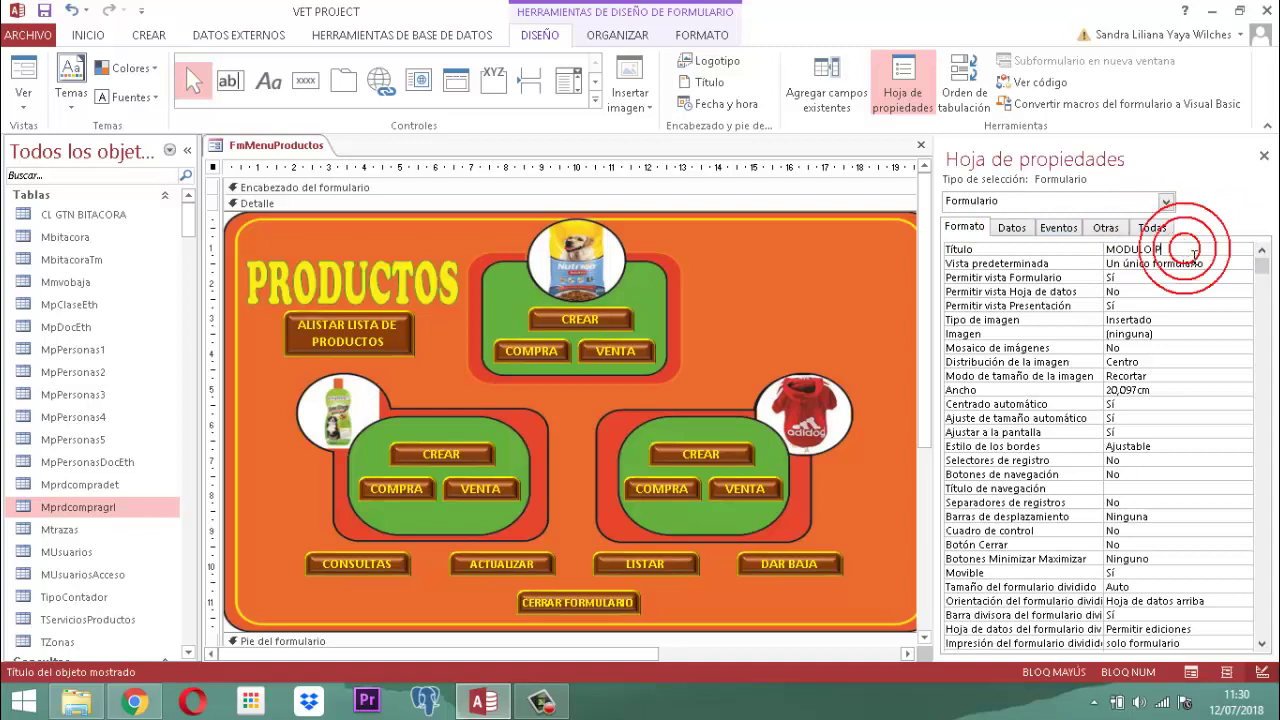
text(RODUCTO)
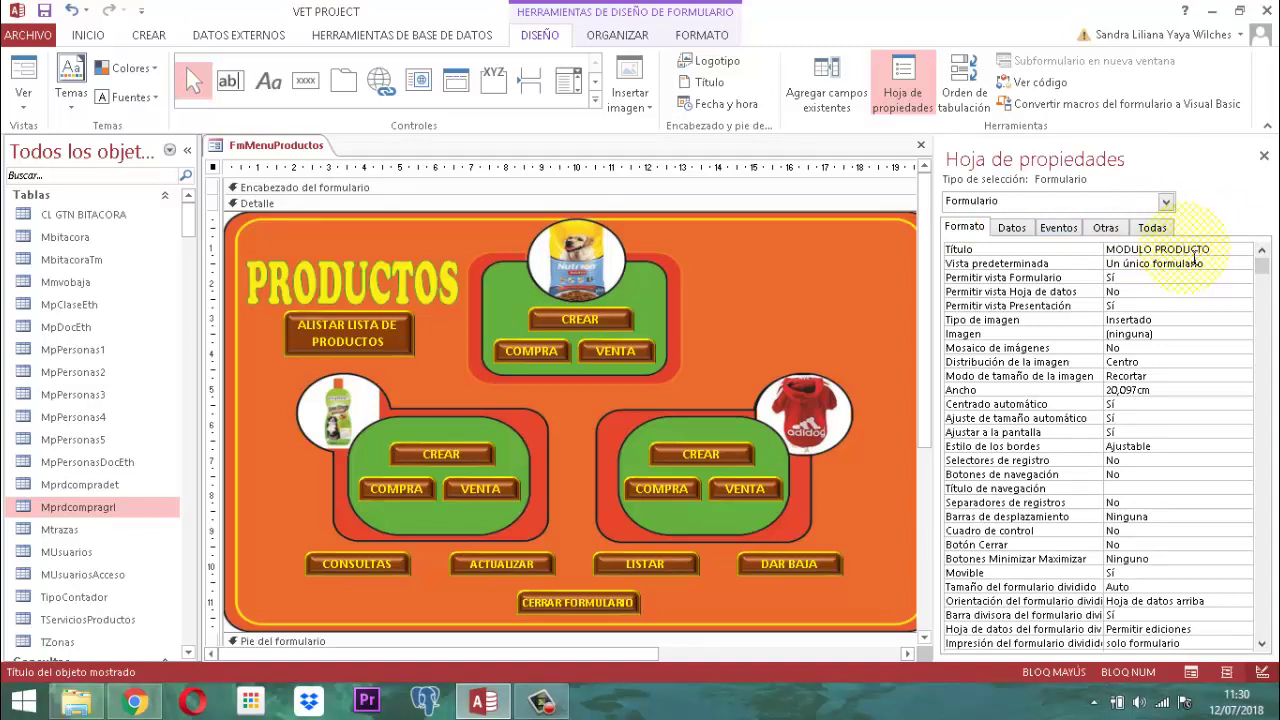
text(S)
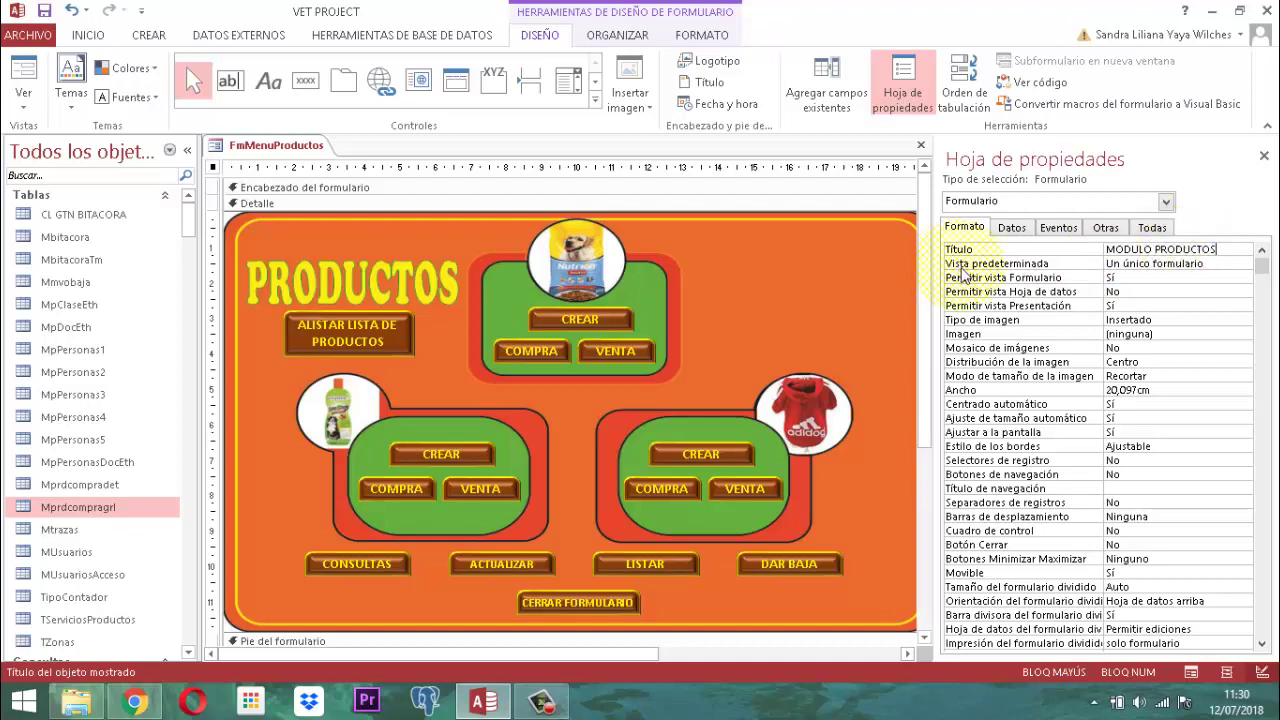
click(1264, 156)
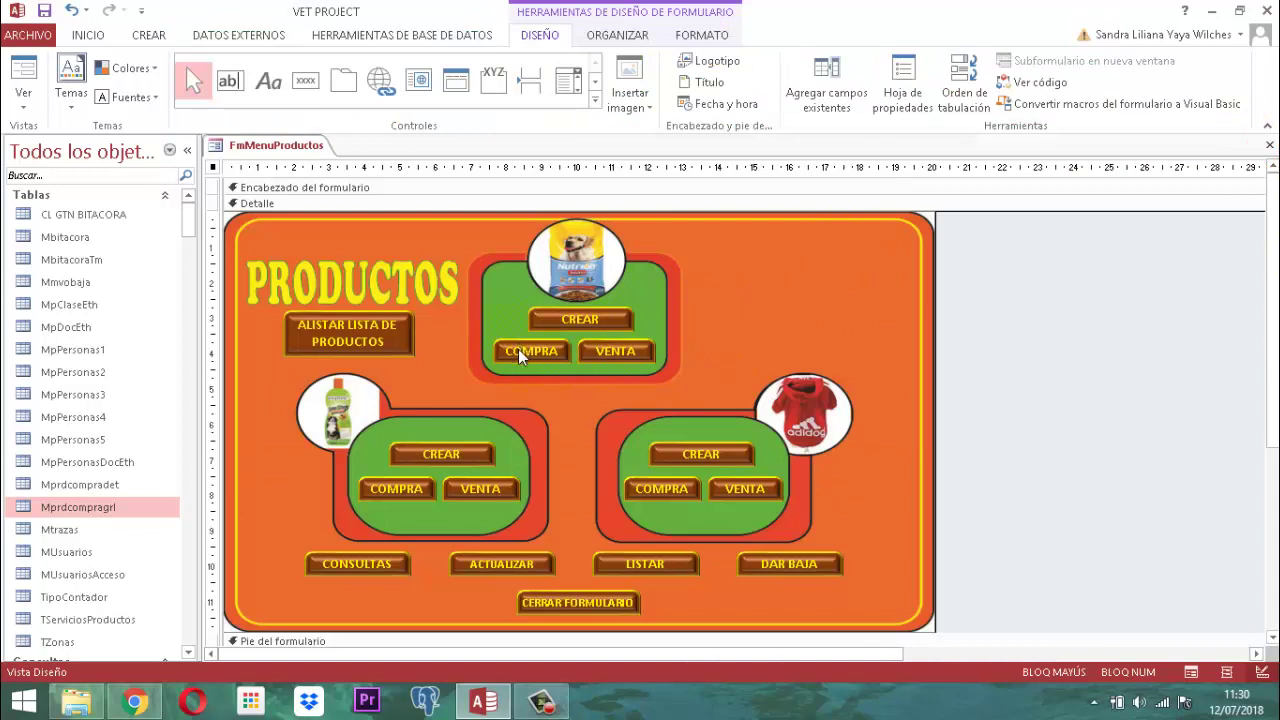
Create a code procedure for the on-click event of the COMPRA button in the dog food group
click(518, 349)
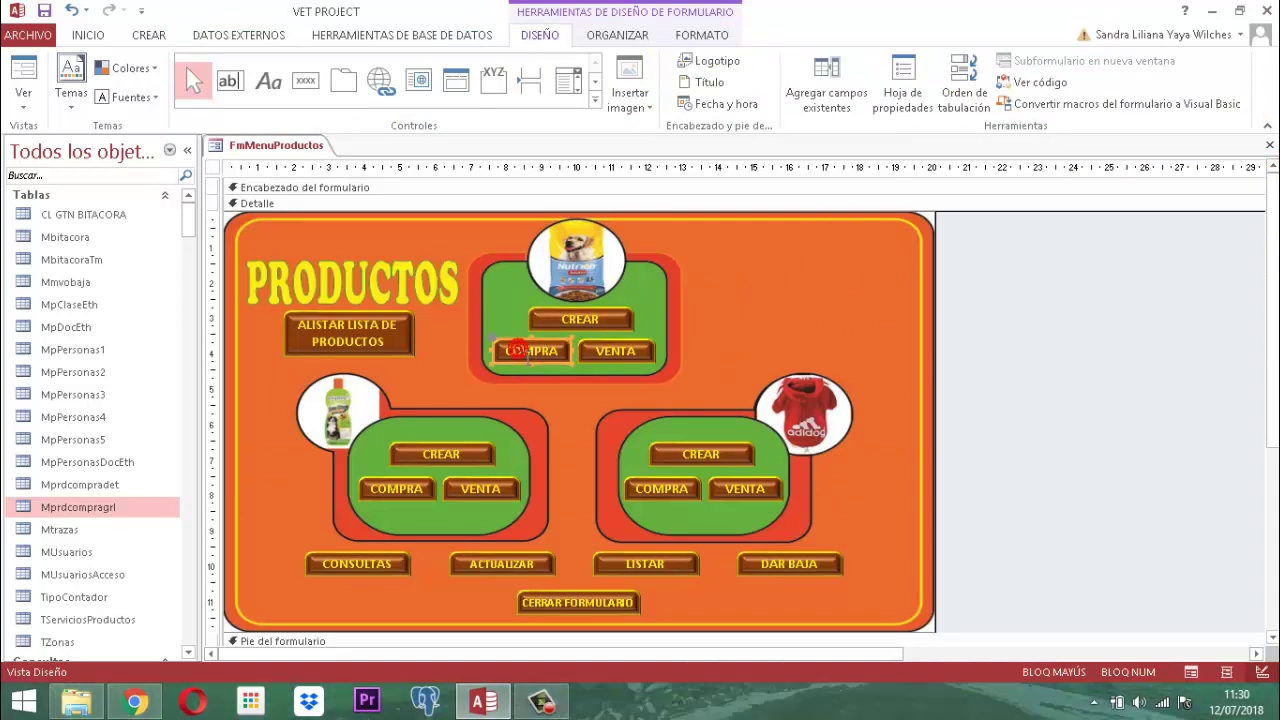
click(904, 88)
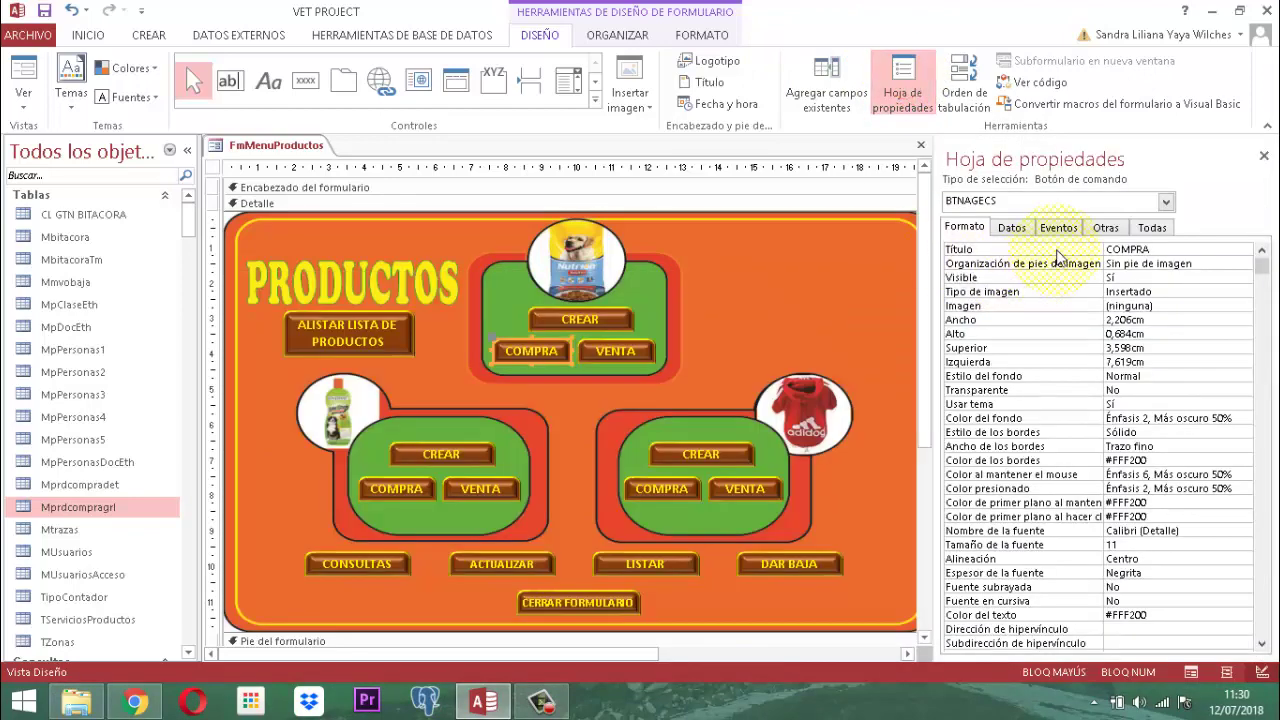
click(1062, 232)
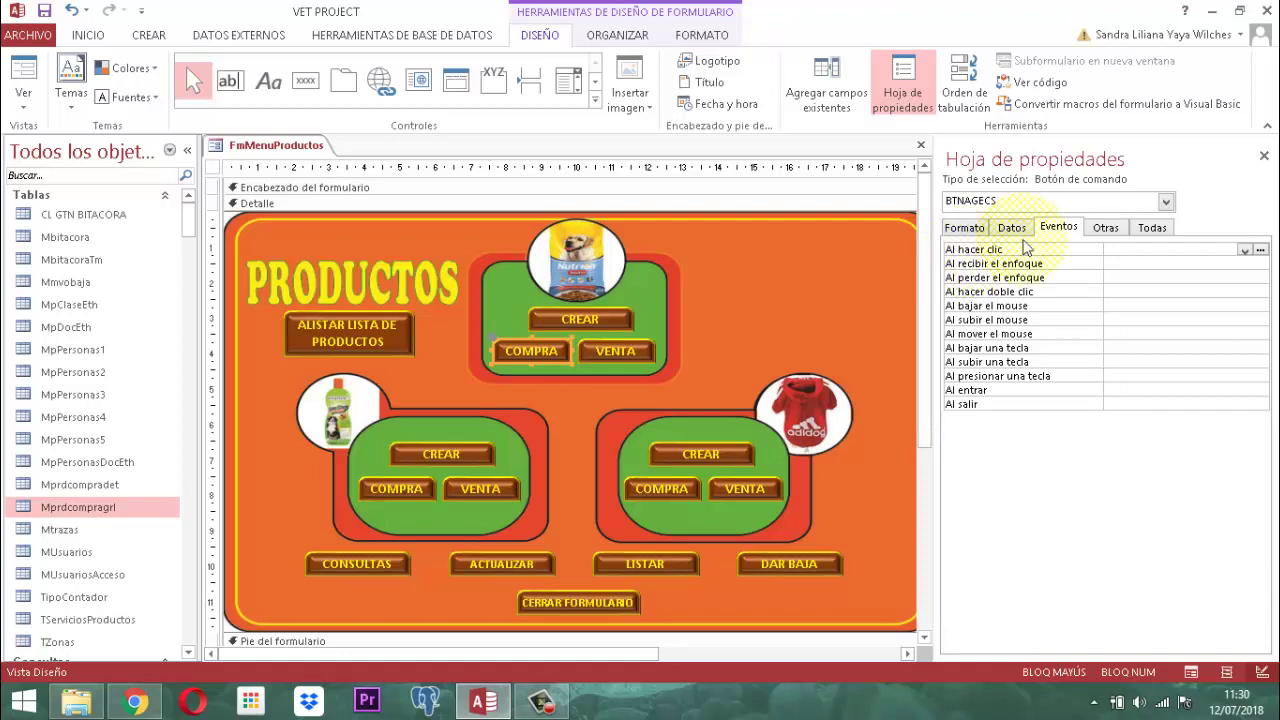
click(1261, 251)
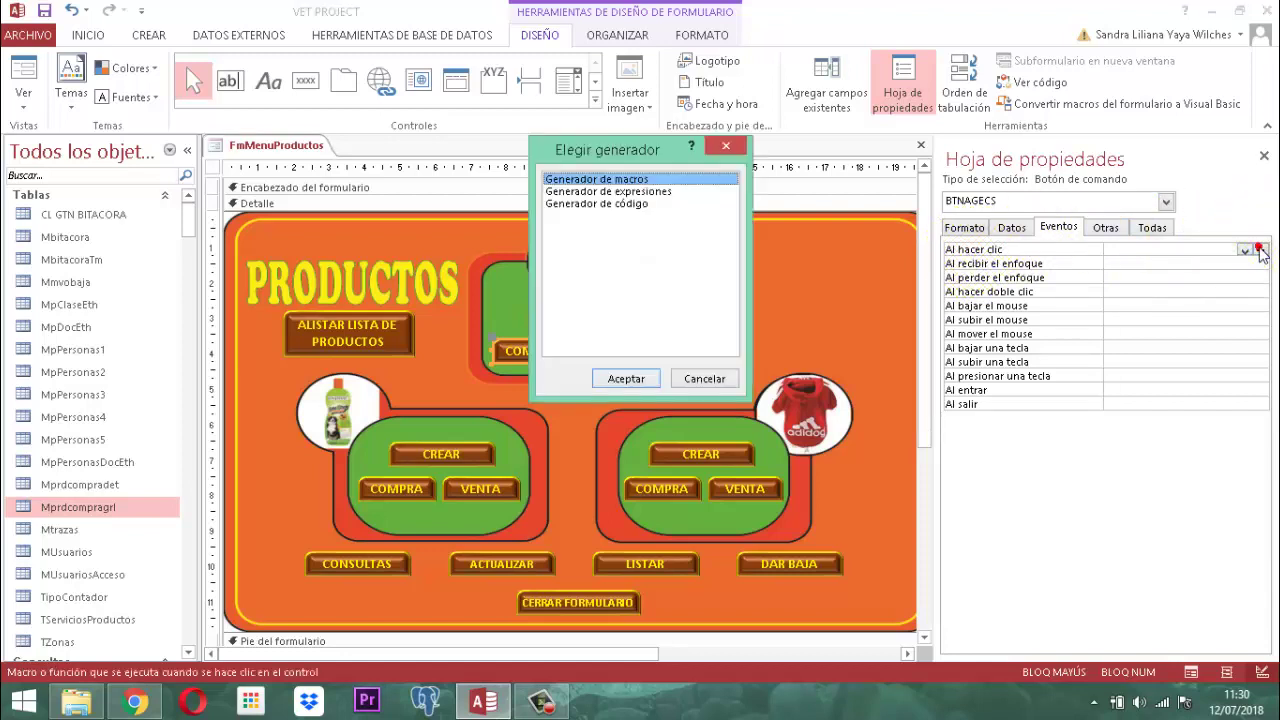
click(625, 204)
click(625, 379)
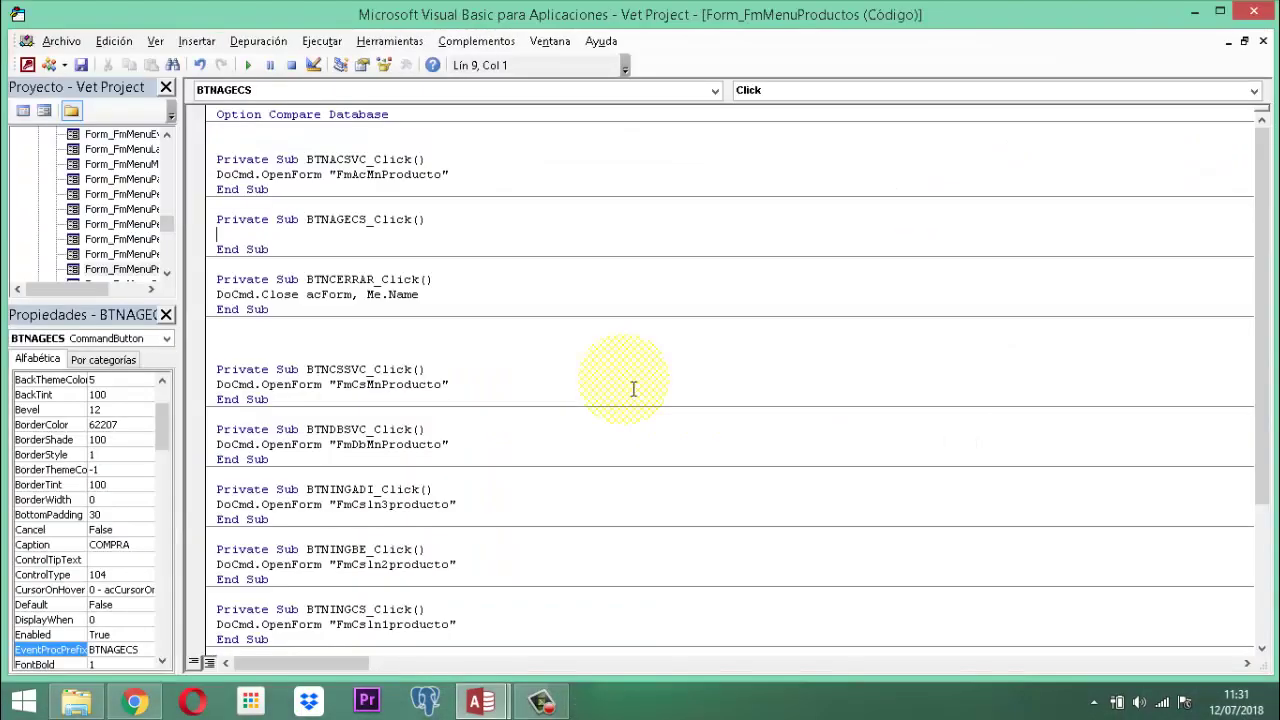
Write Docmd.OpenForm "FmIgOrdCompra" in the BTNAGECS_Click procedure, save the code and close the code editor
text(Do)
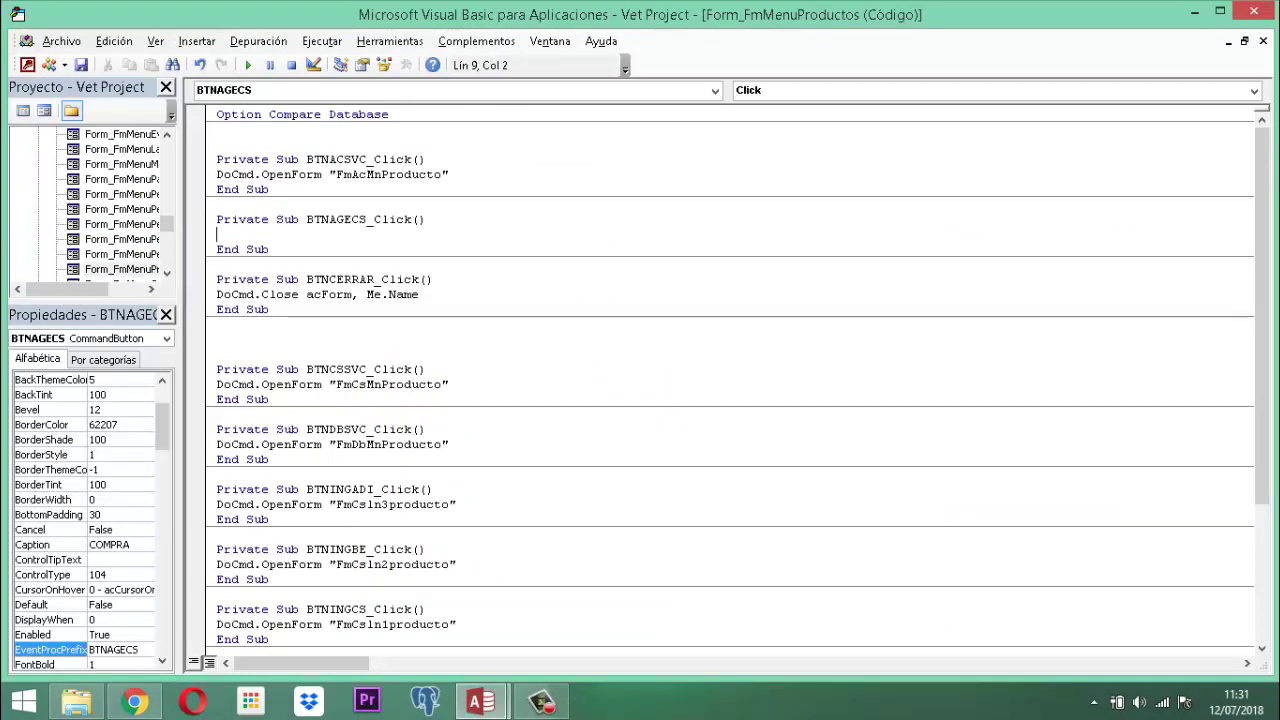
text(cmd.openForm )
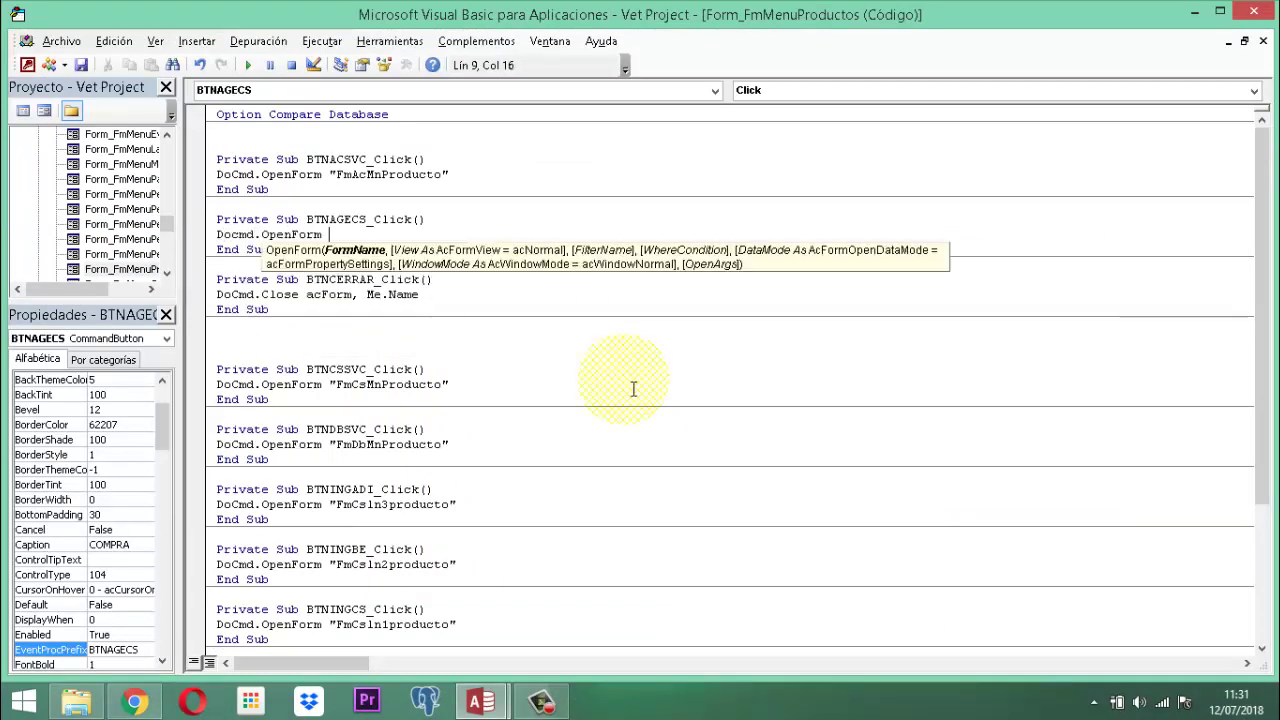
text("Fm)
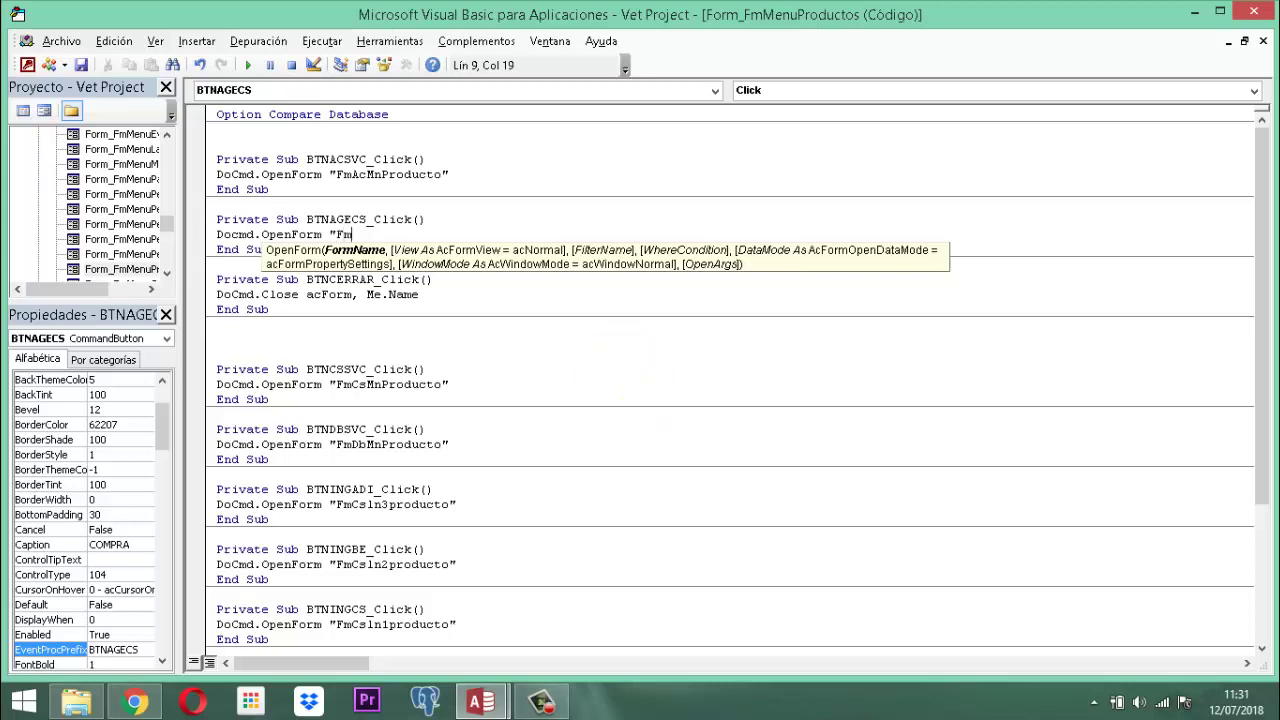
text(IgOrdCompra")
click(81, 64)
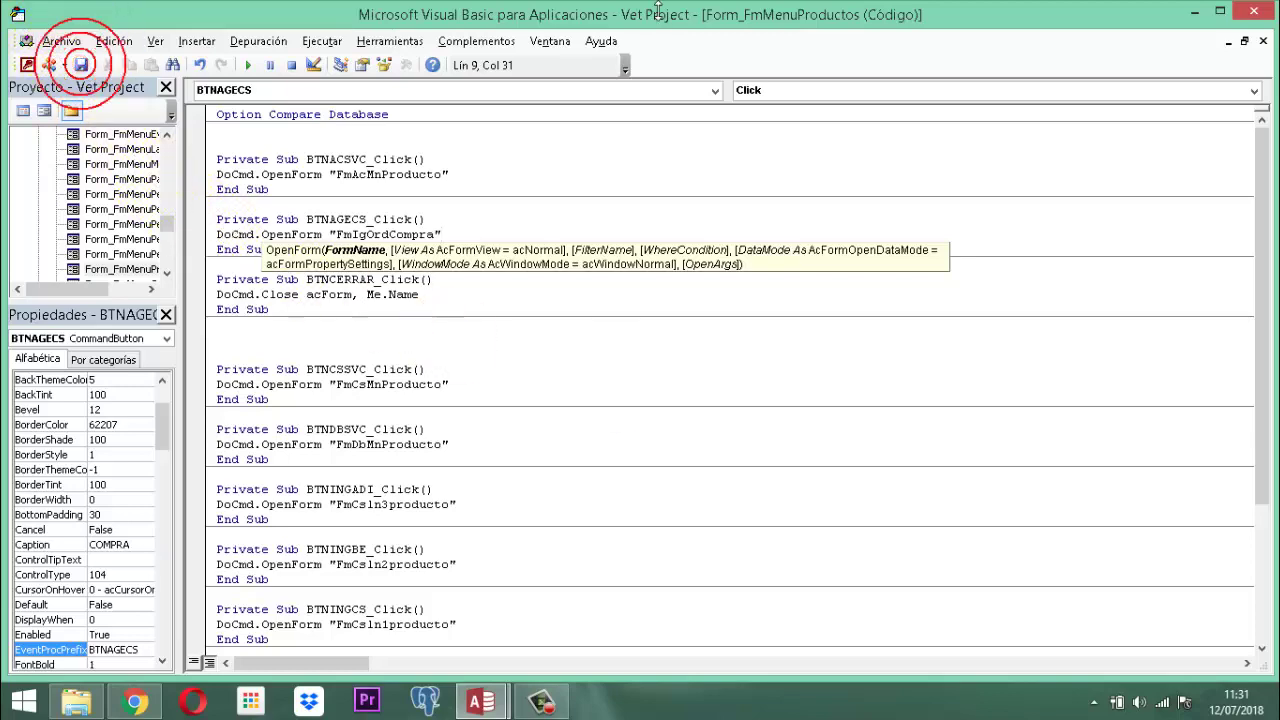
click(1255, 13)
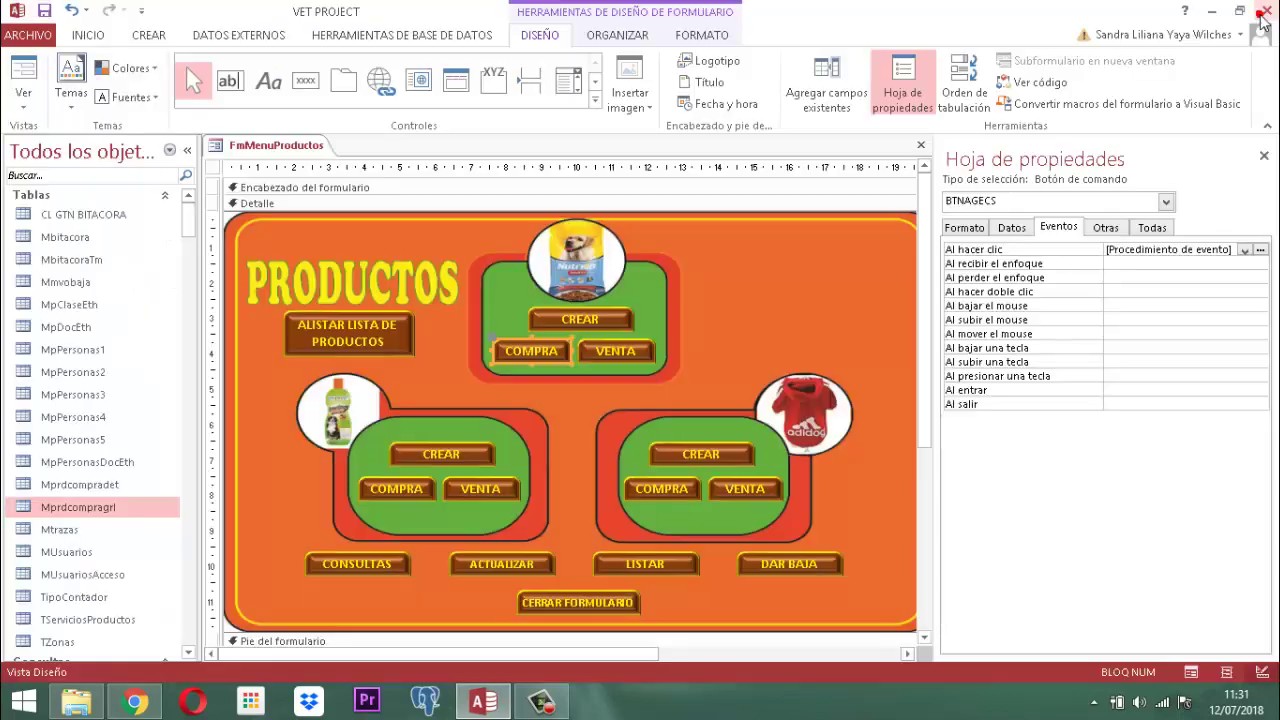
Close the property sheet, then save and close the FmMenuProductos form
click(1264, 156)
right_click(310, 155)
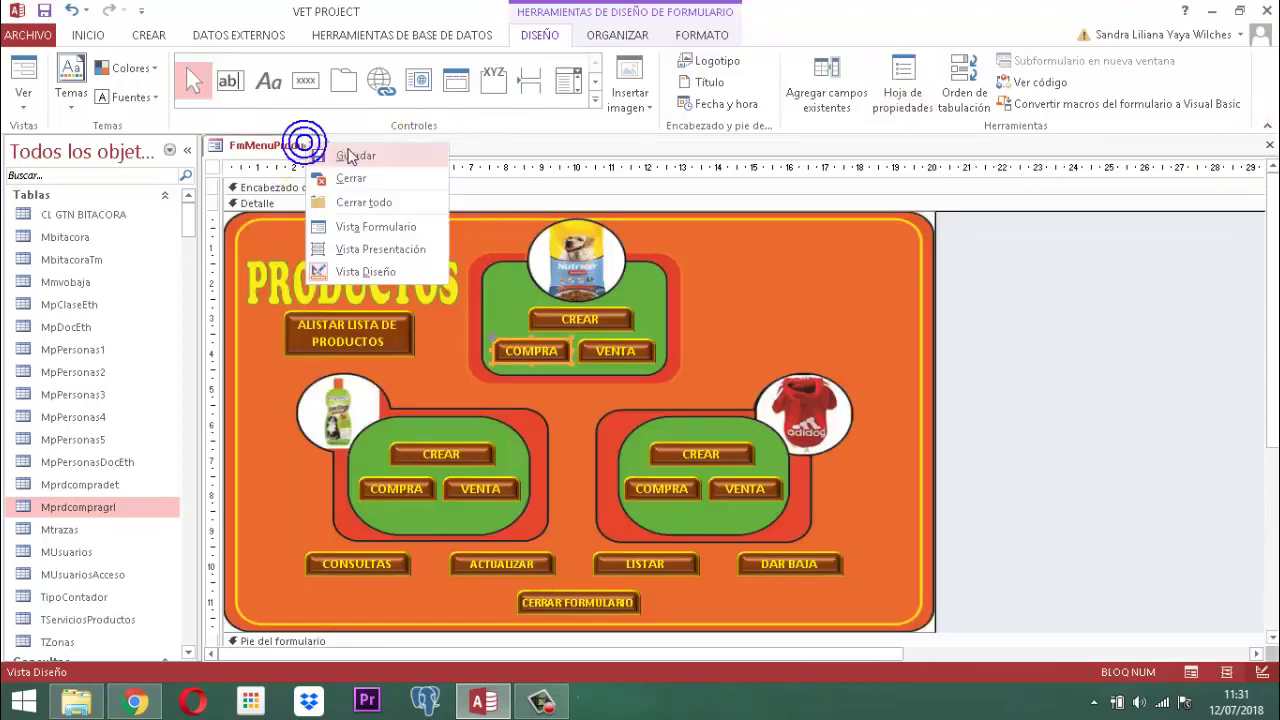
click(345, 151)
right_click(283, 150)
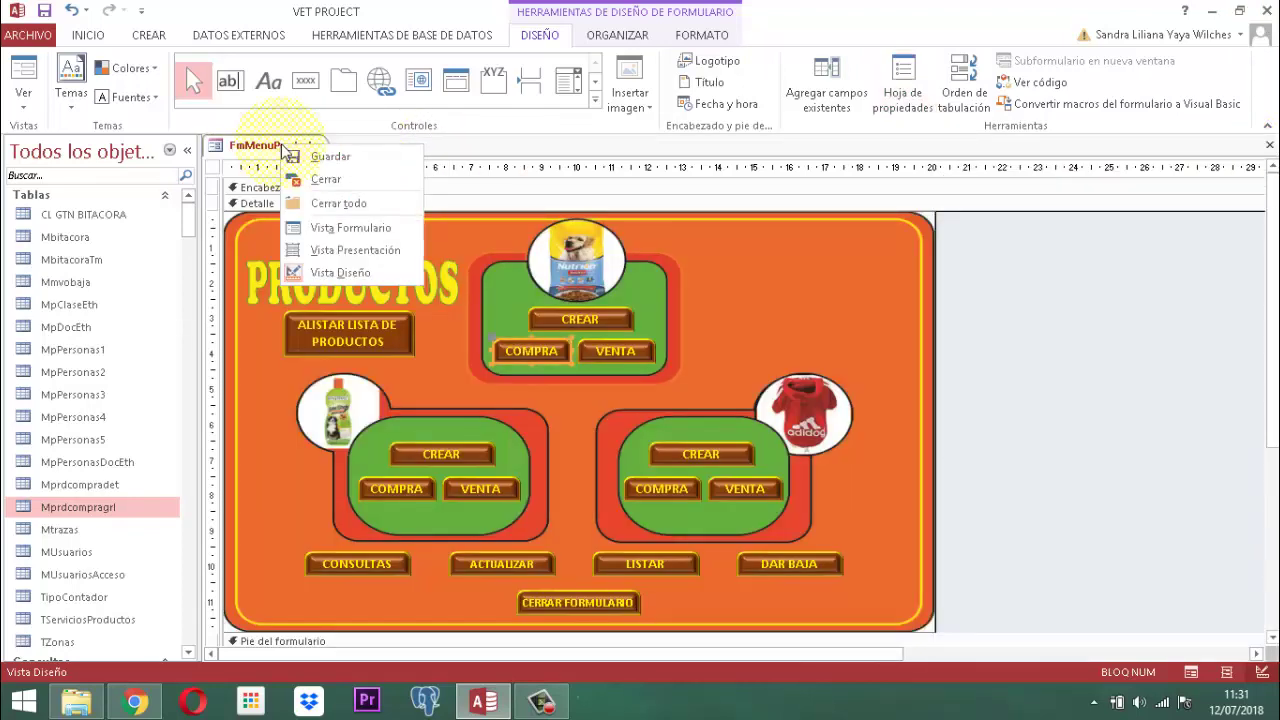
click(315, 179)
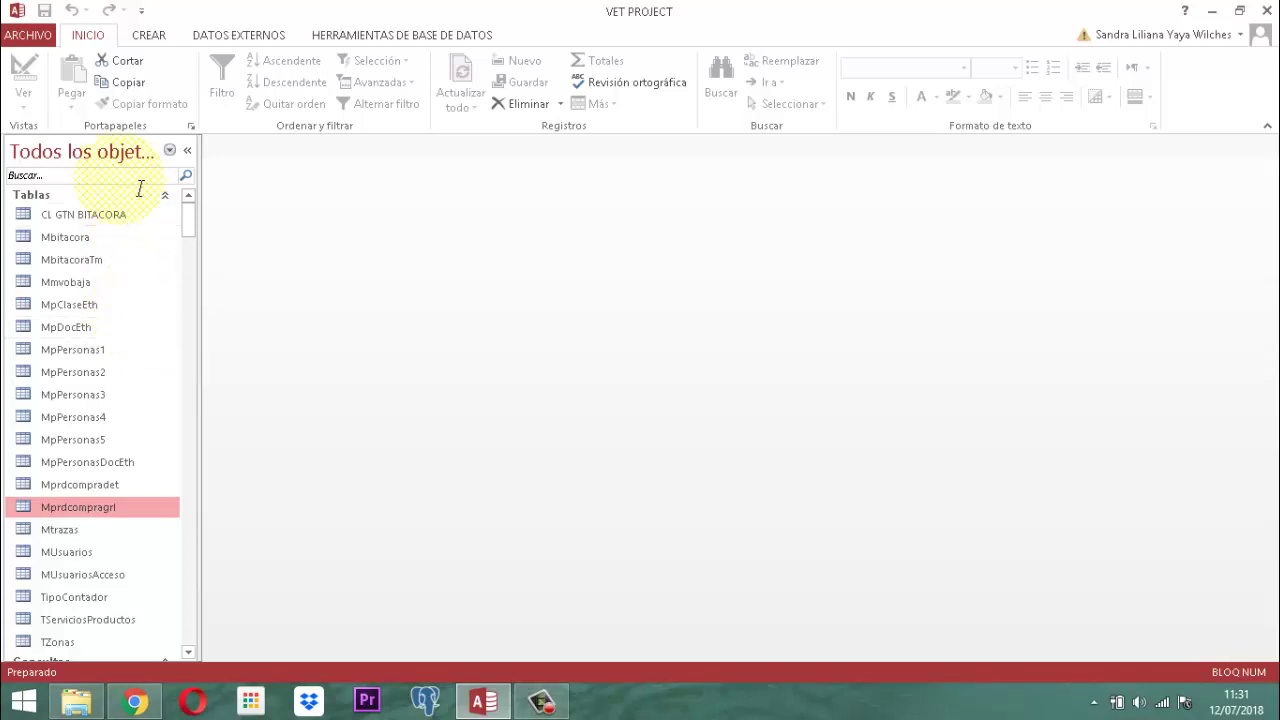
Filter the database objects by FmIgOrd and open the FmIgOrdCompra form in Design view
click(99, 177)
text(F)
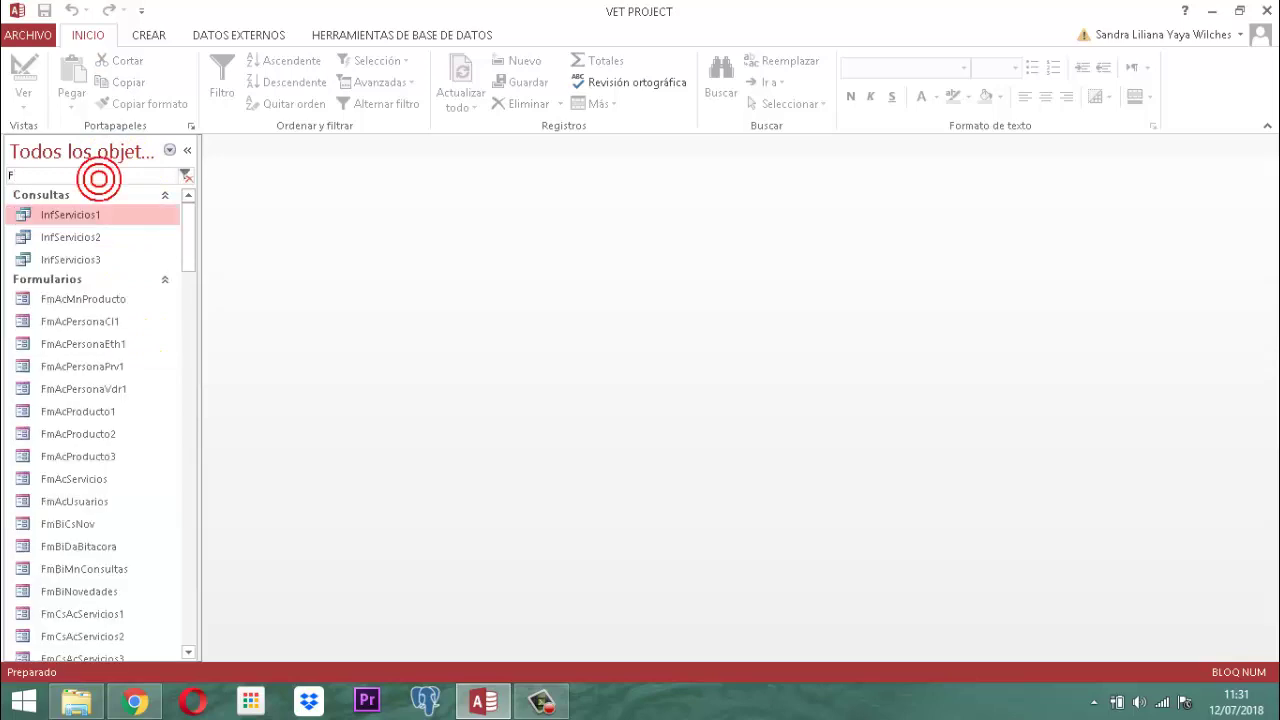
text(mIgOrd)
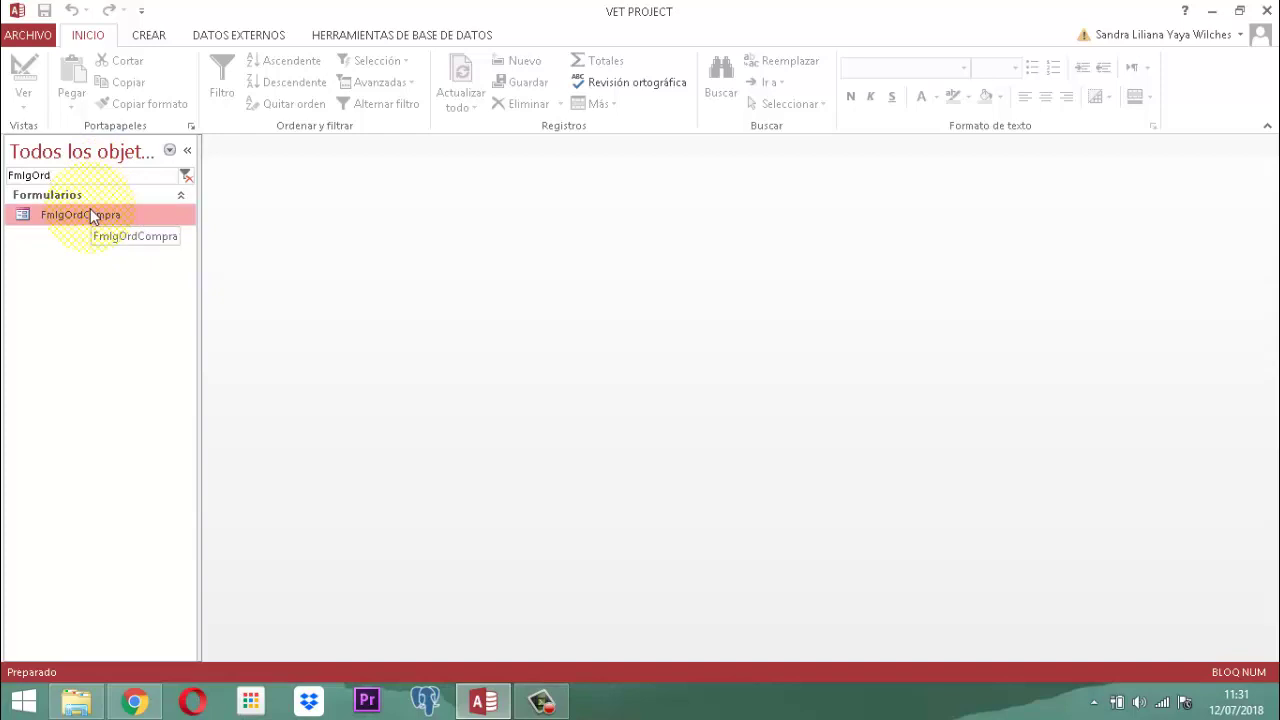
right_click(90, 217)
click(143, 268)
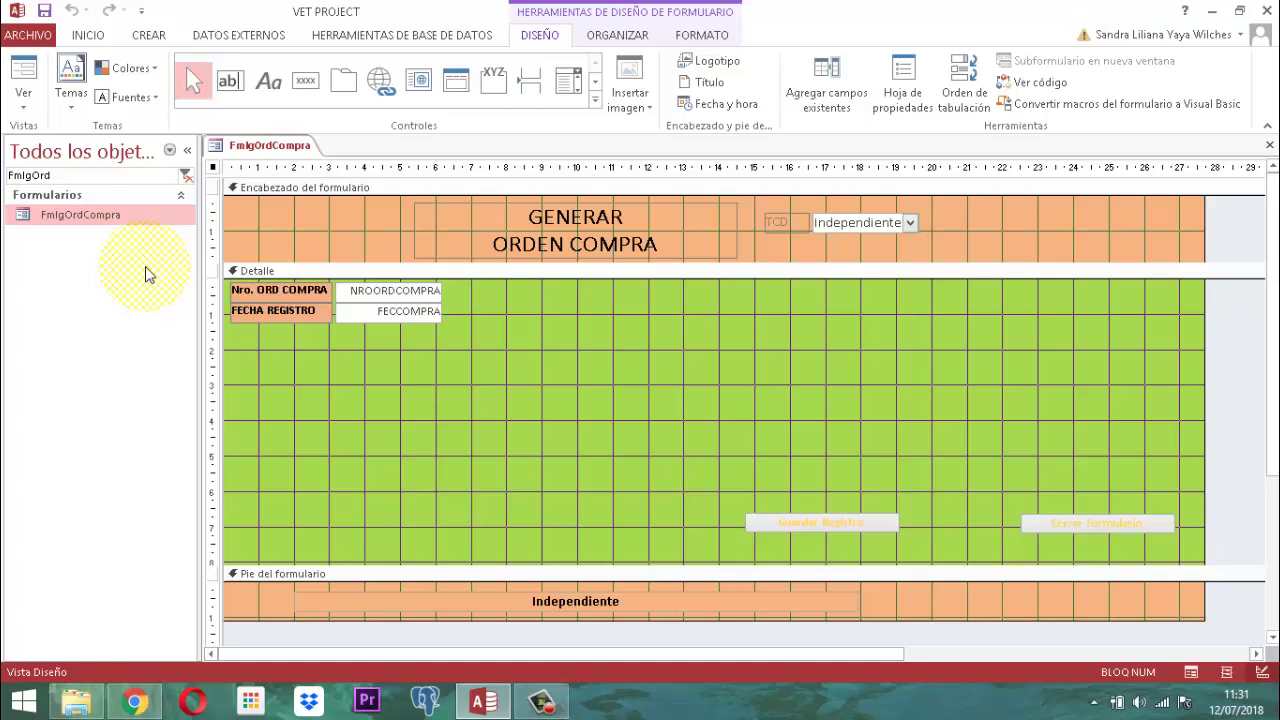
Set the font of the GENERAR ORDEN COMPRA header title to Adobe Gothic Std B
click(570, 233)
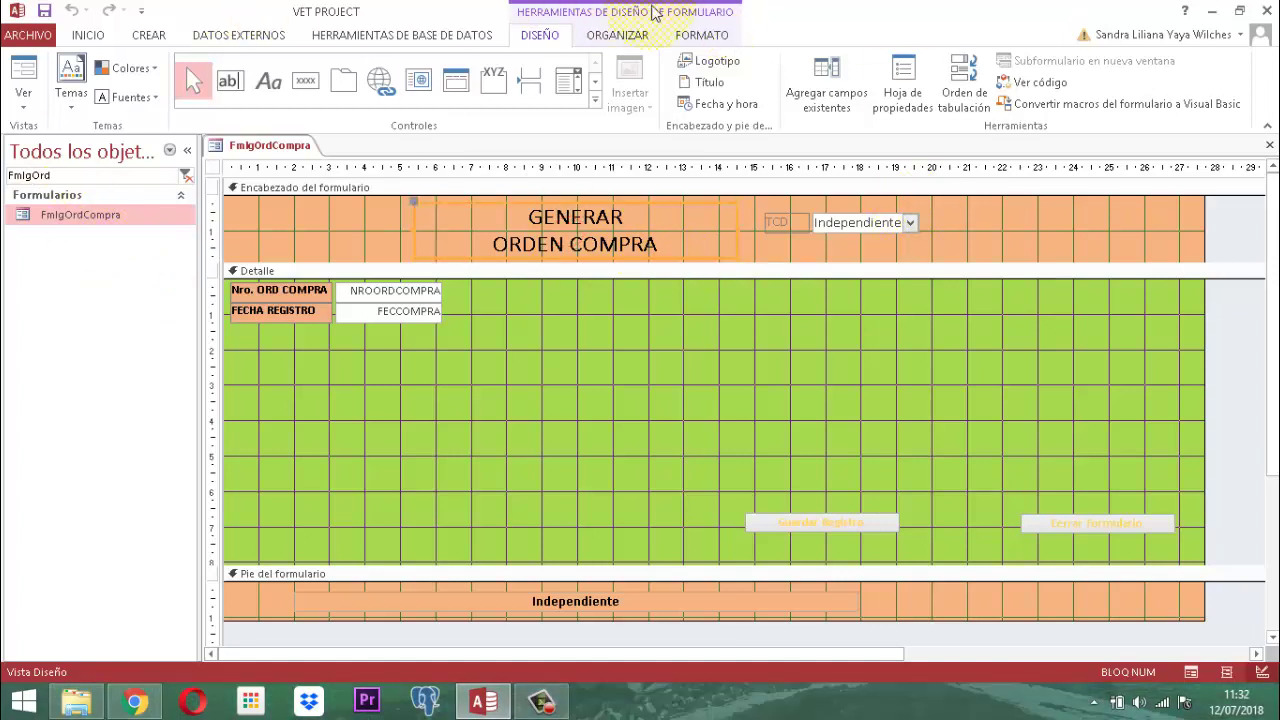
click(712, 34)
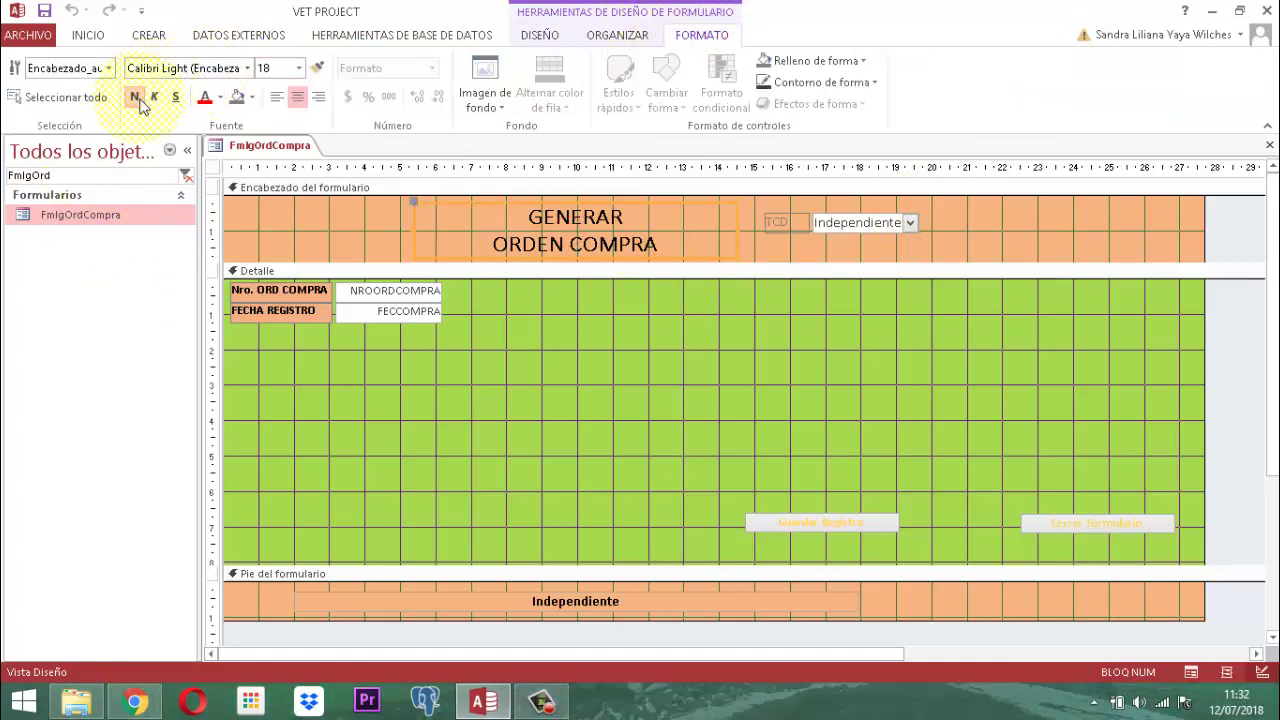
click(247, 69)
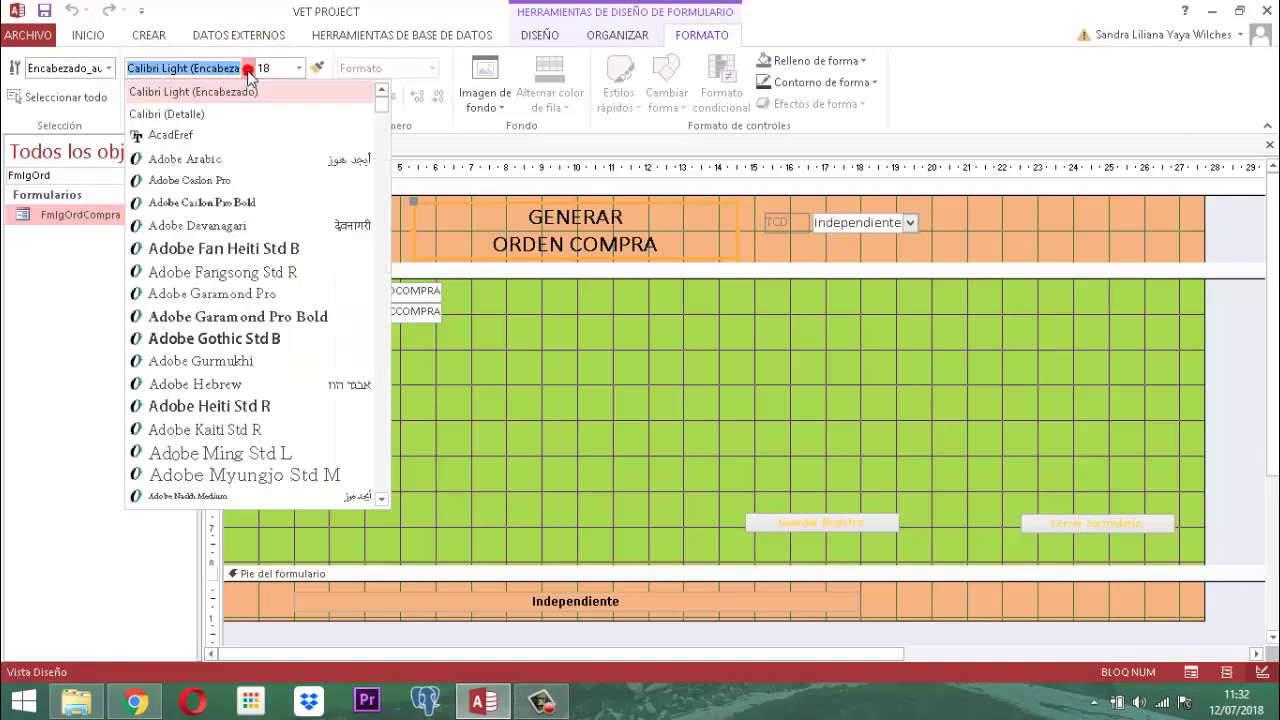
click(212, 340)
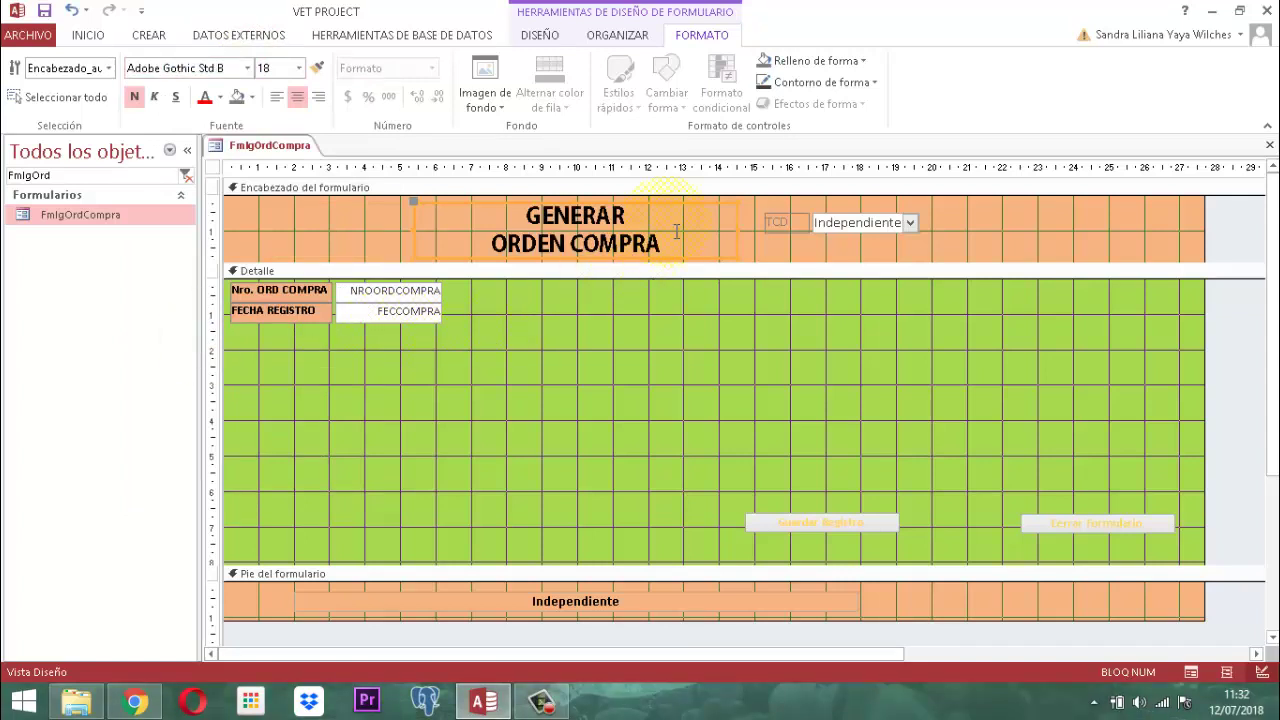
Move the GENERAR ORDEN COMPRA title horizontally within the form header until its left edge is at about 9.4 cm on the ruler
click(886, 249)
click(660, 256)
key(Right)
key(Right)
key(Right)
key(Right)
key(Right)
key(Right)
key(Right)
key(Right)
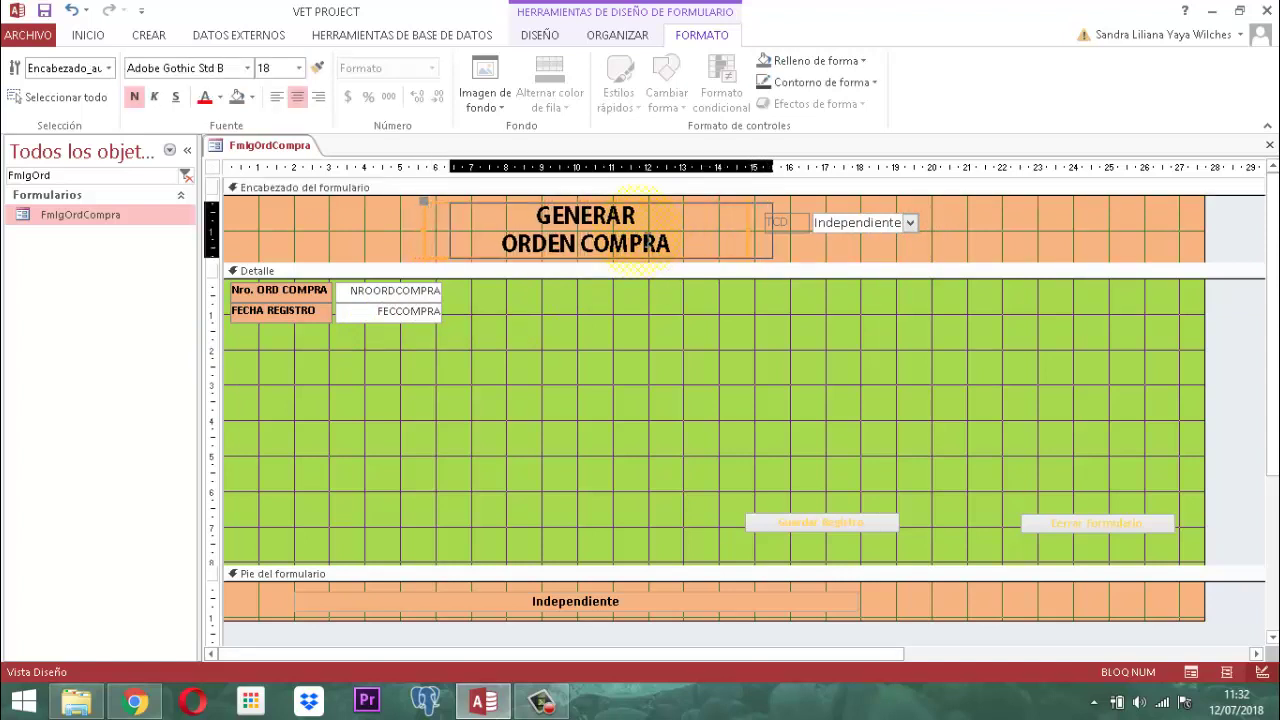
key(Right)
key(Right)
key(Right)
key(Right)
key(Right)
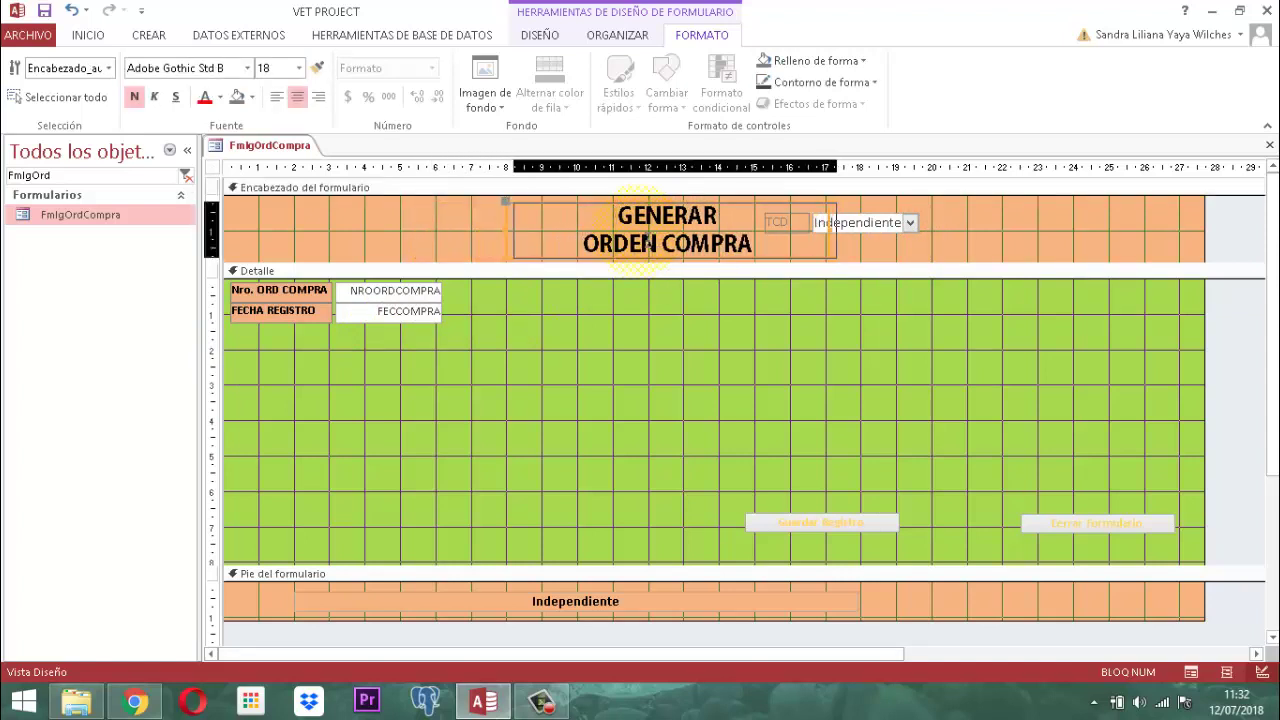
key(Right)
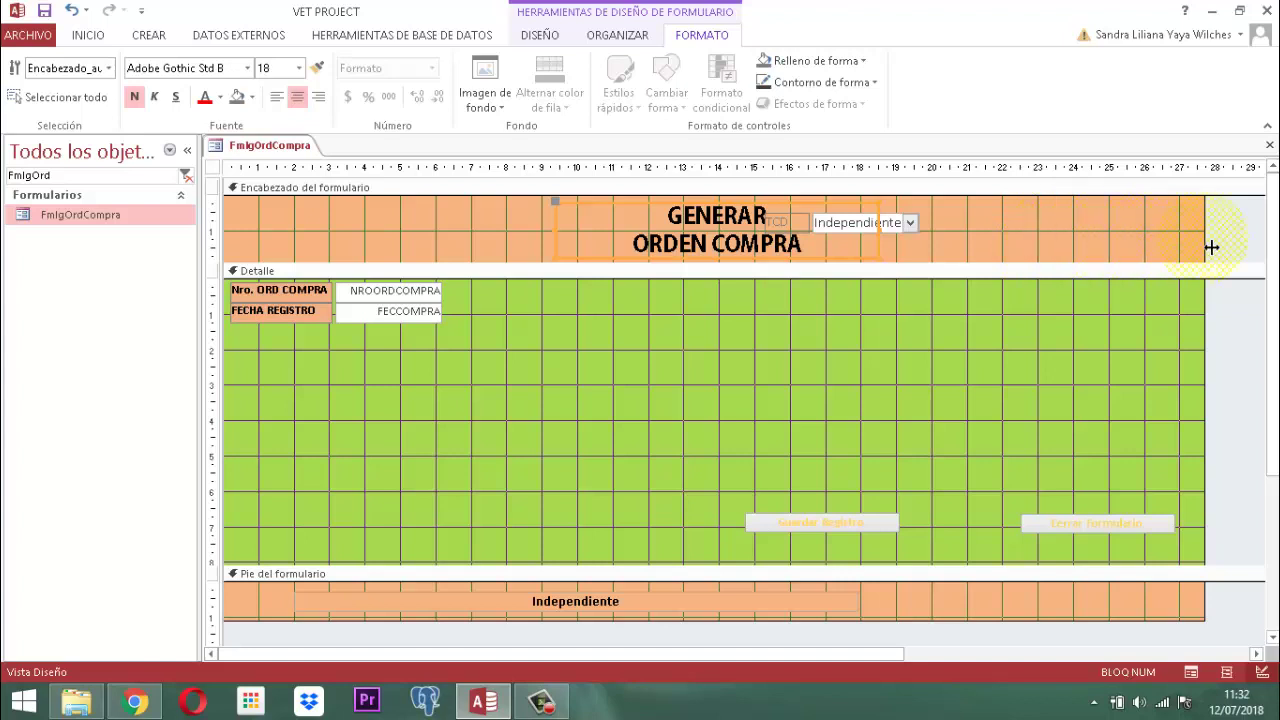
Widen the form to about 28 cm and stretch the GENERAR ORDEN COMPRA title to span about 9 to 19 cm on the ruler
drag(1206, 222, 1212, 227)
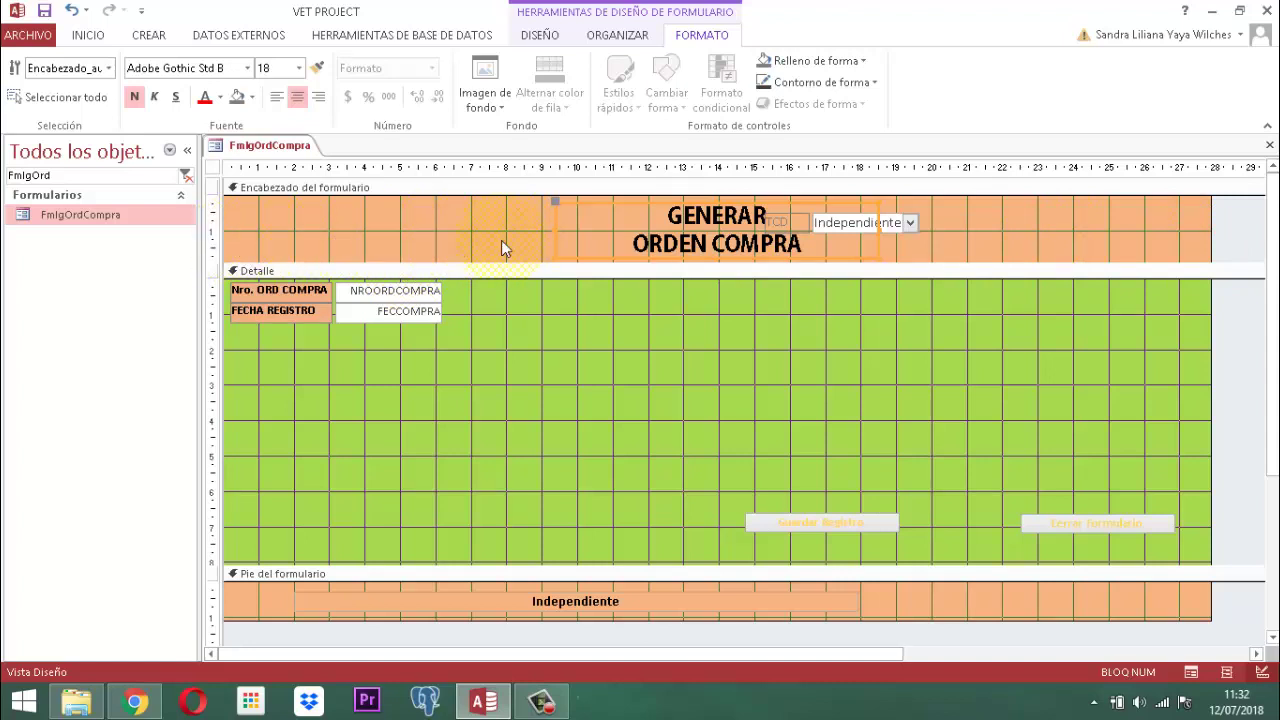
click(568, 242)
drag(570, 242, 541, 241)
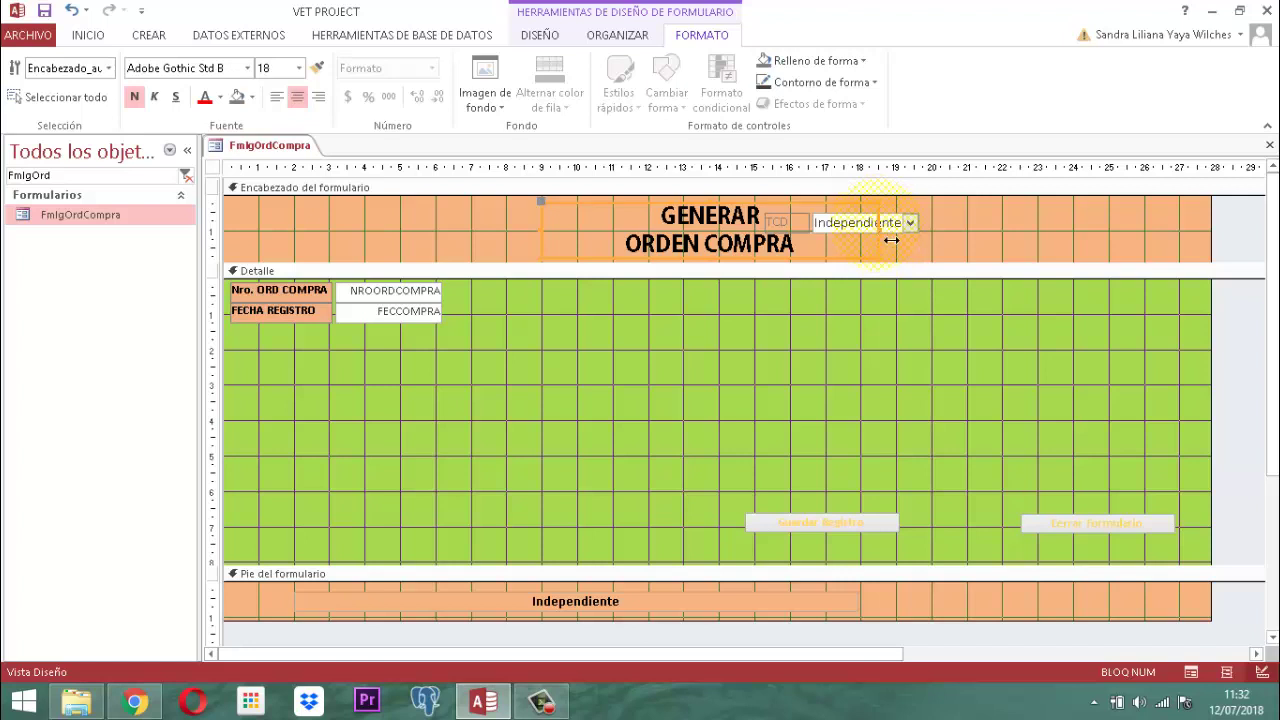
drag(891, 240, 910, 238)
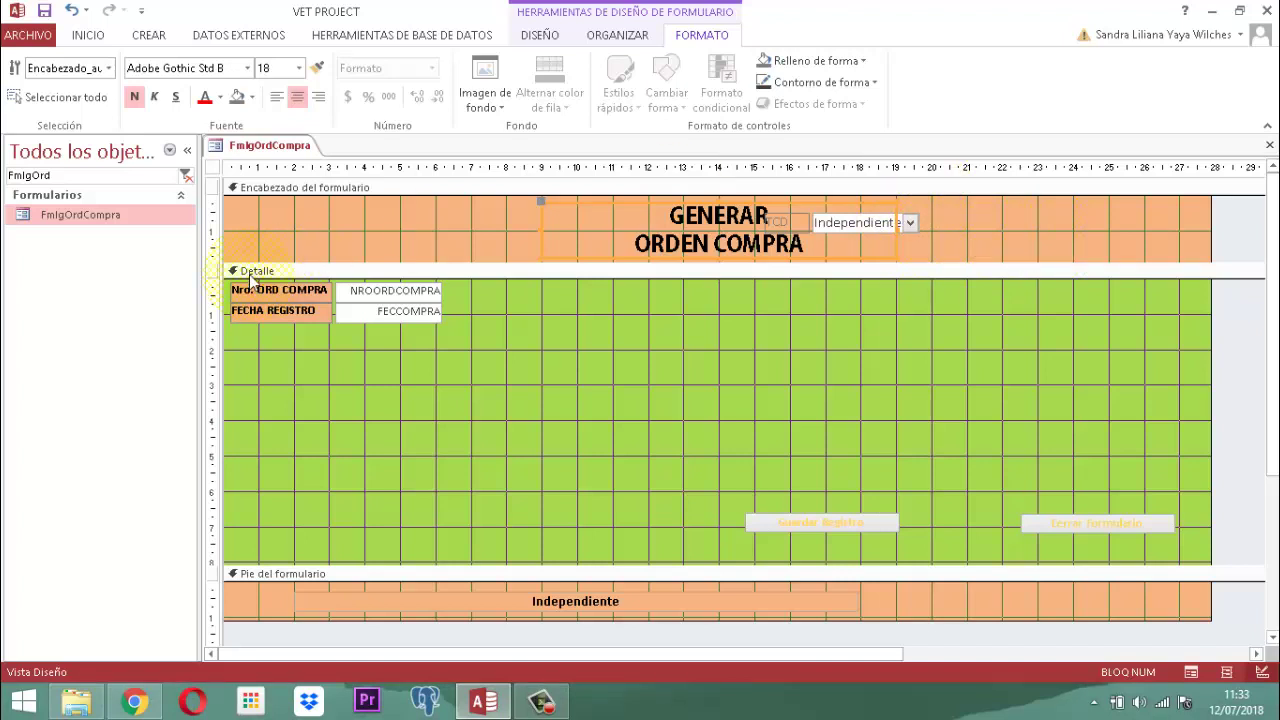
Save the FmIgOrdCompra form design and close the form
right_click(270, 158)
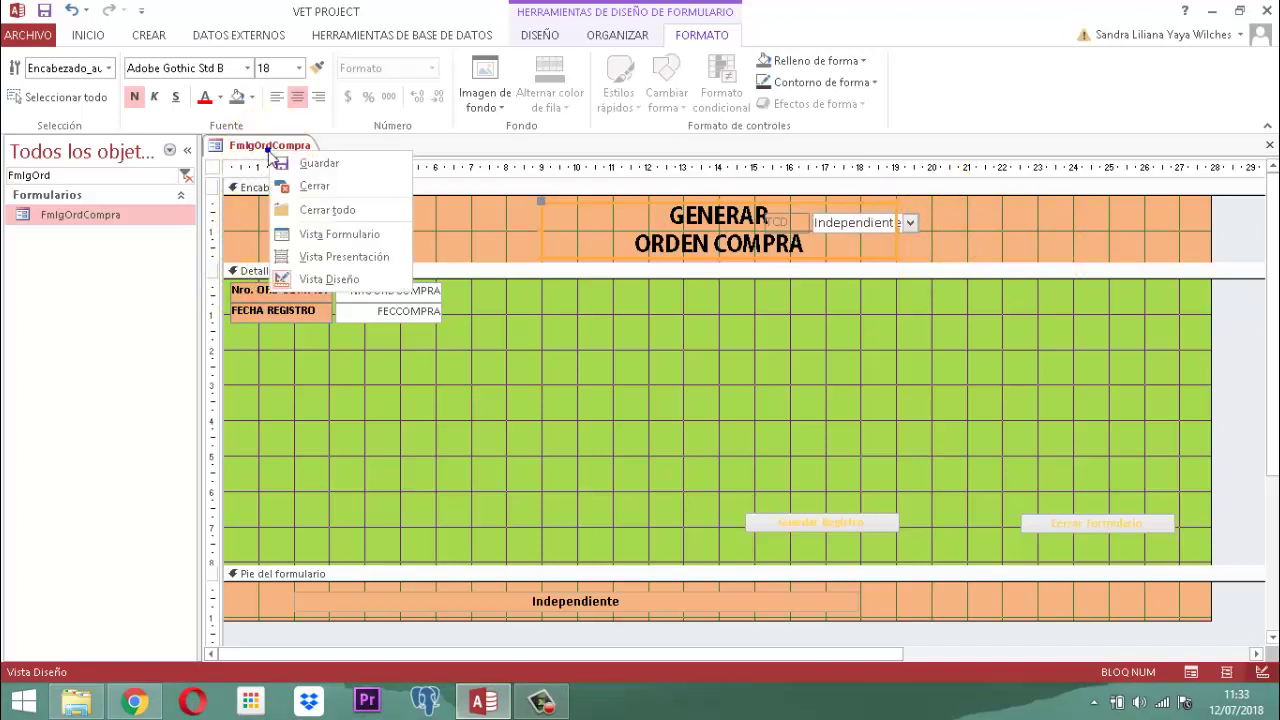
click(329, 163)
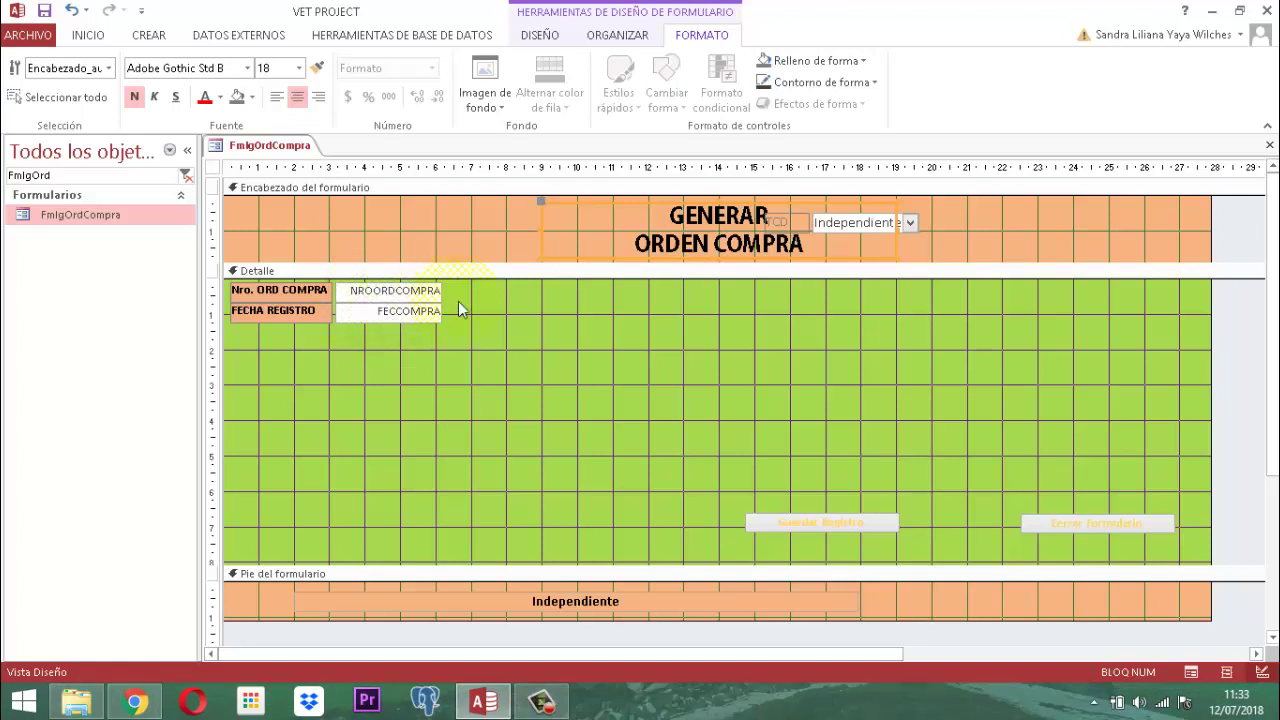
right_click(264, 140)
click(256, 139)
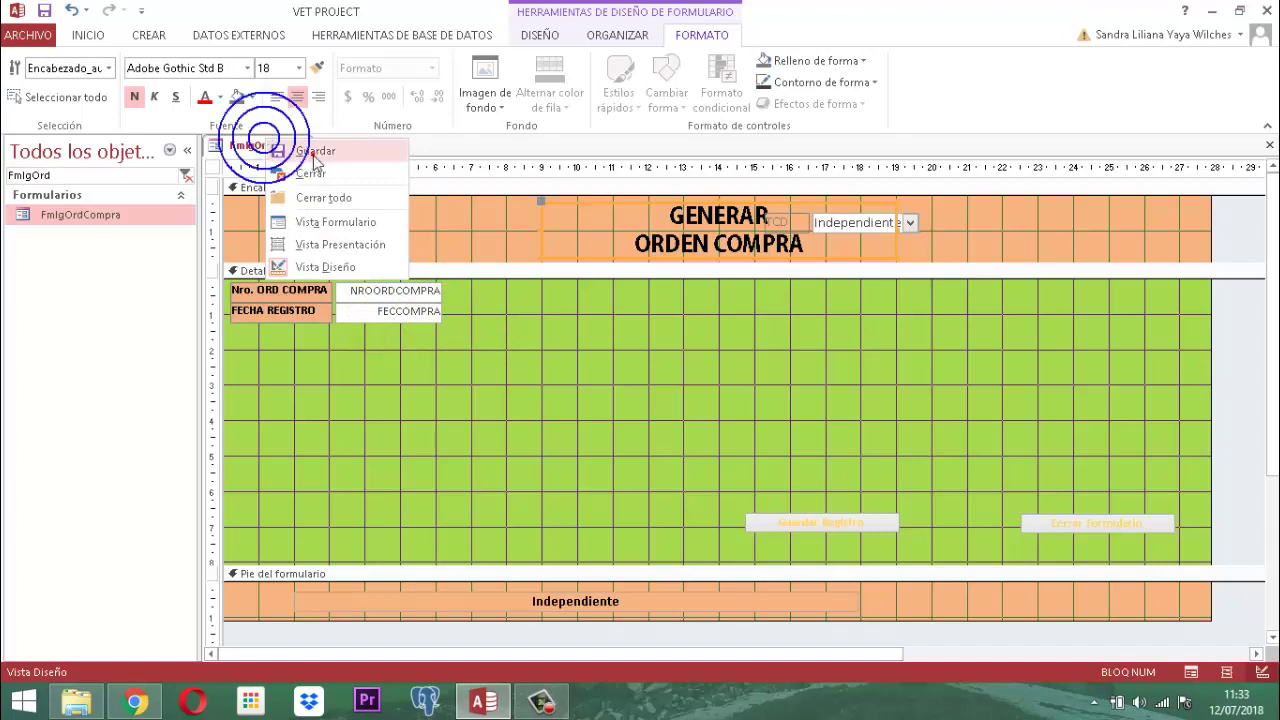
right_click(288, 144)
click(332, 173)
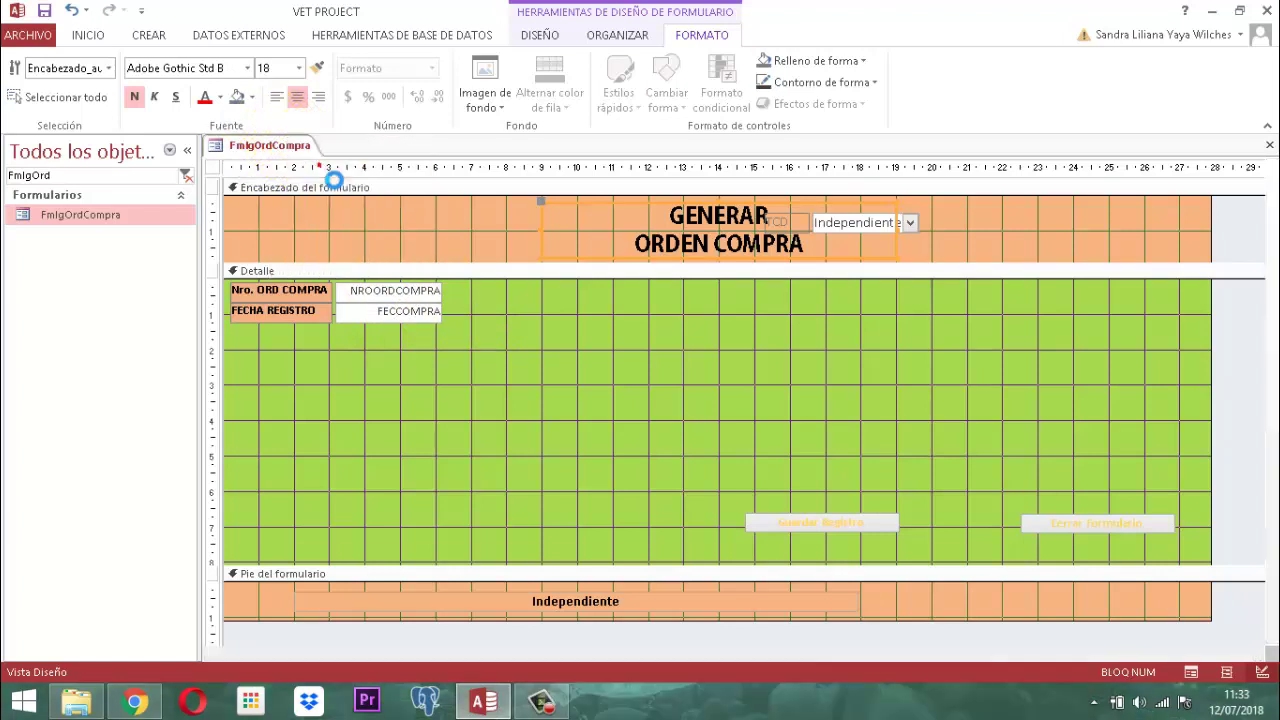
Filter the database objects by compra and open the Mprdcompragrl table in Datasheet view
drag(60, 175, 6, 175)
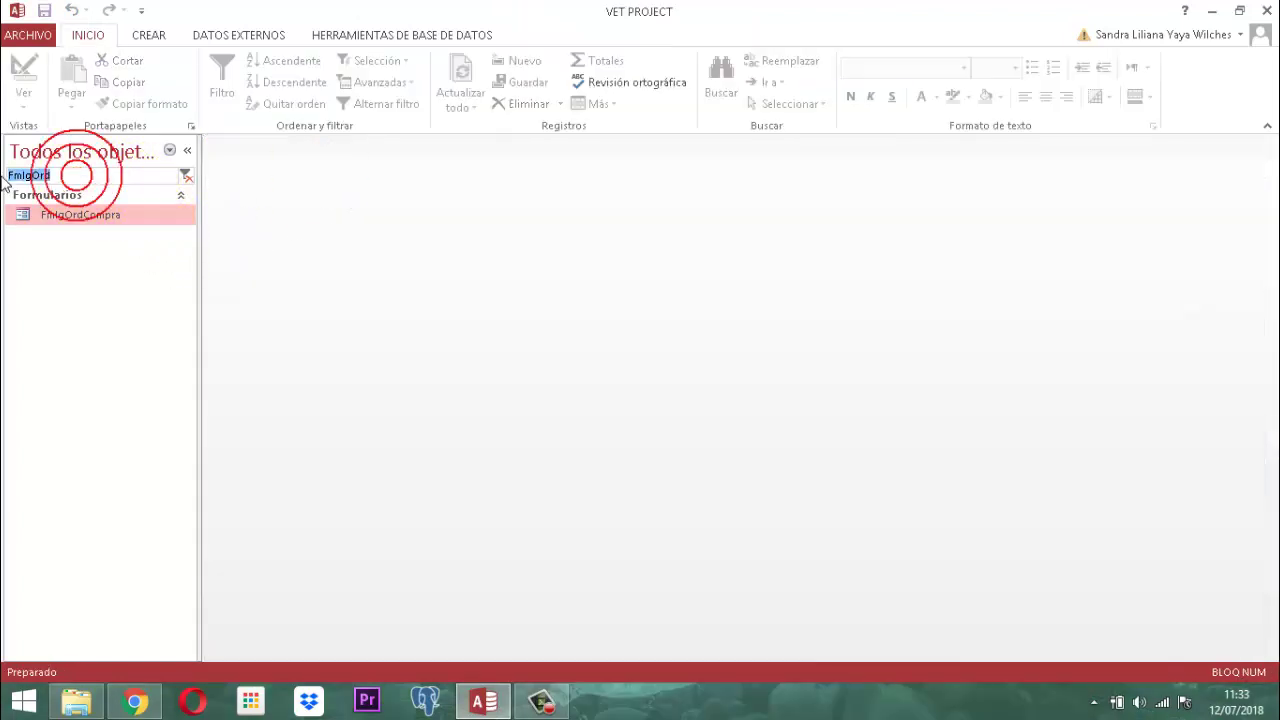
text(compra)
key(Caps_Lock)
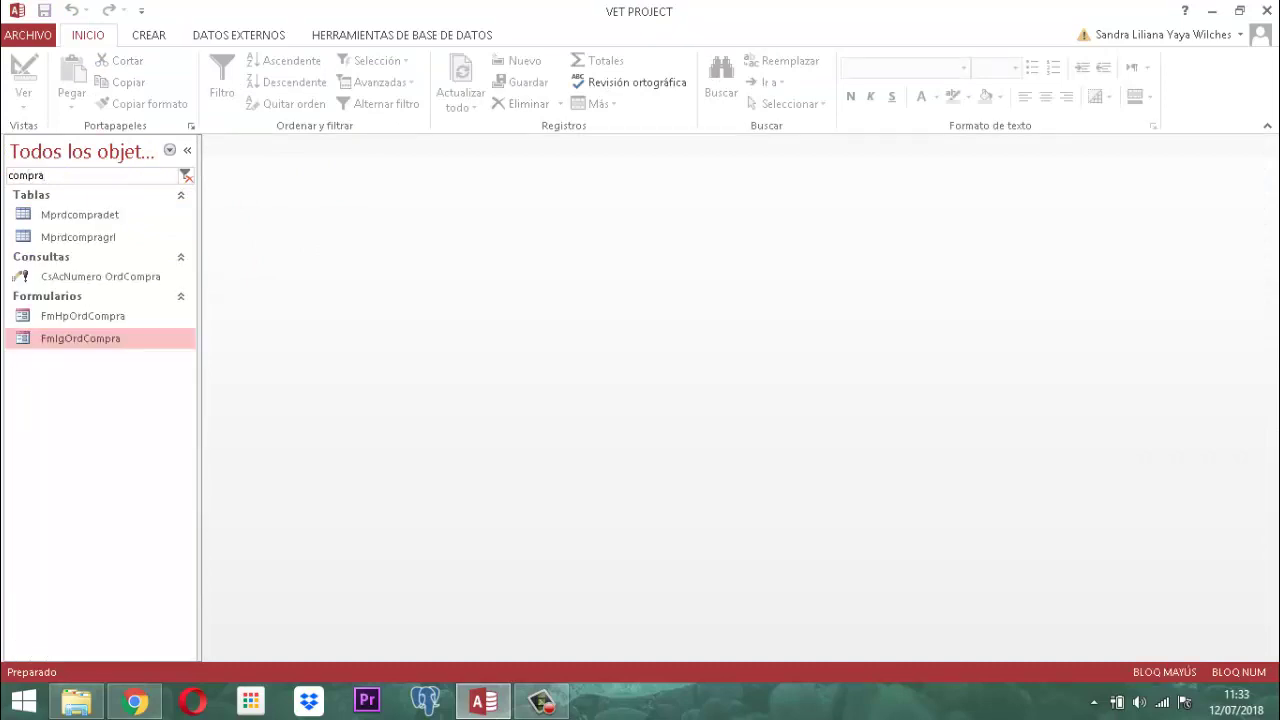
click(91, 242)
double_click(91, 242)
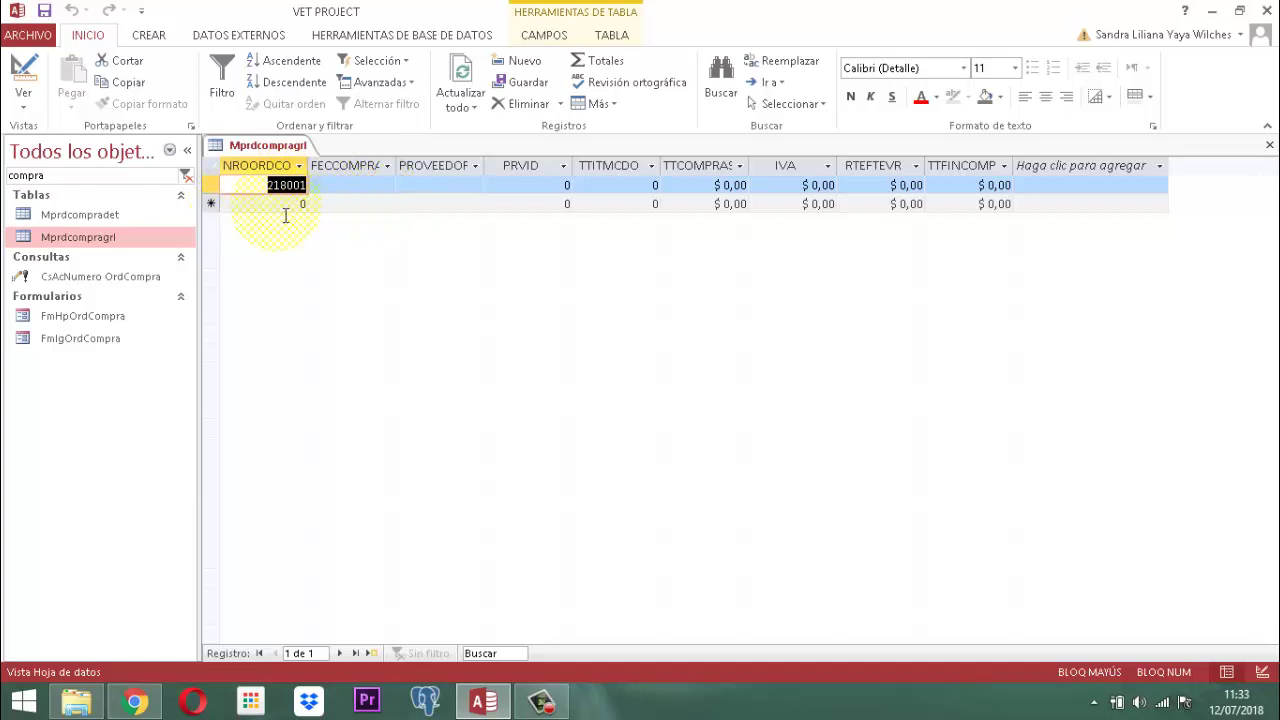
Delete the existing purchase order record from the Mprdcompragrl table, then close the table
click(230, 190)
click(537, 103)
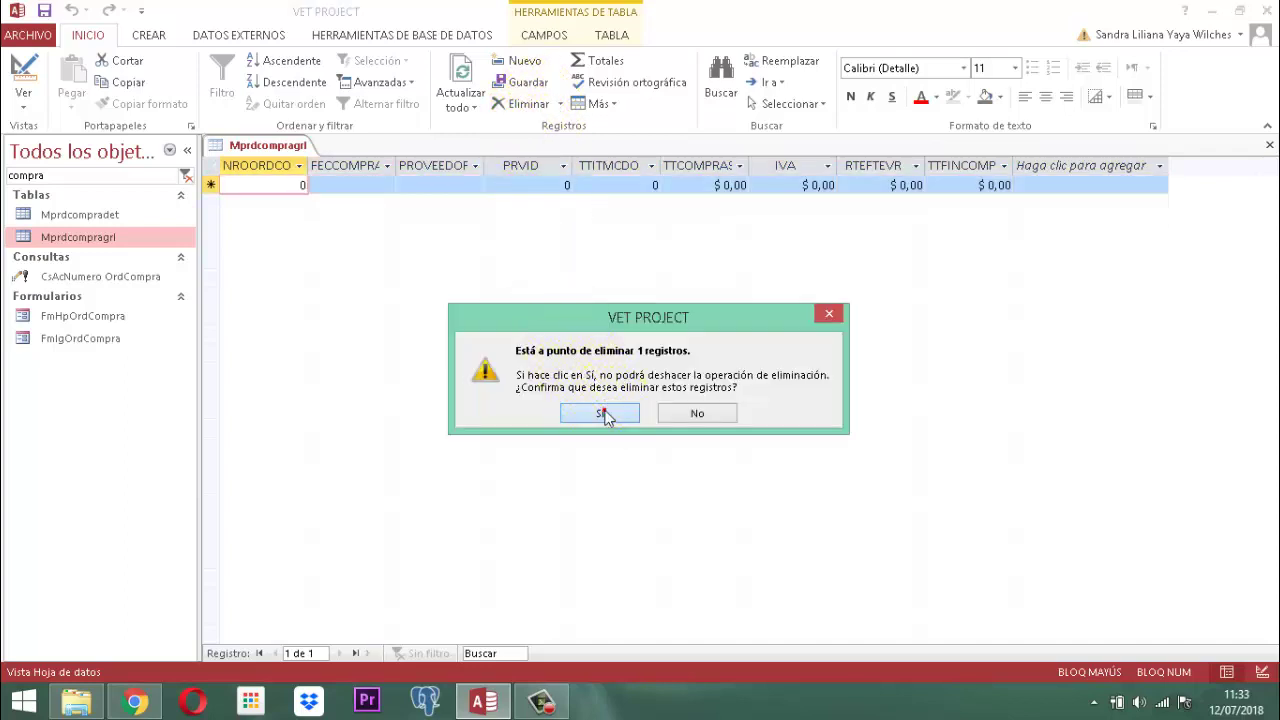
click(604, 410)
right_click(277, 145)
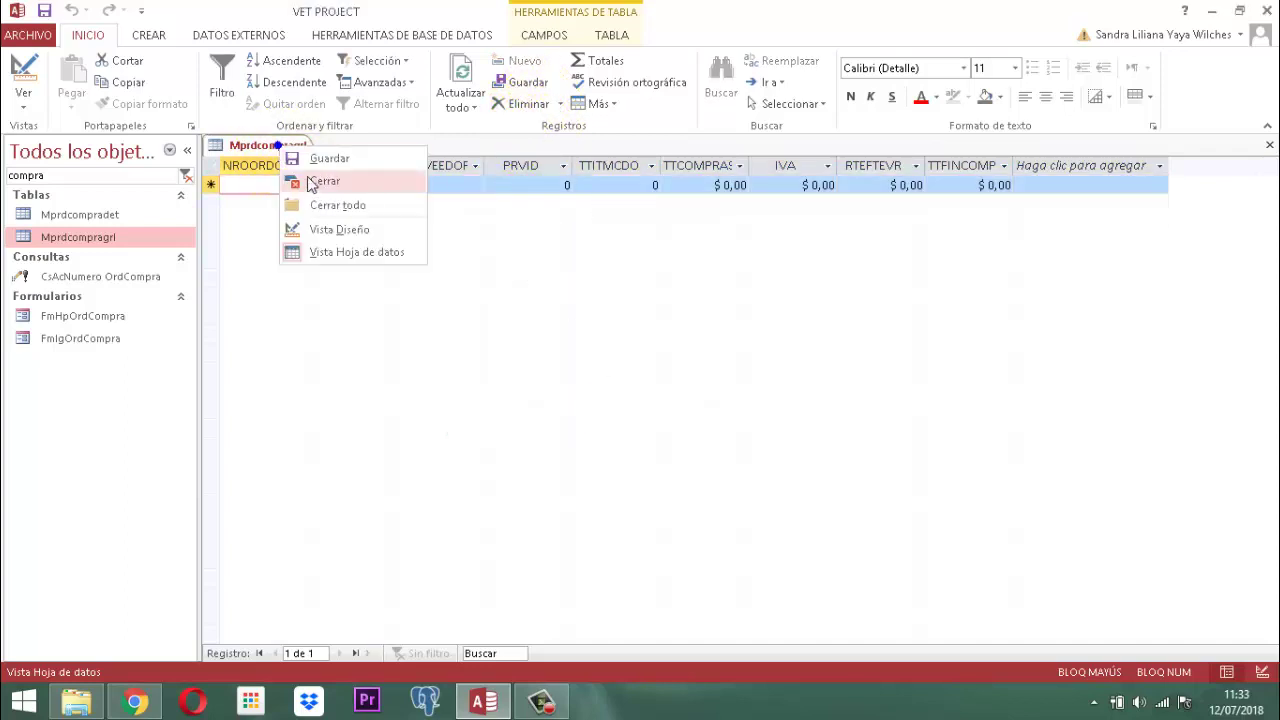
click(310, 181)
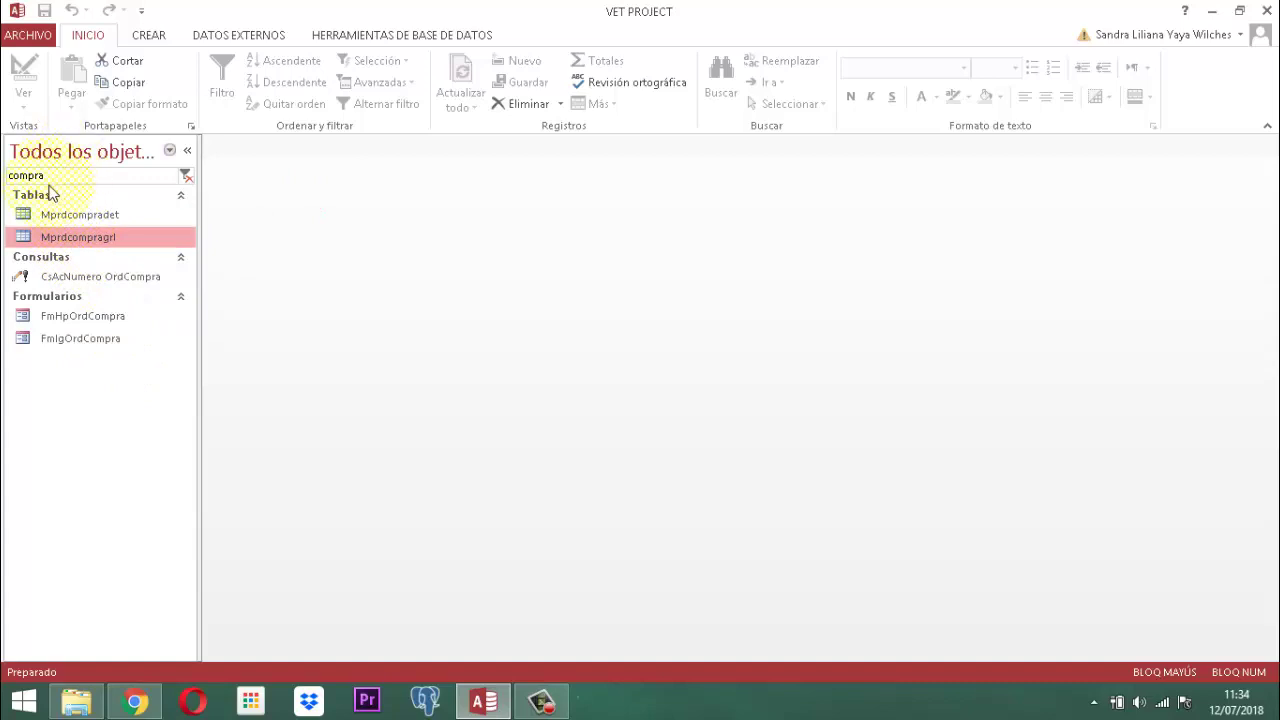
Filter the database objects by PANEL P, run the PANEL PRINCIPAL form and open its PRODUCTOS module
drag(57, 180, 5, 185)
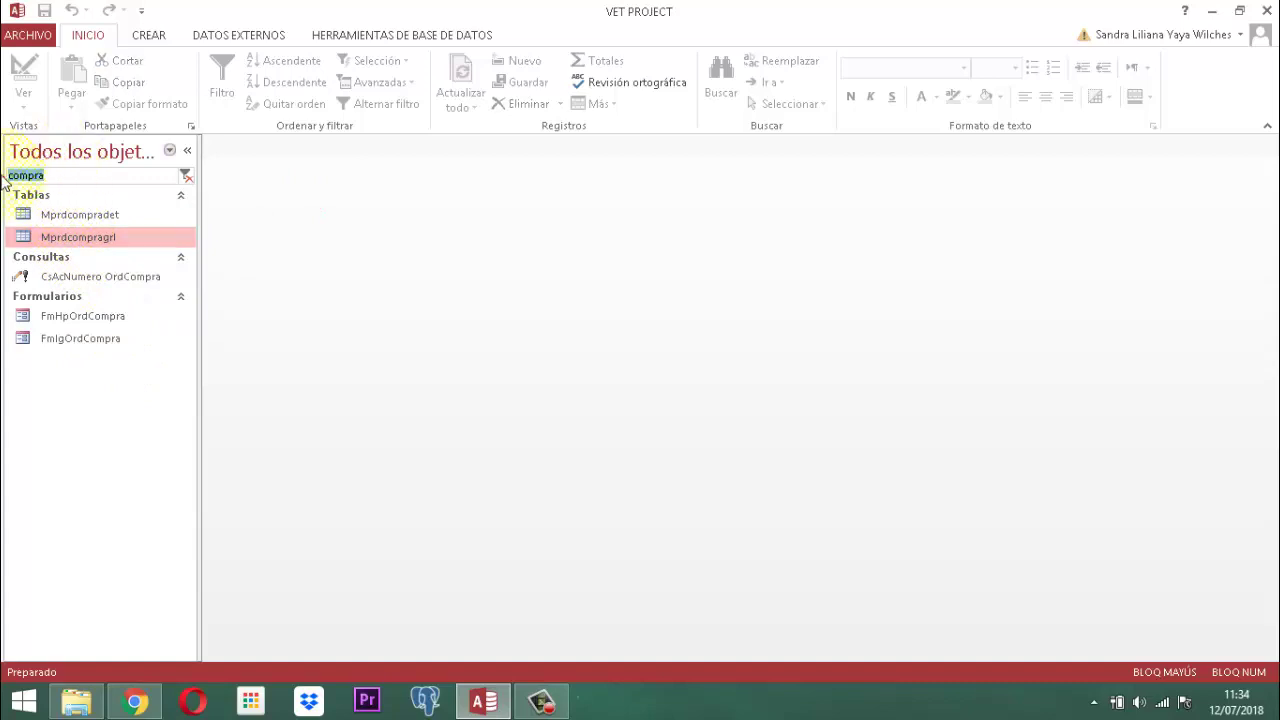
text(PANEL )
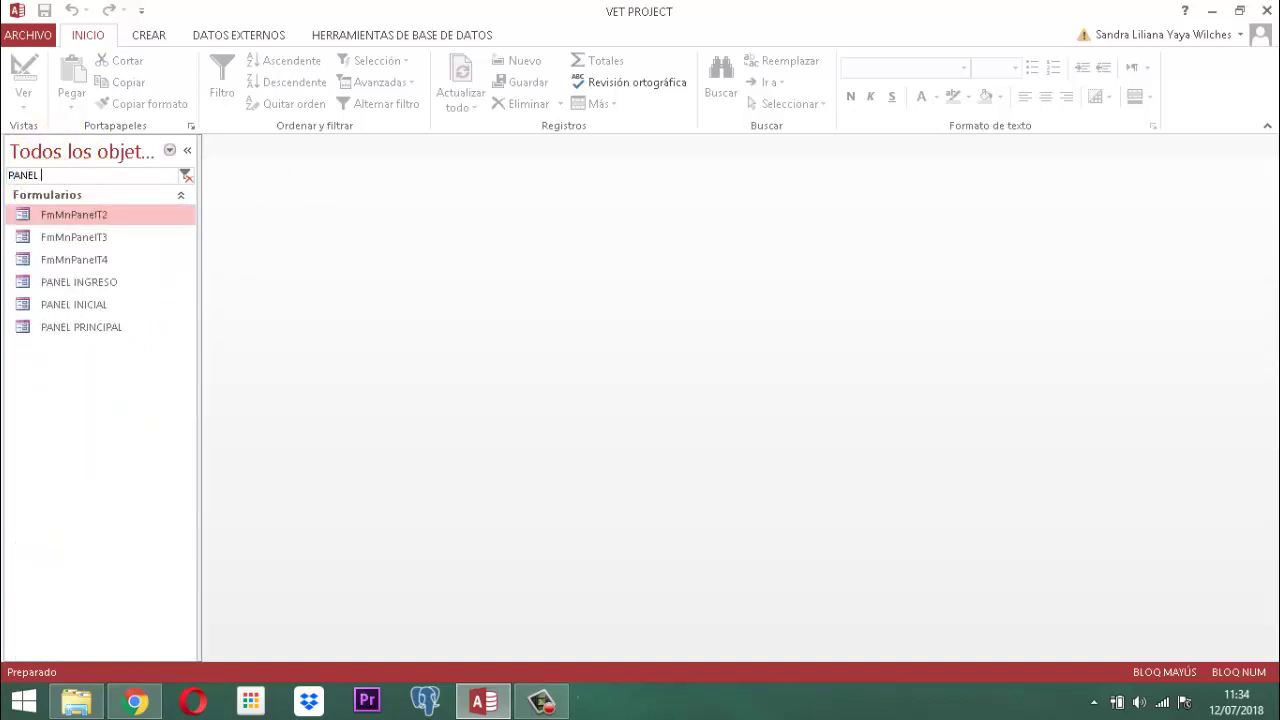
text(P)
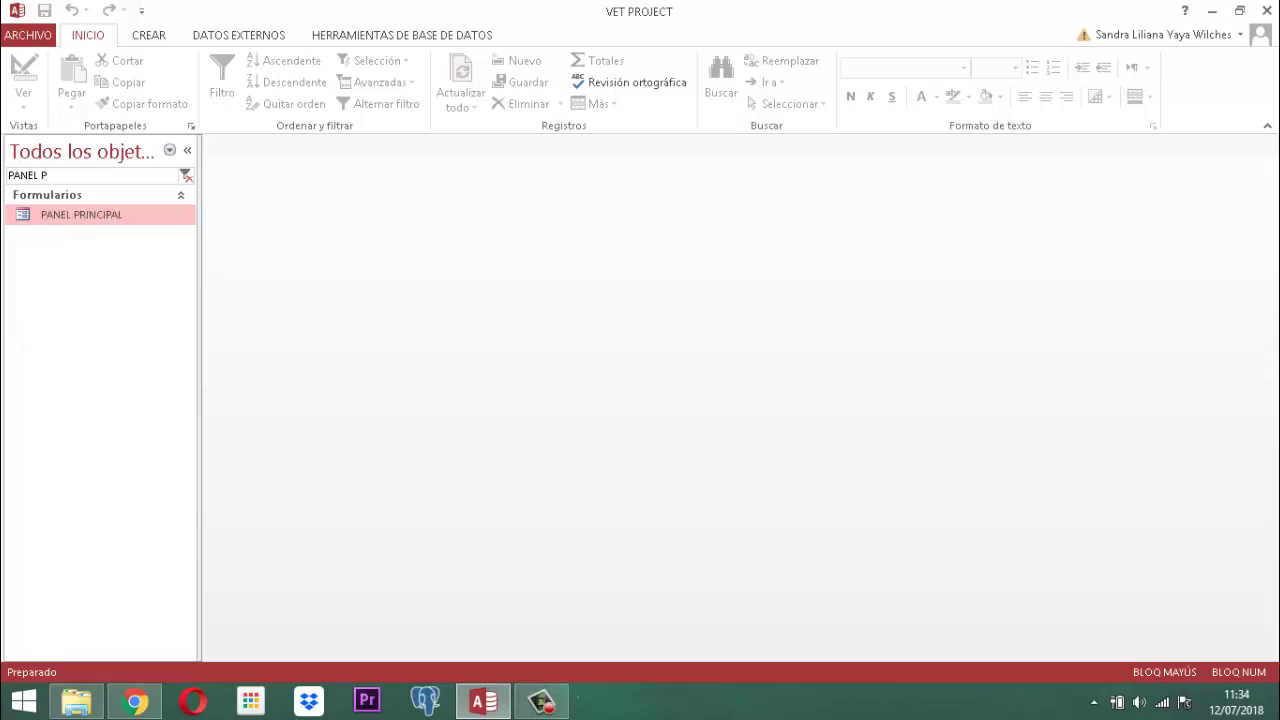
key(Return)
key(Return)
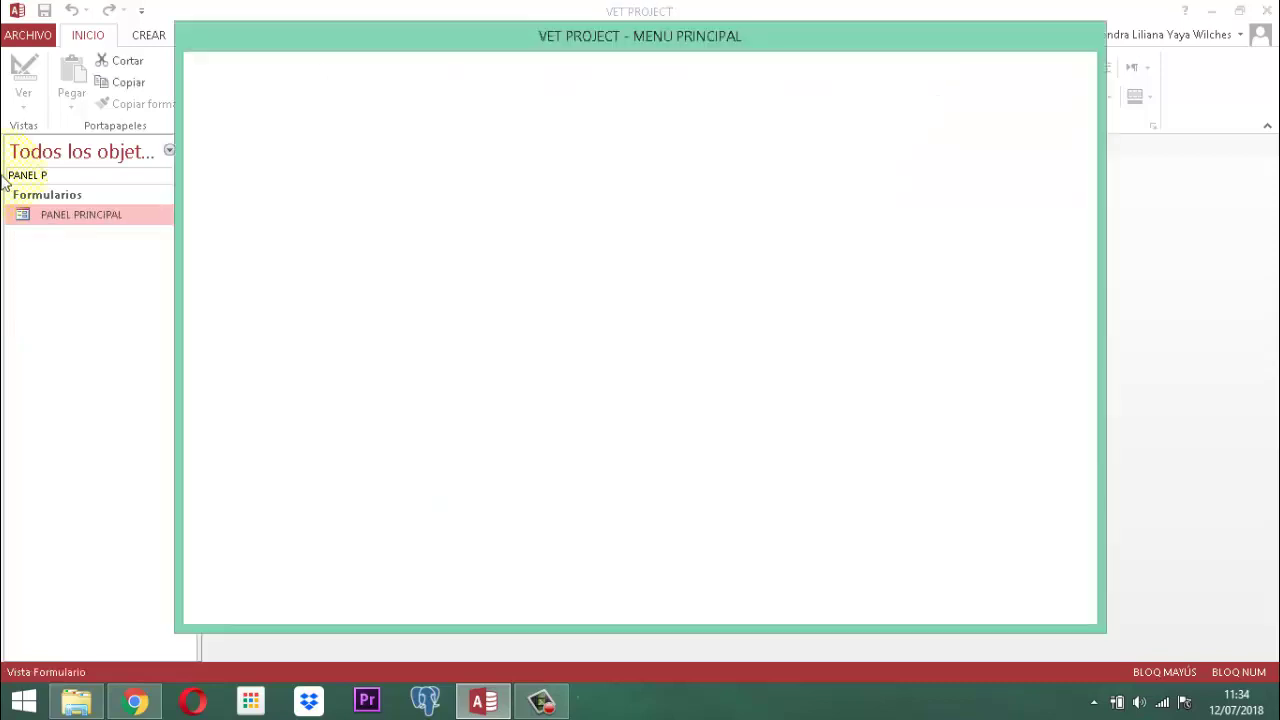
click(916, 252)
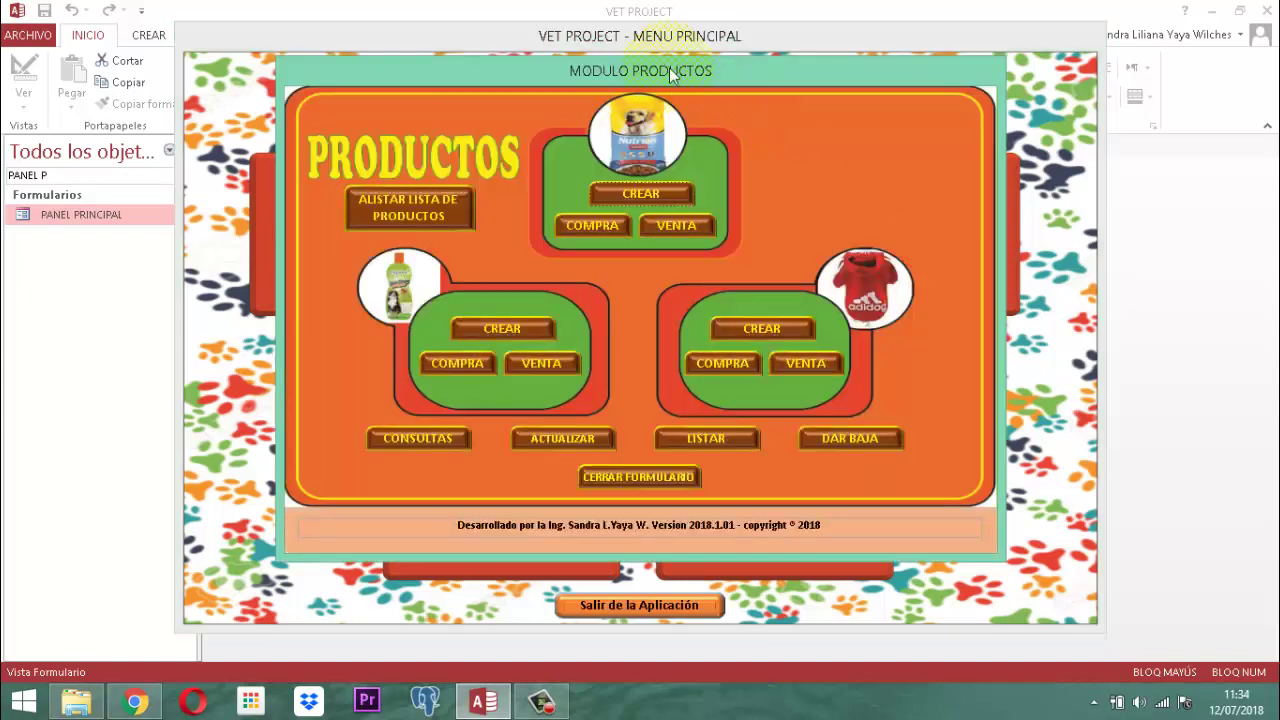
Test the dog food COMPRA button by entering 12/07/2018 as the order's FECHA REGISTRO, and close the MENU LISTADO form
click(594, 224)
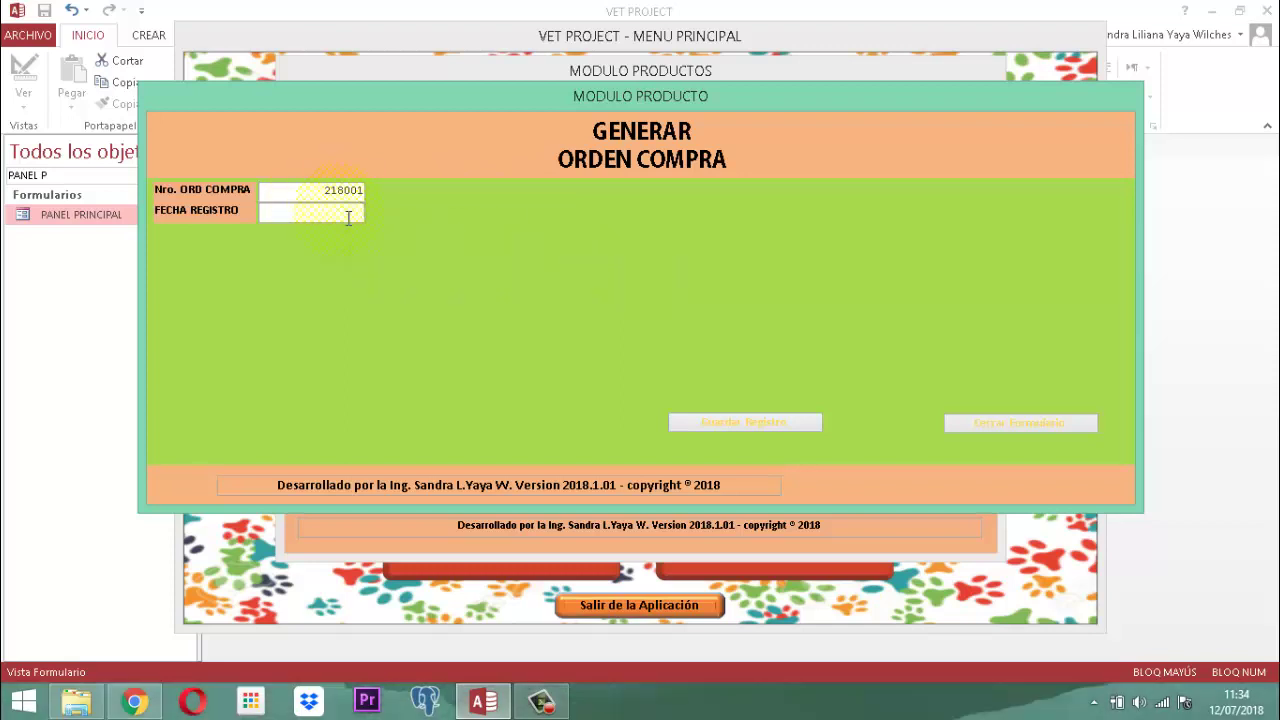
mouse_move(348, 218)
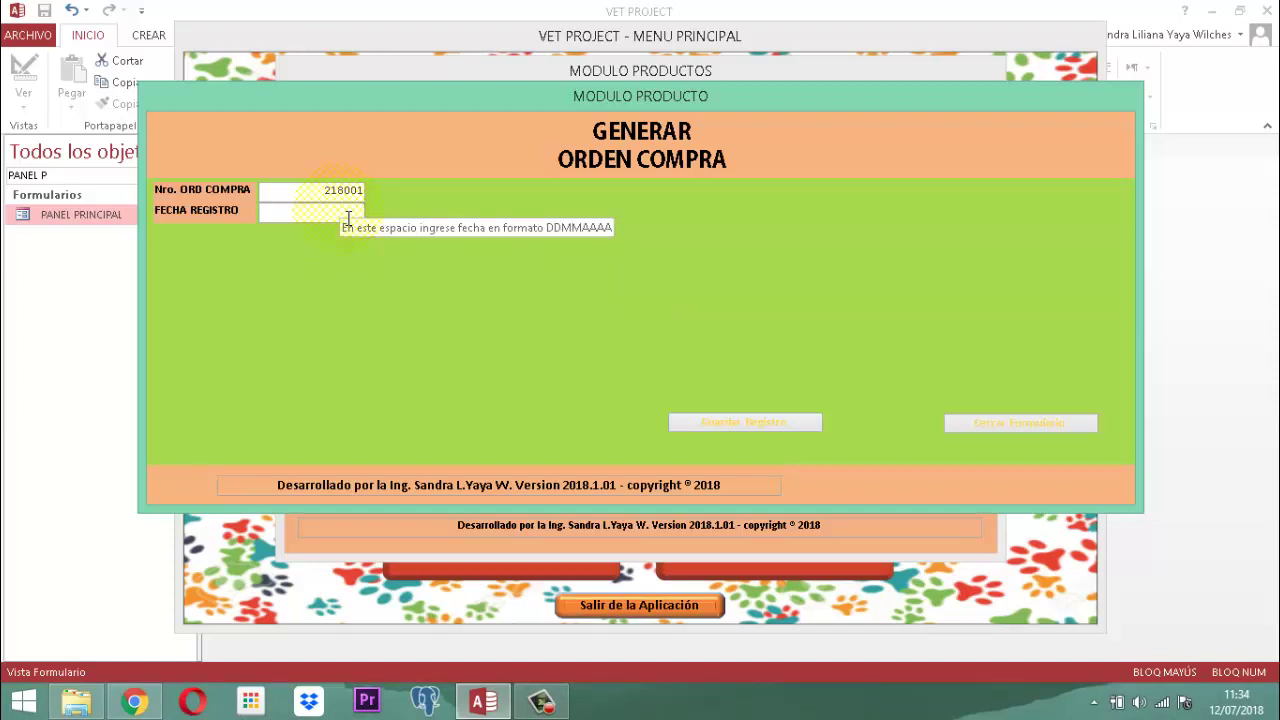
text(12/07/)
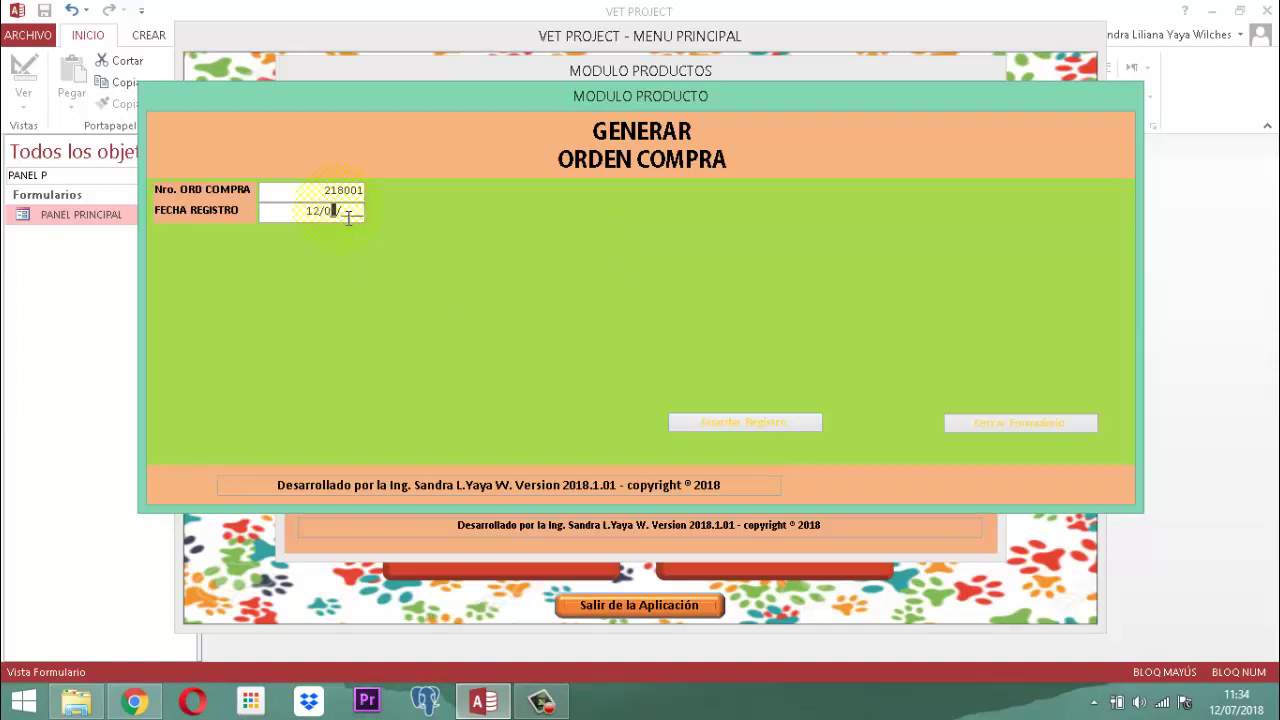
text(2018)
key(Return)
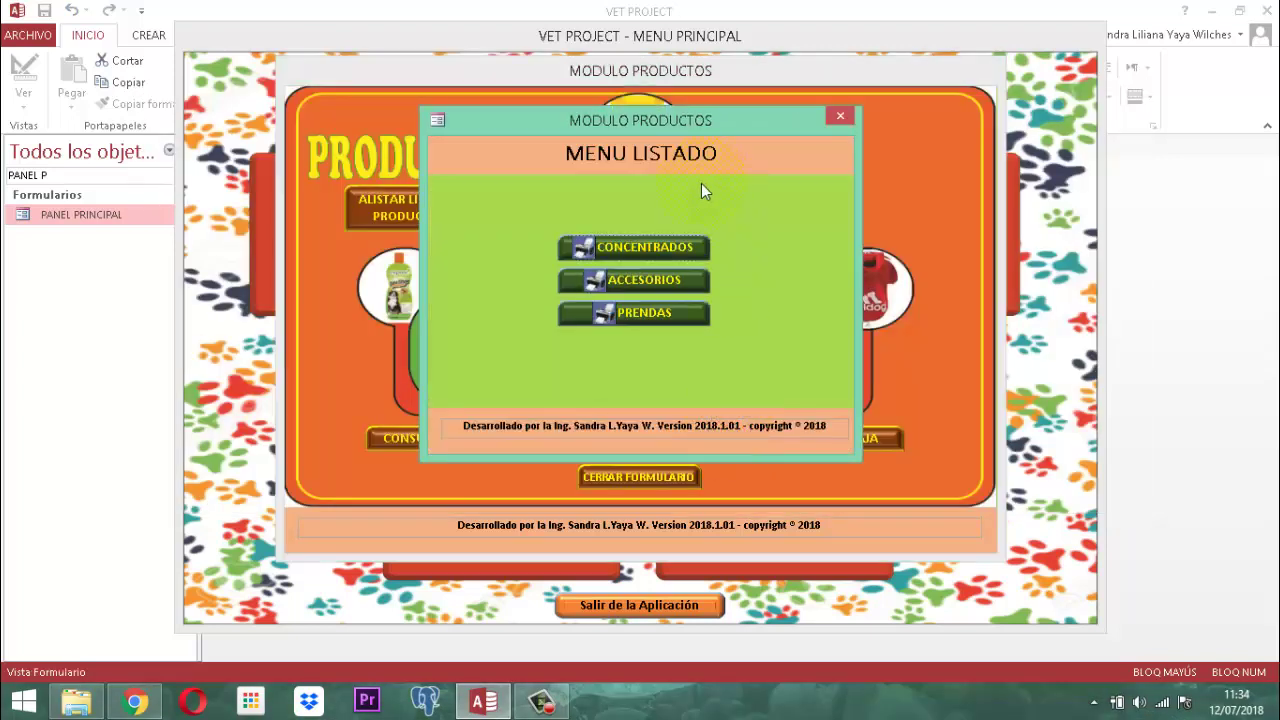
click(840, 116)
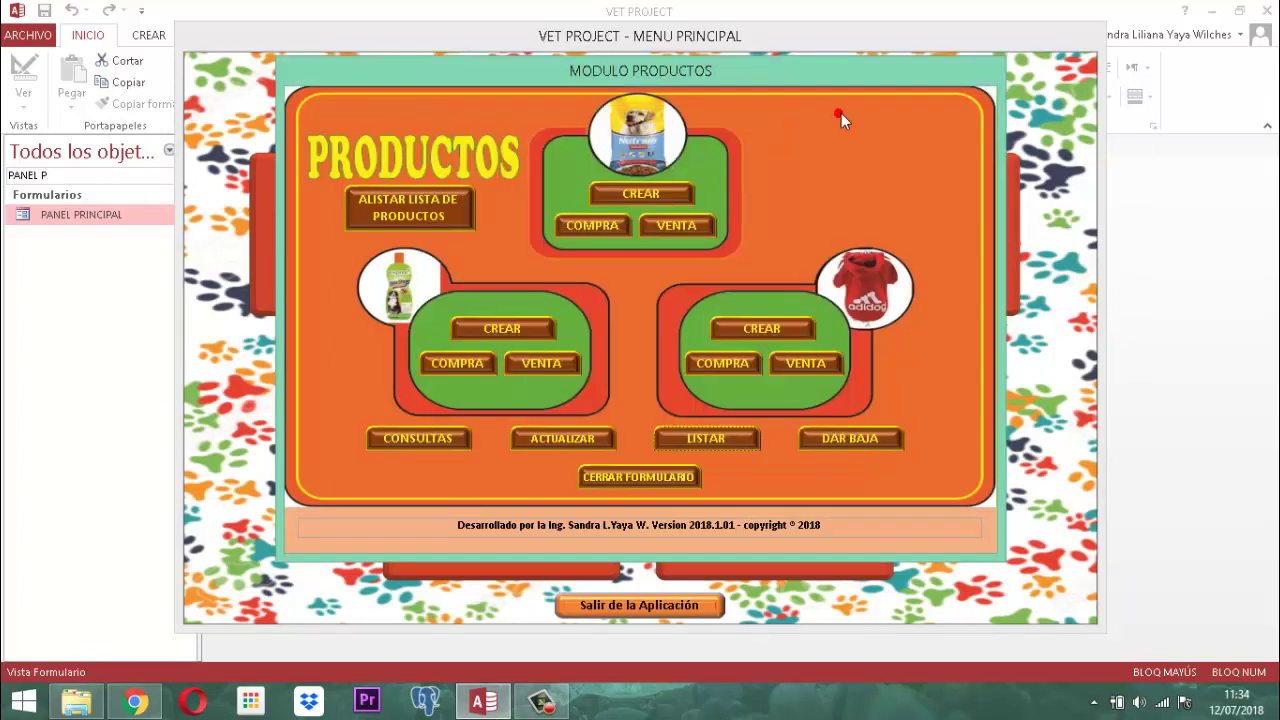
Reopen the purchase order form, enter 12/07/2018 as FECHA REGISTRO and exit the process without generating the record
click(581, 226)
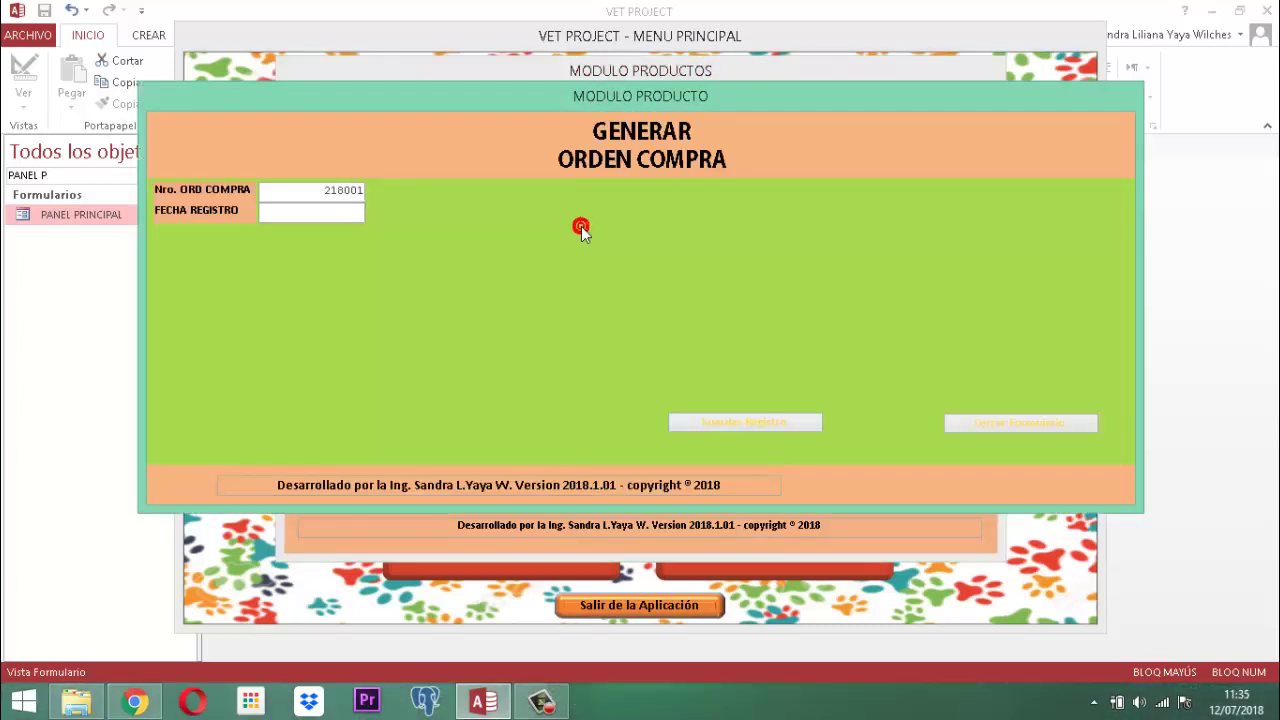
text(12/07/2018)
key(Return)
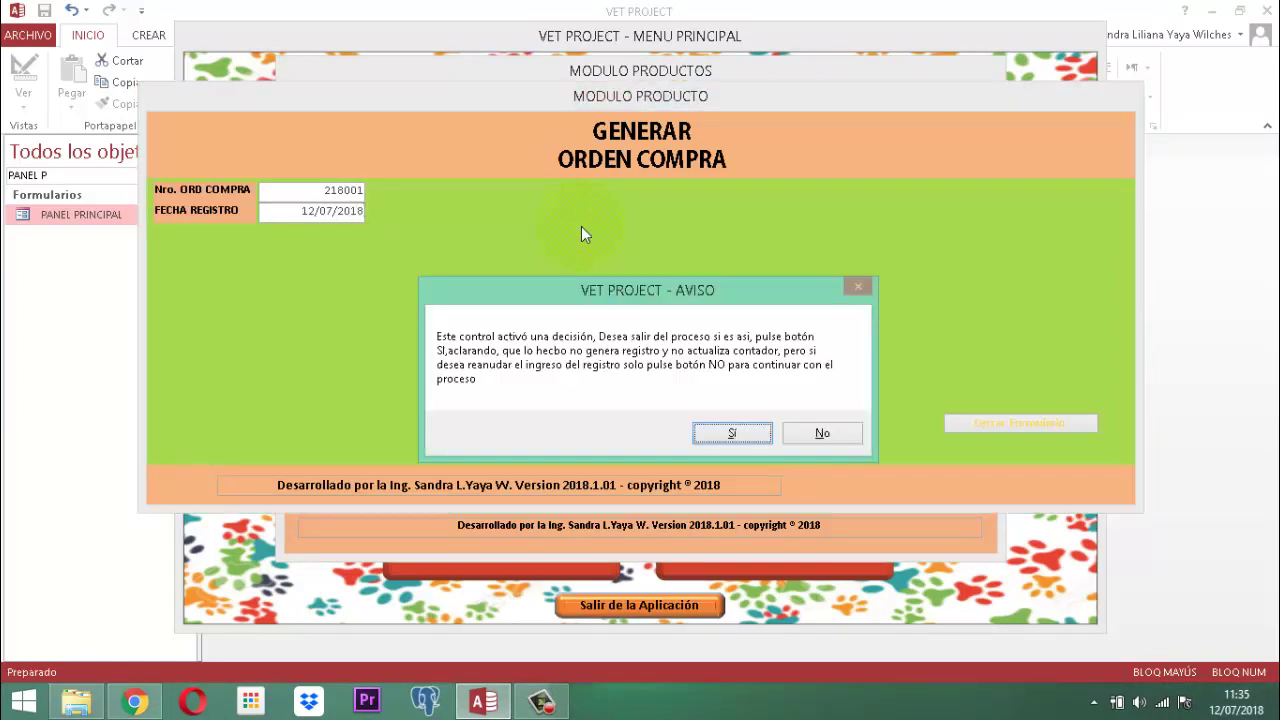
key(Return)
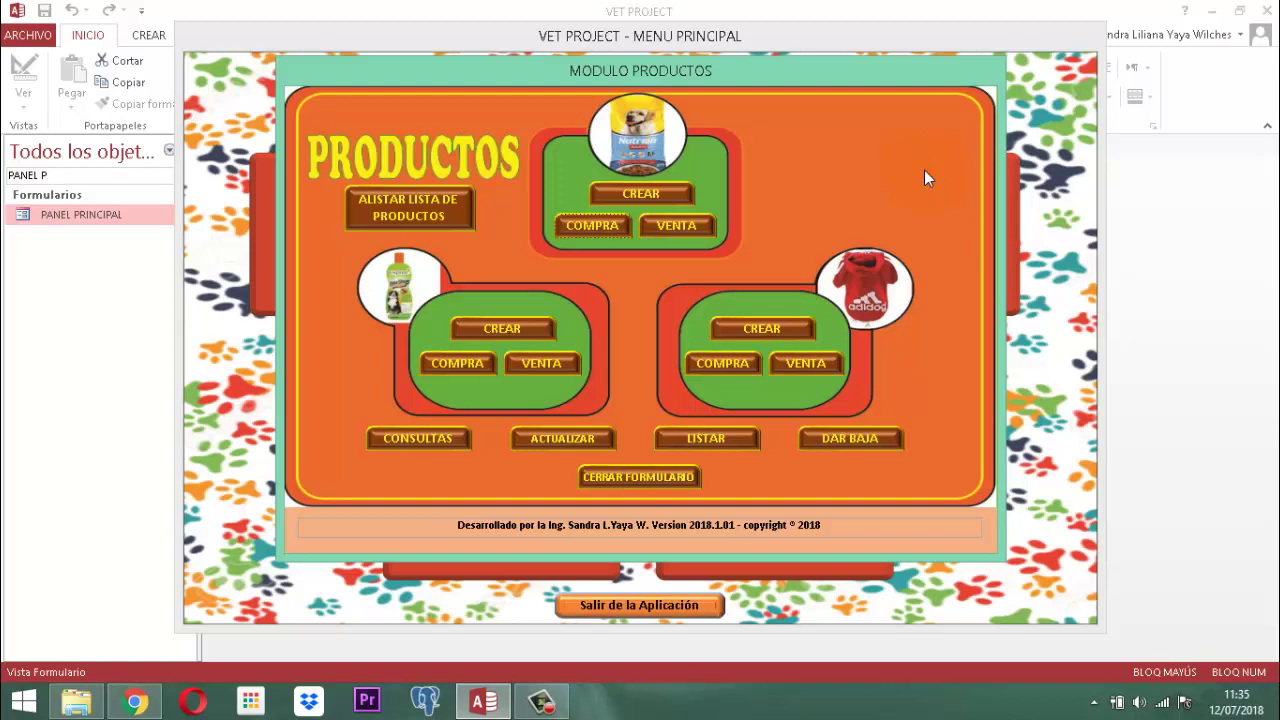
Close the PRODUCTOS module and the main menu form
click(623, 477)
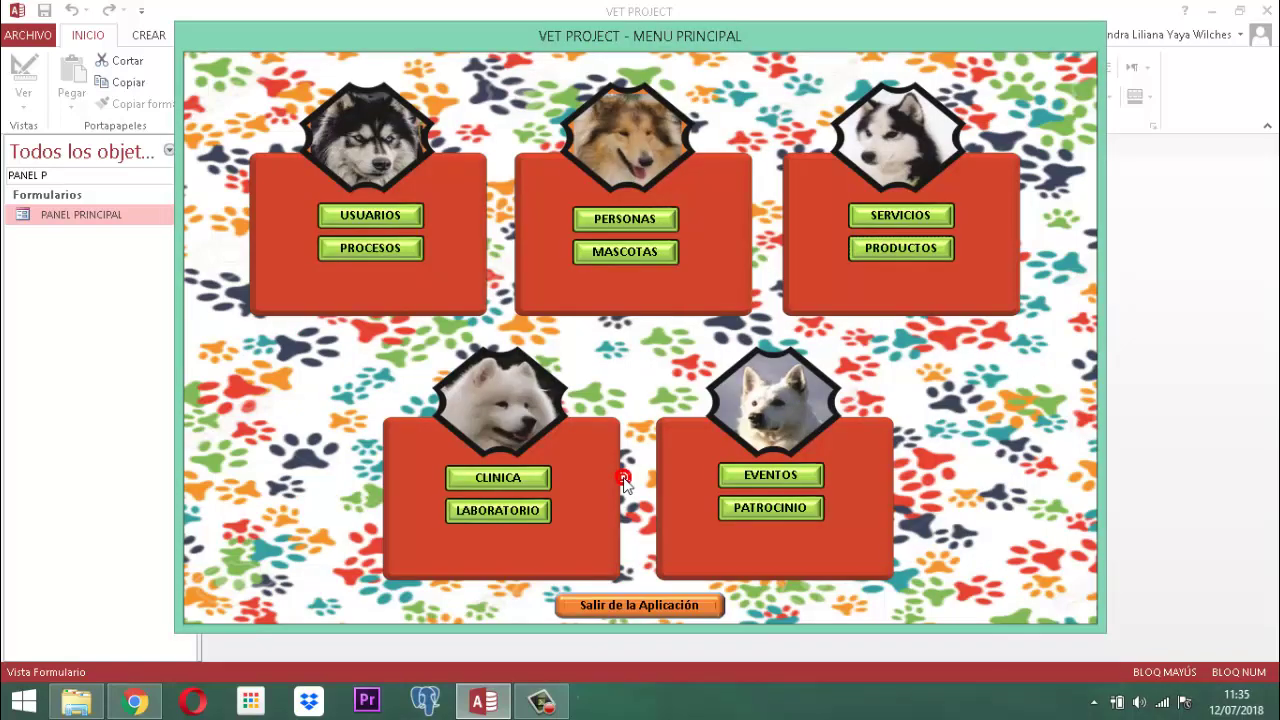
right_click(643, 35)
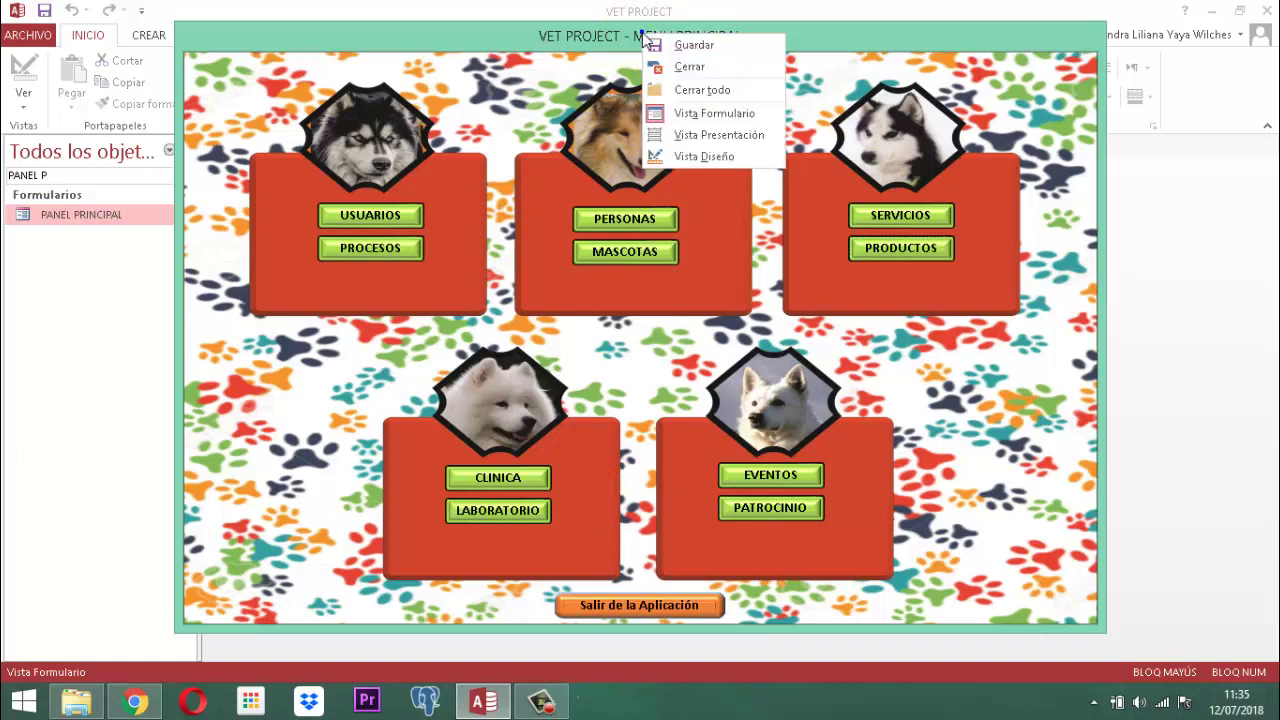
click(689, 70)
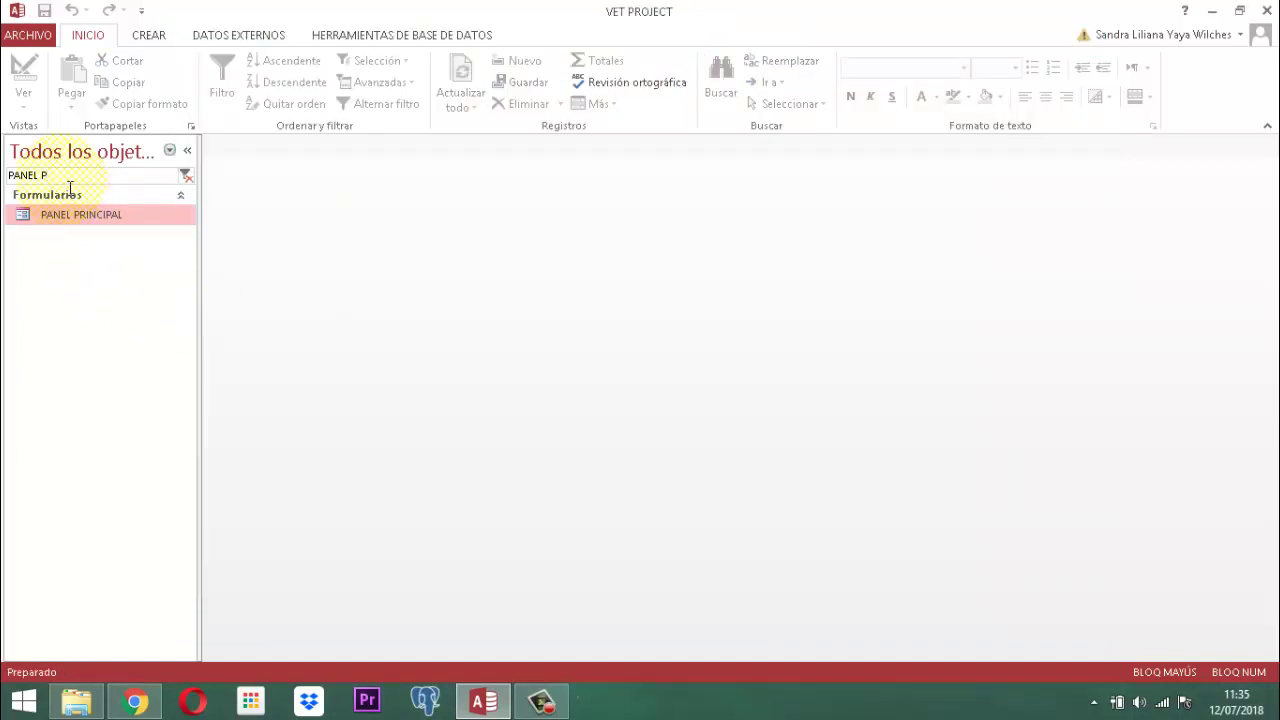
Filter the database objects by COMPRA, open the Mprdcompragrl table to check its records, and widen the PROVEEDORNB column
drag(56, 177, 3, 181)
key(BackSpace)
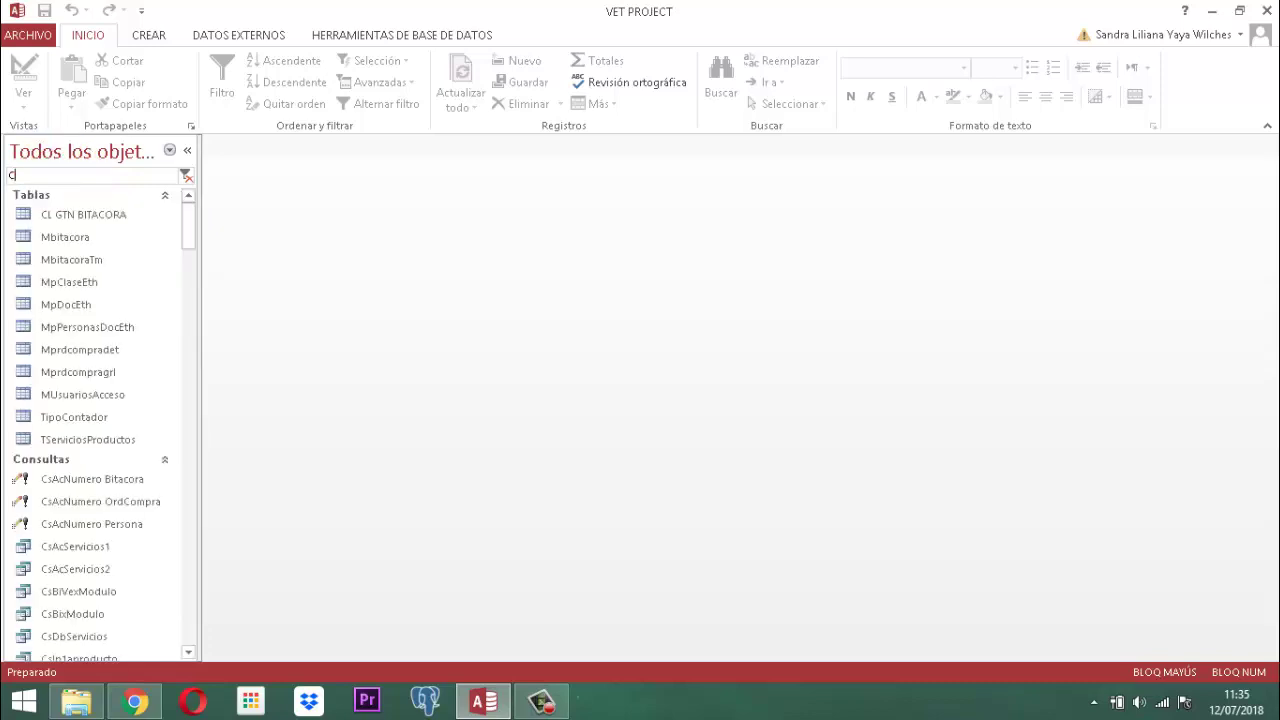
text(COMPRA)
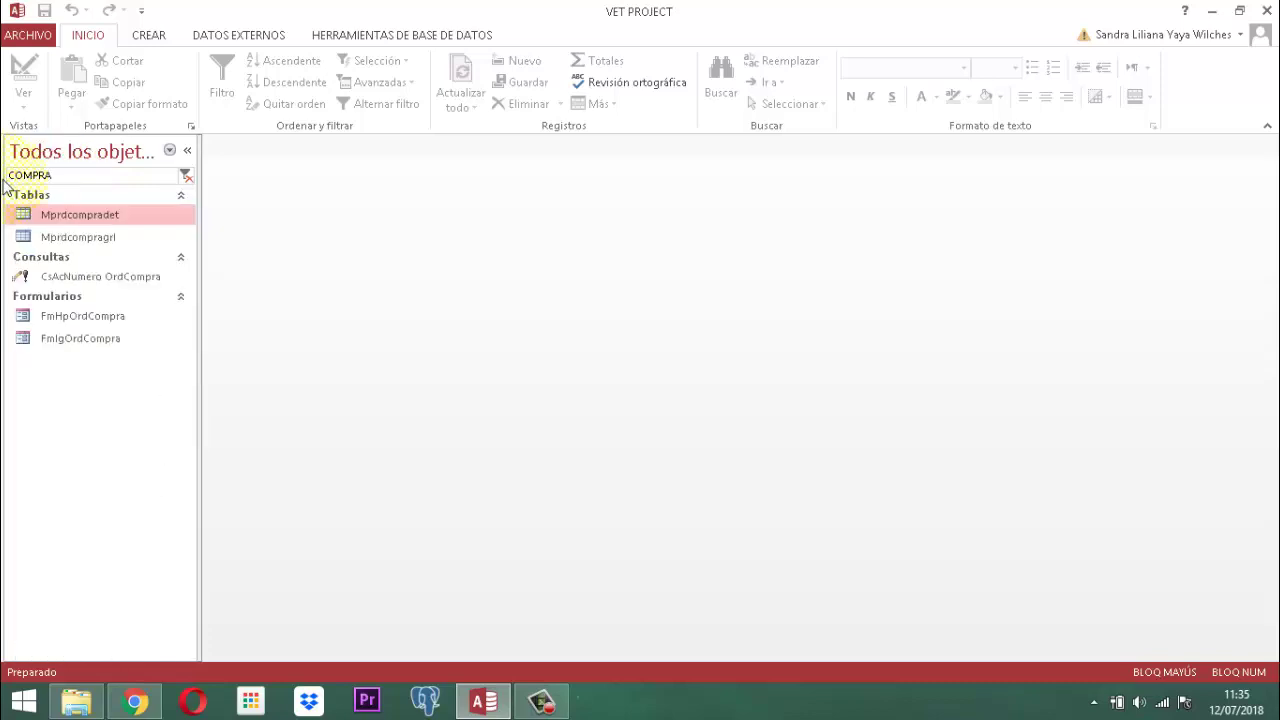
double_click(108, 239)
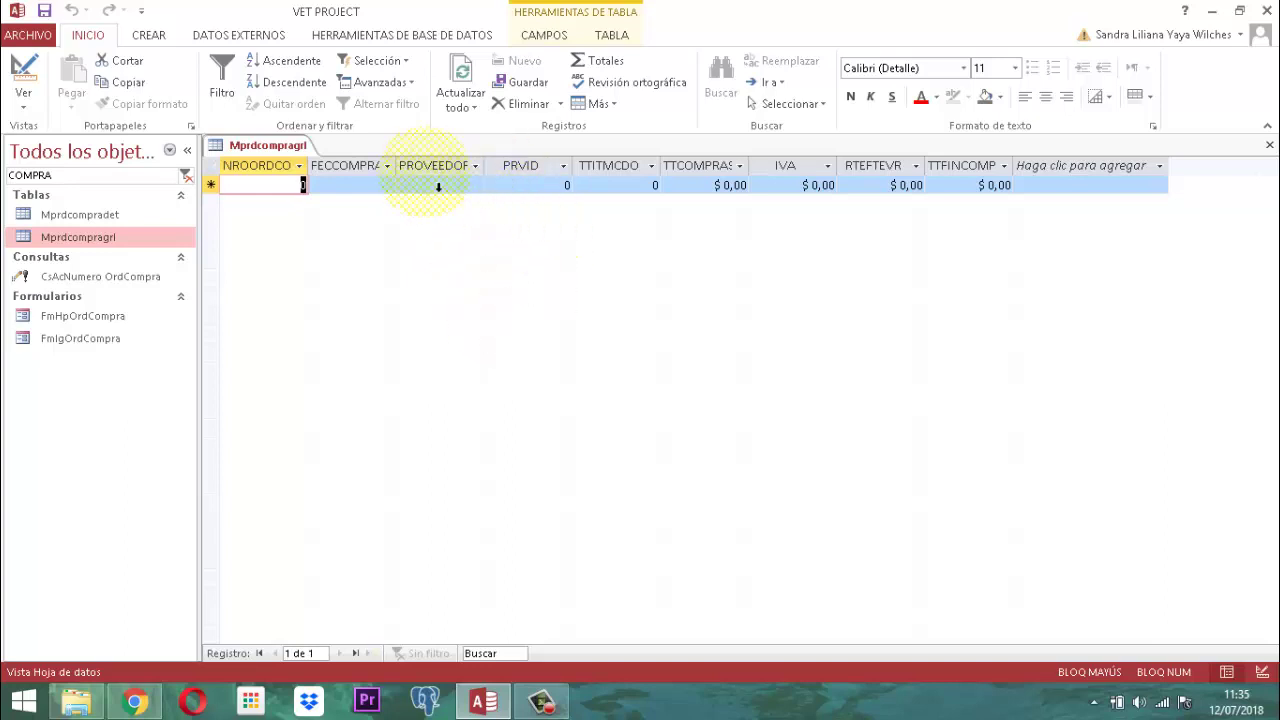
drag(493, 170, 519, 170)
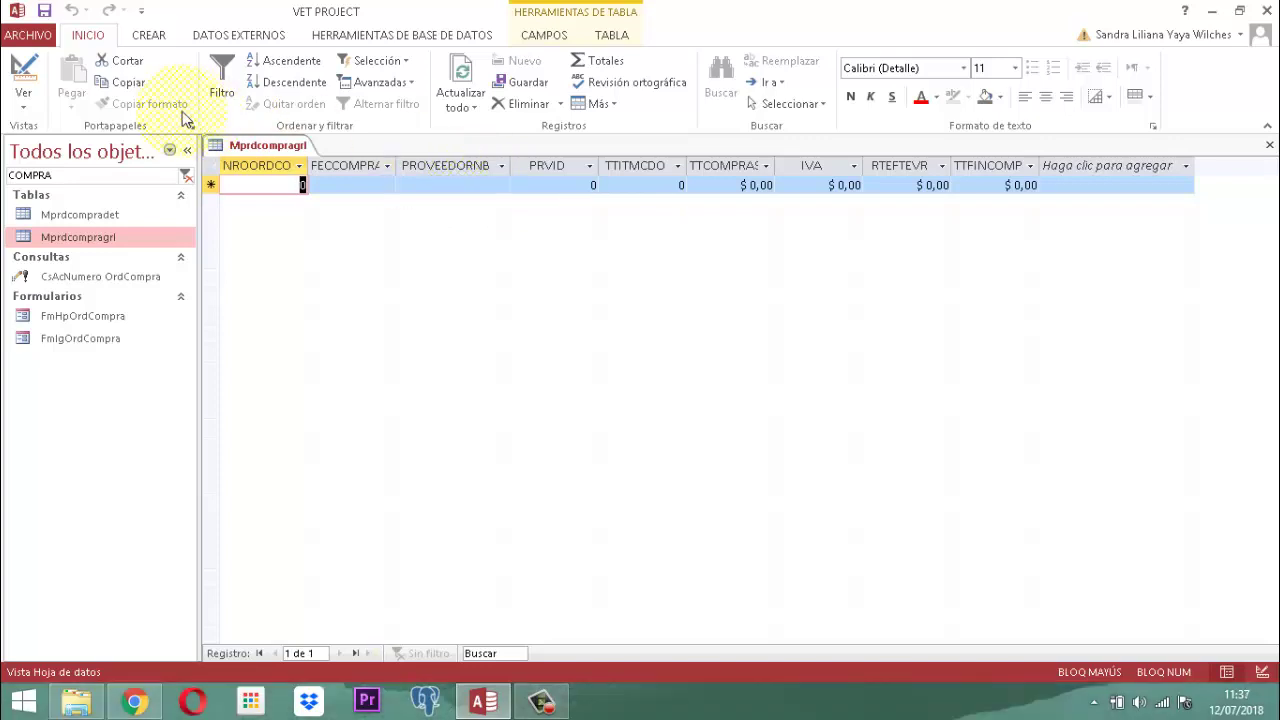
Close the Mprdcompragrl table and answer the prompt about its layout changes
right_click(240, 144)
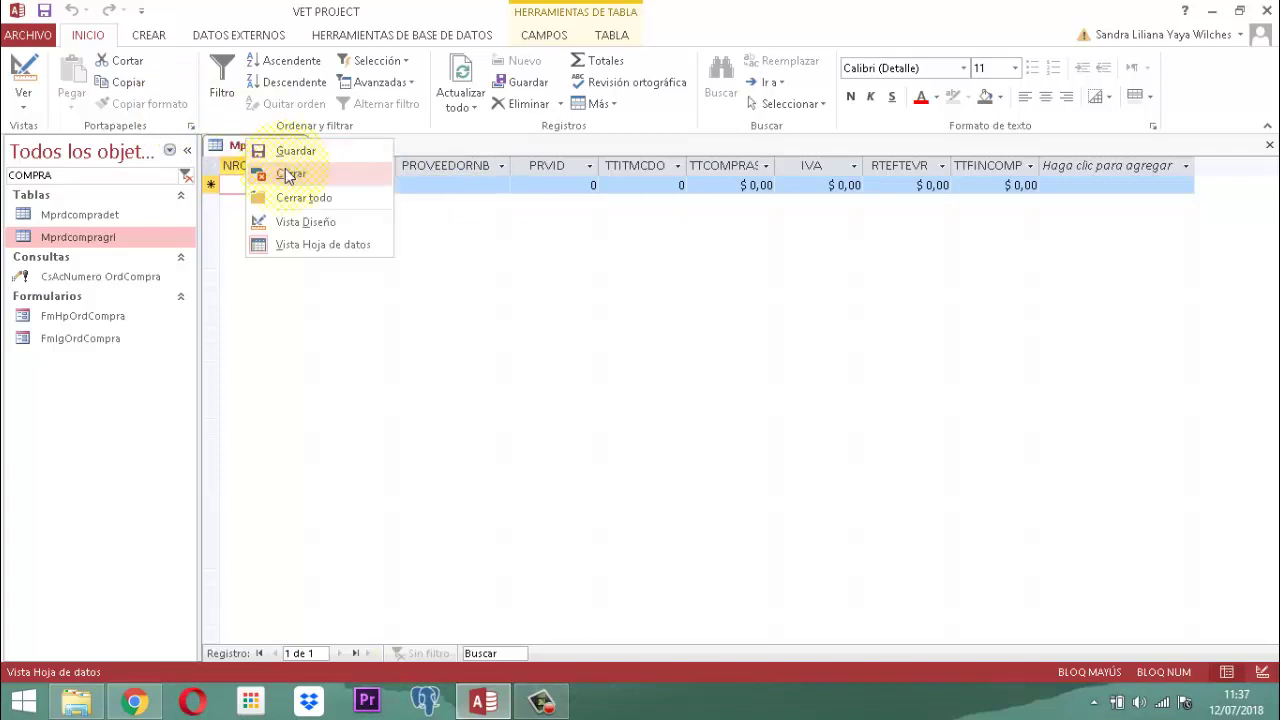
click(285, 168)
click(626, 404)
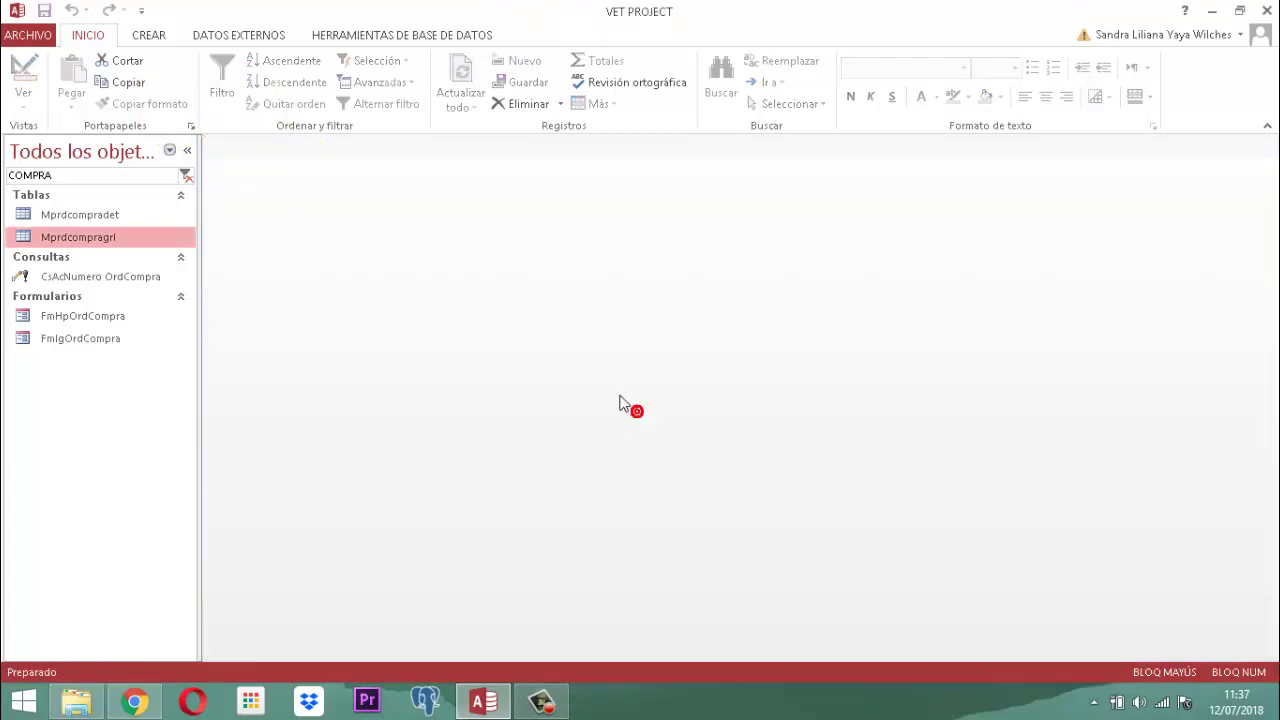
Filter the database objects by PANEL PR and open the PANEL PRINCIPAL form
double_click(68, 179)
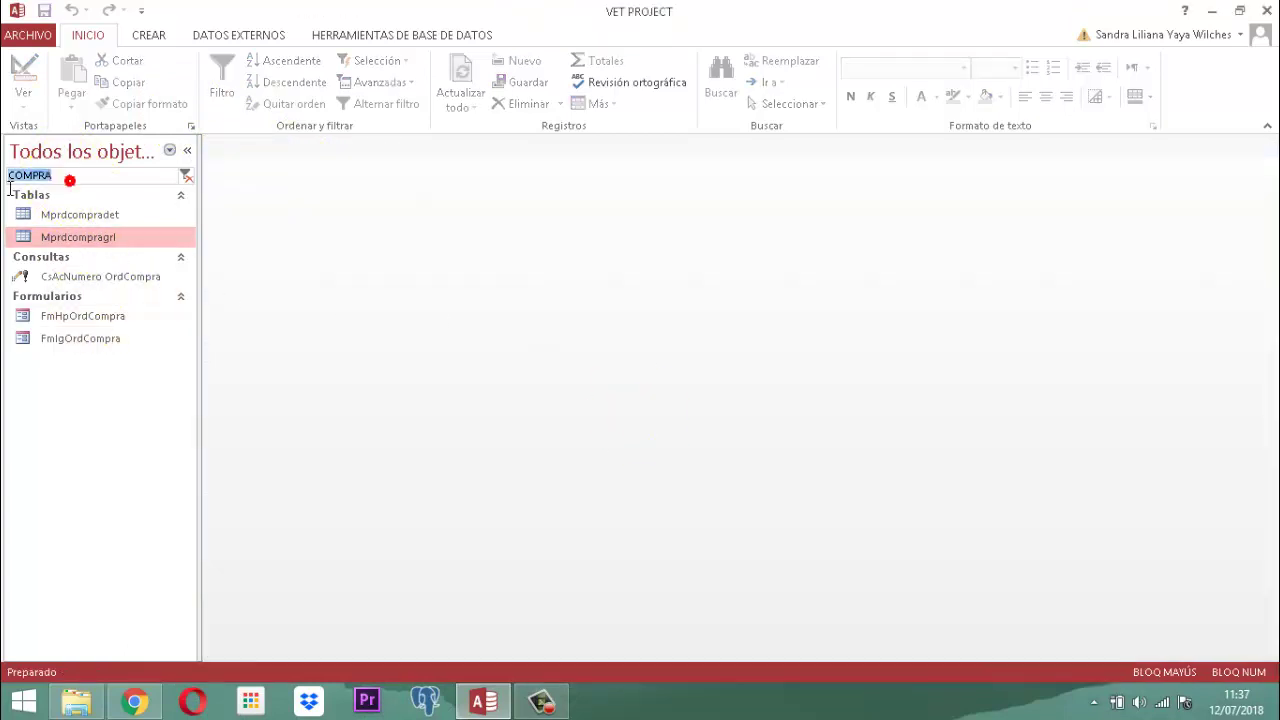
text(PANEL PR)
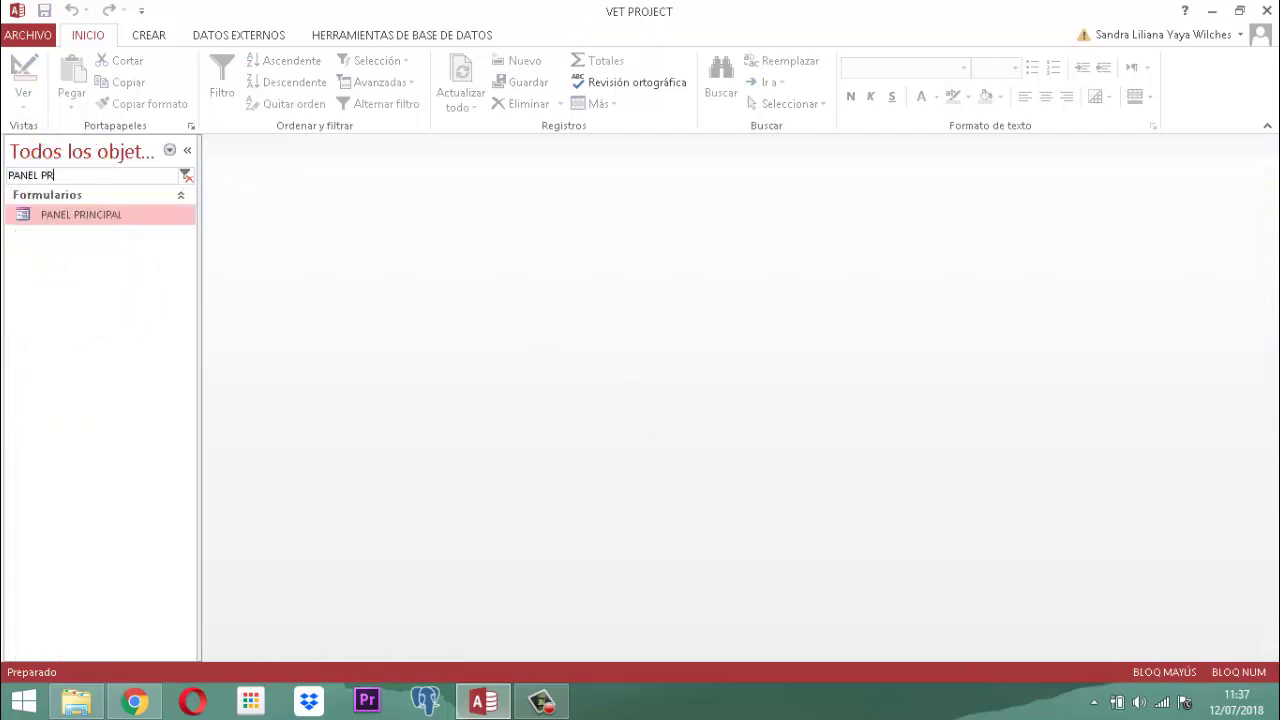
key(Return)
key(Return)
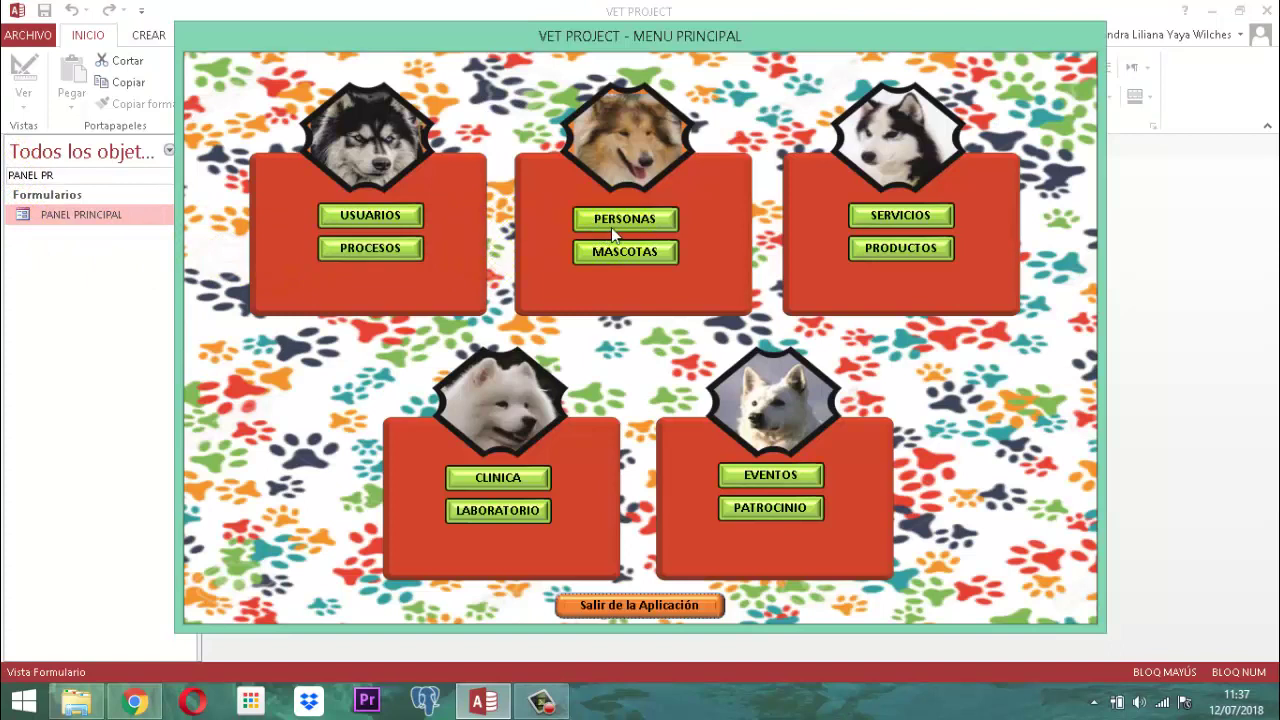
Open the PERSONAS module and go to the CONSULTAR option for PROVEEDORES to view the individual supplier record
click(622, 222)
click(622, 222)
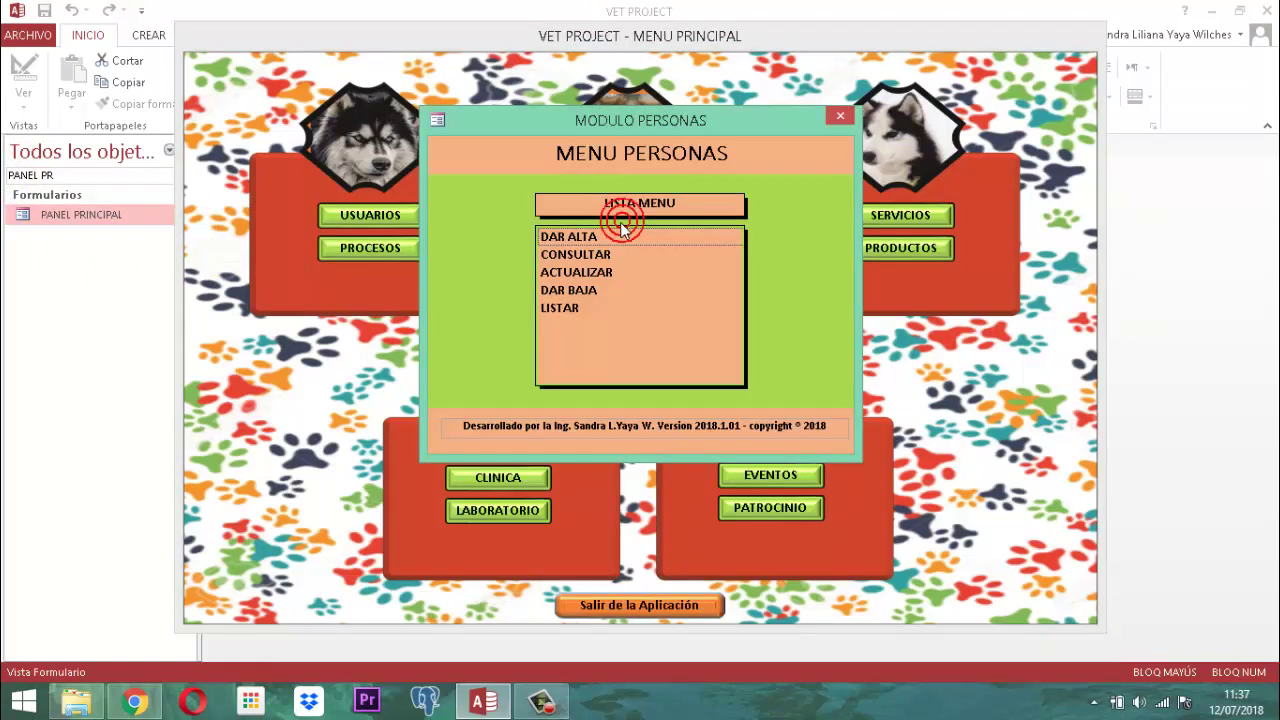
click(601, 258)
click(600, 256)
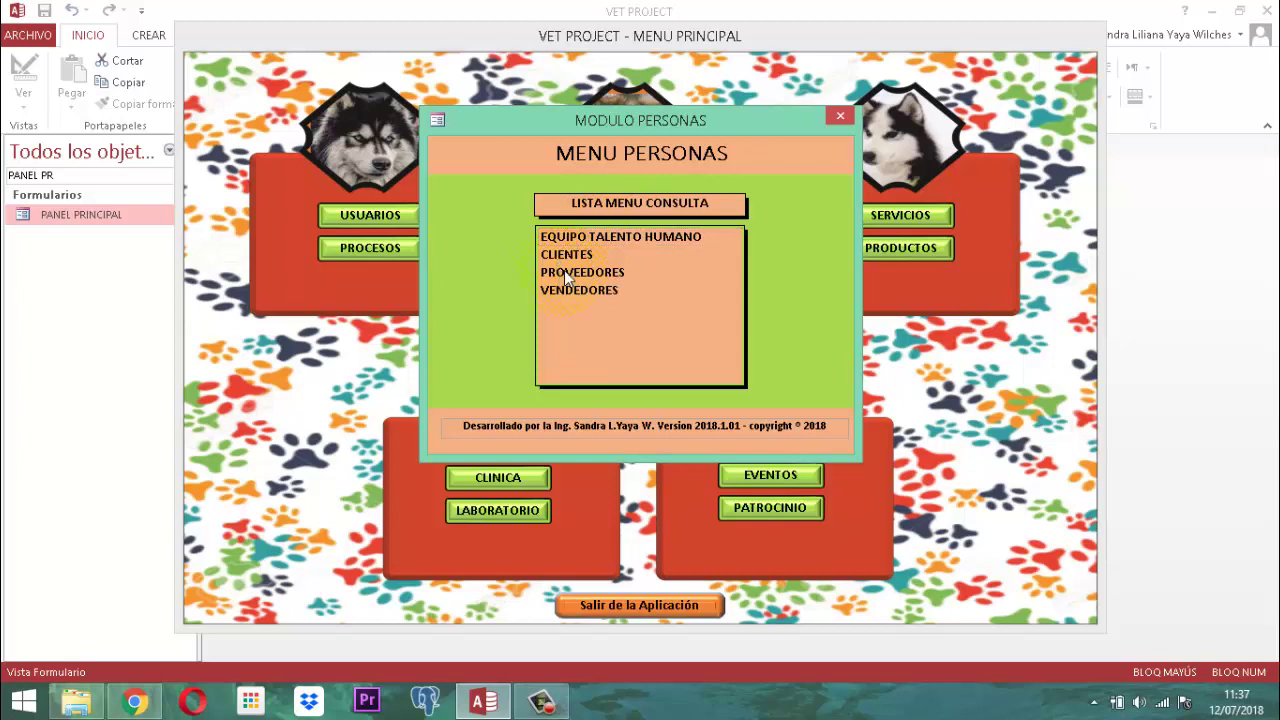
click(564, 270)
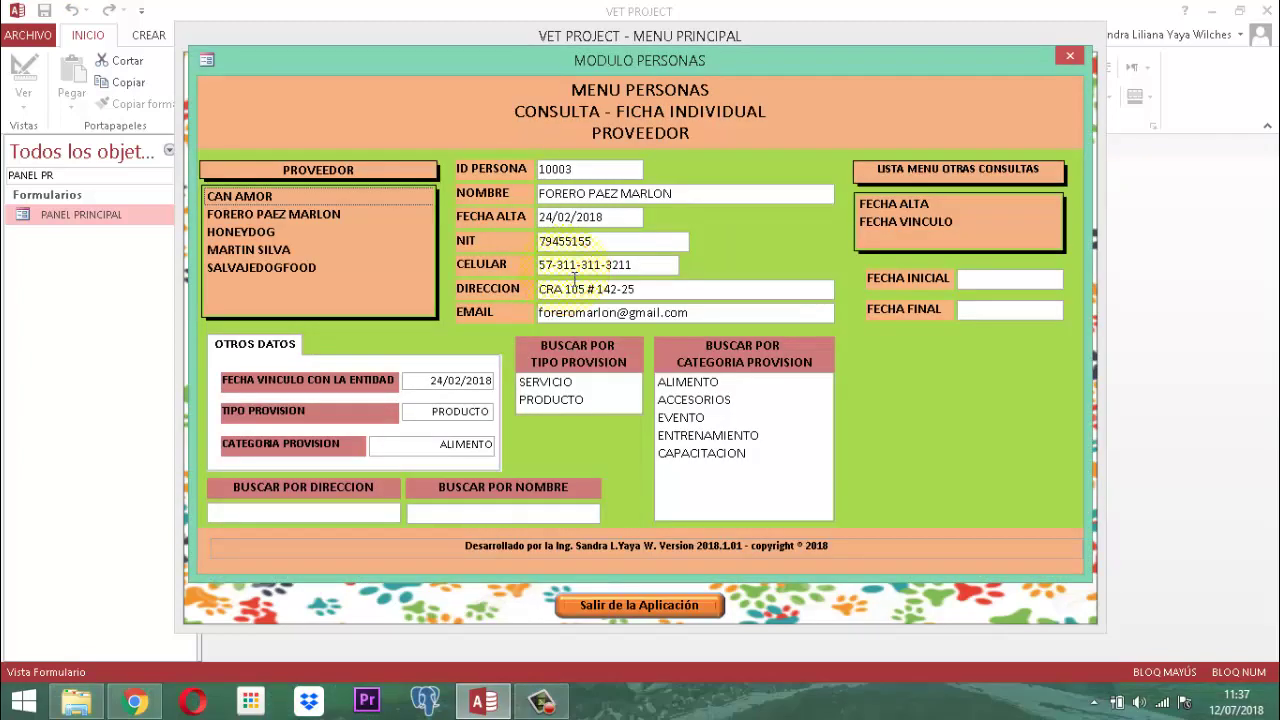
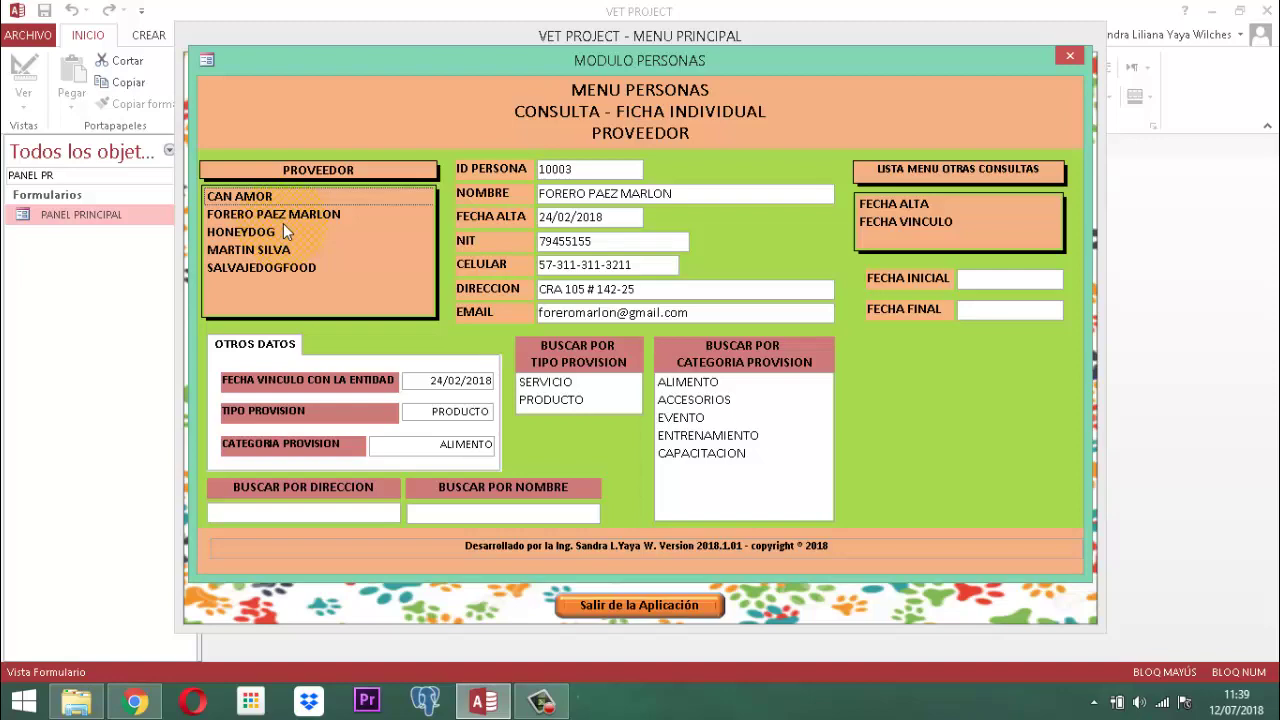
Switch the supplier query form to design view and close the PERSONAS menu and the main menu
right_click(631, 63)
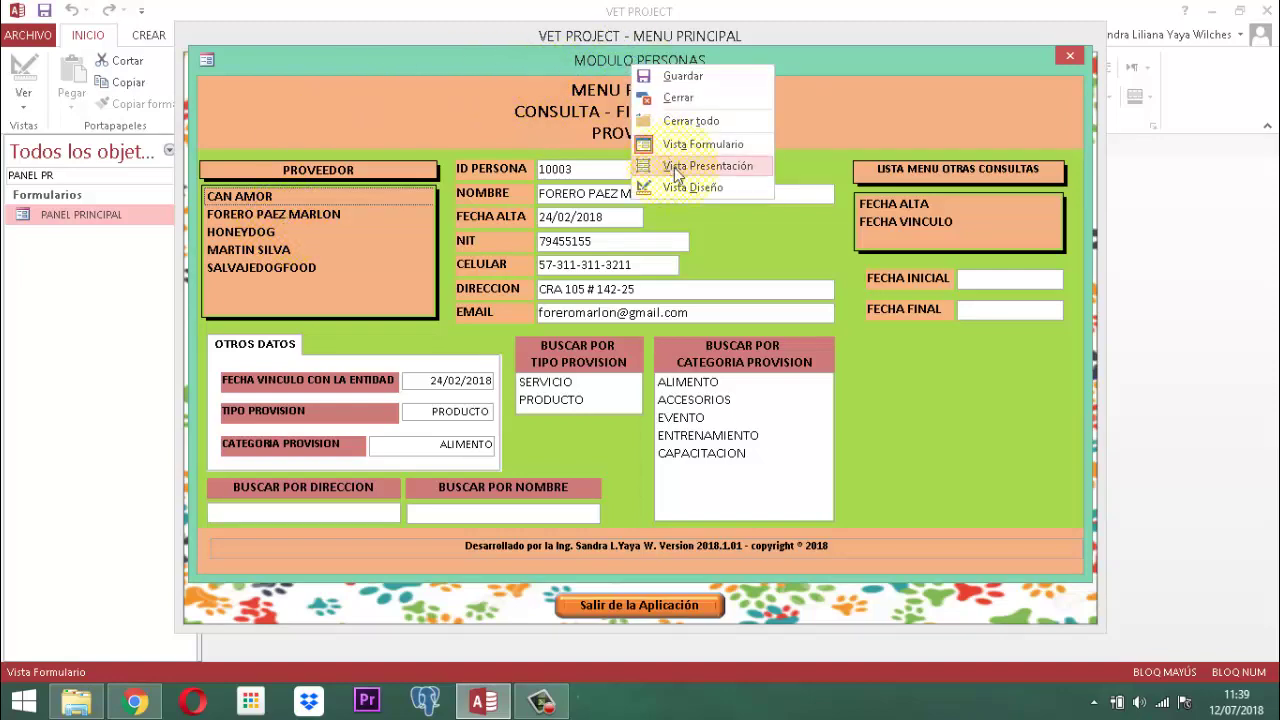
click(686, 187)
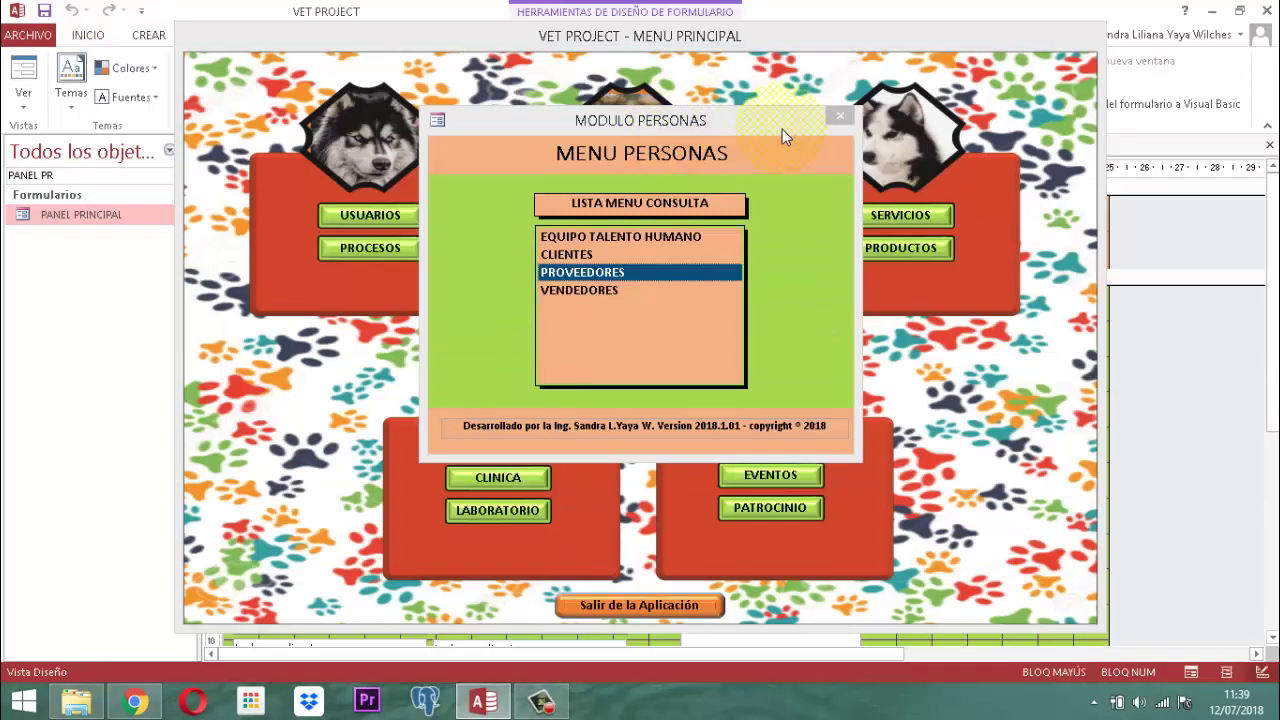
click(842, 120)
click(842, 120)
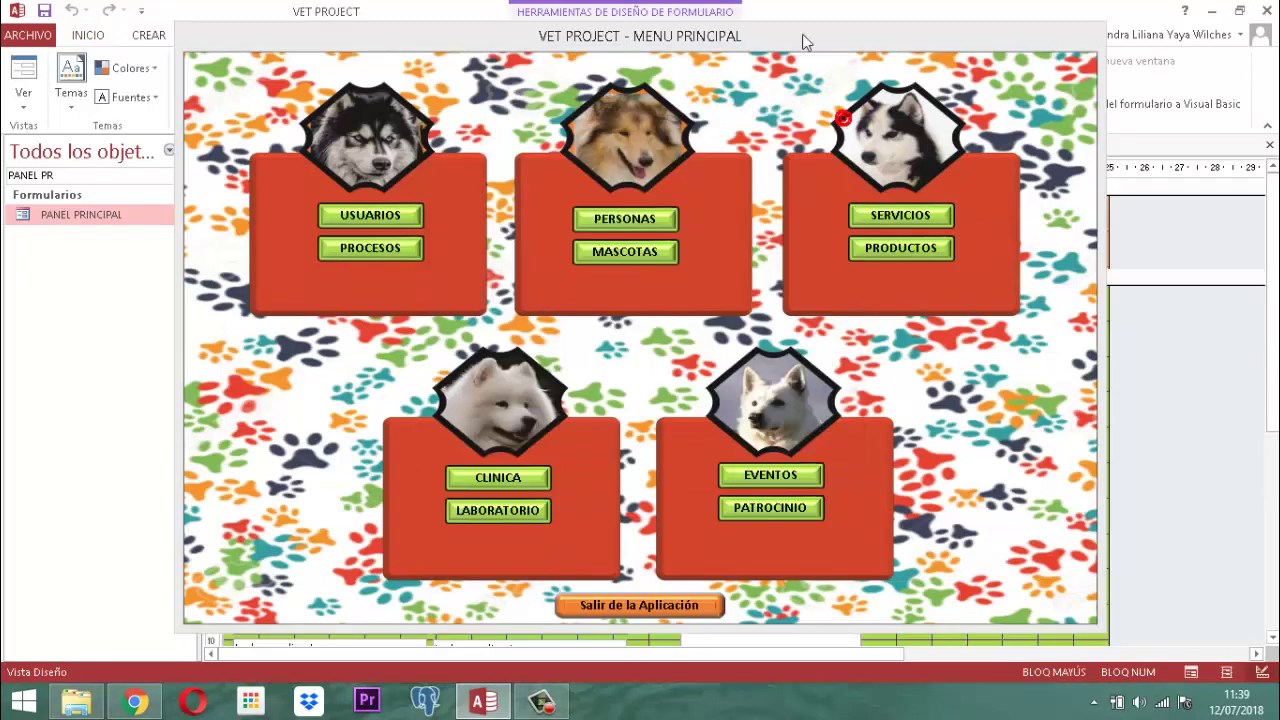
right_click(706, 38)
click(750, 68)
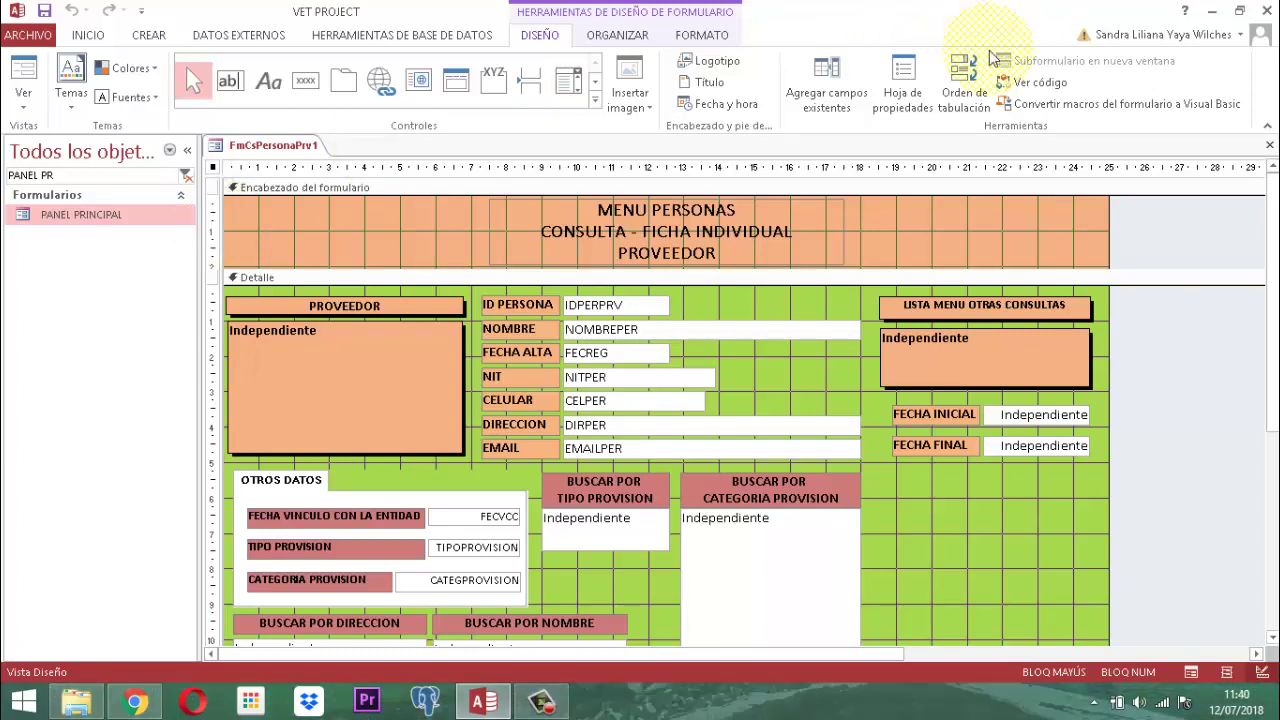
Check the supplier form's record source in its data properties, and close the property sheet and the form
click(897, 84)
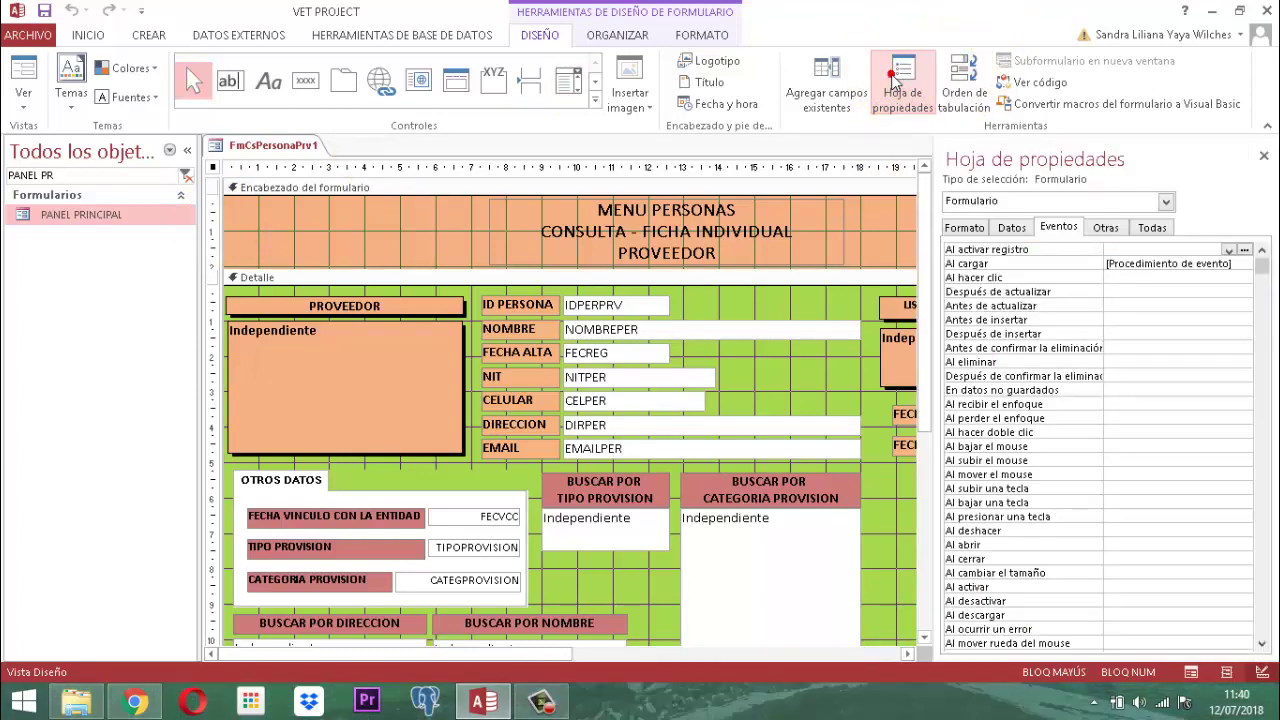
click(1008, 228)
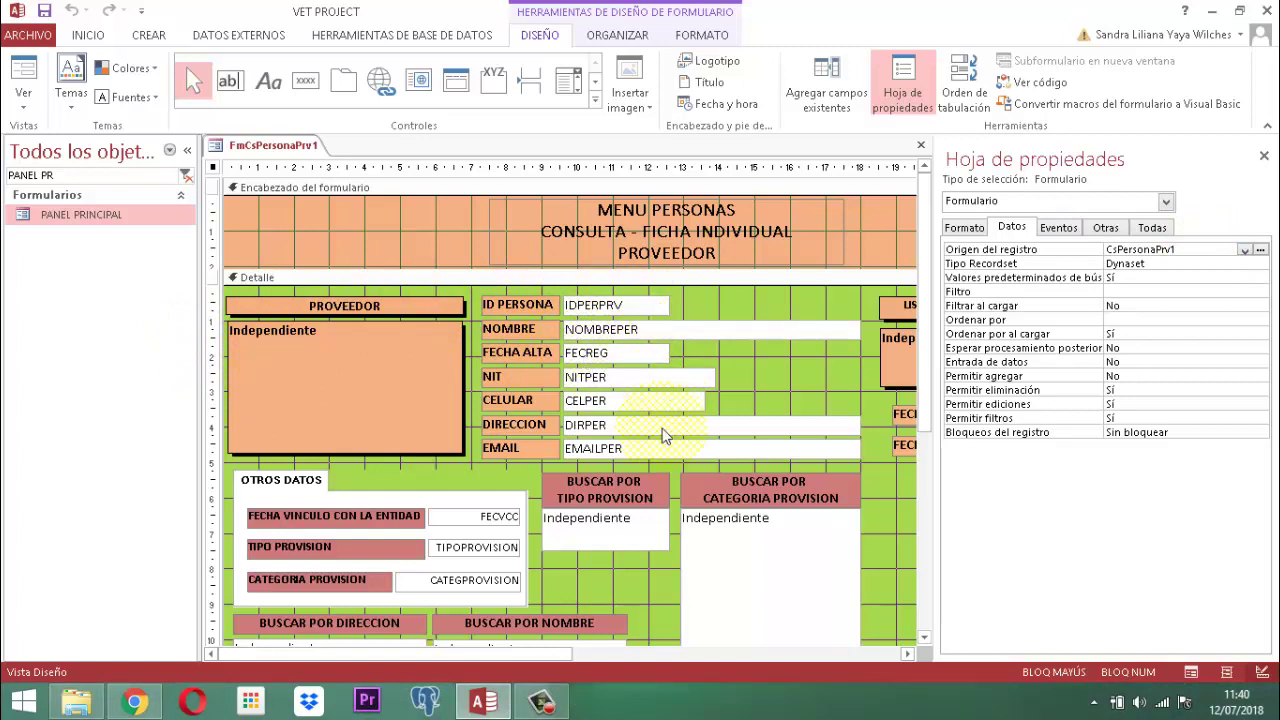
click(1264, 157)
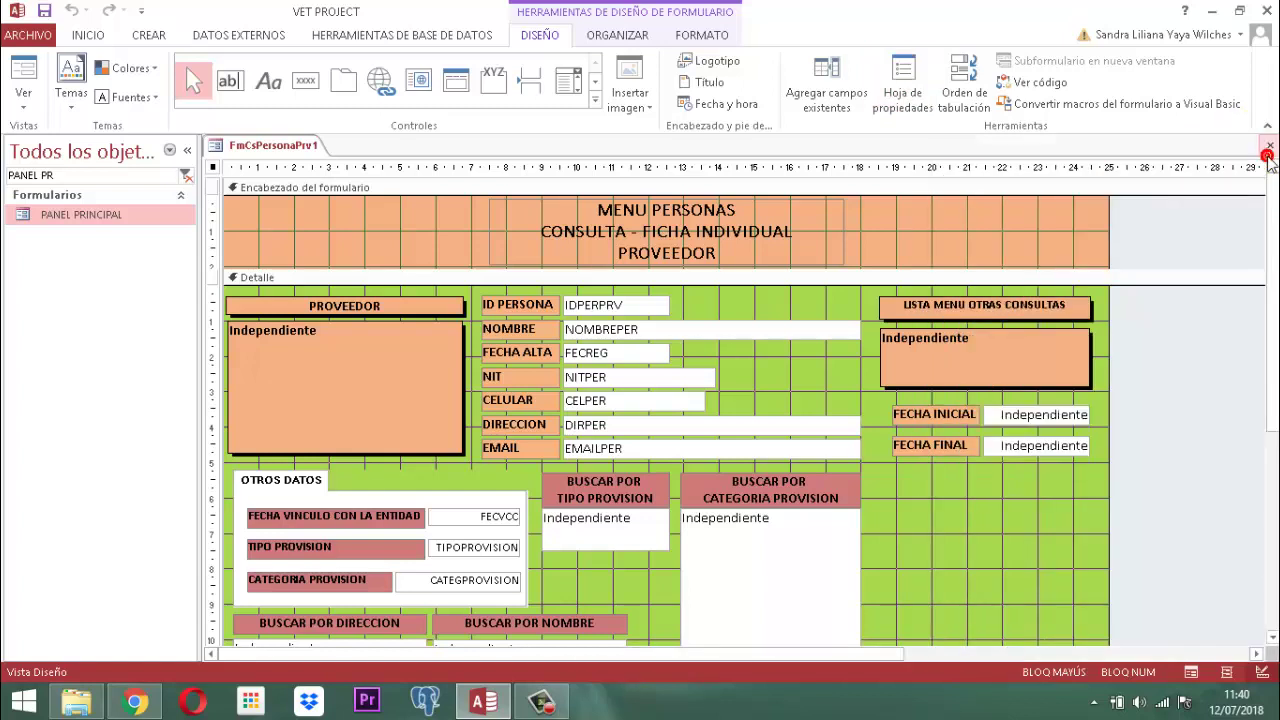
right_click(297, 157)
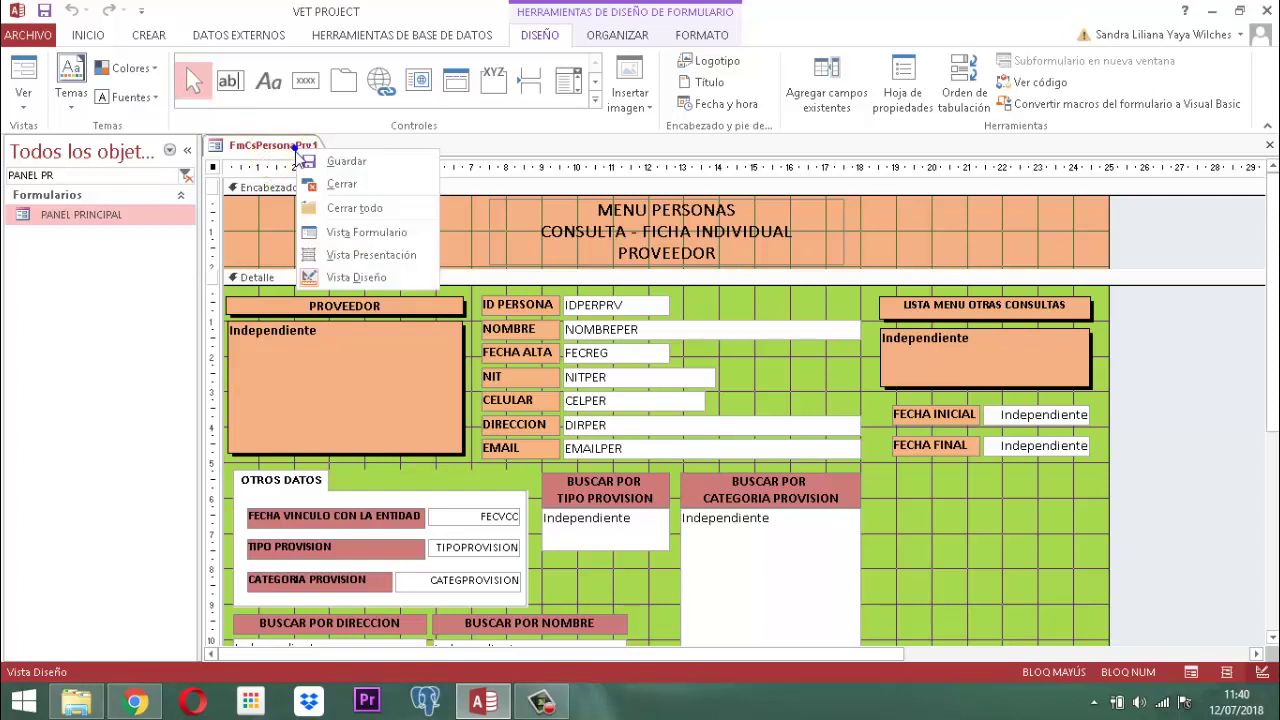
click(337, 183)
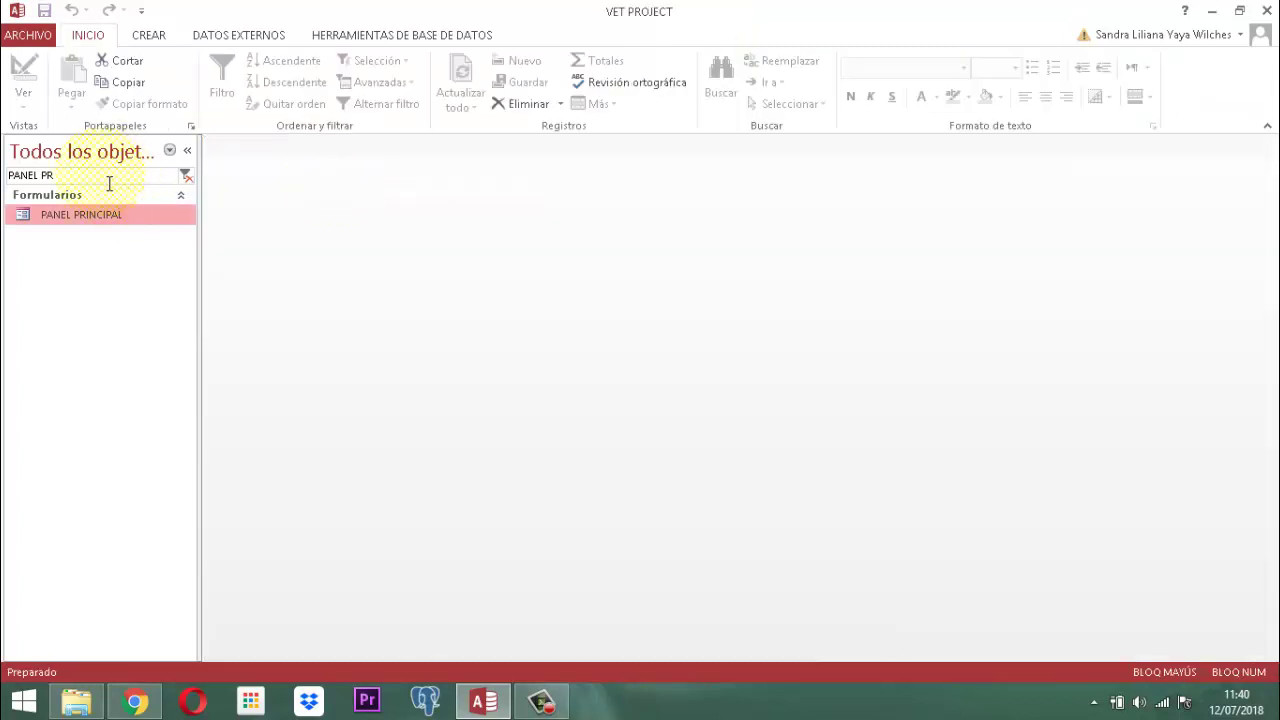
Filter the database objects by cSPERSONAPRV1, examine the CsPersonaPrv1 query's tables and fields in design view, and close it
drag(100, 175, 10, 183)
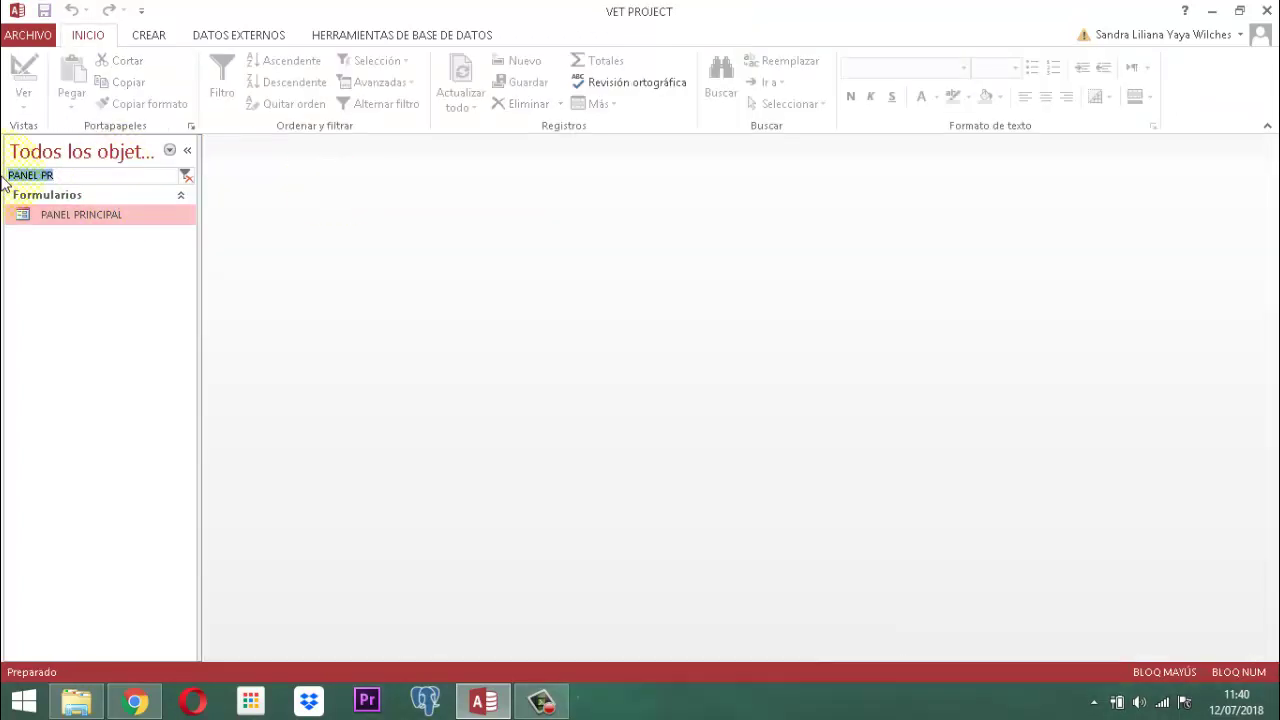
text(cSPERSON)
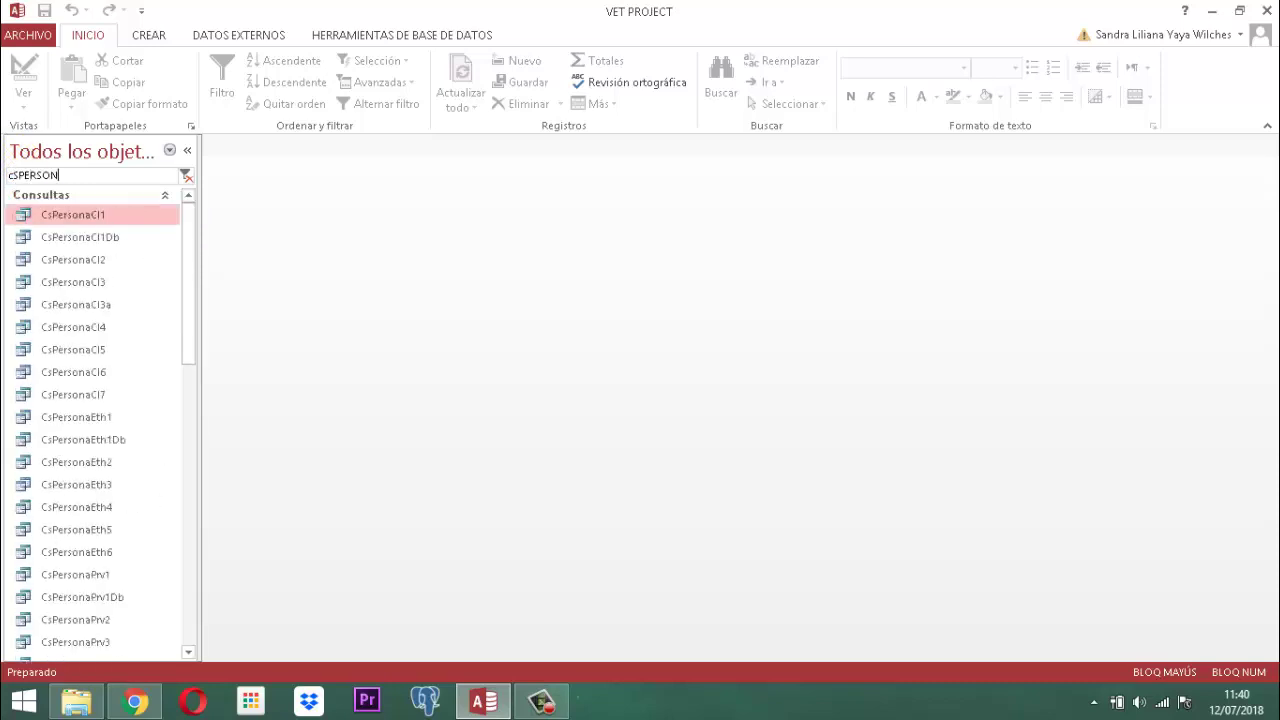
text(APRV)
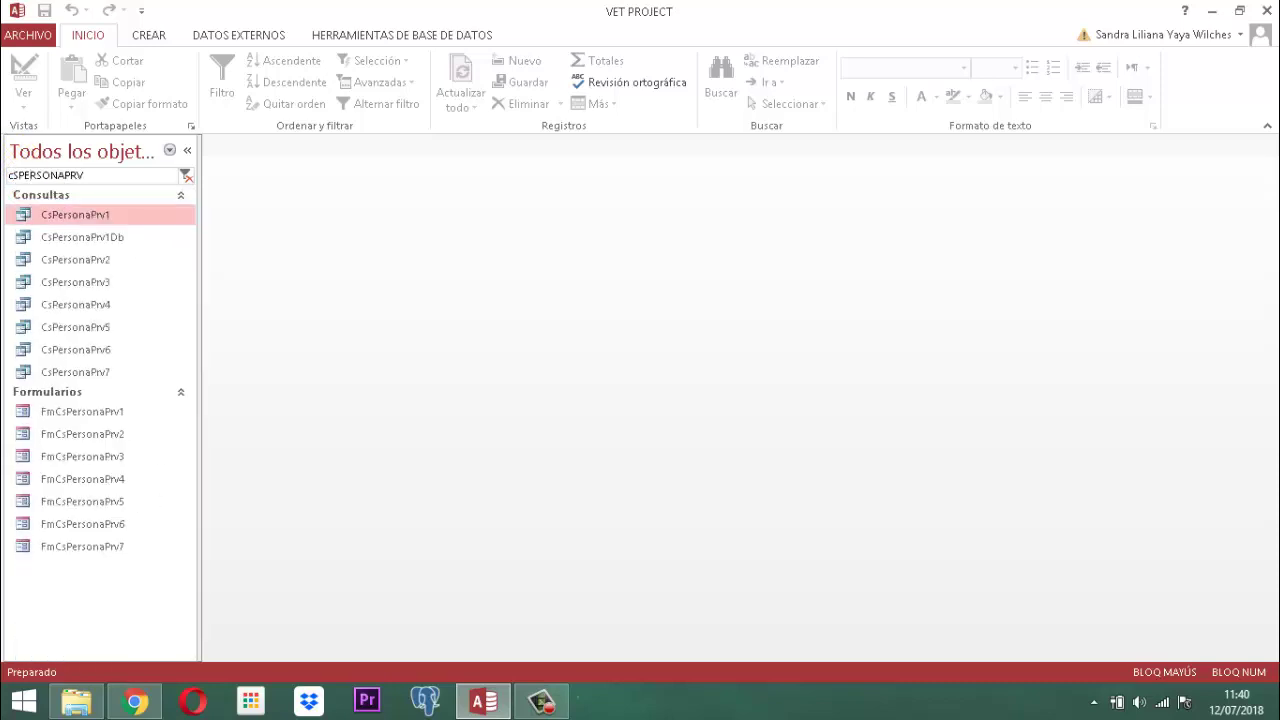
text(1)
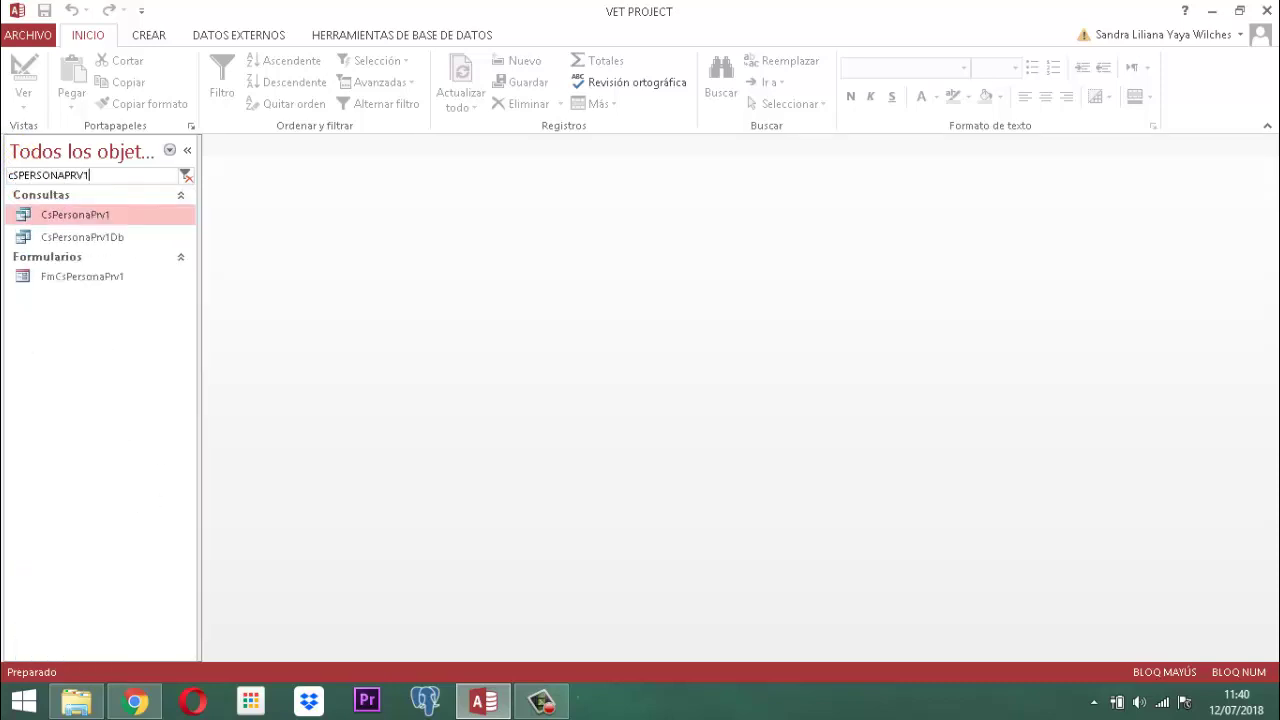
right_click(89, 215)
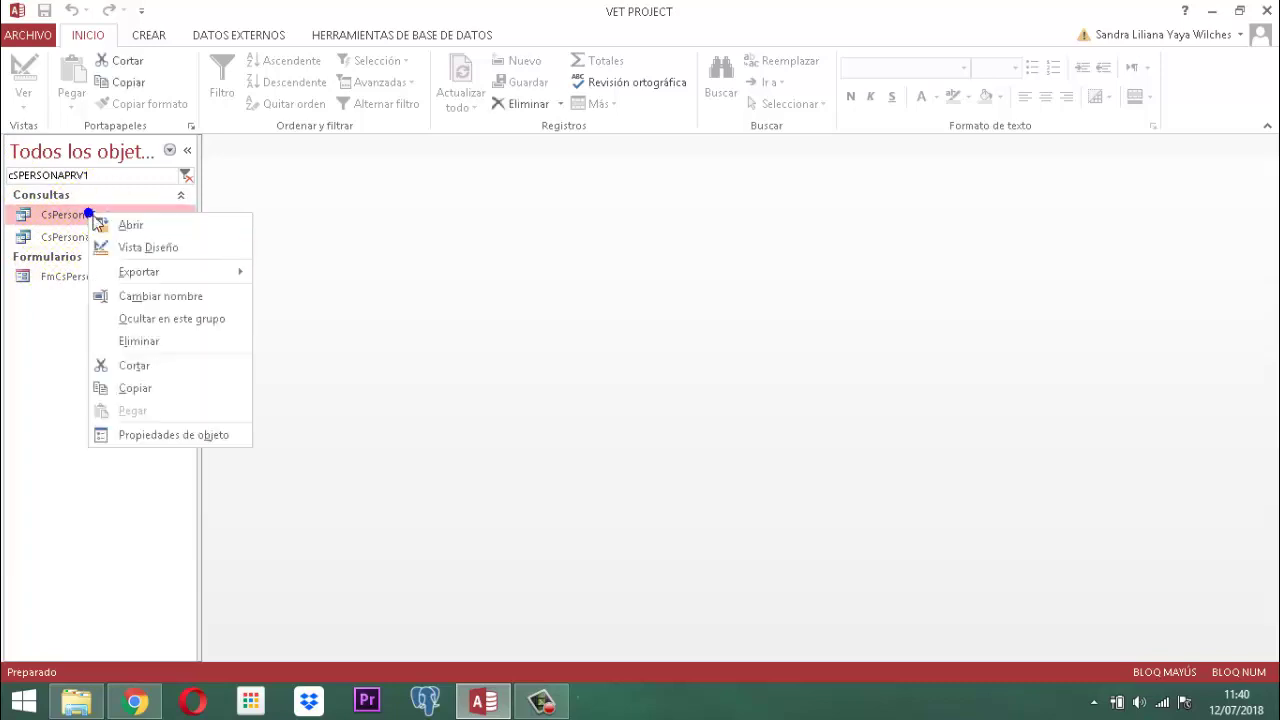
click(148, 245)
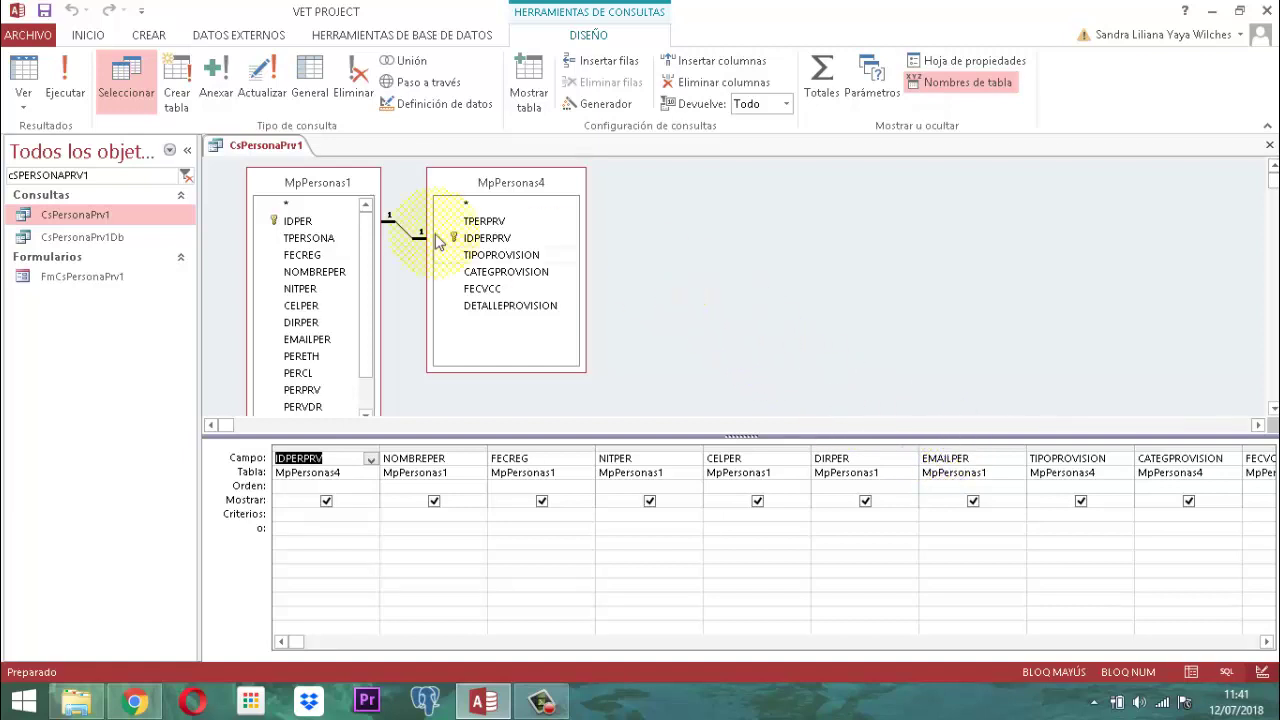
right_click(275, 152)
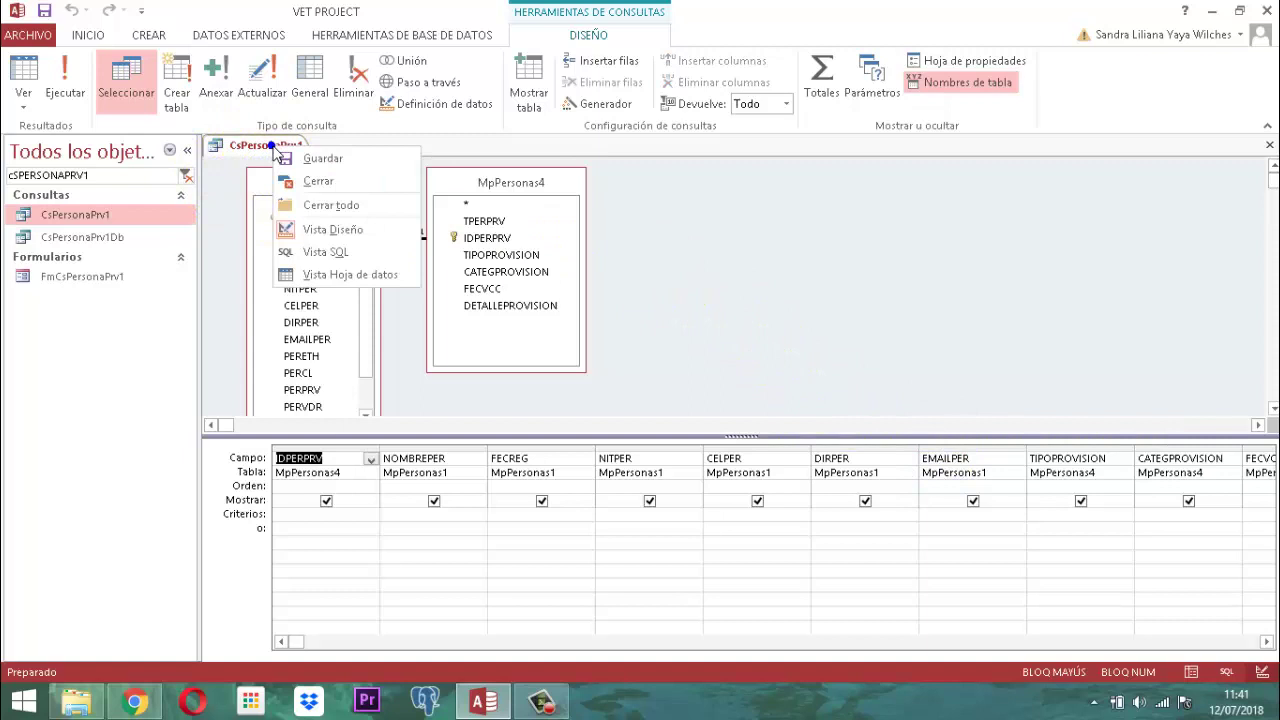
click(308, 182)
Filter the database objects by COMPRA and open the FmIgOrdCompra form in design view
click(108, 176)
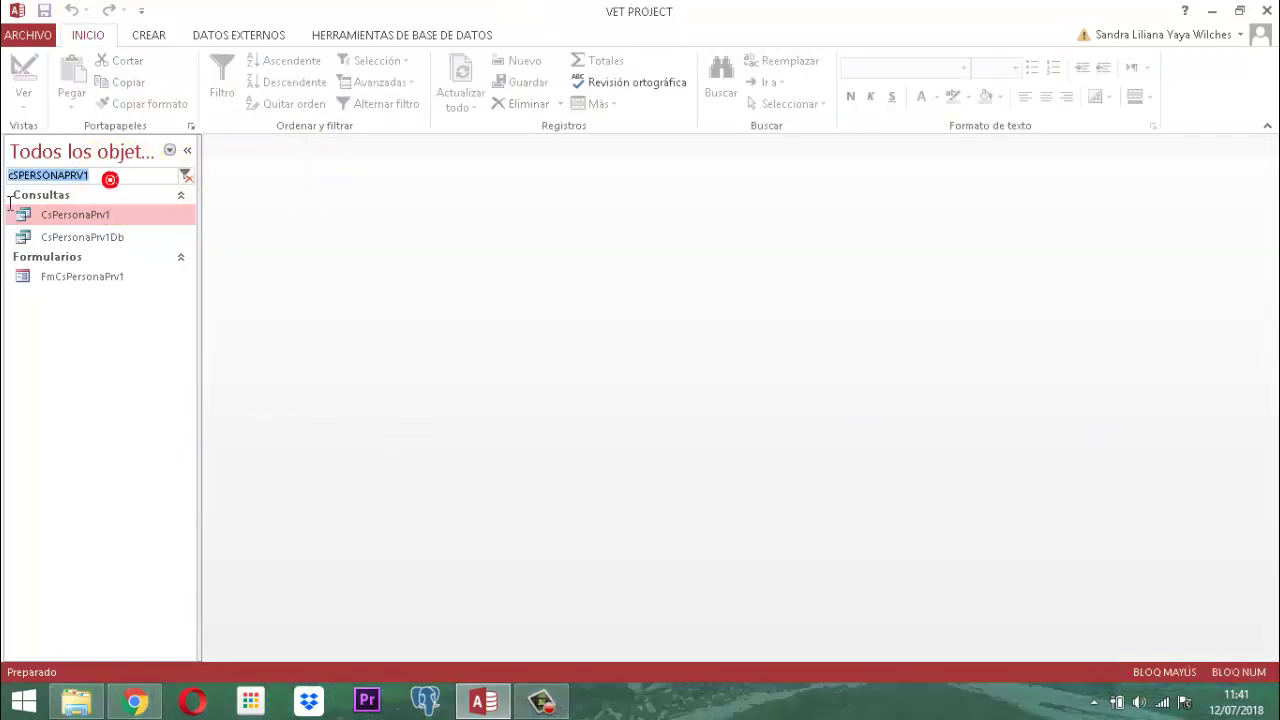
text(COMPRA)
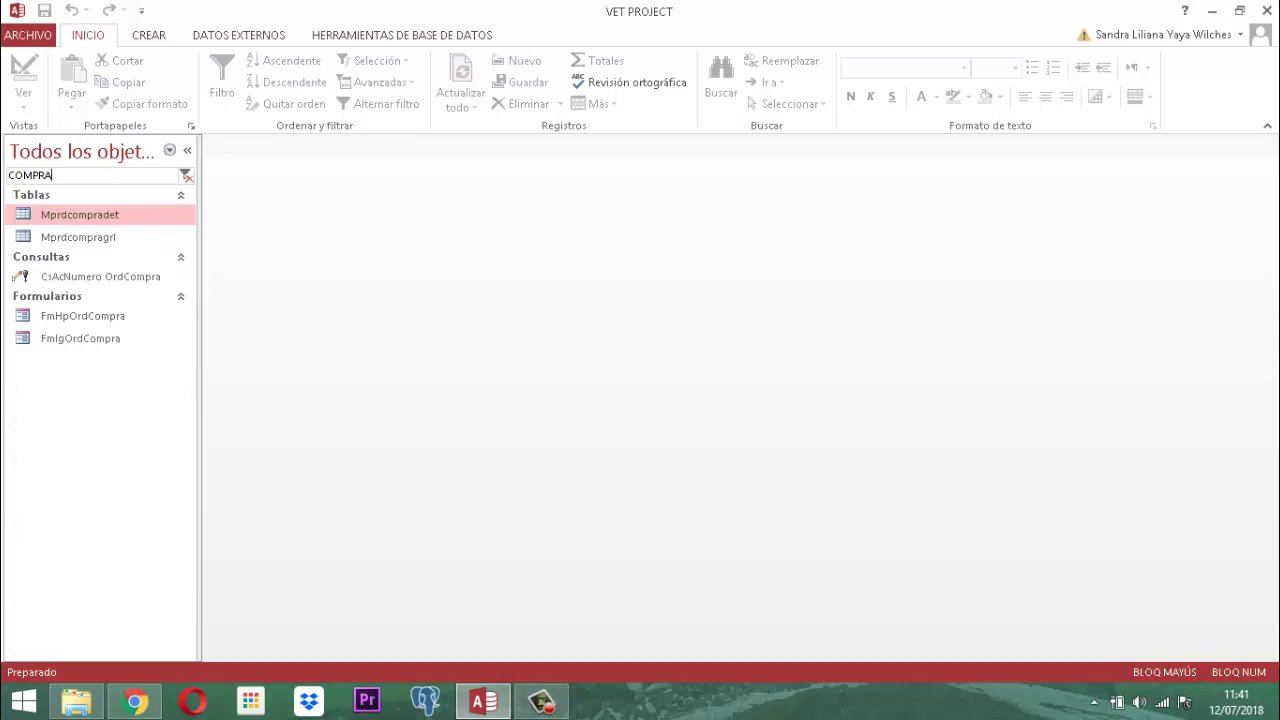
right_click(58, 346)
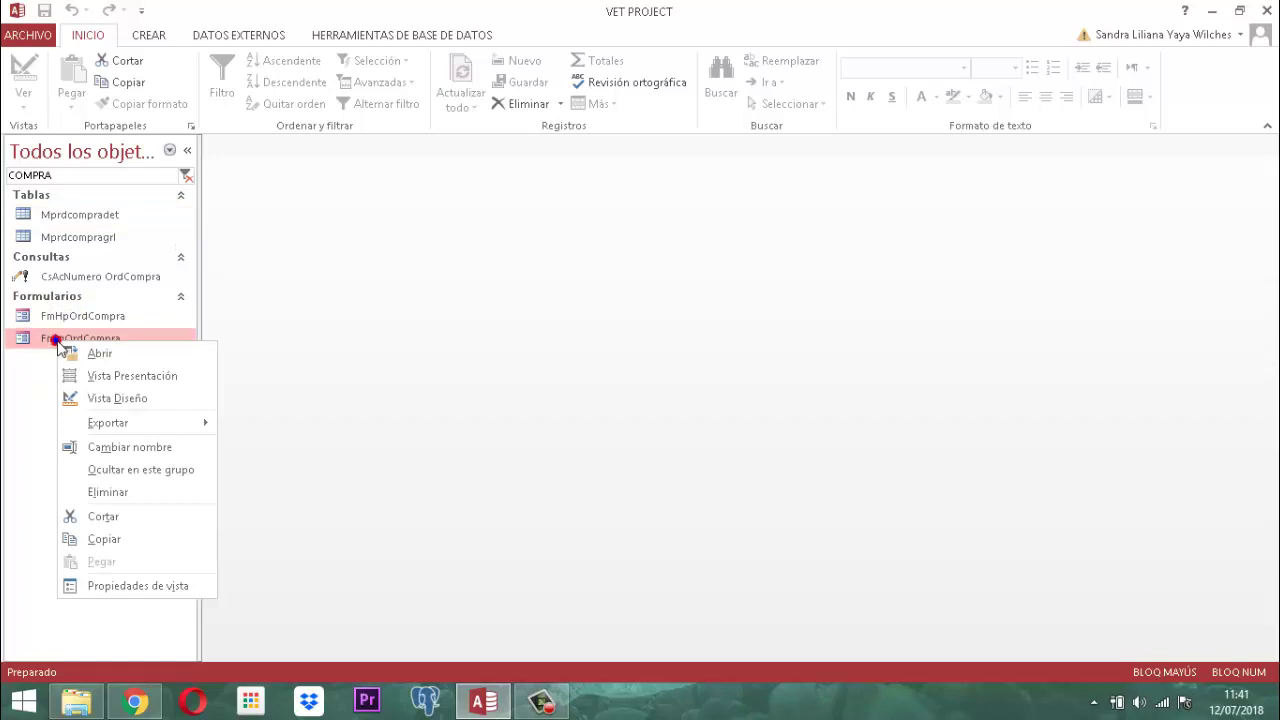
click(130, 400)
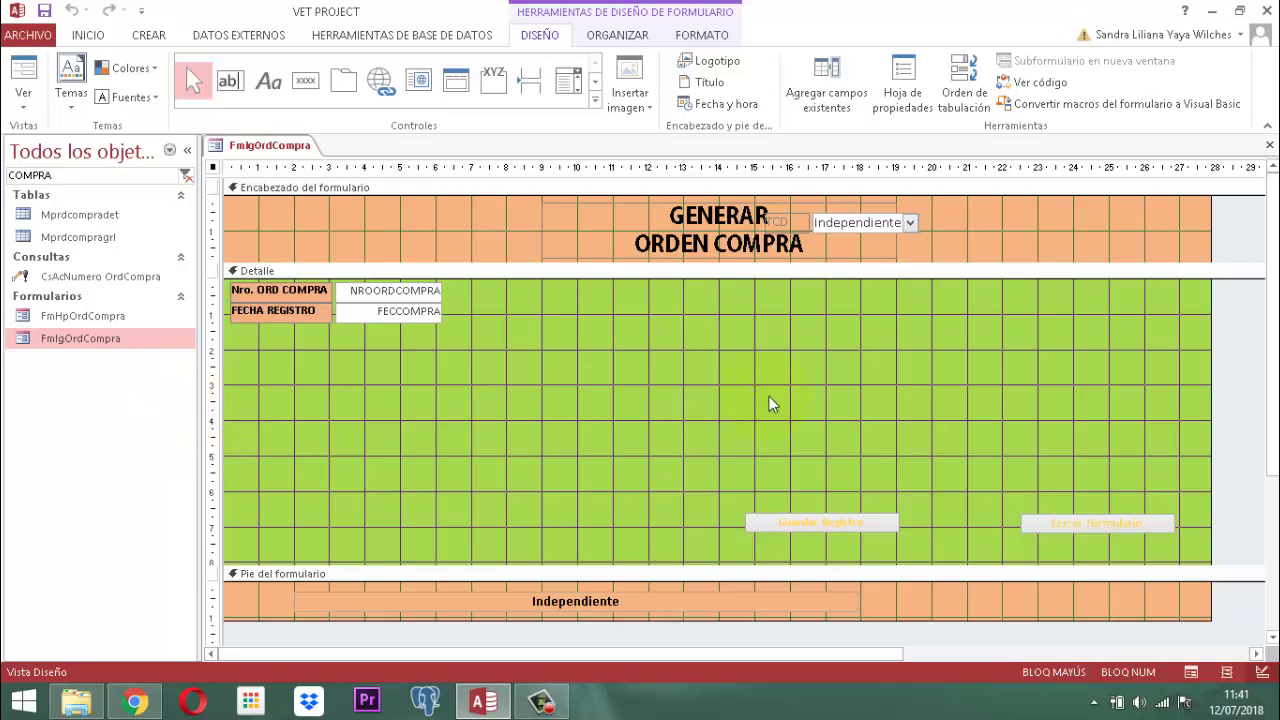
Move the TCD combo box in the form header to the right of the title and slightly lower, and save the form
click(889, 221)
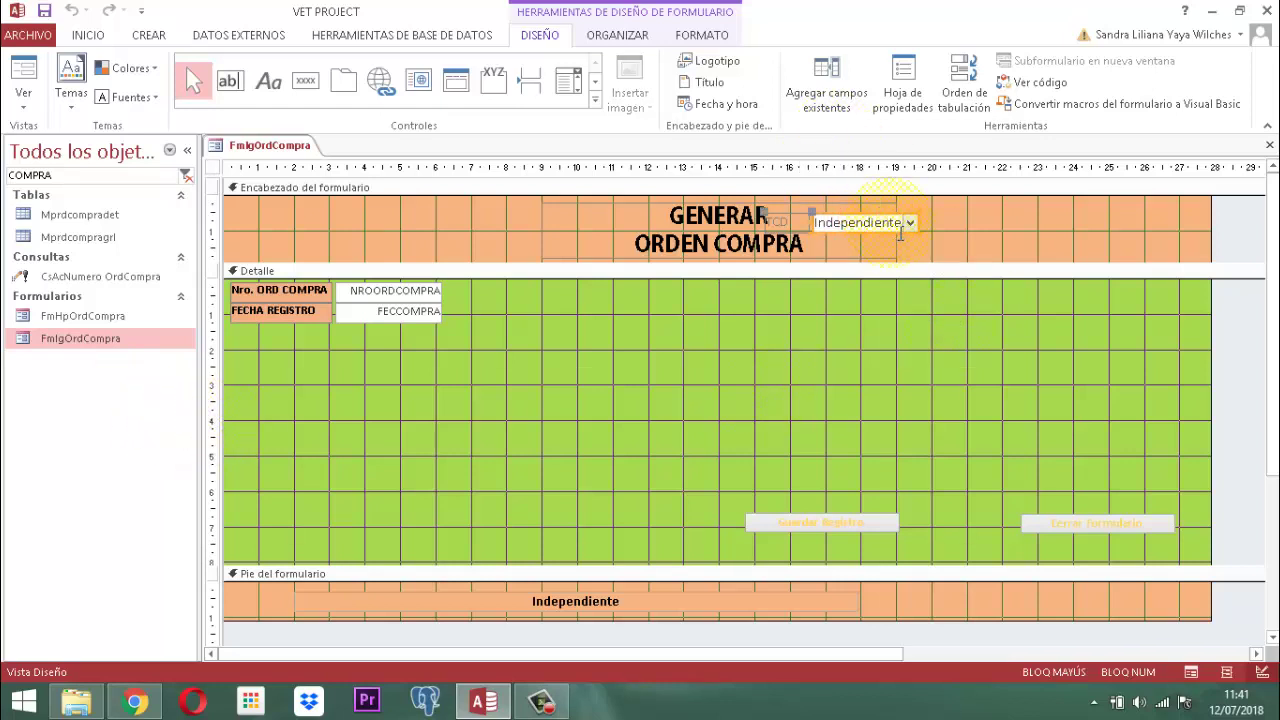
key(Right)
key(Right)
key(Right)
key(Right)
key(Right)
key(Right)
key(Right)
key(Right)
key(Right)
key(Right)
key(Right)
key(Right)
key(Right)
key(Right)
key(Right)
key(Right)
key(Right)
key(Right)
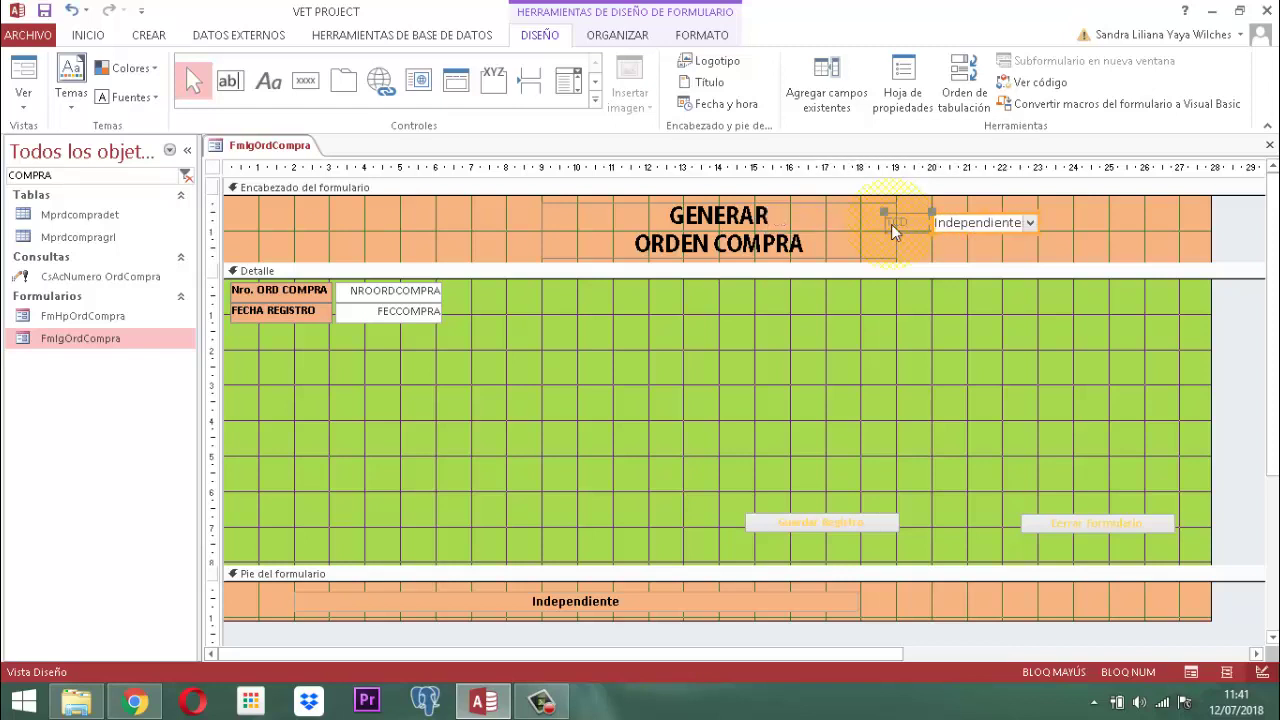
key(Right)
key(Right)
key(Right)
key(Right)
key(Right)
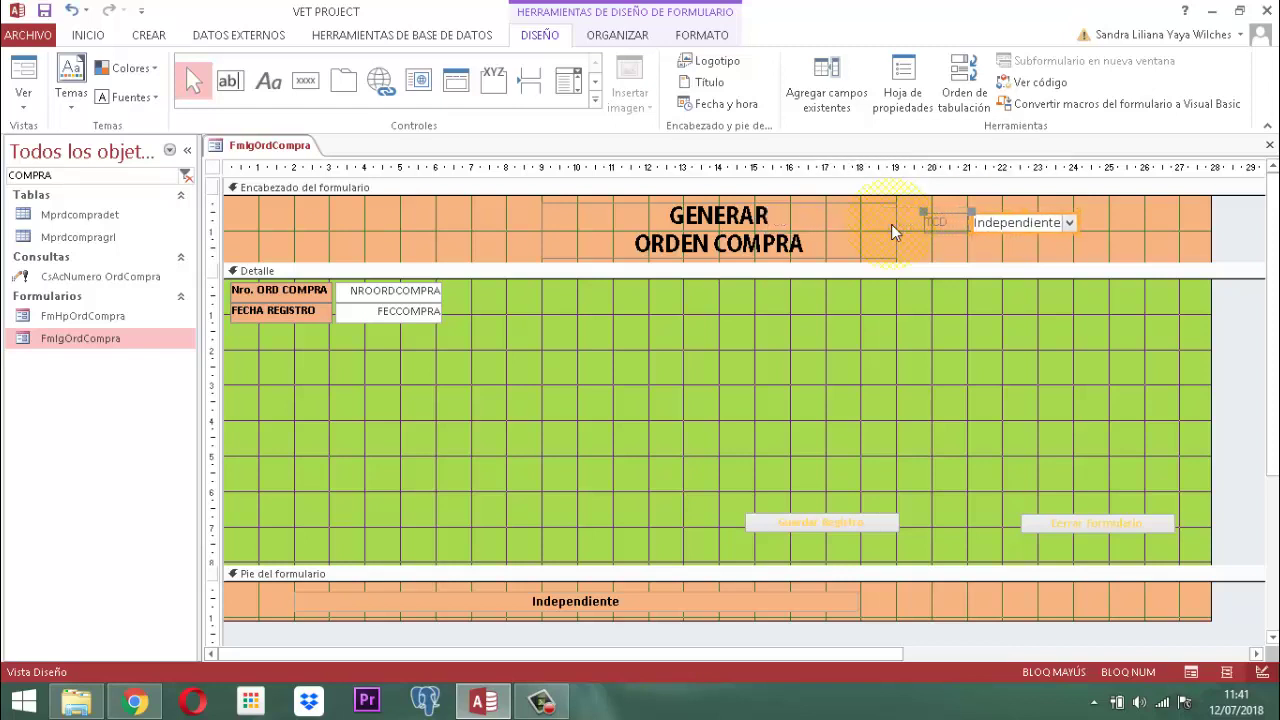
key(Down)
key(Down)
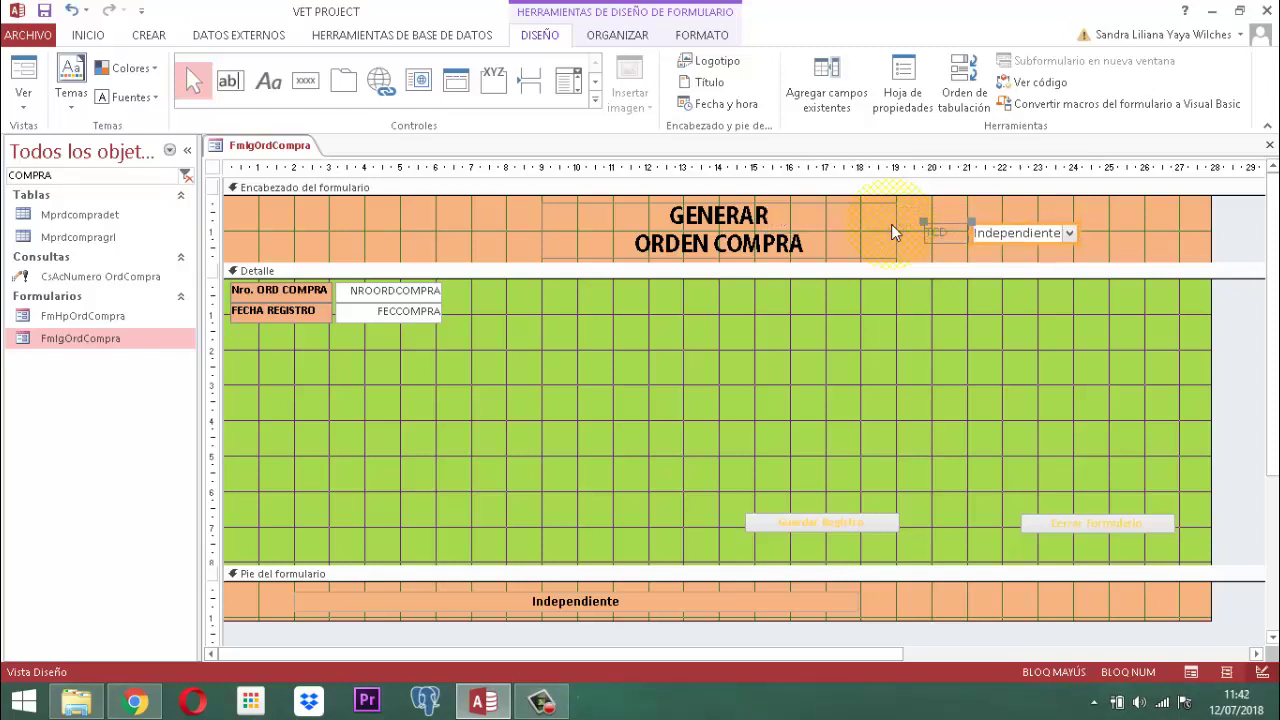
key(Up)
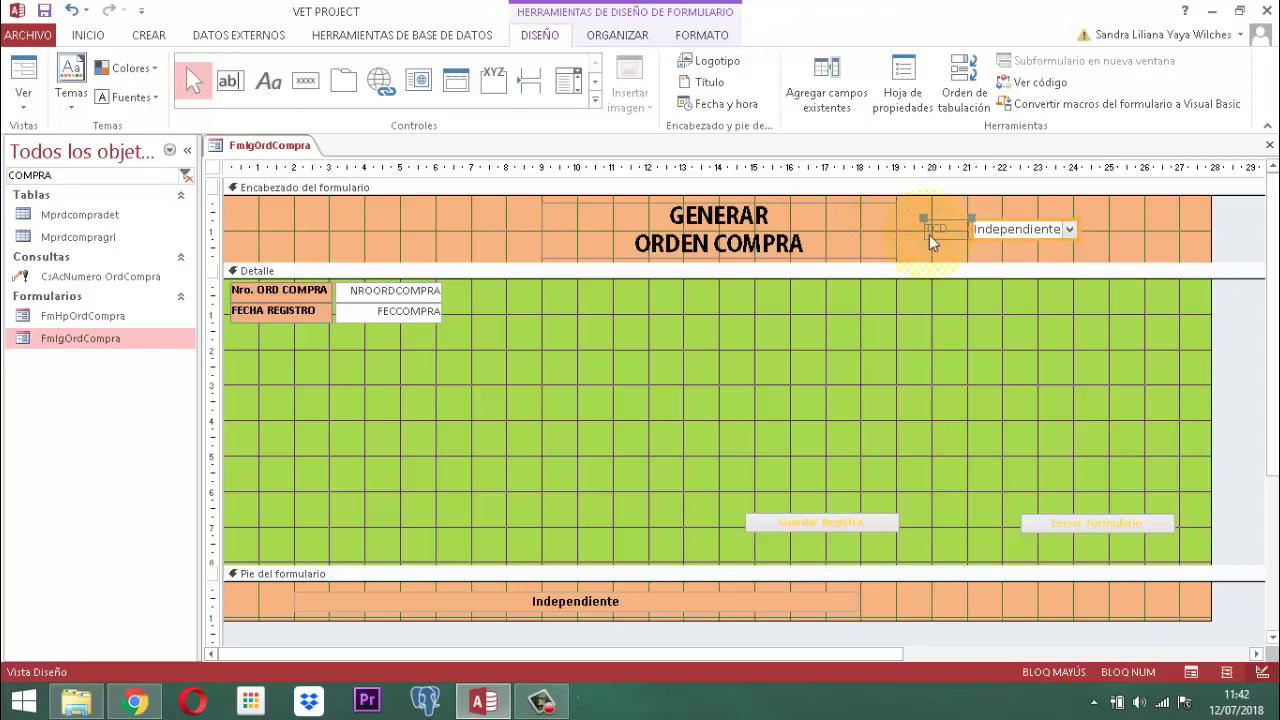
click(1140, 226)
right_click(278, 146)
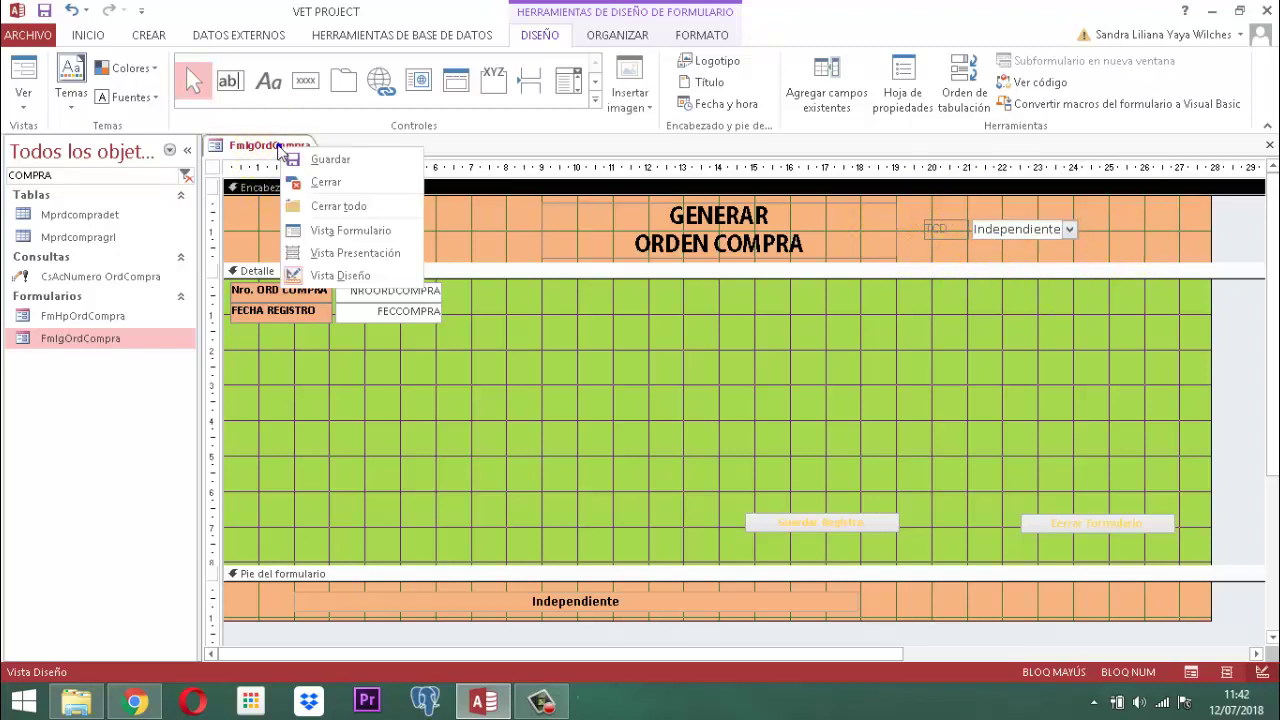
click(310, 162)
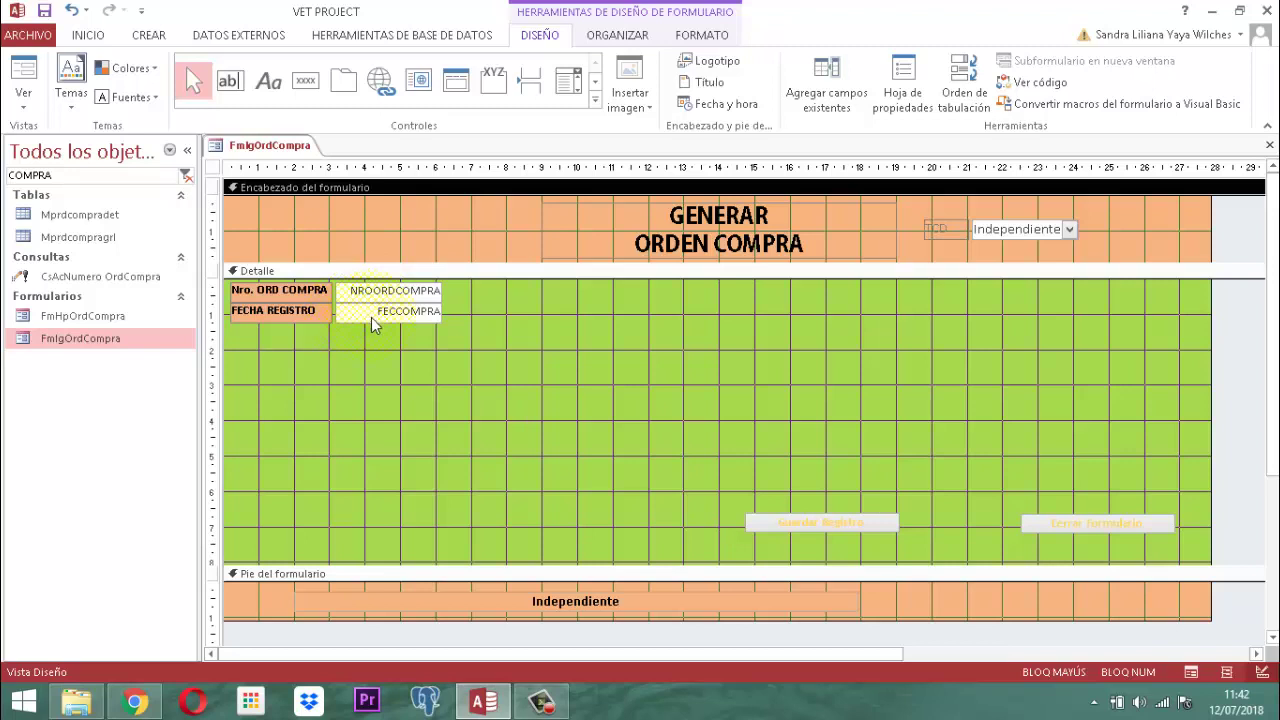
Add the existing fields PROVEEDORNB and PRVID to the detail section below FECHA REGISTRO, and close the field list
click(594, 104)
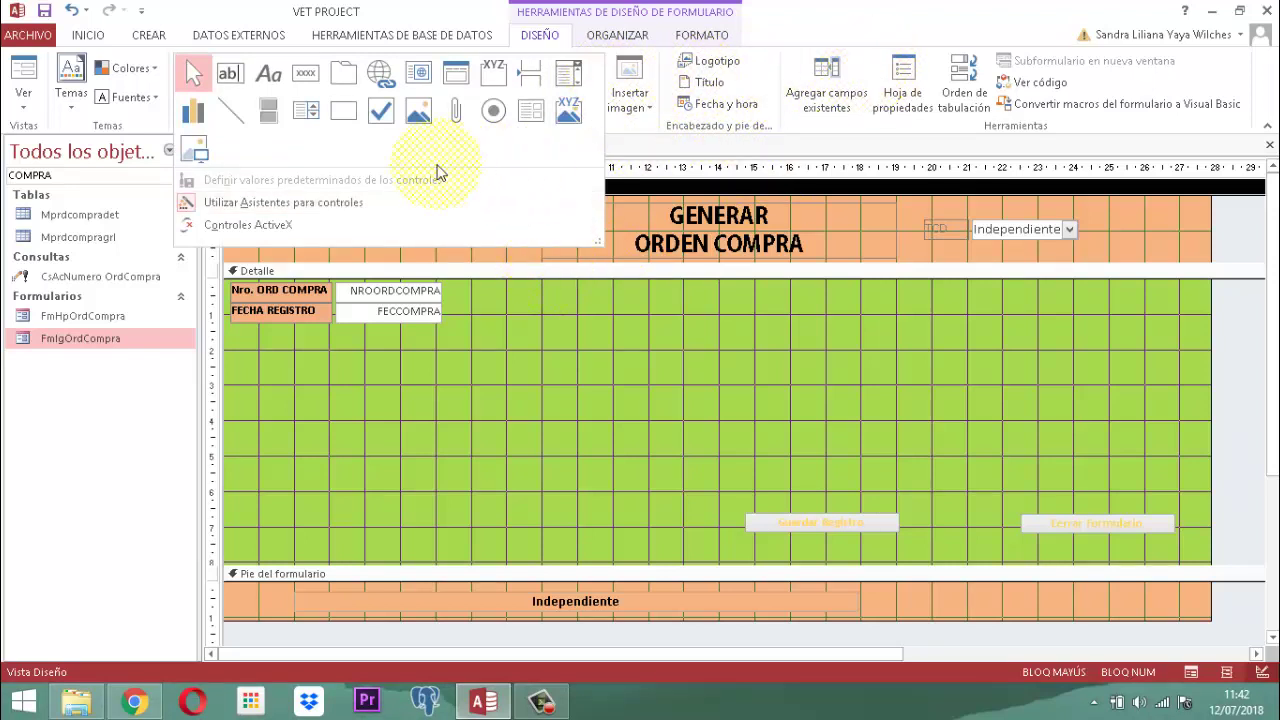
click(1231, 315)
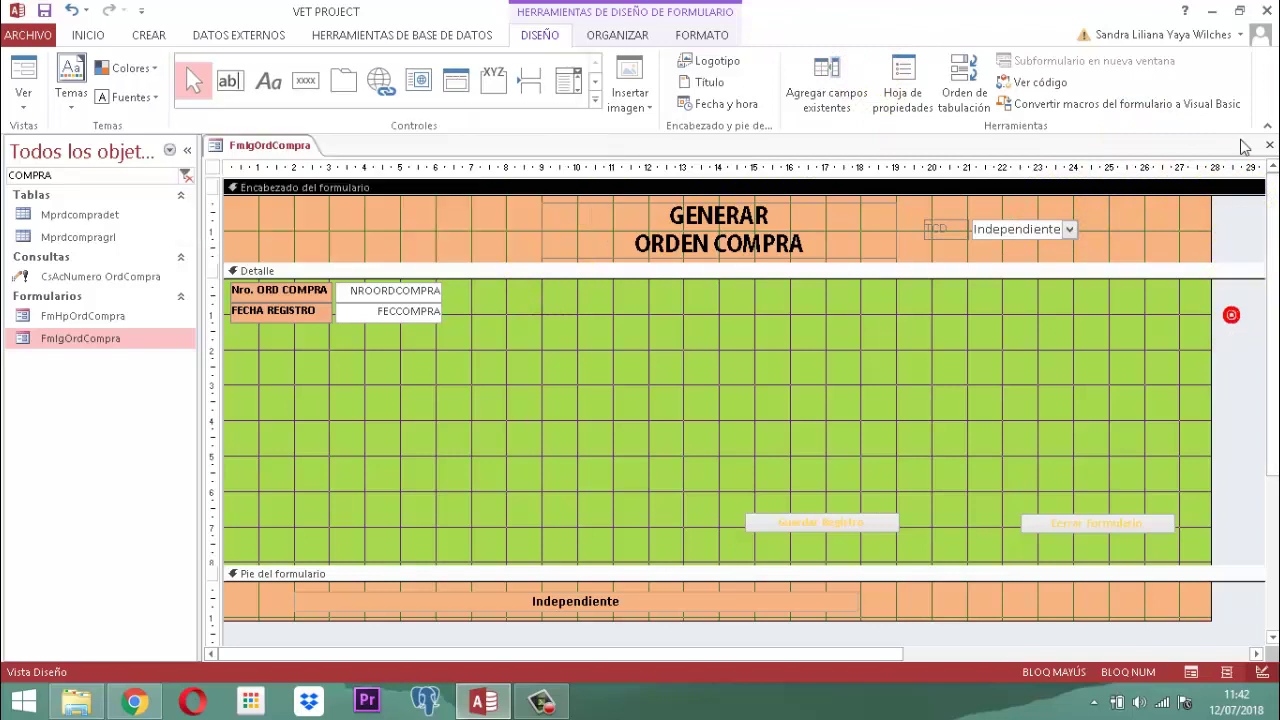
click(835, 88)
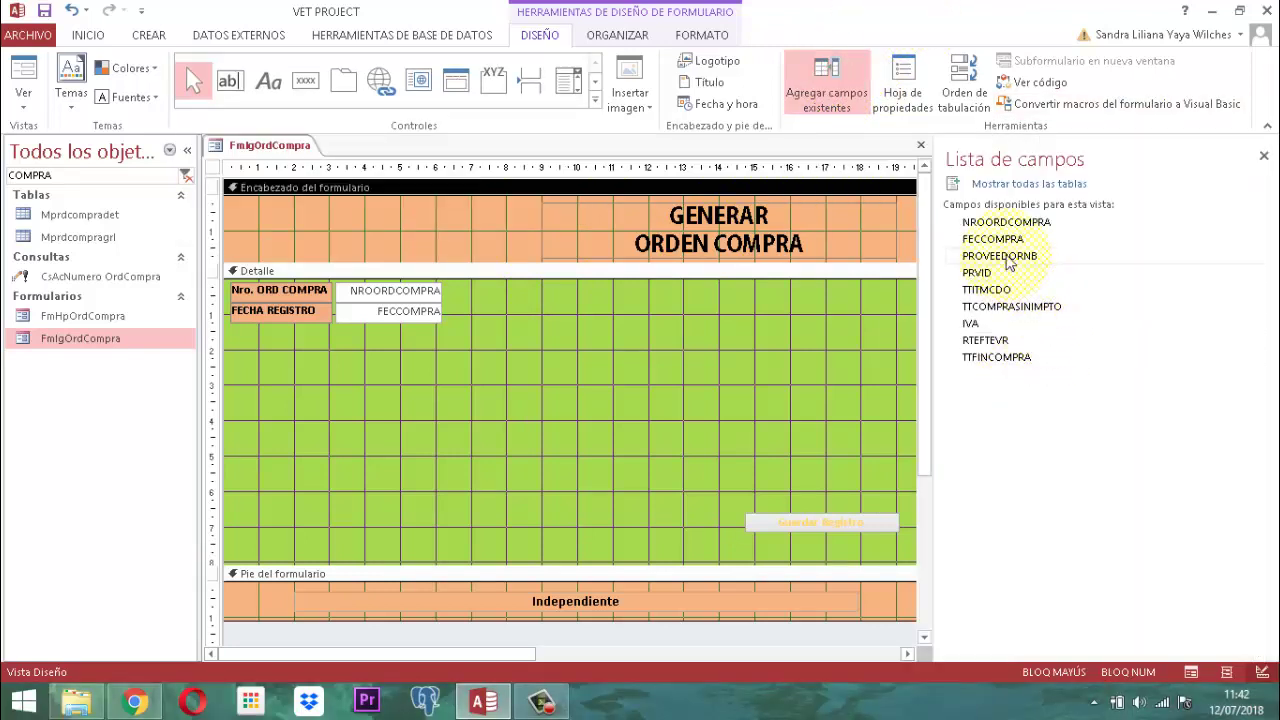
click(1006, 257)
drag(1008, 260, 396, 352)
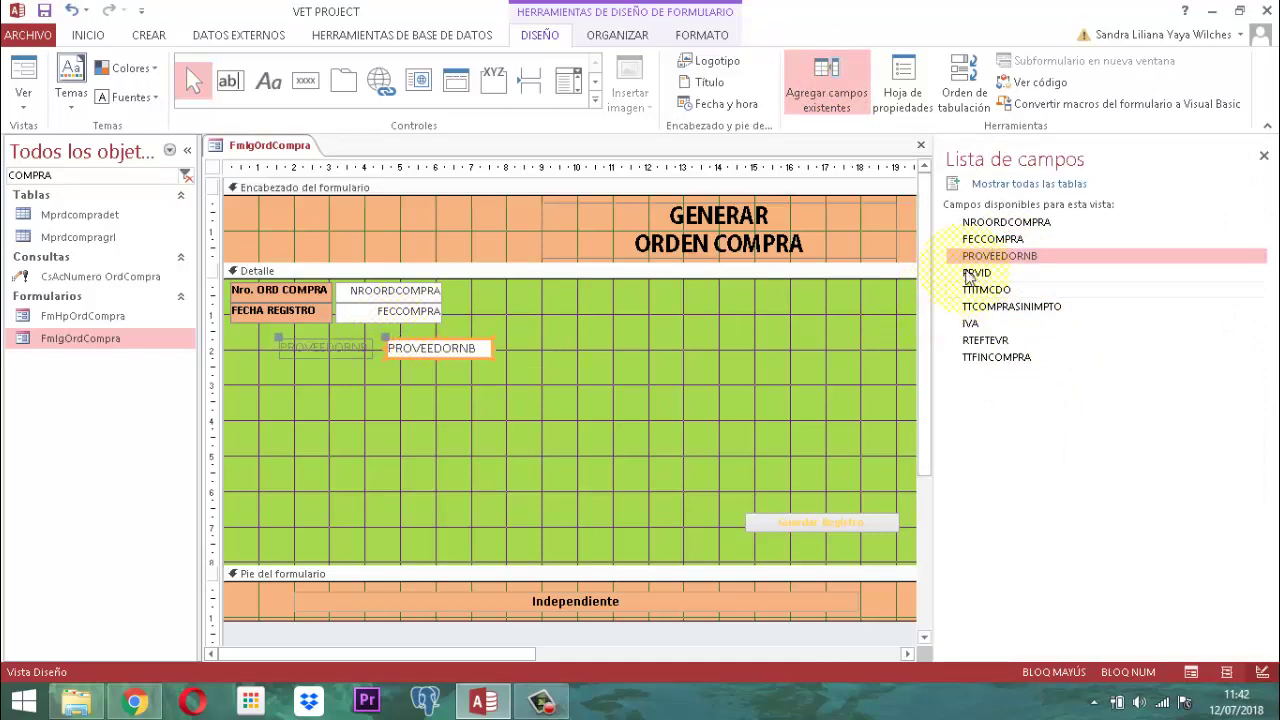
drag(990, 281, 468, 377)
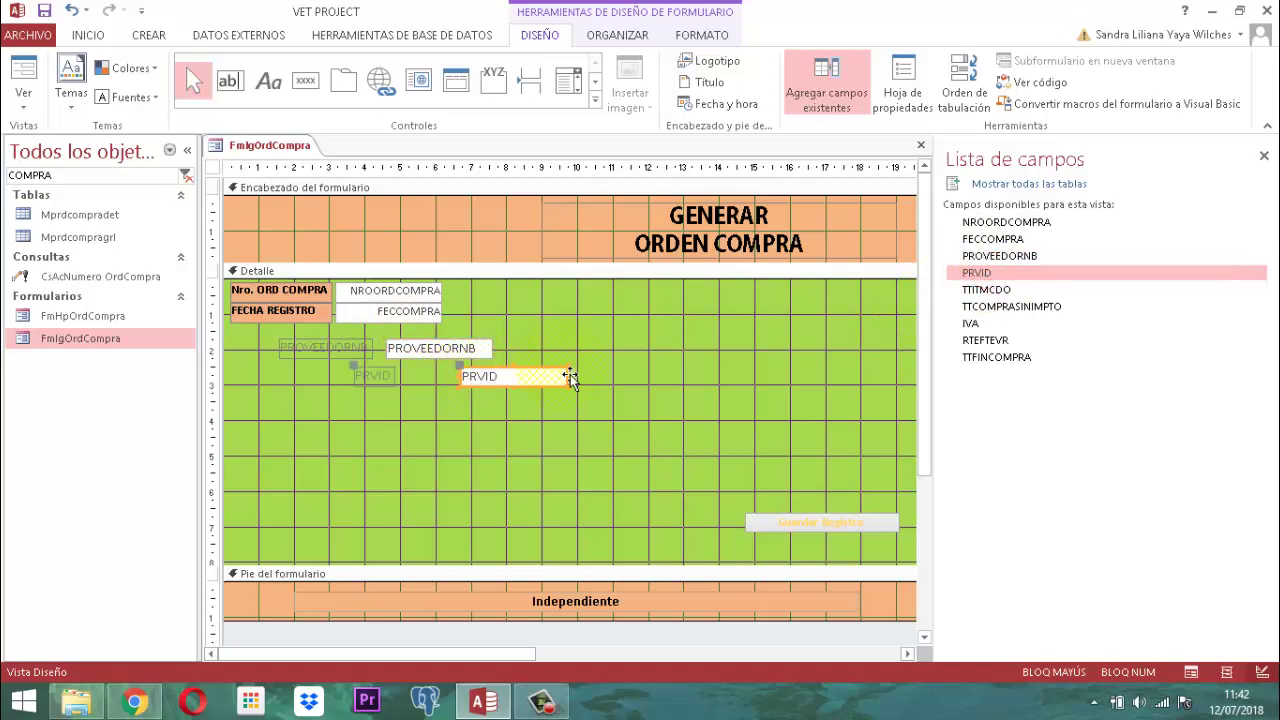
click(1264, 155)
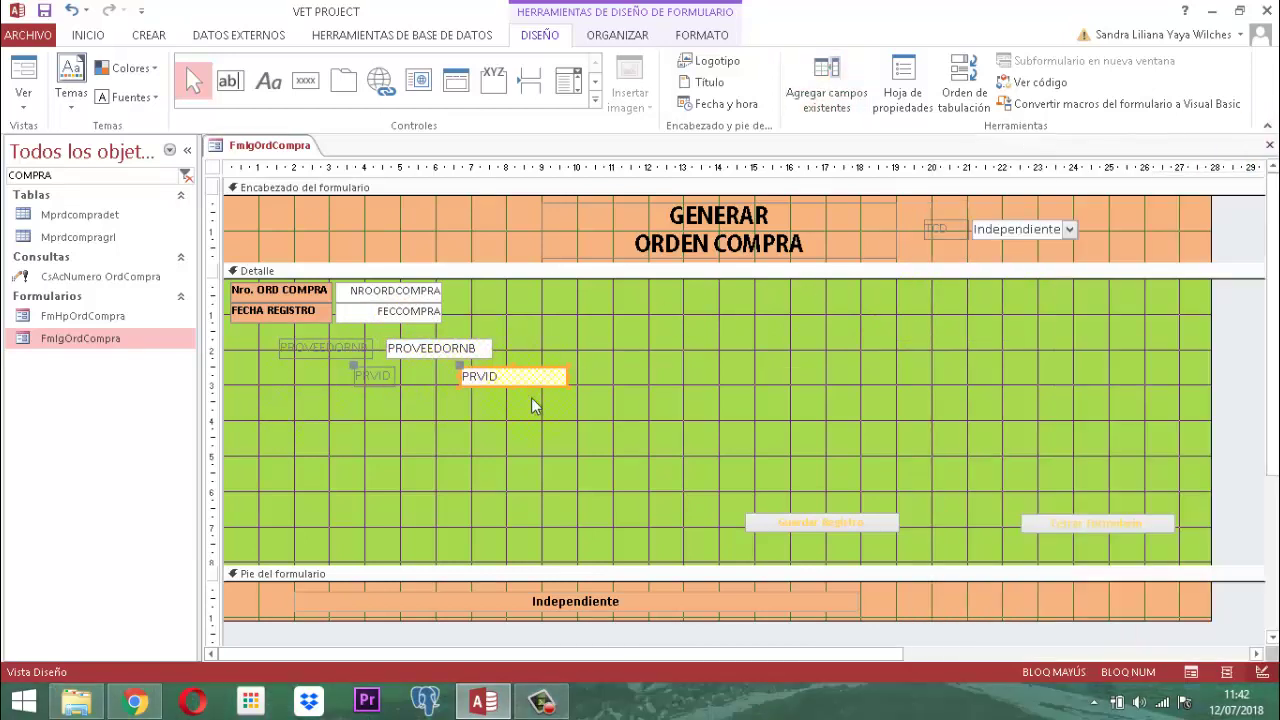
Move the PRVID field and its label slightly down and well to the right, clear of the PROVEEDORNB field
key(Down)
key(Down)
key(Down)
key(Down)
key(Down)
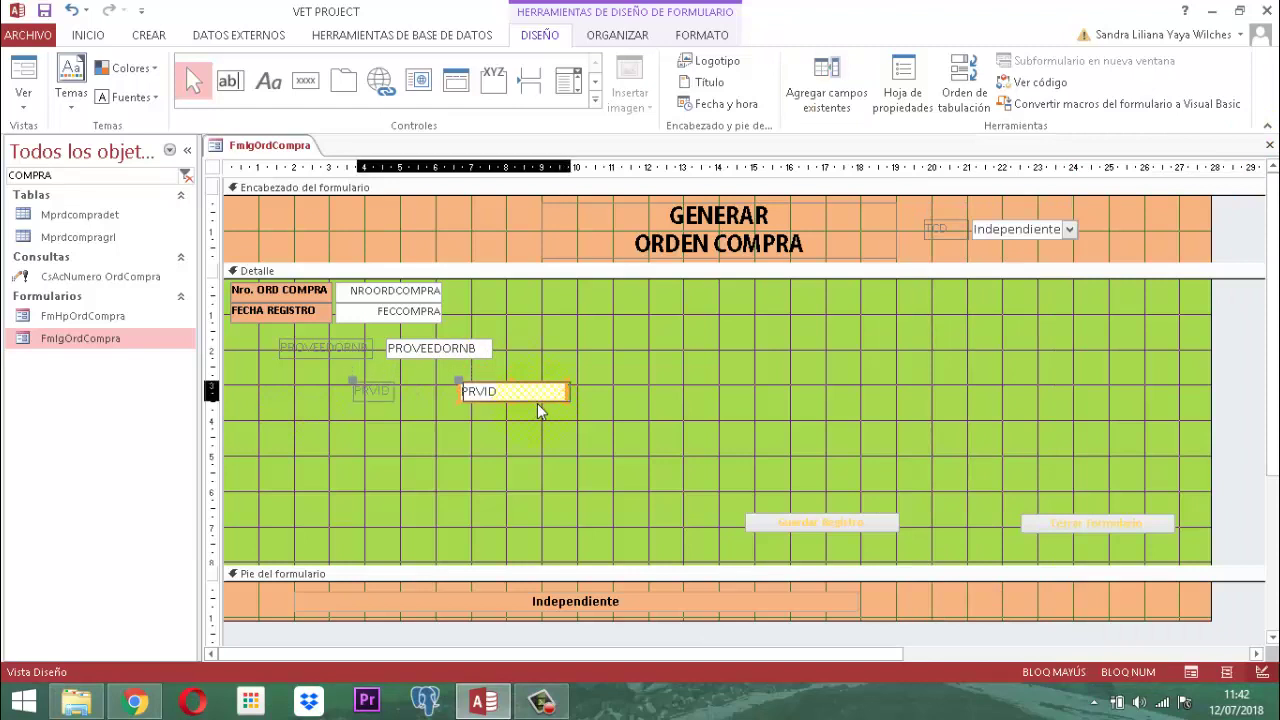
key(Right)
key(Right)
key(Right)
key(Right)
key(Right)
key(Right)
key(Right)
key(Right)
key(Right)
key(Right)
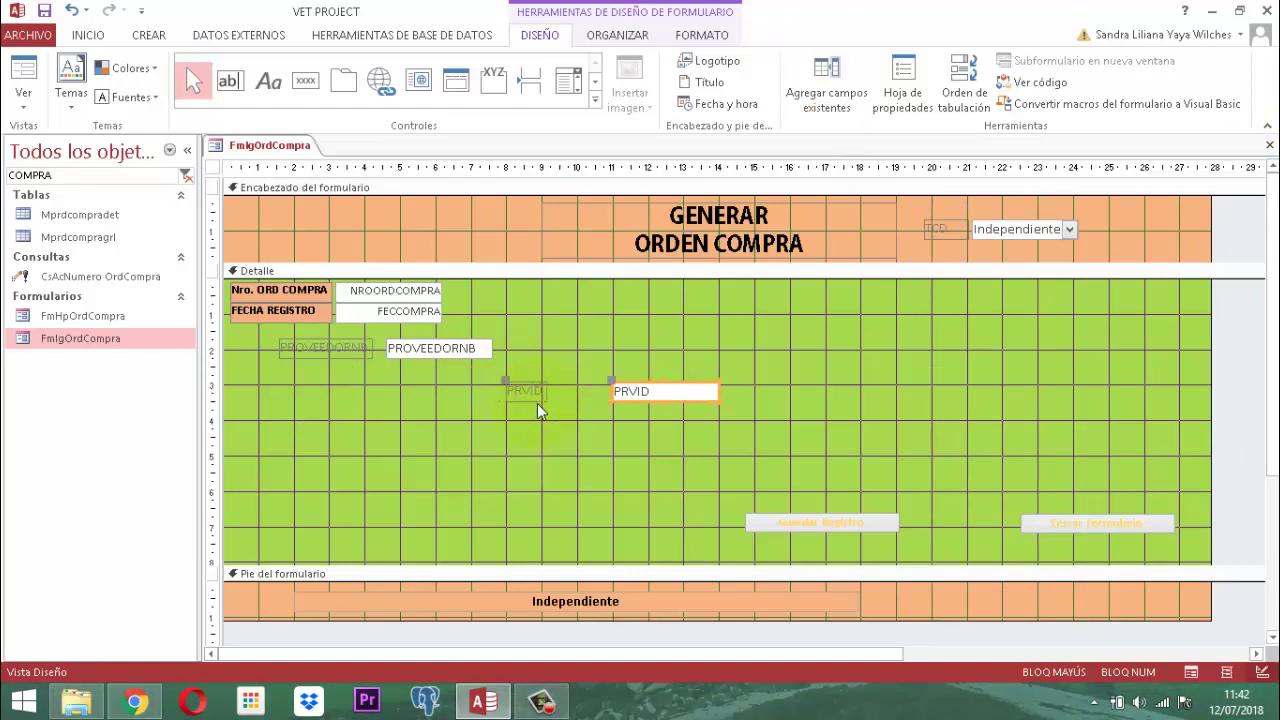
Place the PROVEEDORNB text box directly under its label and convert it to a list box
click(452, 350)
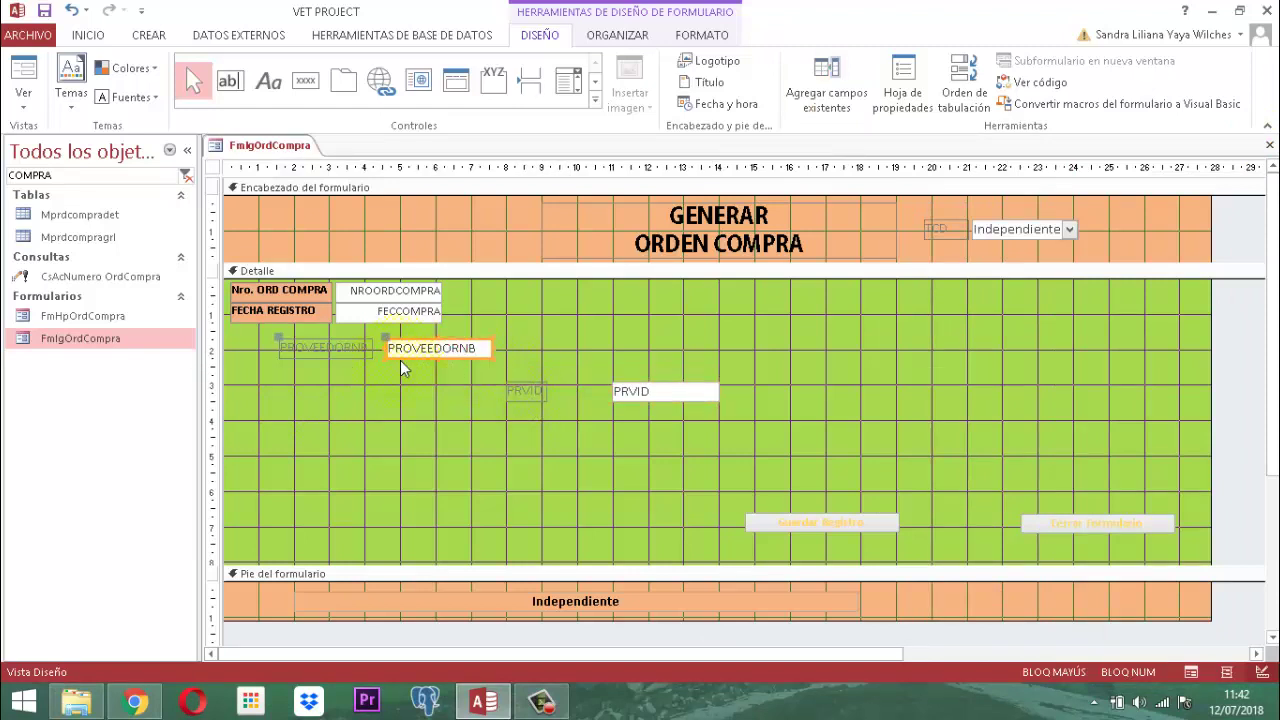
drag(395, 347, 289, 372)
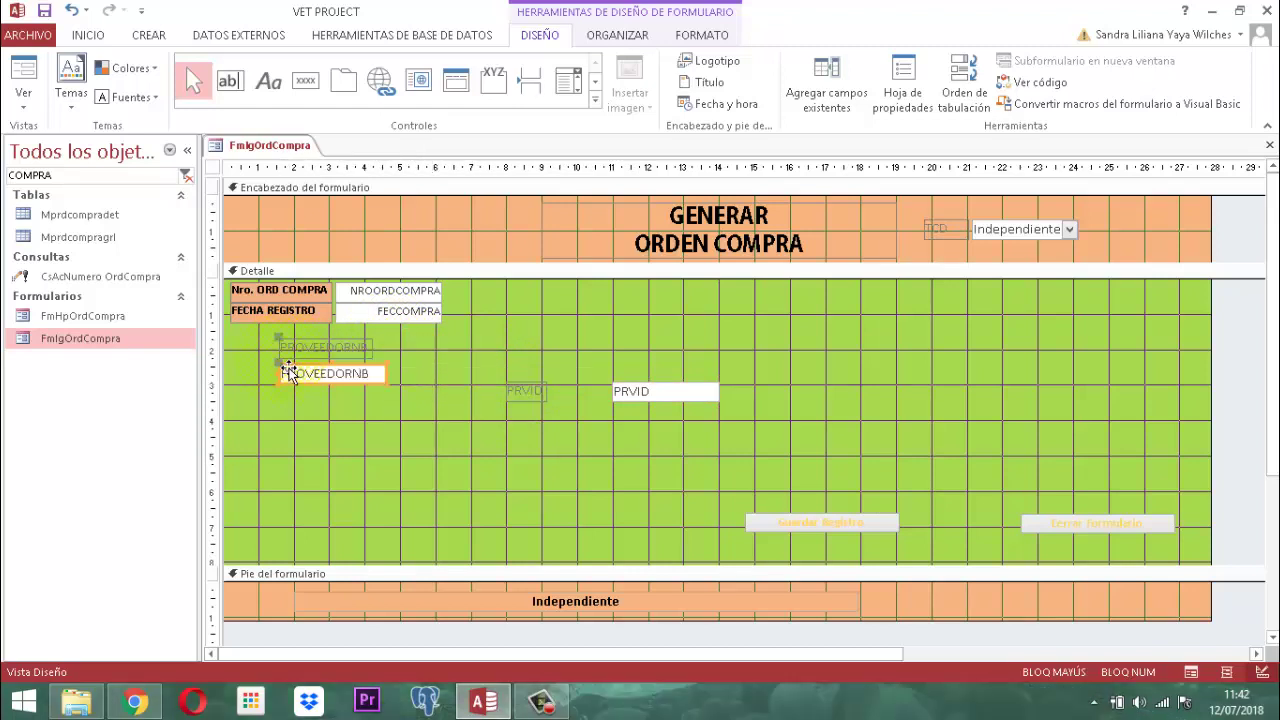
right_click(342, 376)
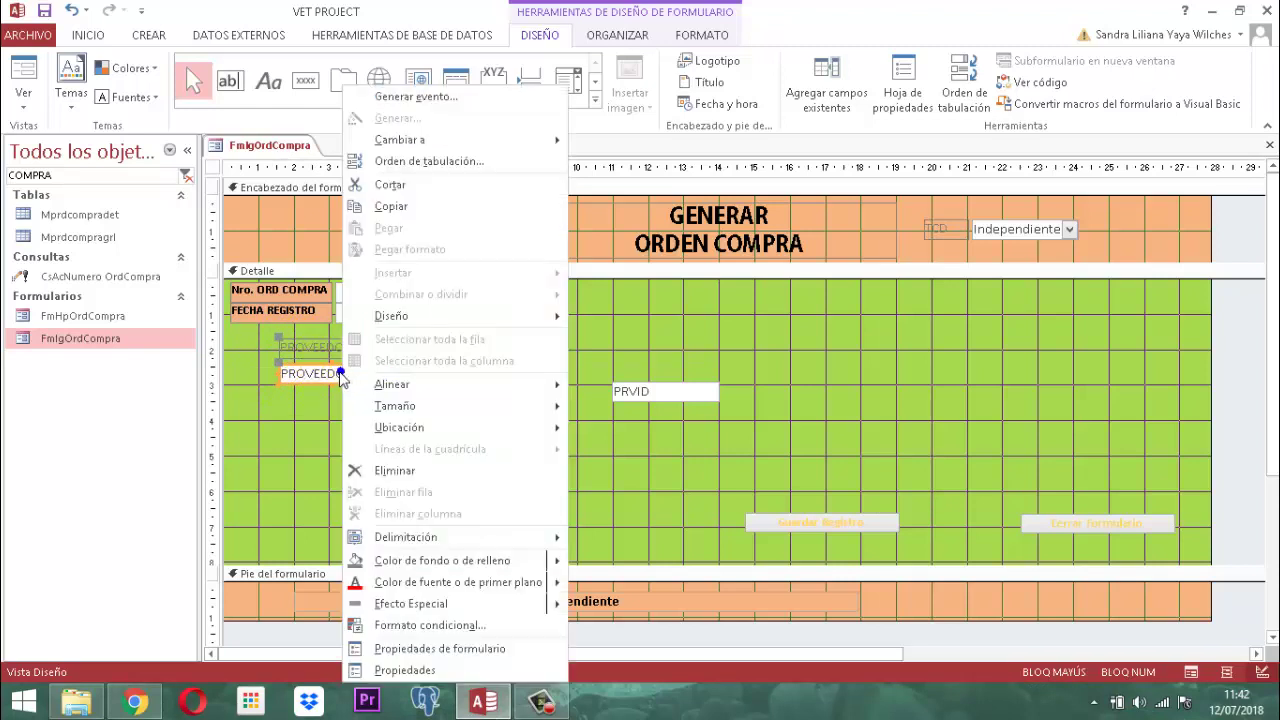
mouse_move(405, 145)
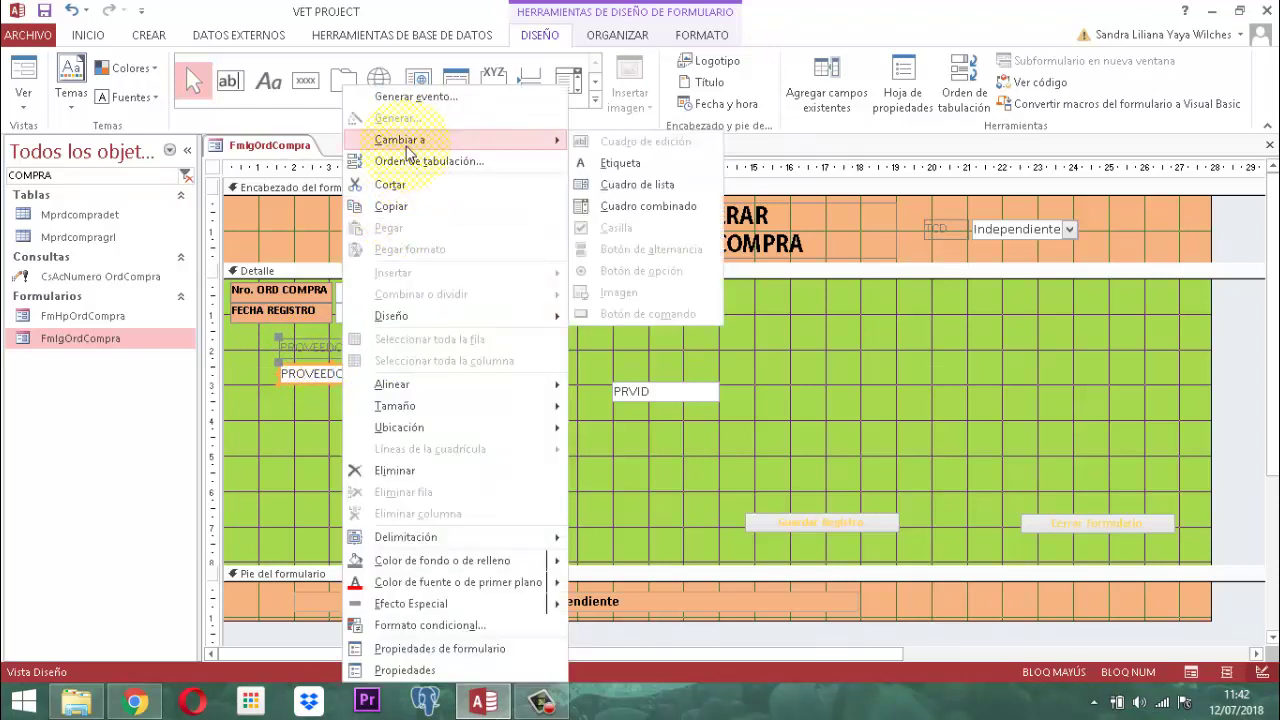
click(628, 184)
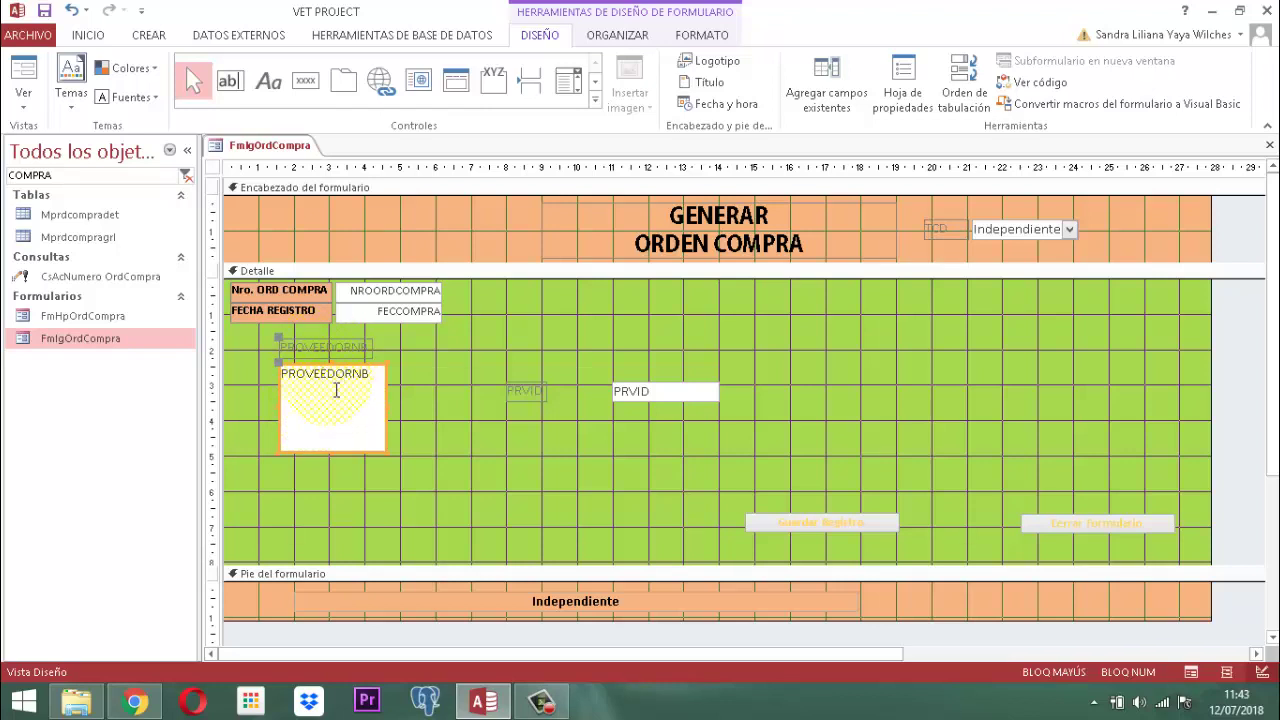
Copy the FECHA REGISTRO label's format to the PROVEEDORNB label, and the FECCOMPRA field's format to the PROVEEDORNB list box
click(661, 394)
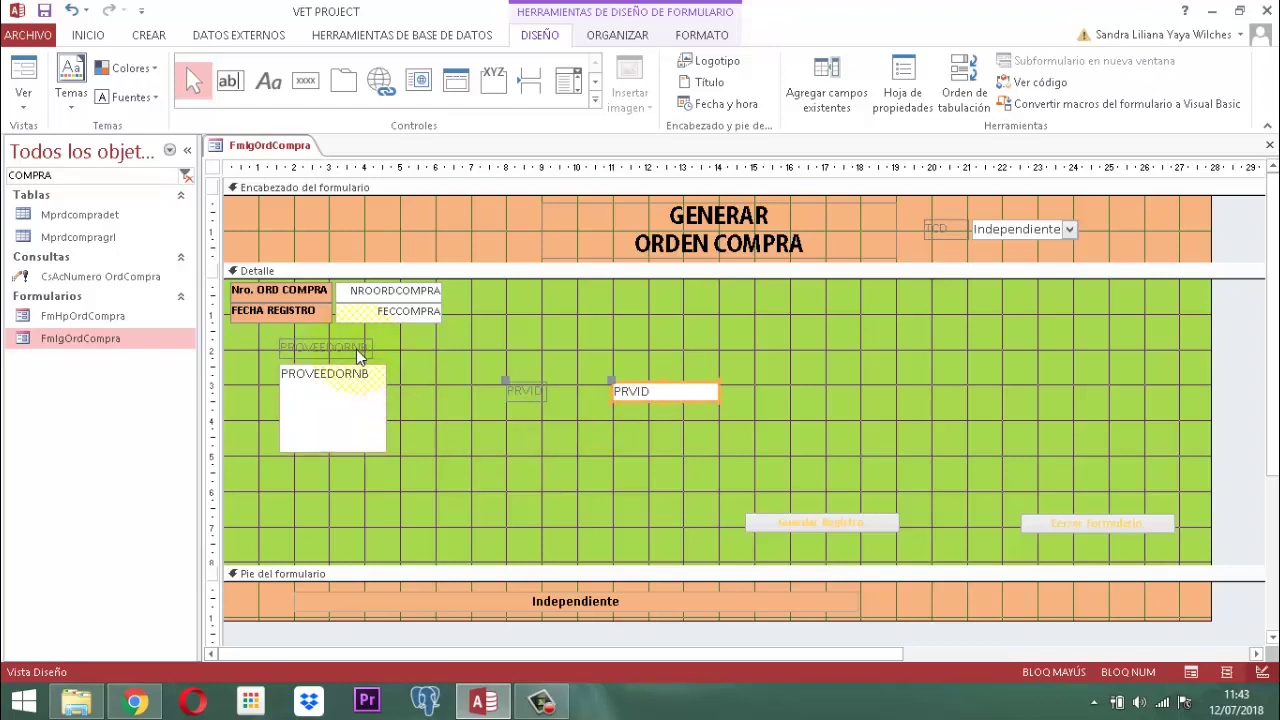
click(288, 311)
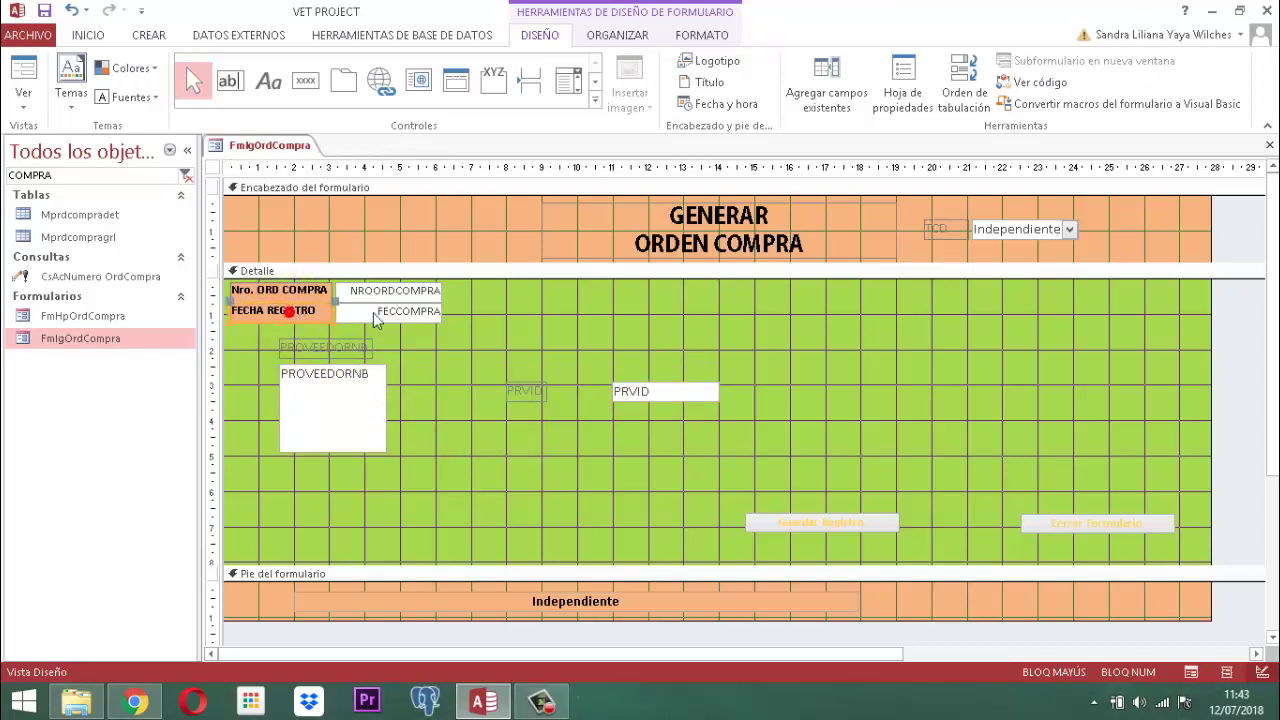
click(700, 34)
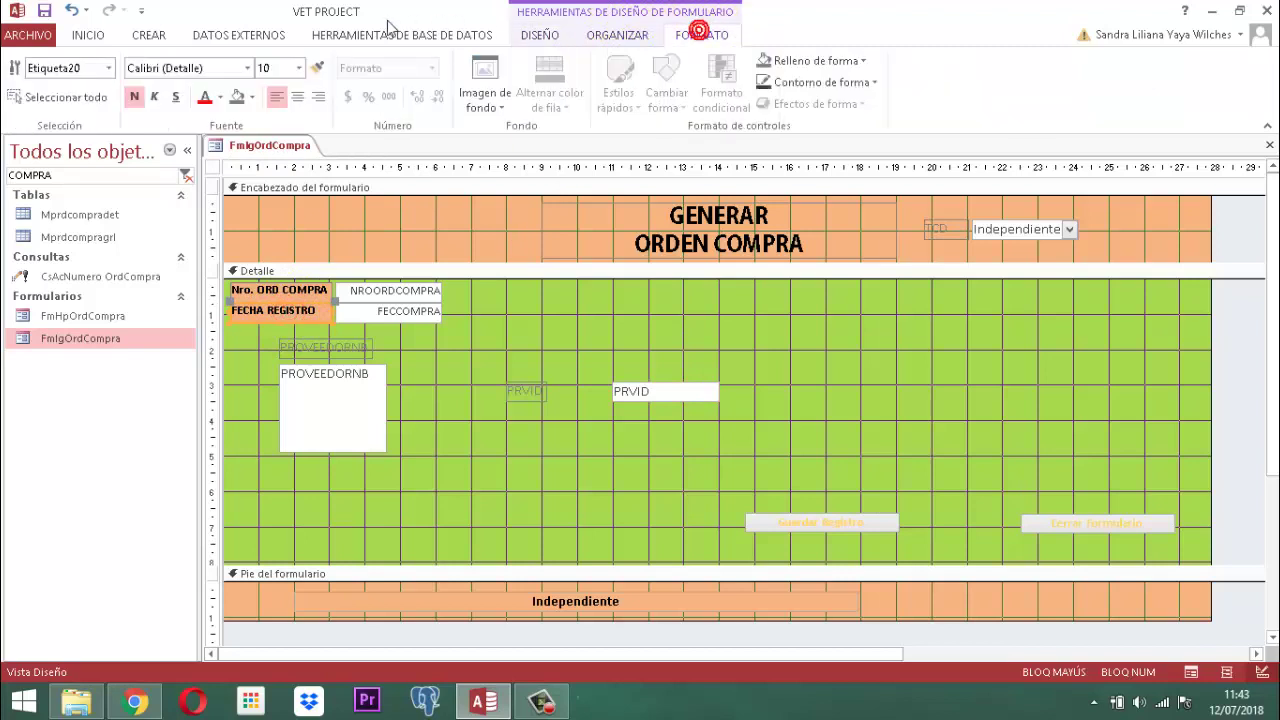
click(317, 67)
click(340, 348)
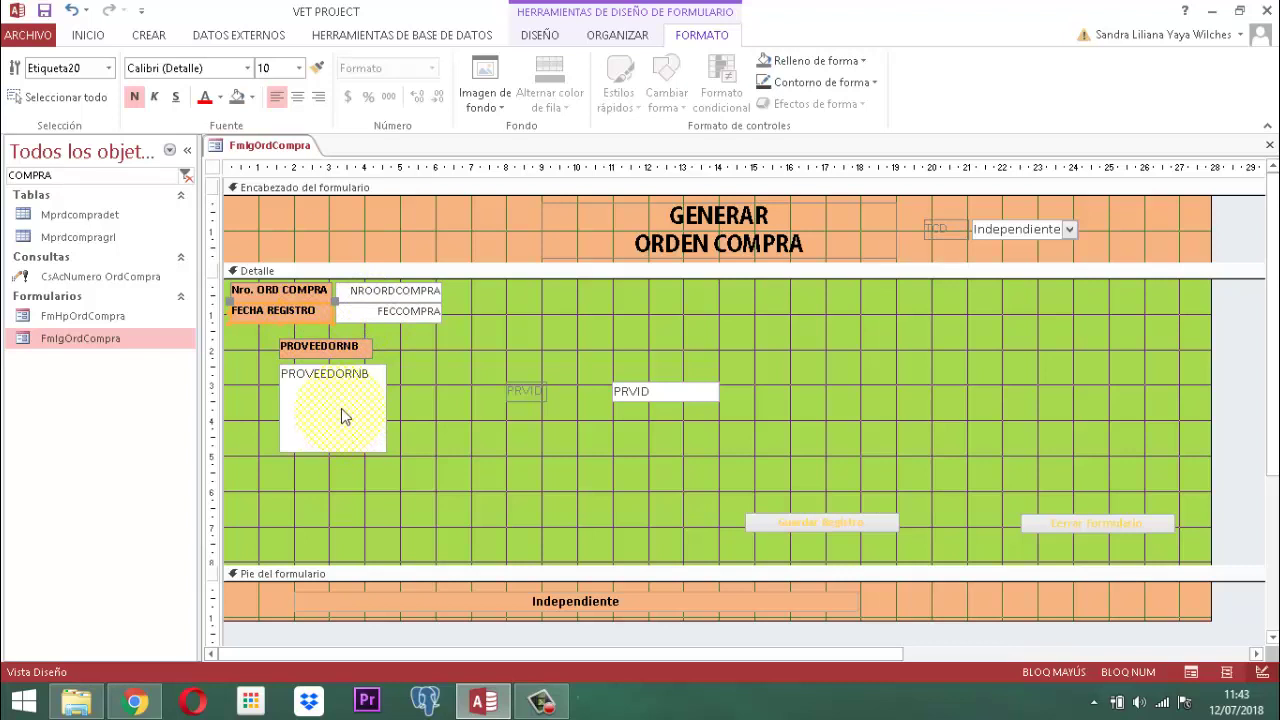
click(394, 310)
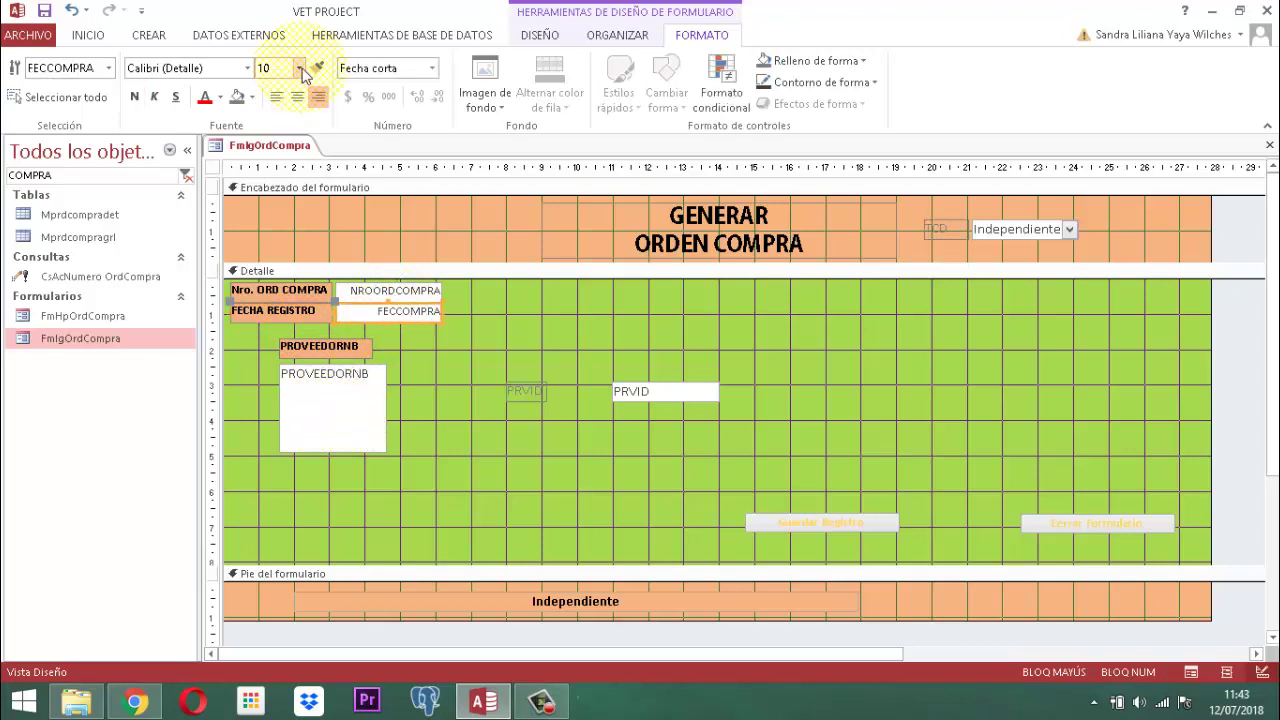
click(444, 374)
Select the PROVEEDORNB label and list box together and size both to the widest
drag(264, 342, 312, 393)
click(617, 34)
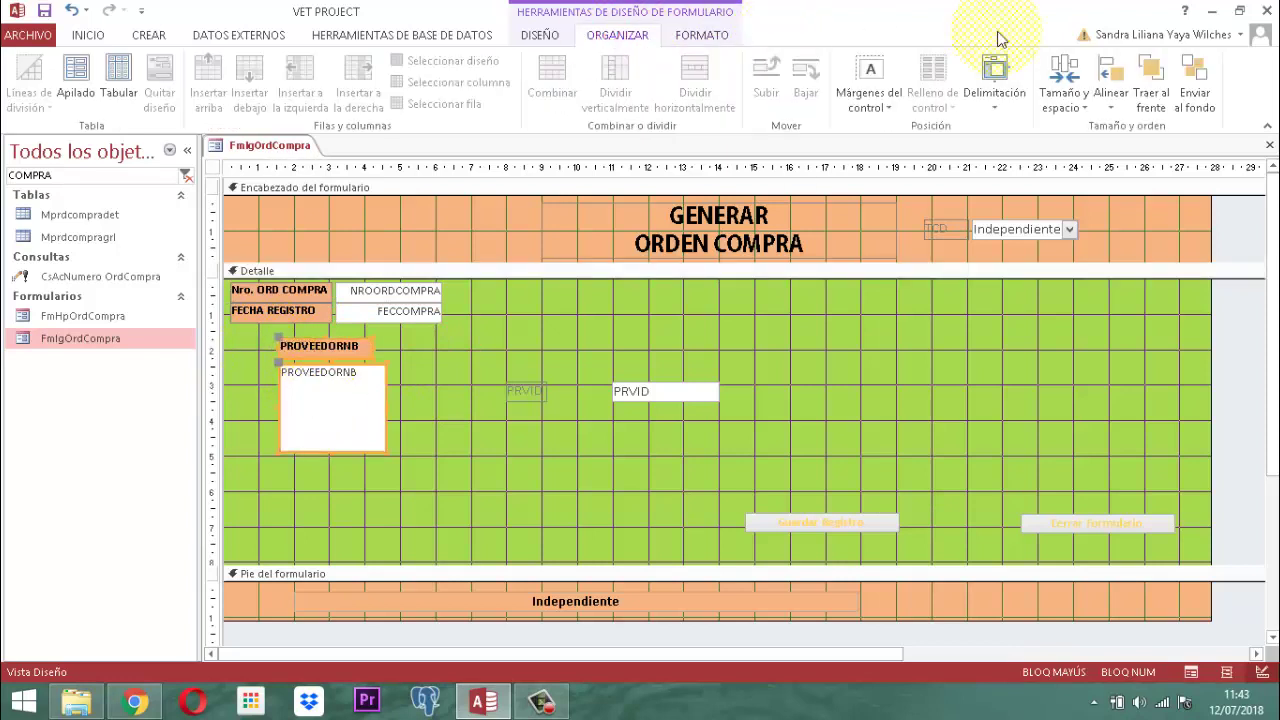
click(1110, 85)
click(1150, 148)
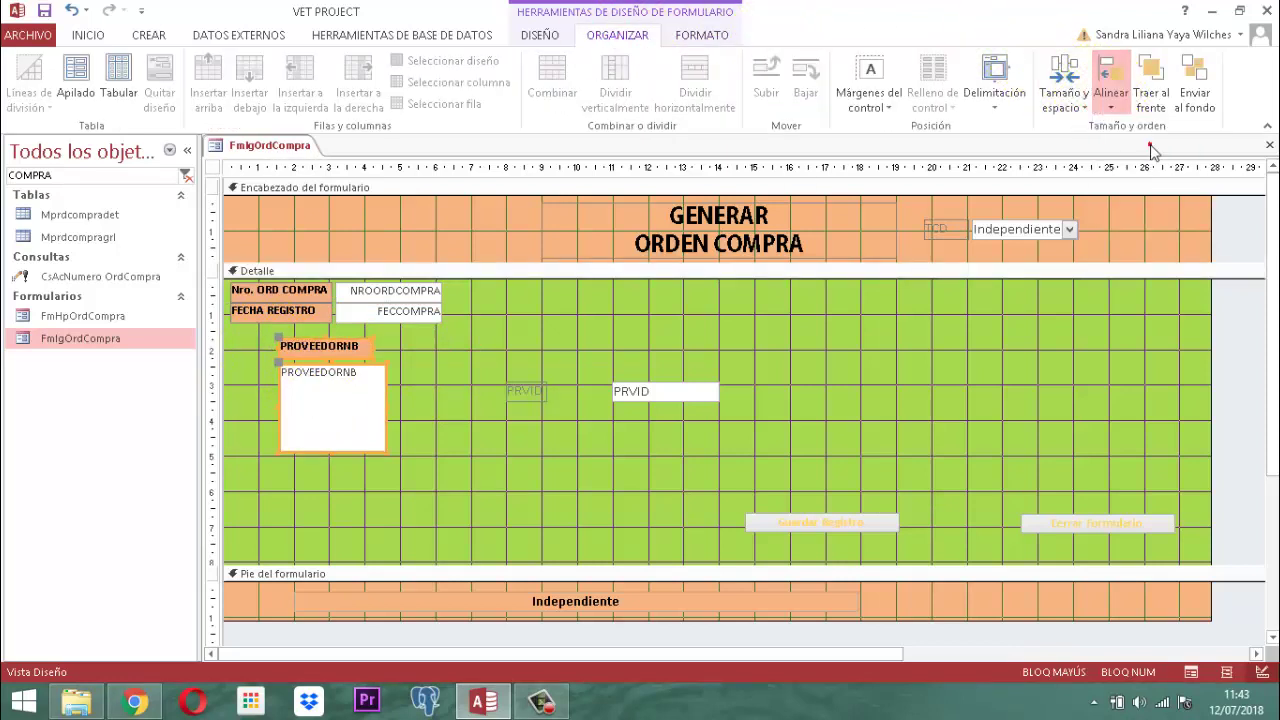
click(1080, 110)
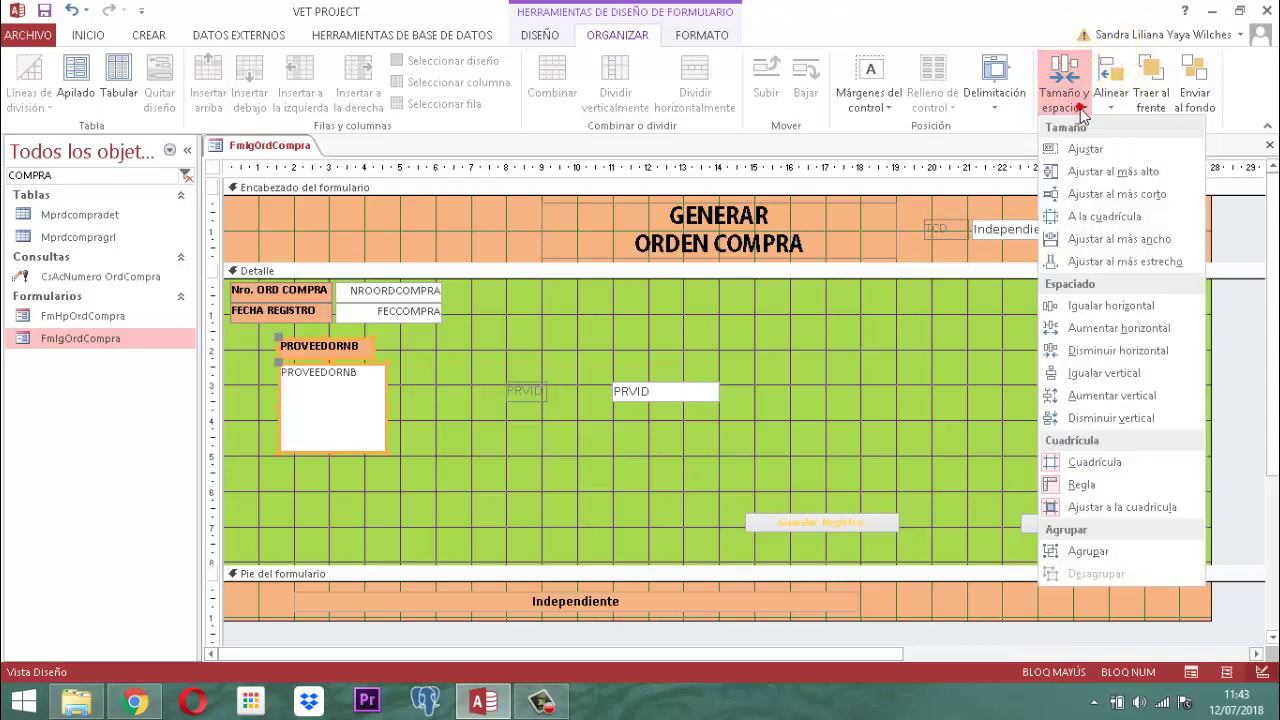
click(1132, 240)
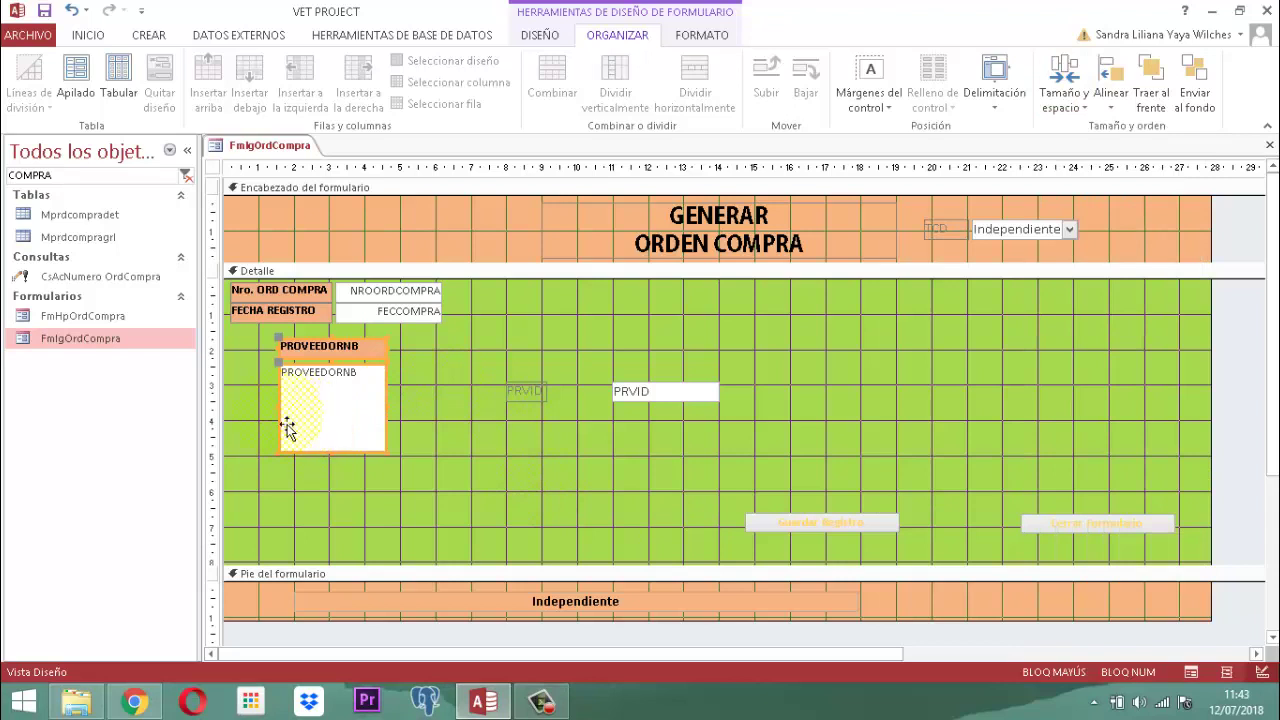
Widen the PROVEEDORNB label and list box on both sides to span the full width of the order number and date rows
drag(291, 421, 236, 423)
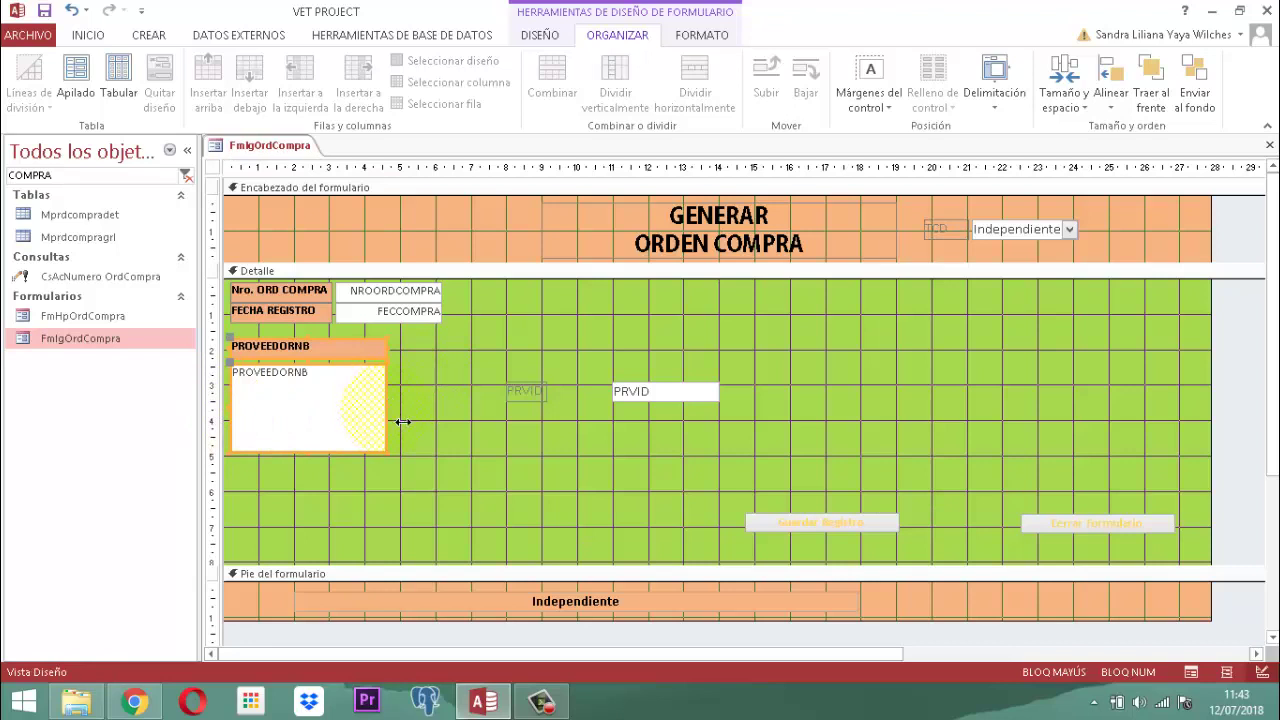
drag(403, 423, 449, 423)
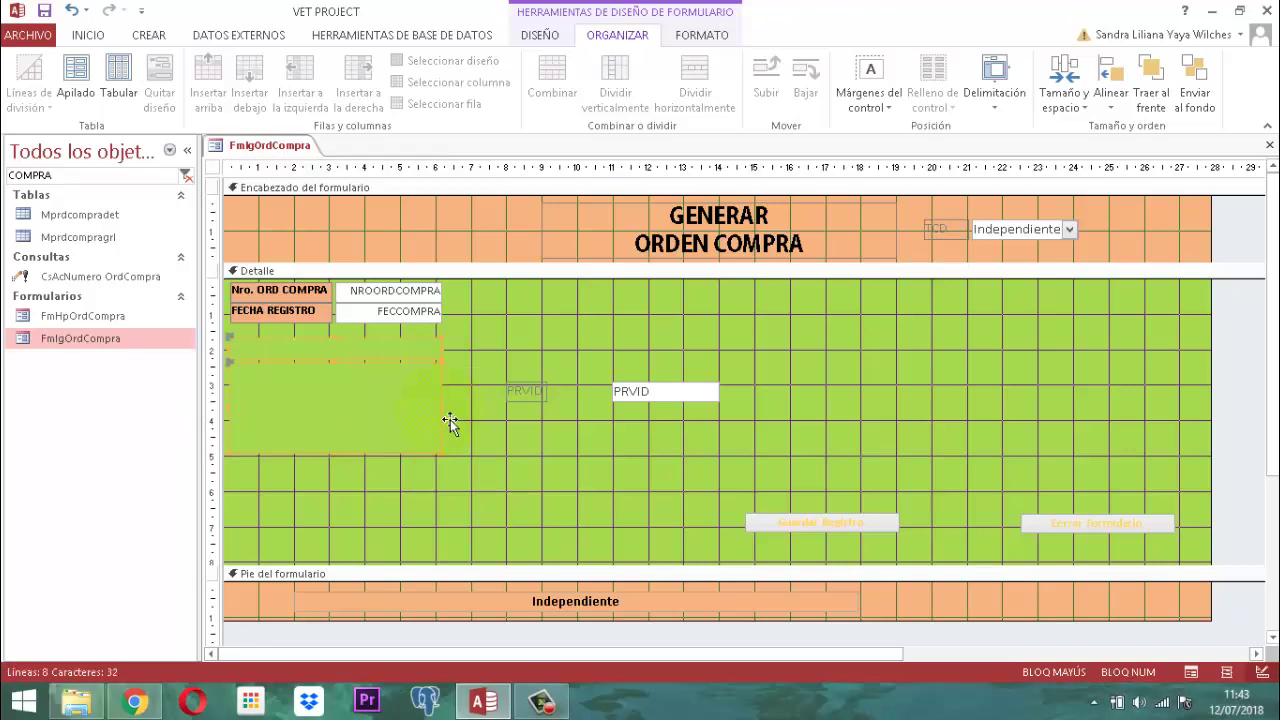
click(481, 470)
Change the PROVEEDORNB label's caption to LISTA NOMBRES PROVEEDORES and centre its text
click(296, 348)
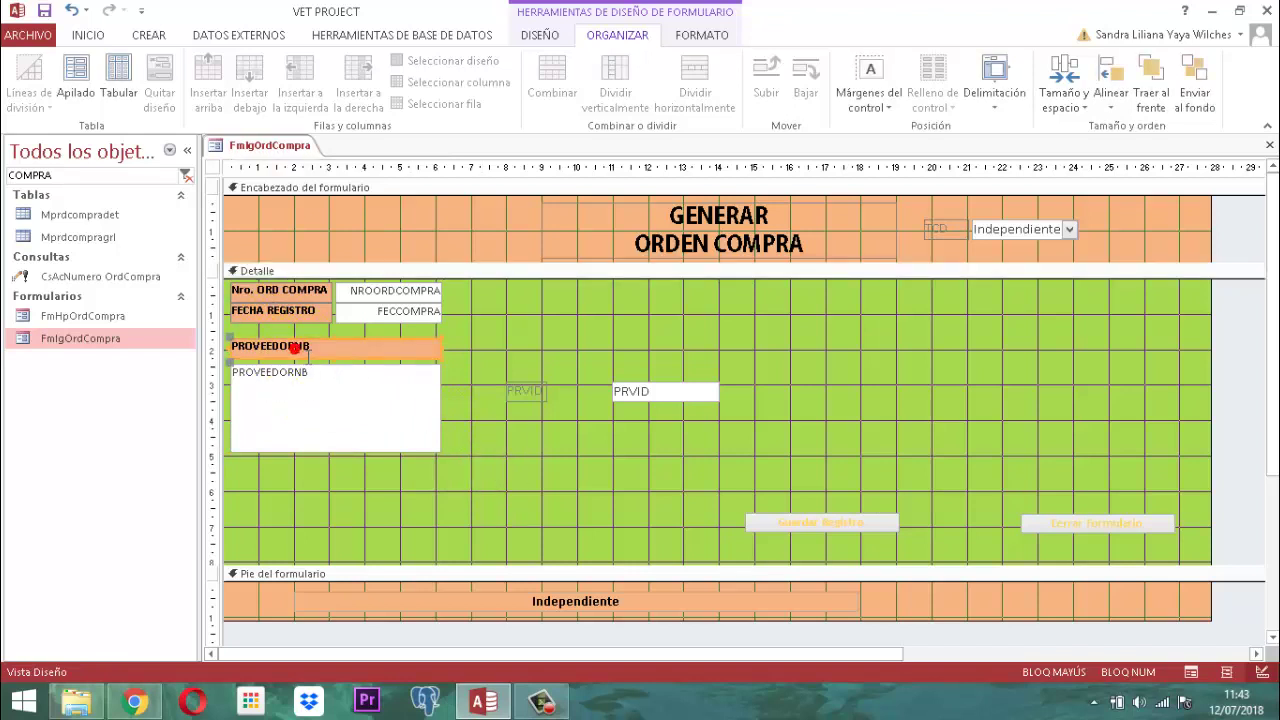
double_click(300, 347)
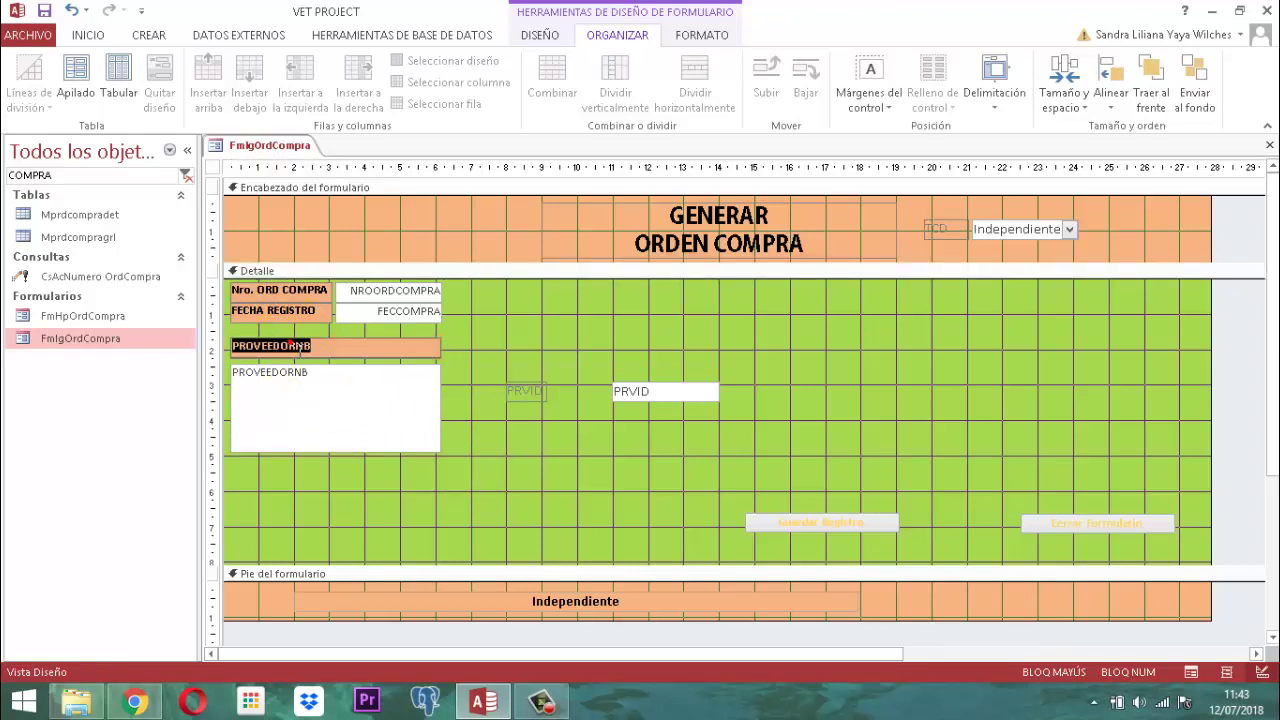
text(LISTA NO)
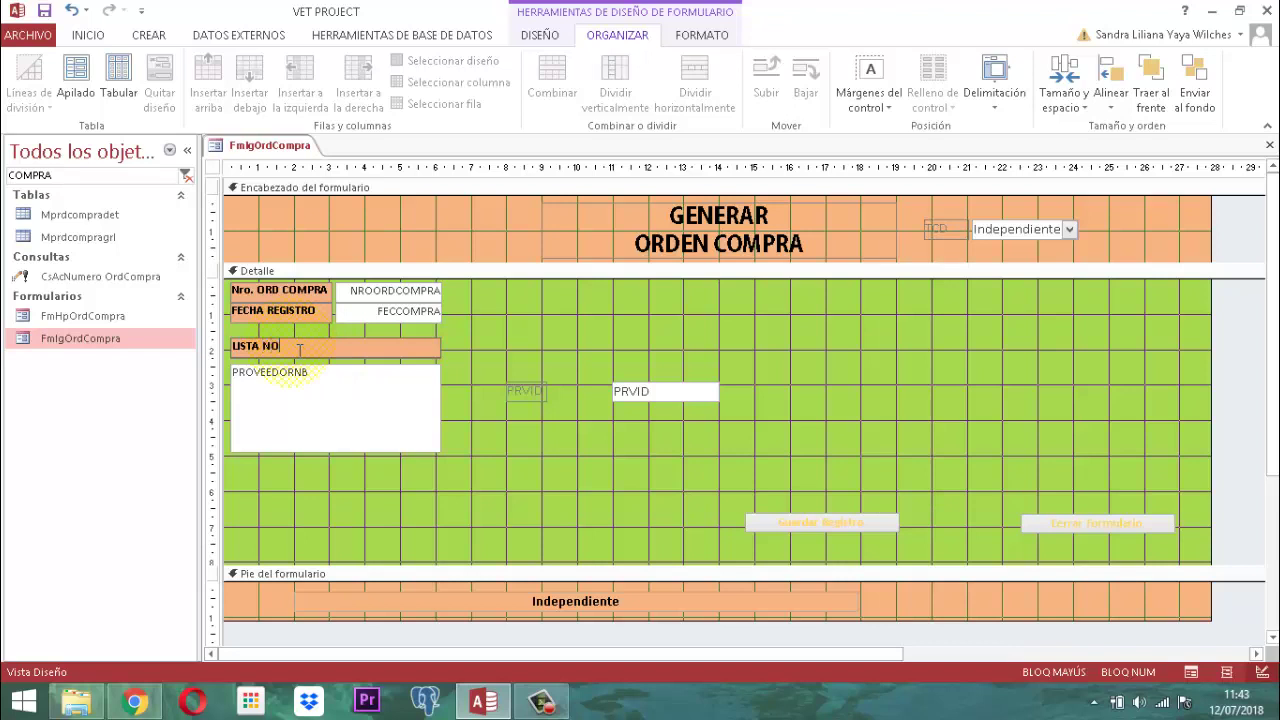
text(MBRES PROVEEDORES)
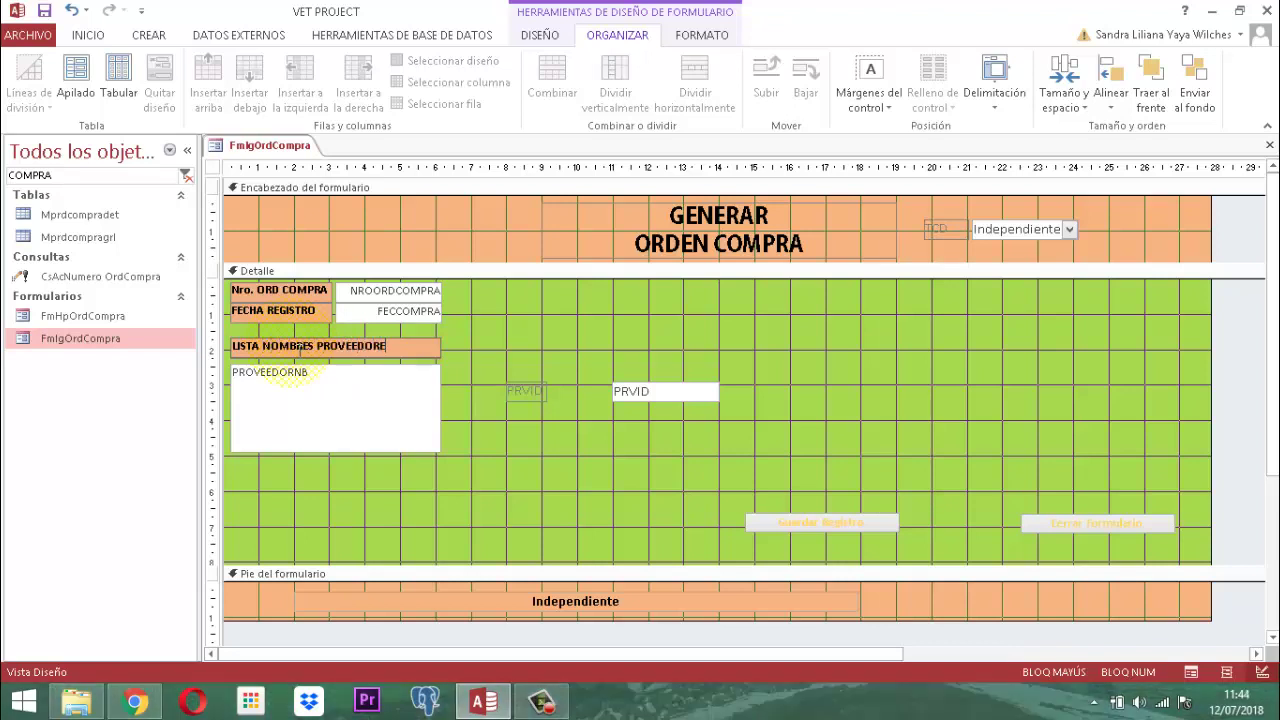
click(503, 372)
click(279, 348)
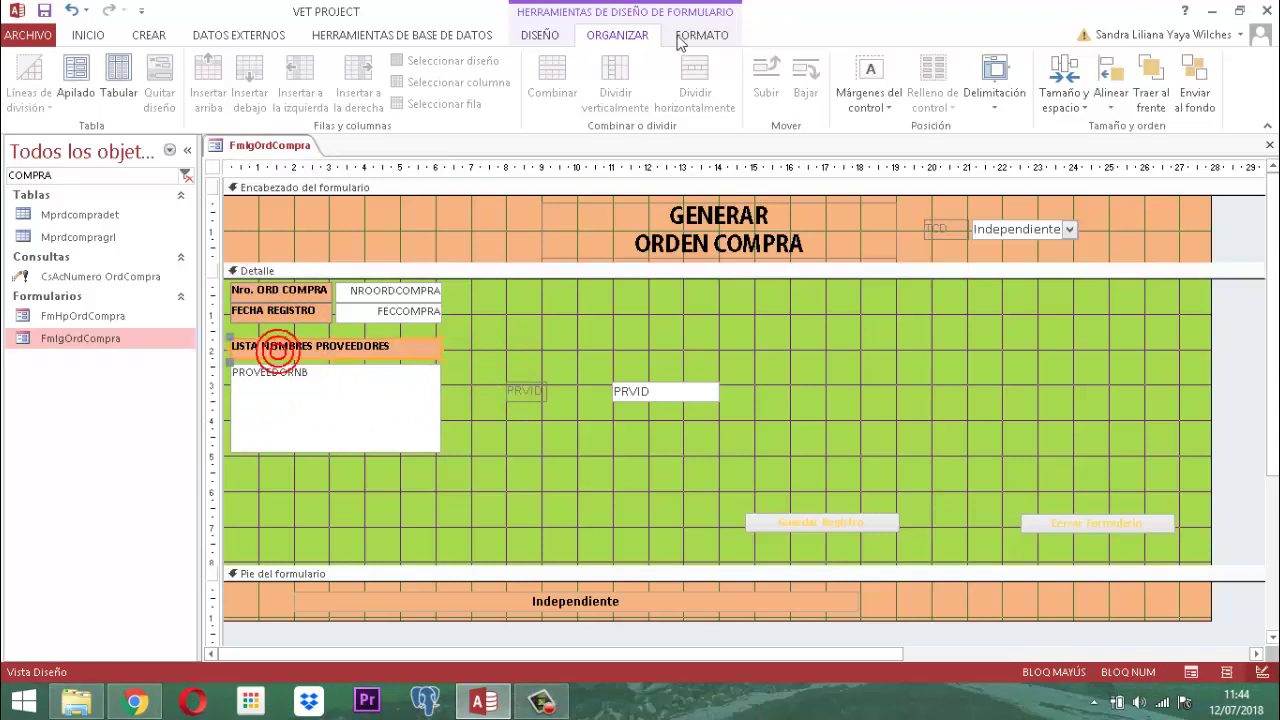
click(679, 35)
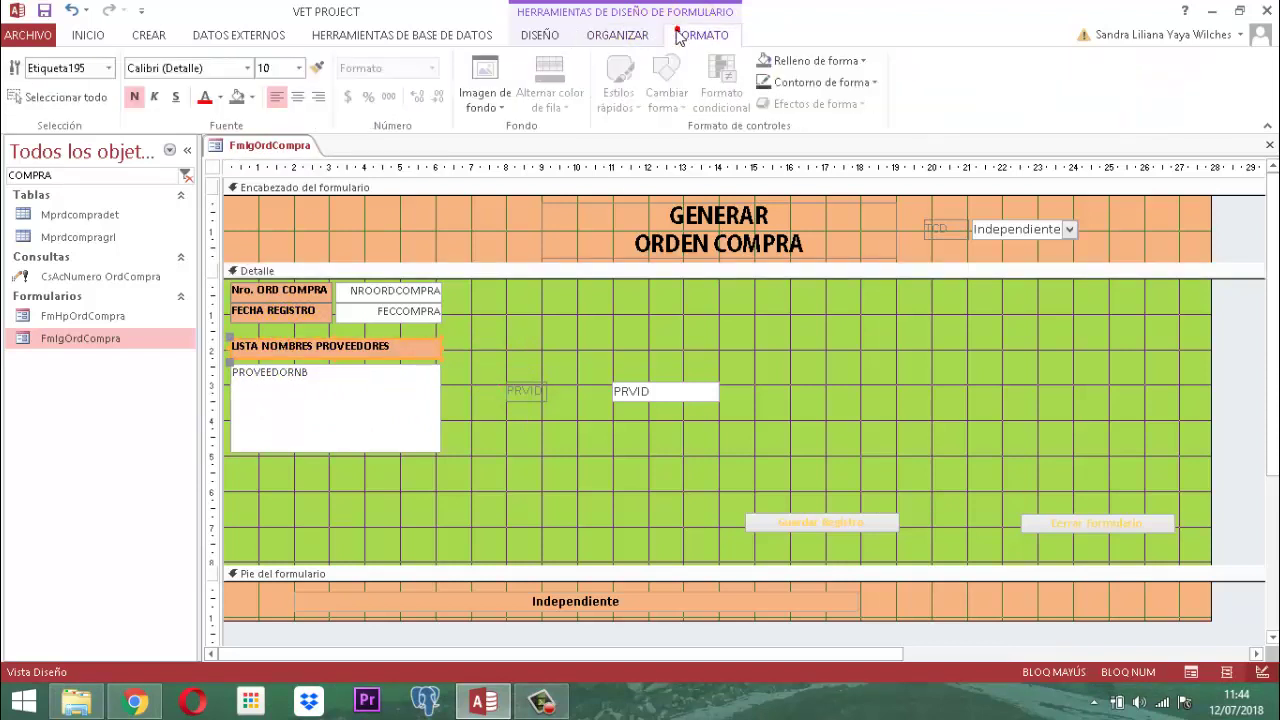
click(297, 96)
Make the text of the PROVEEDORNB list box bold and black
click(340, 425)
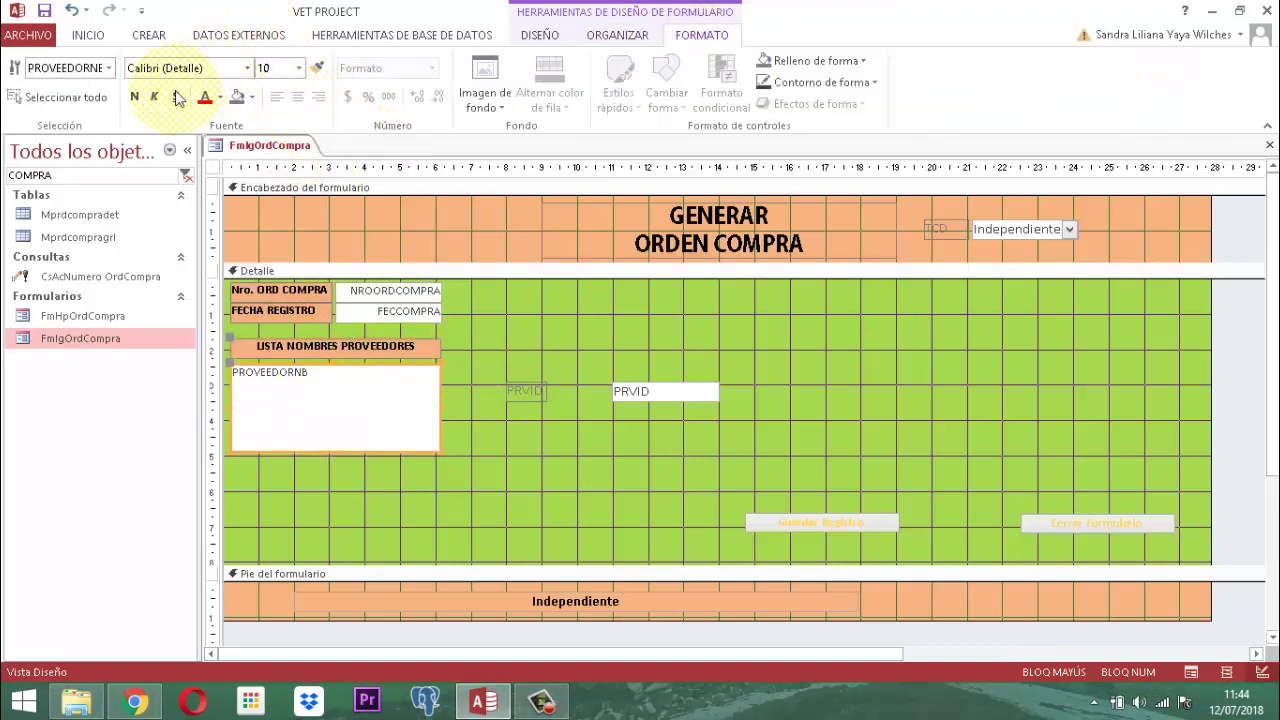
click(133, 97)
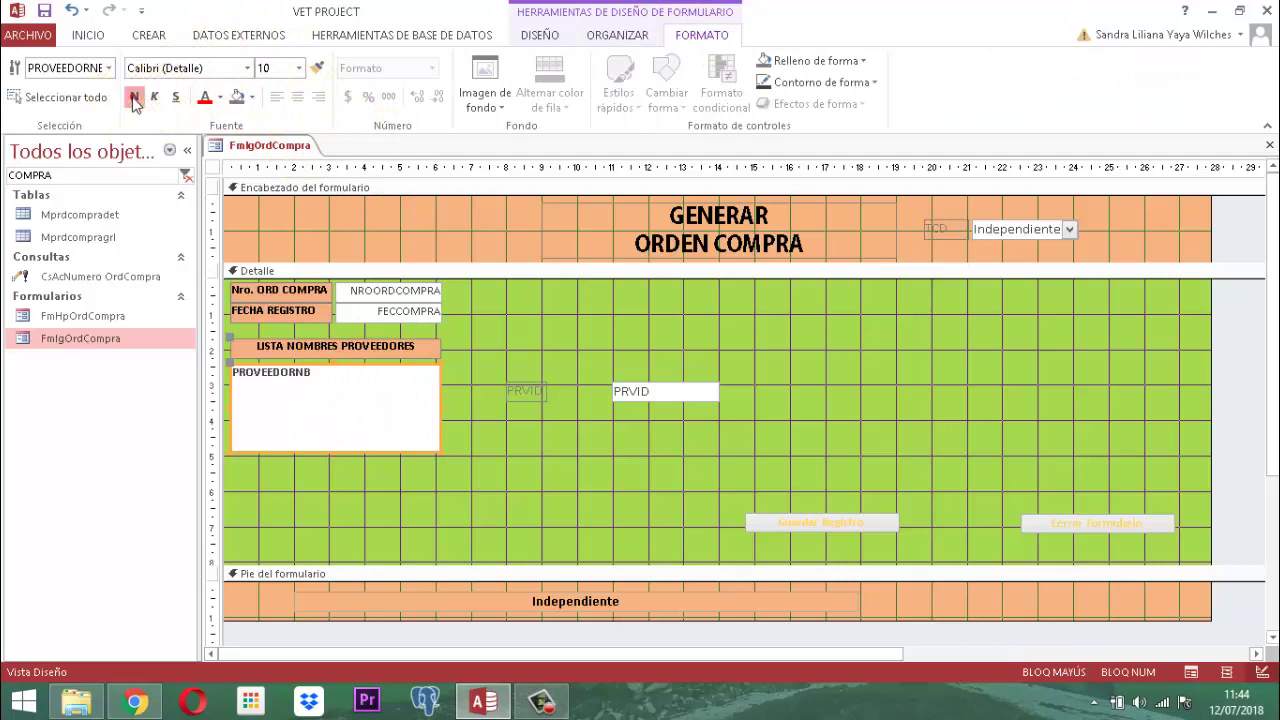
click(220, 97)
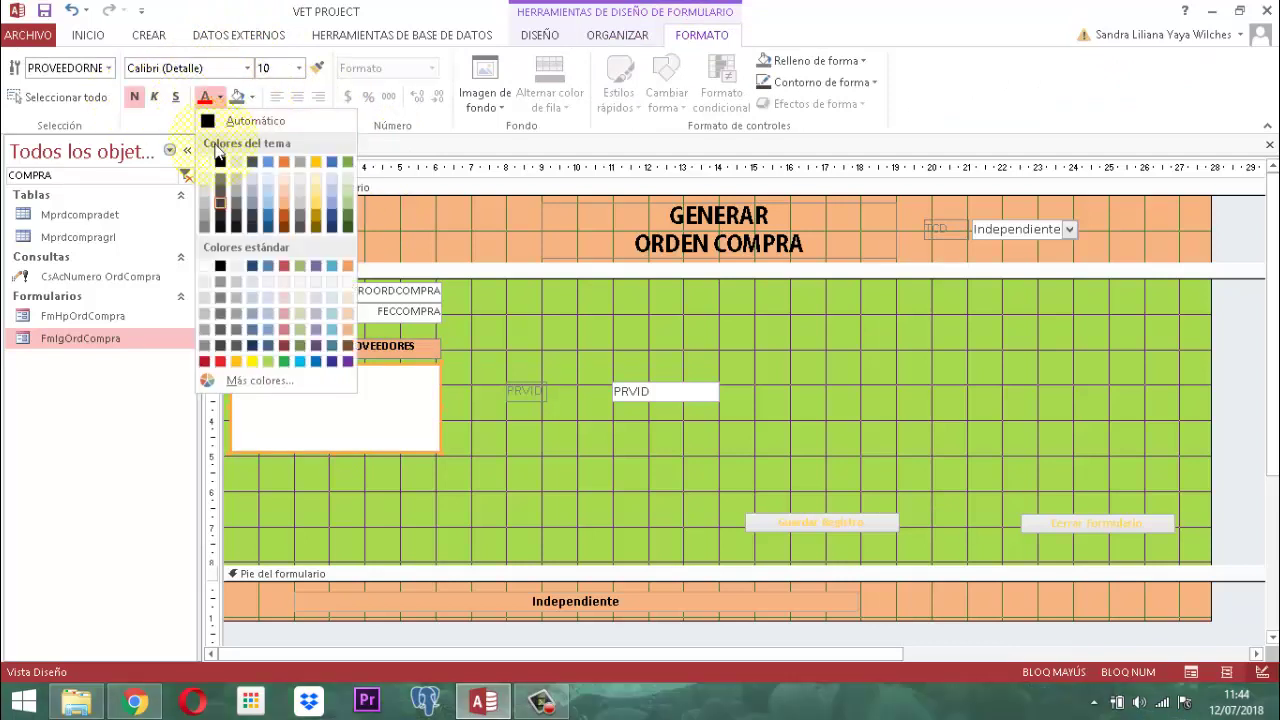
click(220, 163)
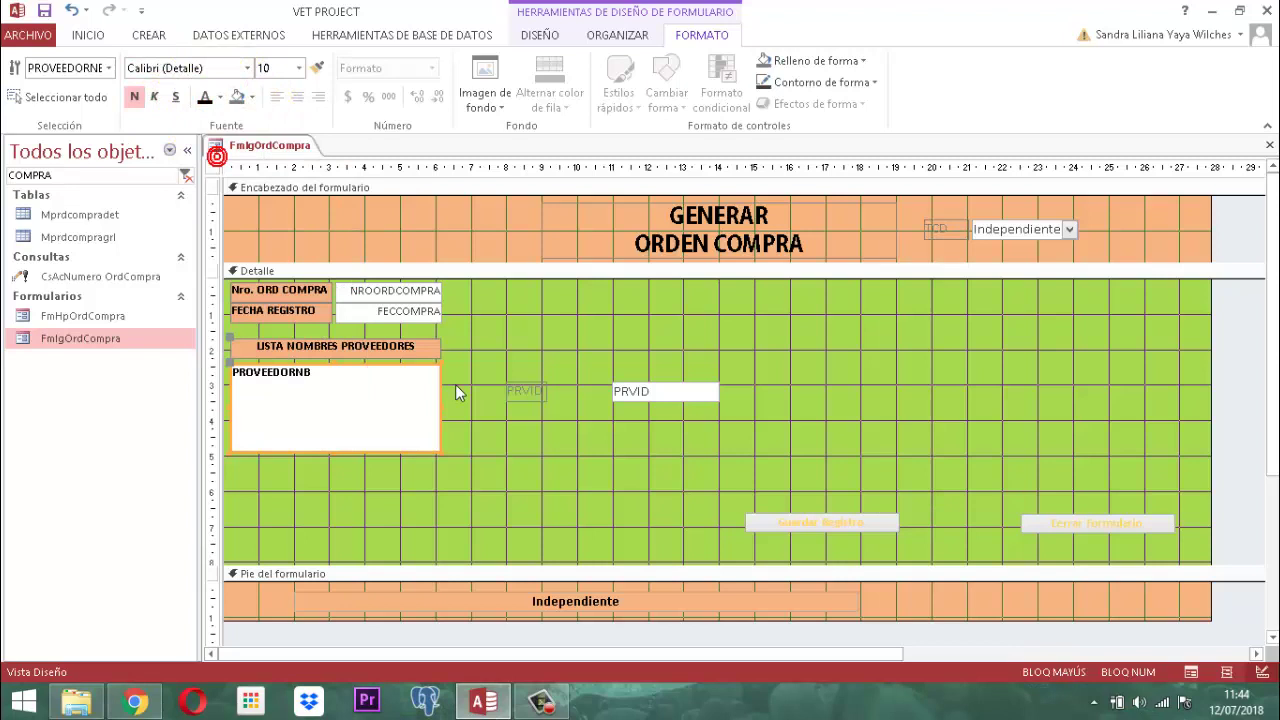
click(528, 470)
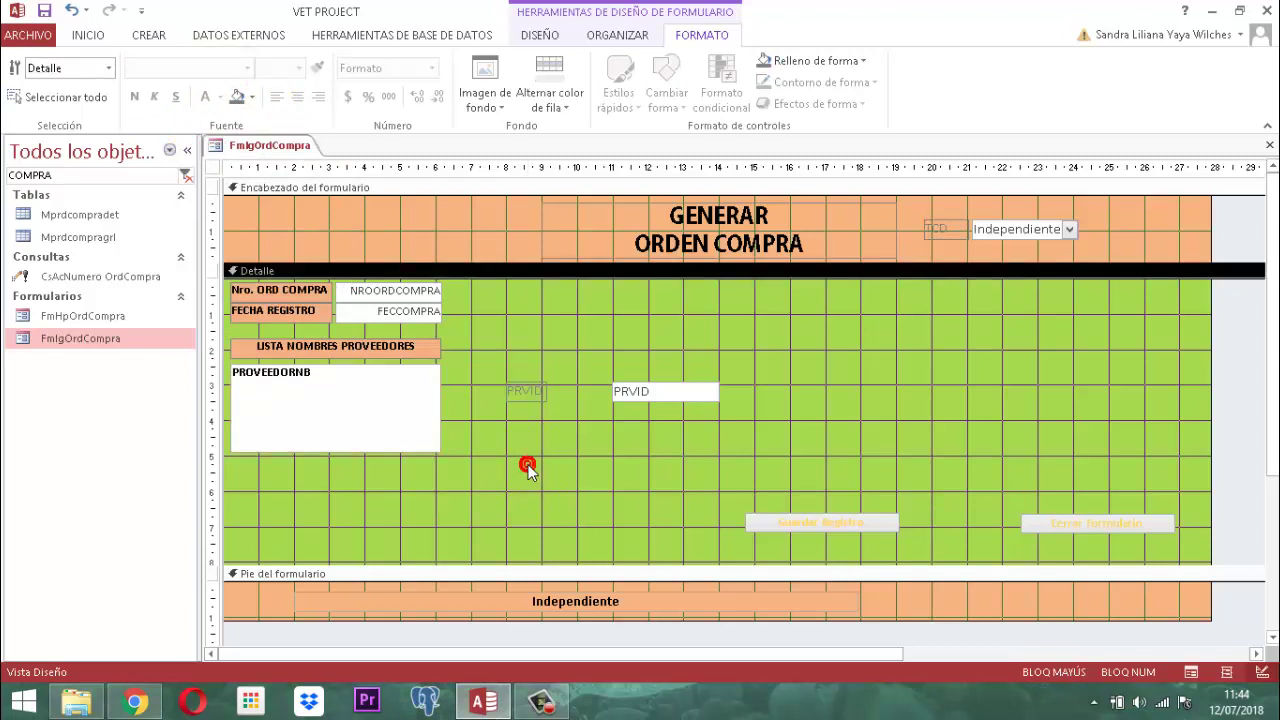
Extend the PROVEEDORNB list box downward to about 4.2 cm tall and move the PRVID label and field just below it
click(413, 450)
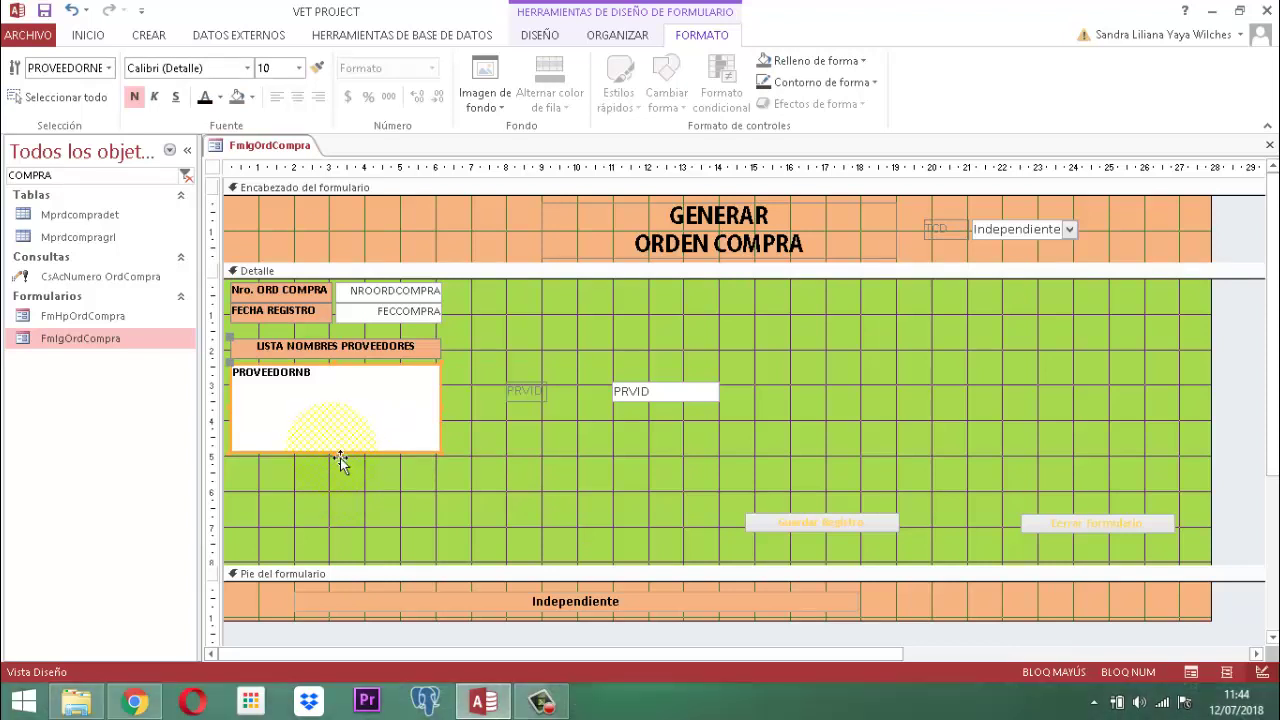
drag(347, 463, 350, 520)
click(535, 398)
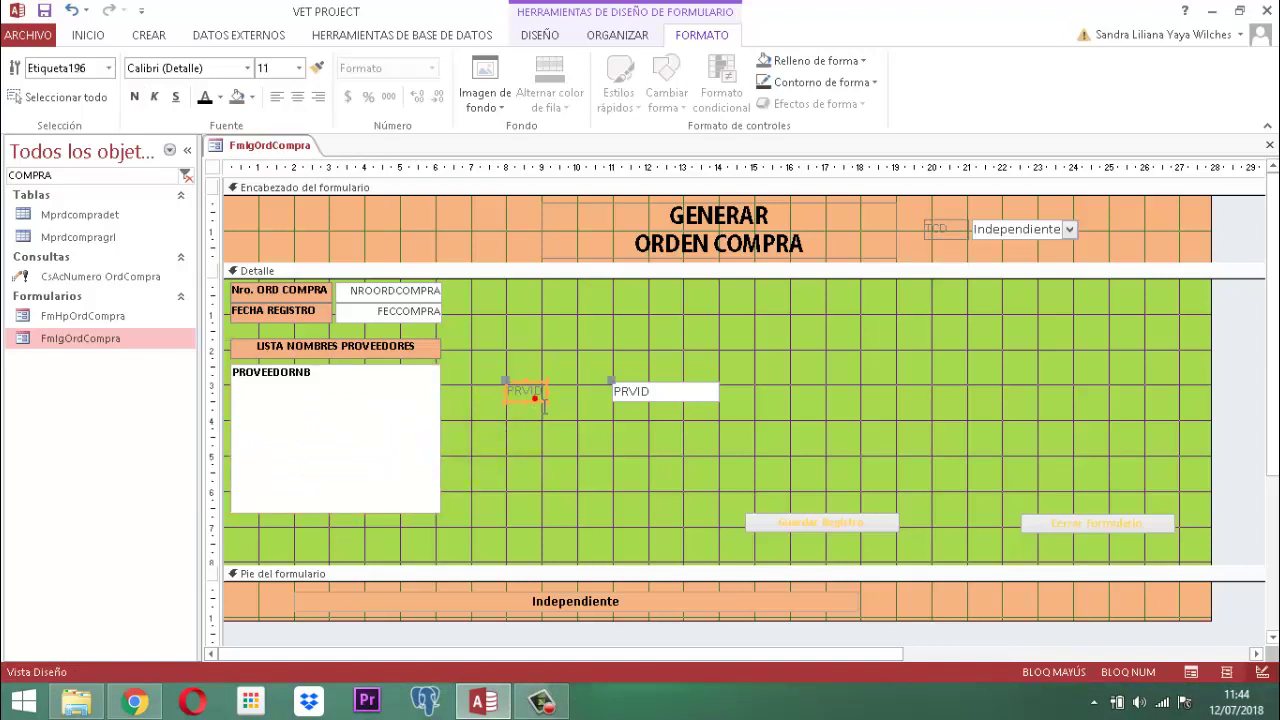
drag(692, 402, 493, 547)
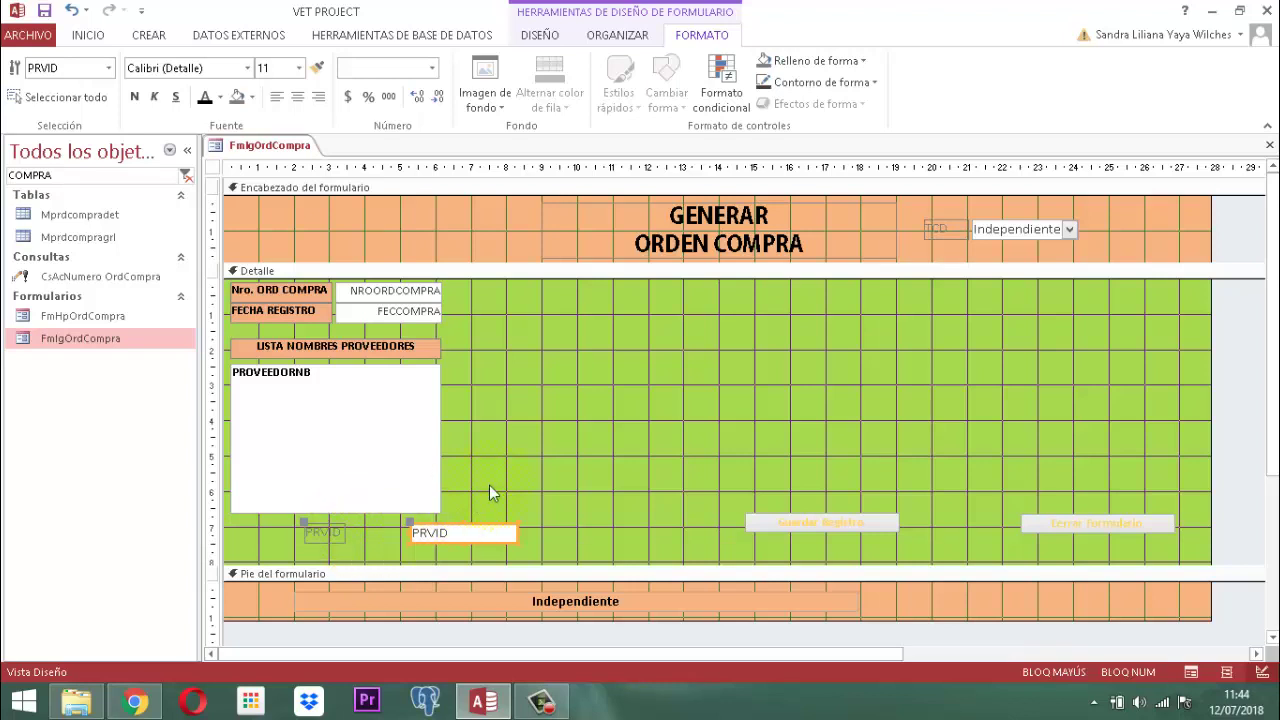
Apply a stacked layout to the PRVID field and its label
click(446, 548)
click(615, 34)
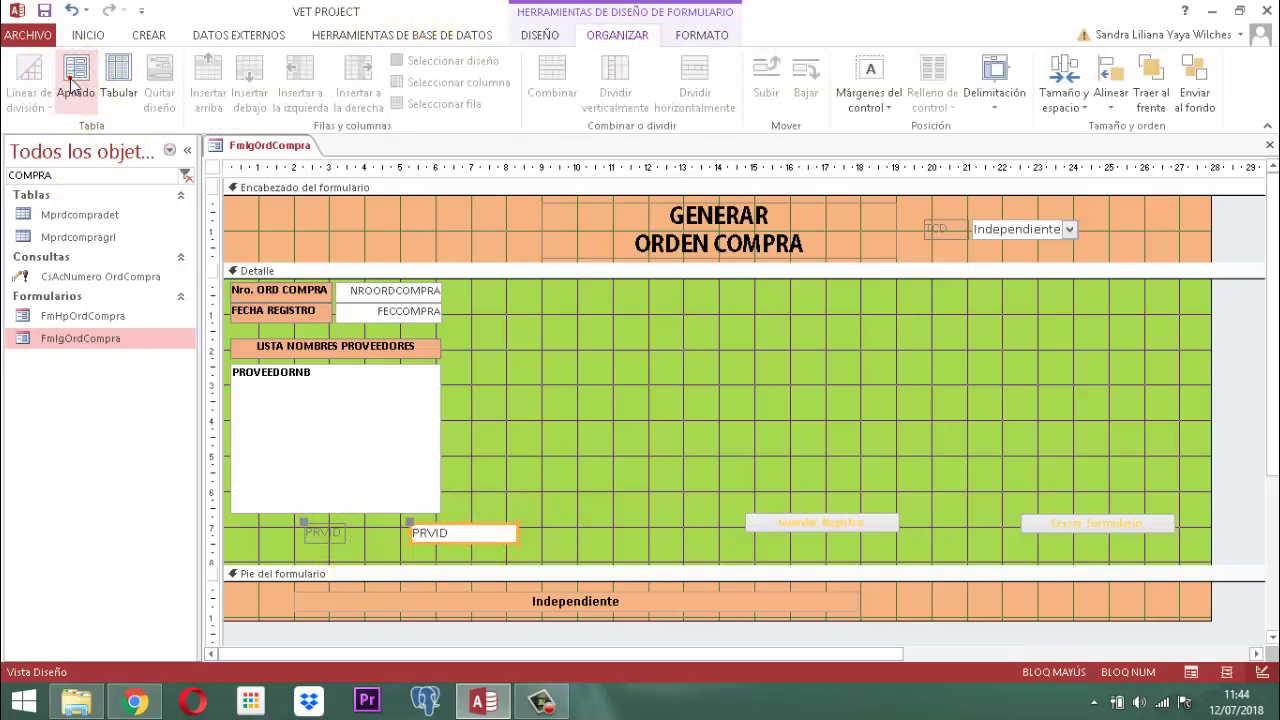
click(75, 88)
click(521, 507)
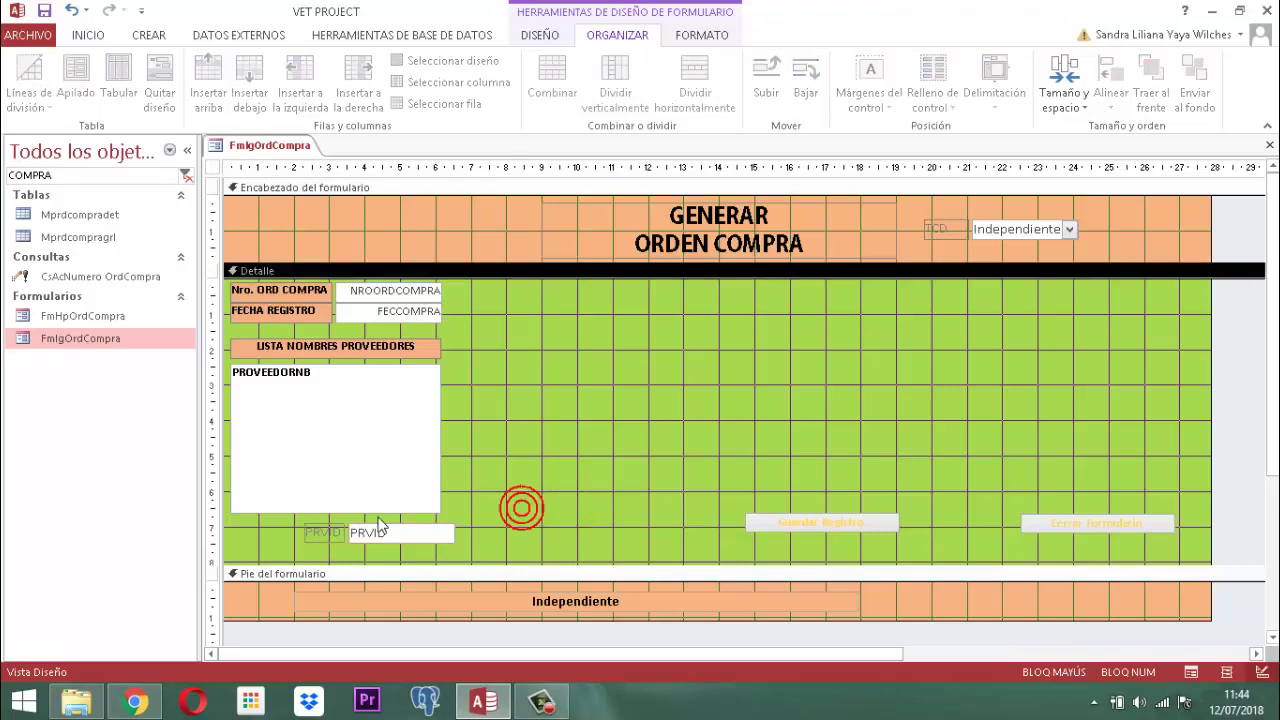
Change the PRVID label's caption to ID PROVEEDOR
click(334, 532)
click(334, 532)
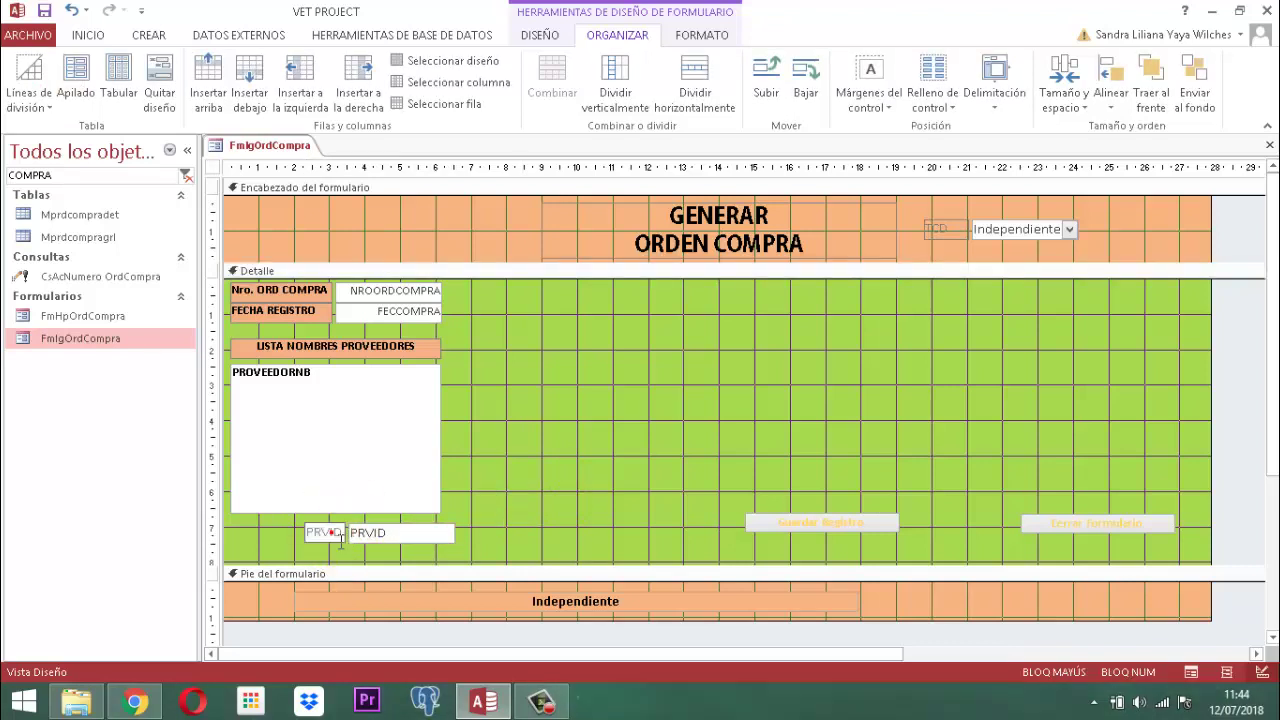
double_click(330, 532)
text(ID PROVEEDOR)
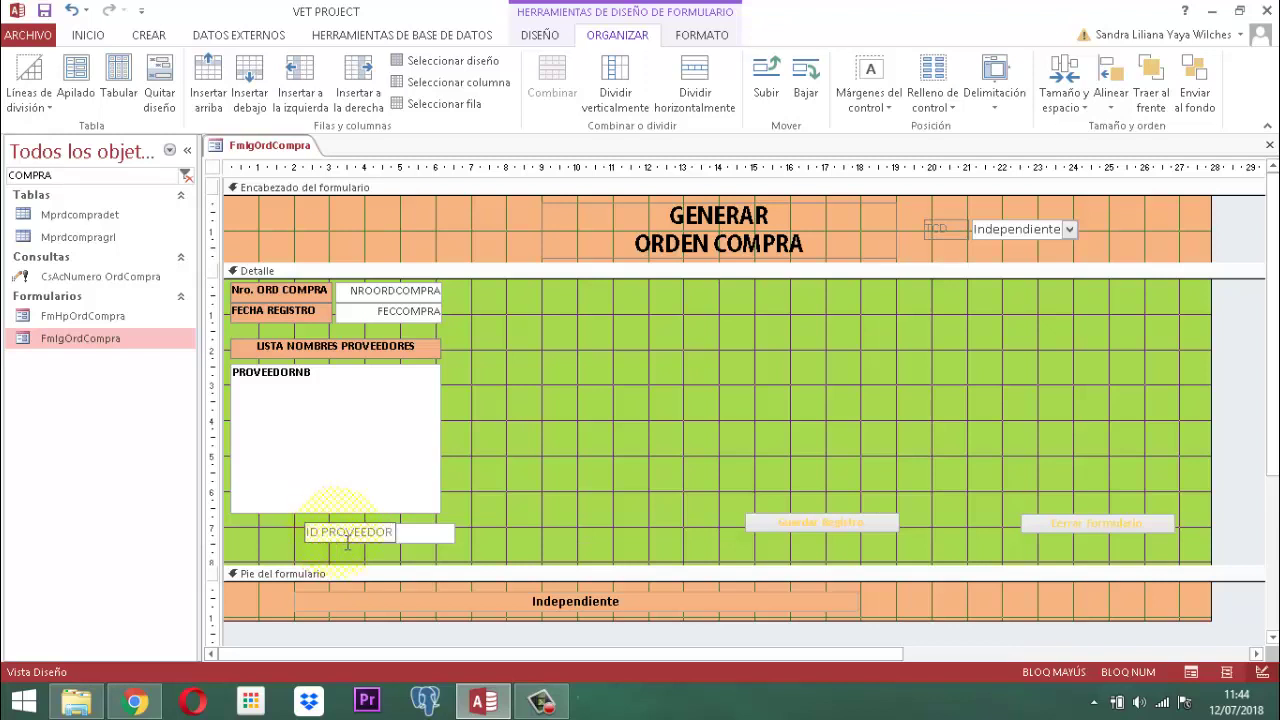
click(502, 530)
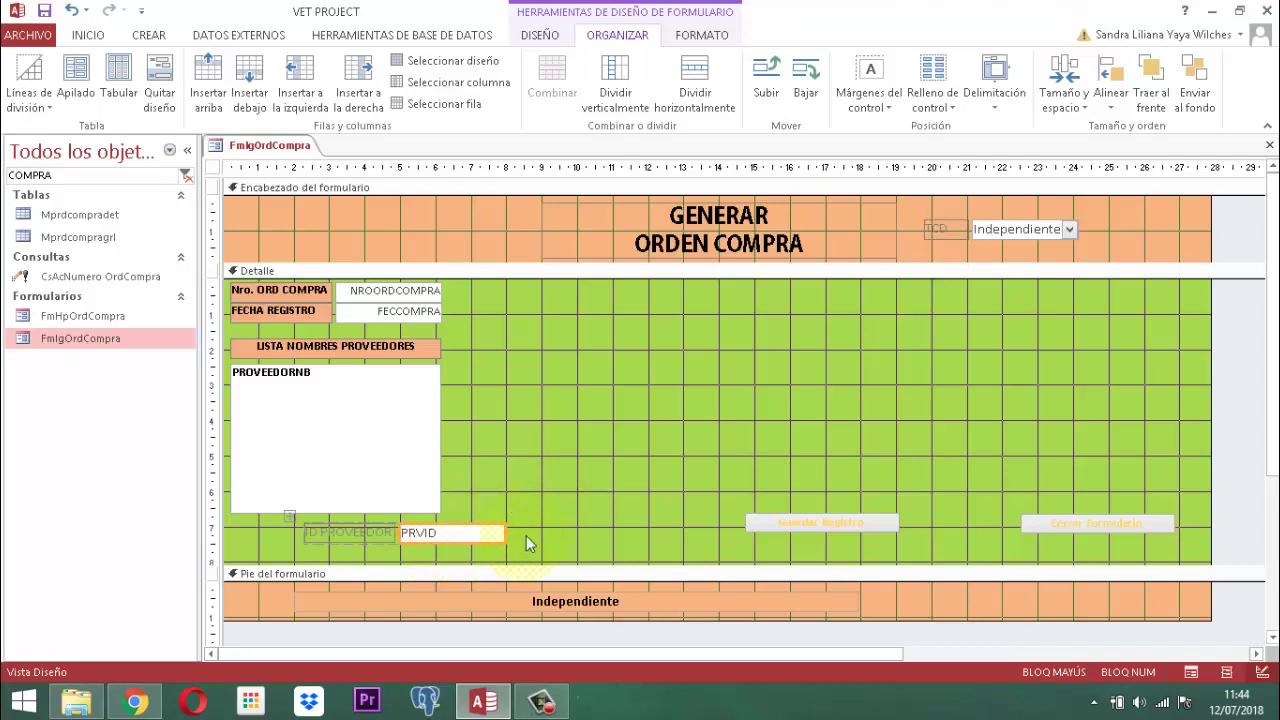
Format the ID PROVEEDOR label and PRVID field together with font size 10 and bold black text
drag(550, 534, 312, 538)
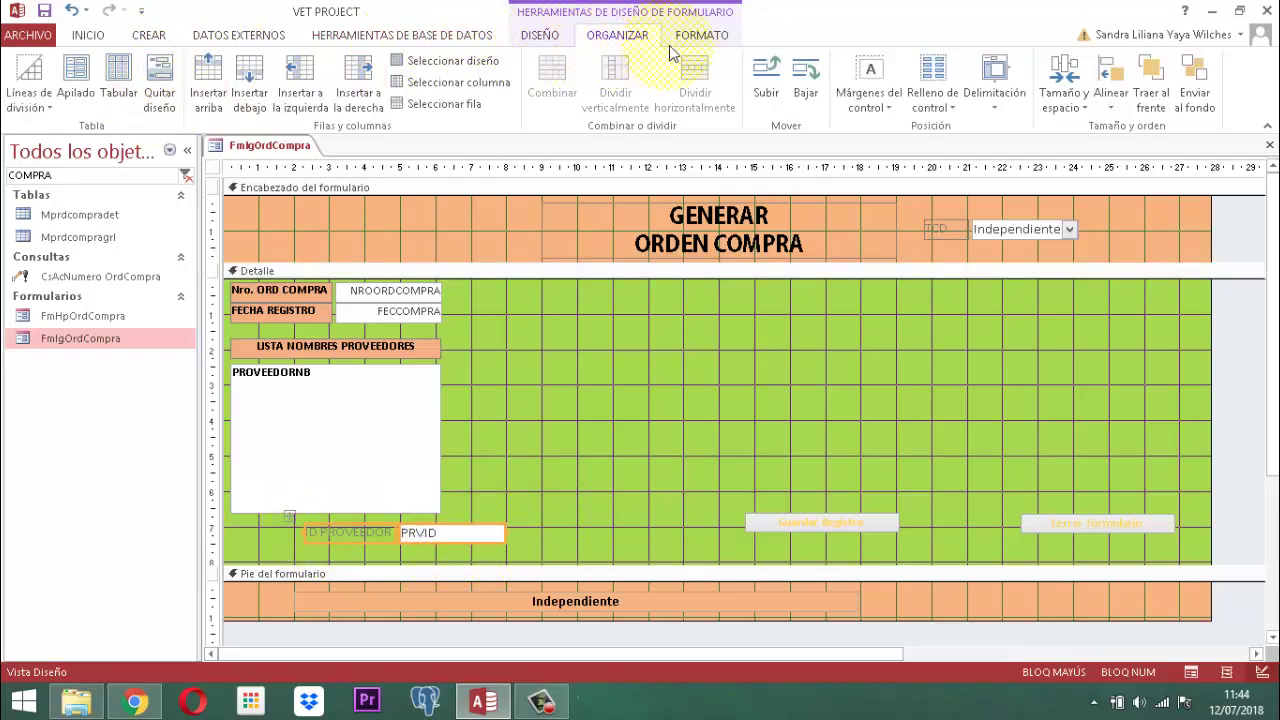
click(701, 35)
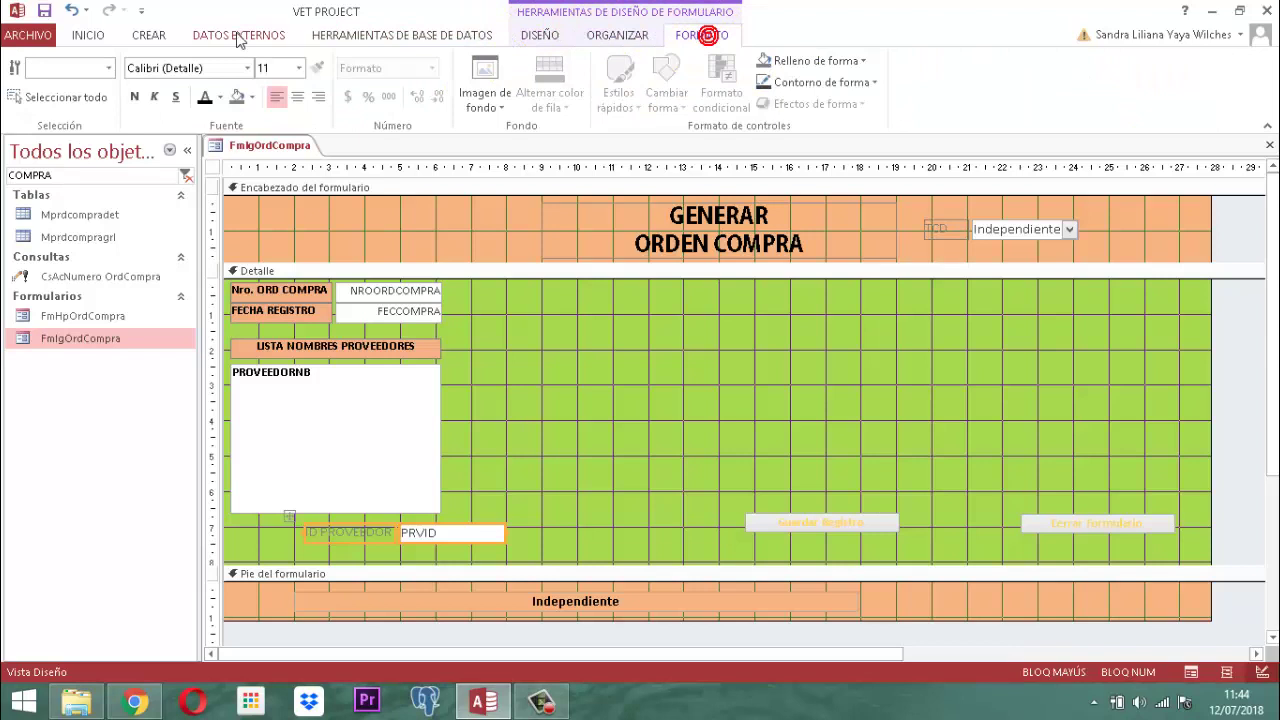
click(303, 67)
click(269, 118)
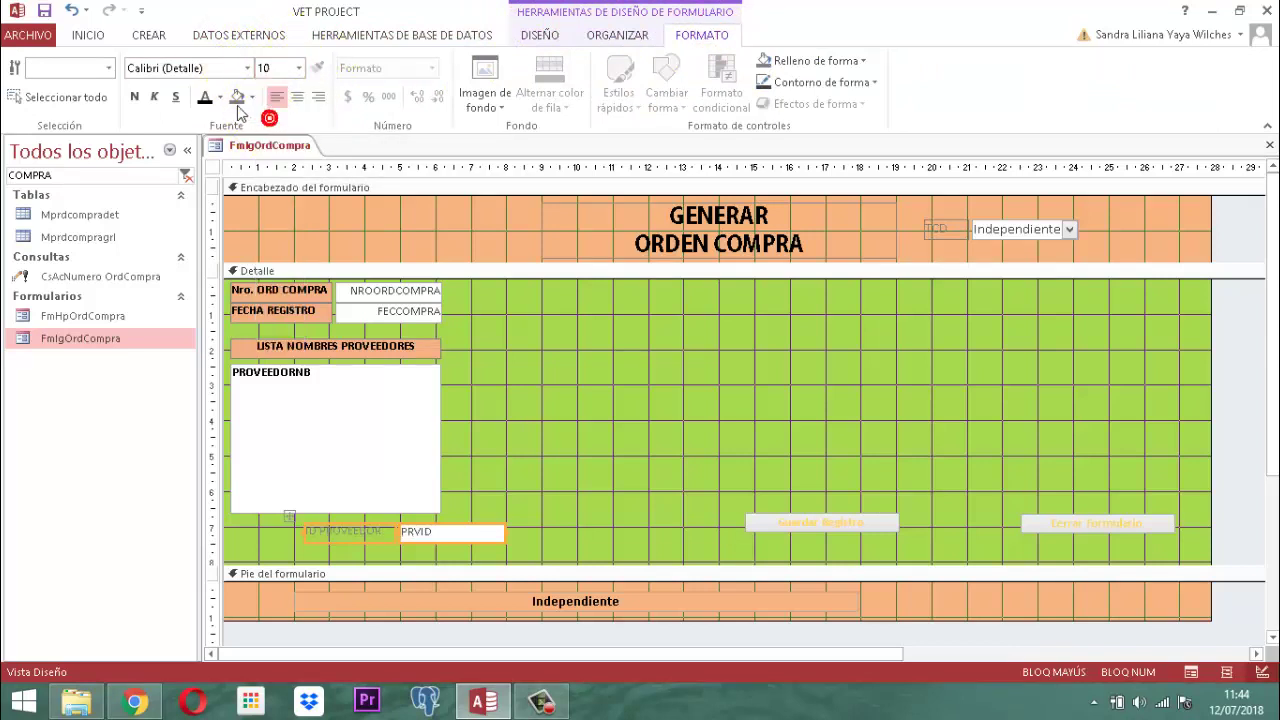
click(205, 98)
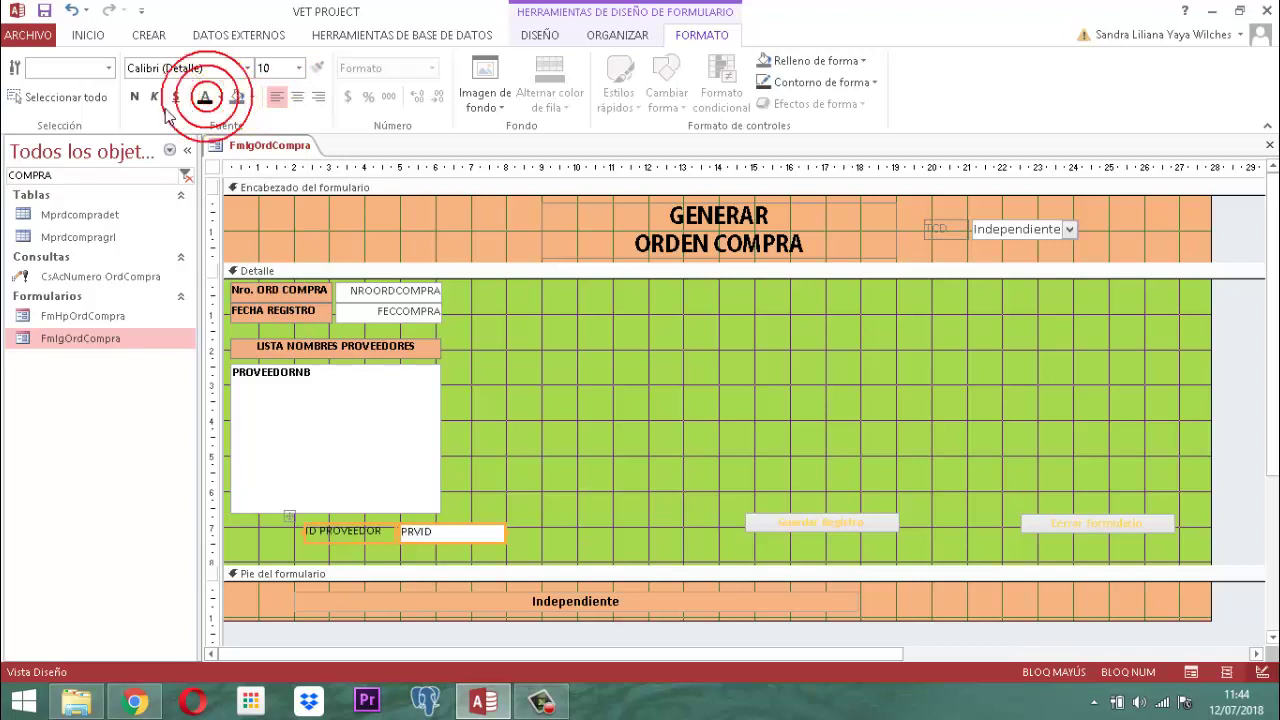
click(134, 97)
click(483, 395)
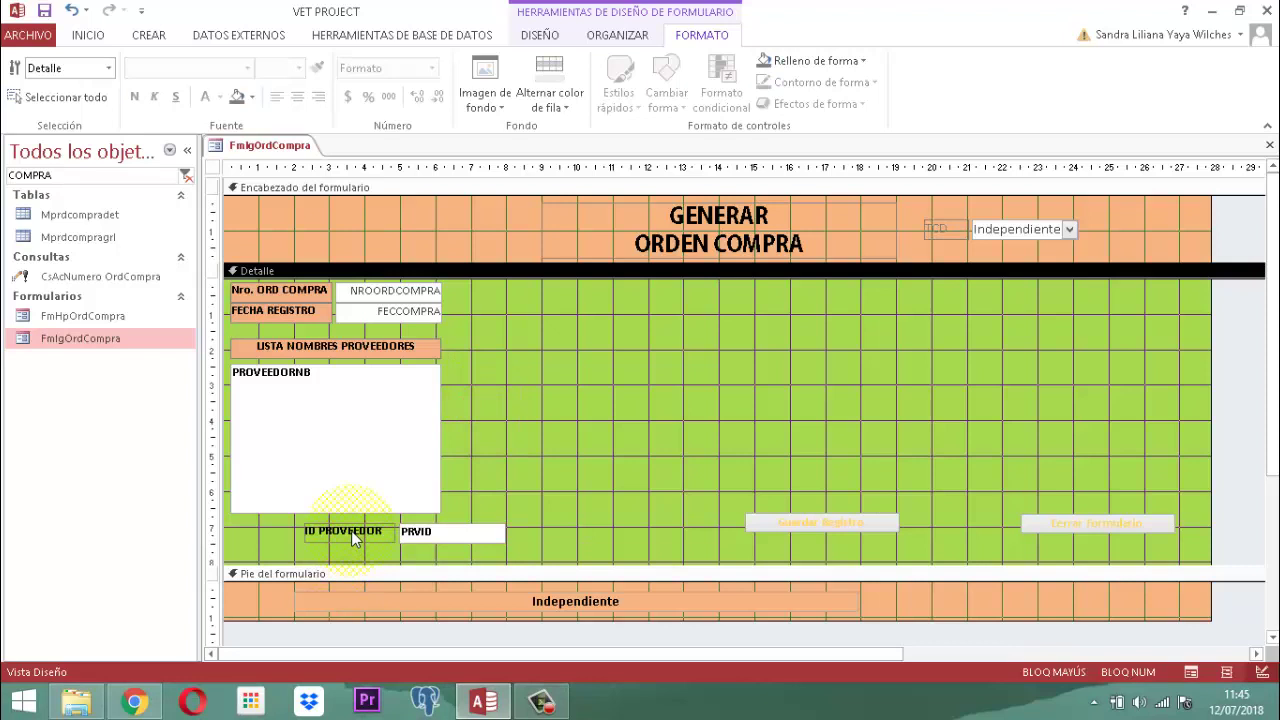
Copy the formatting of the FECHA REGISTRO label onto the ID PROVEEDOR label
click(298, 311)
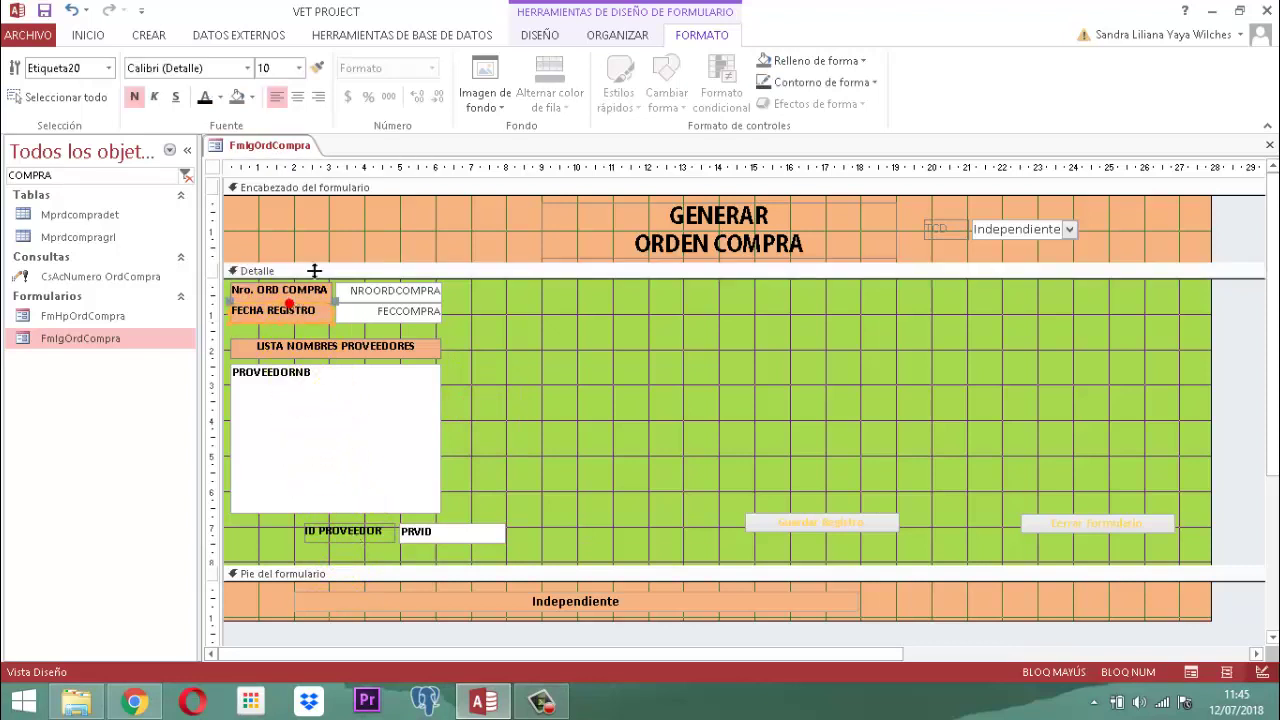
click(316, 64)
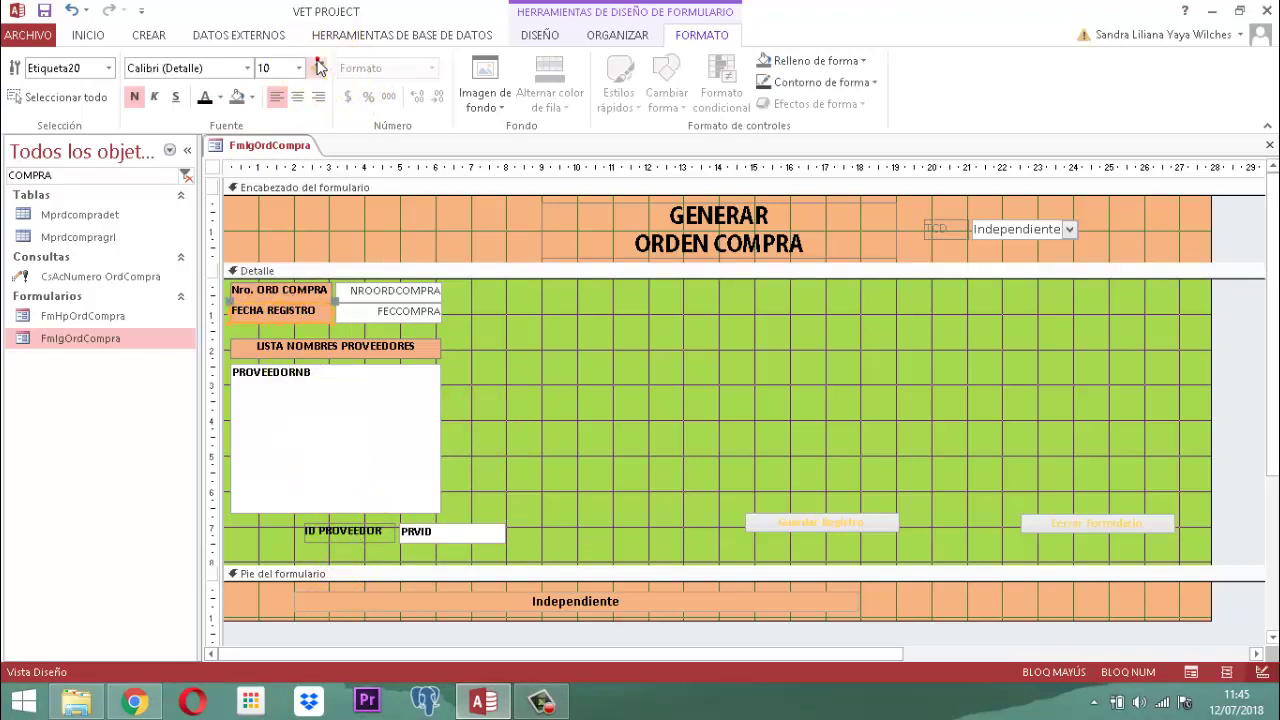
click(358, 537)
click(546, 445)
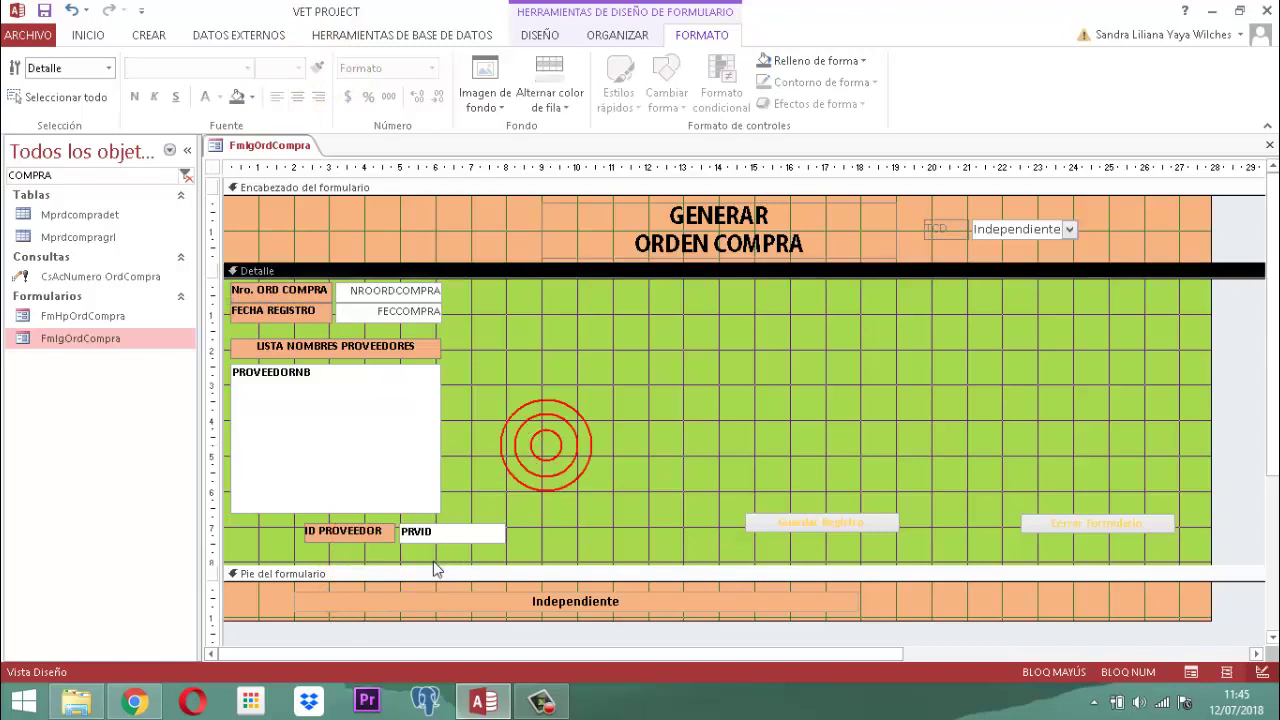
Give the PROVEEDORNB list box a black outline
click(372, 460)
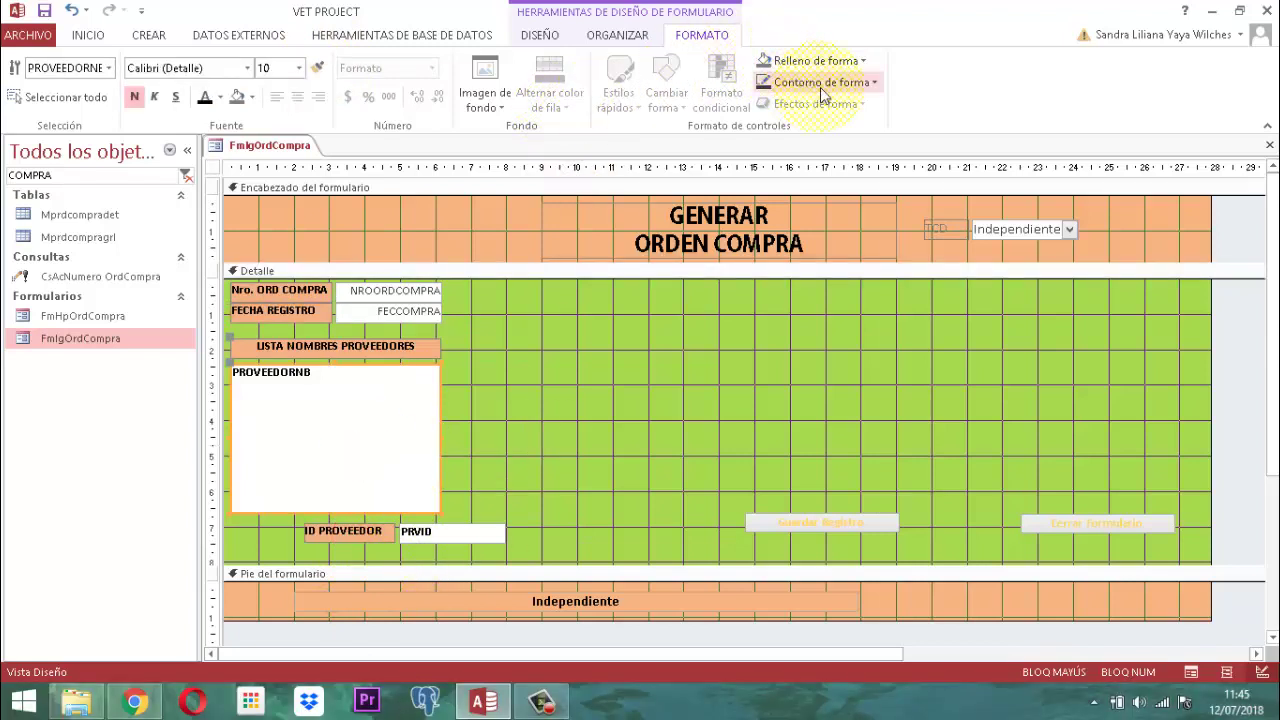
click(875, 82)
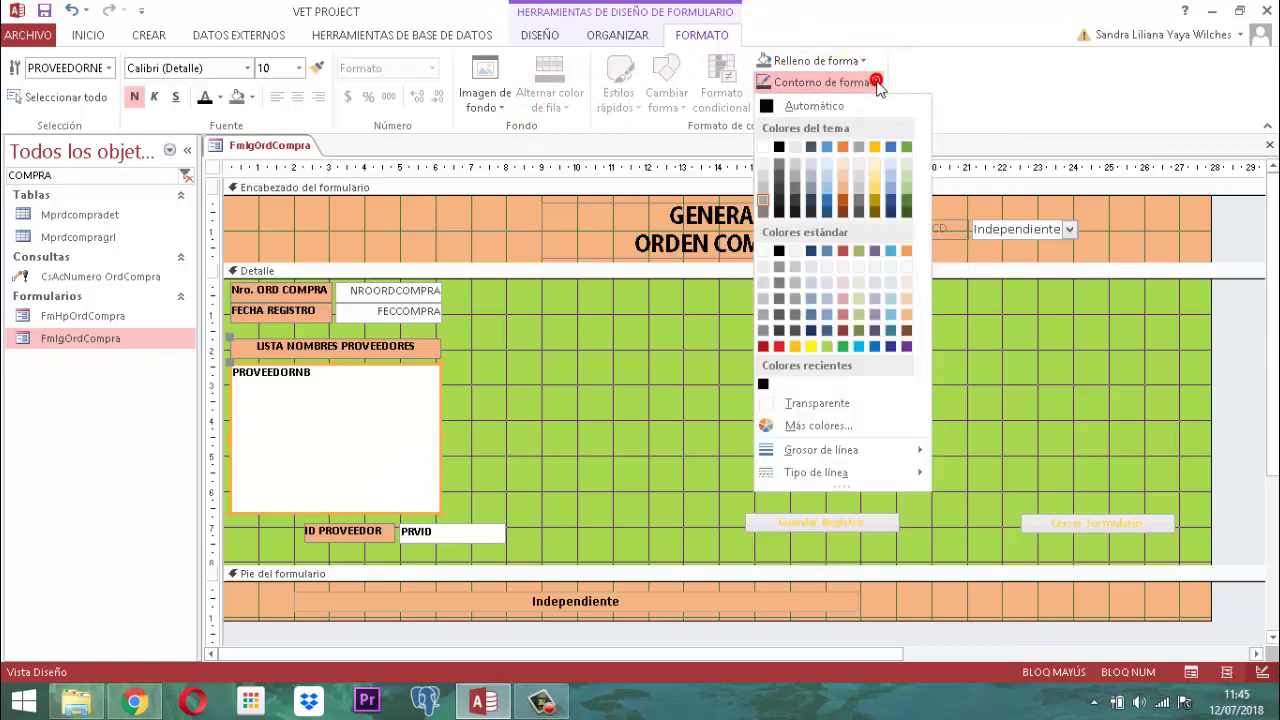
click(779, 146)
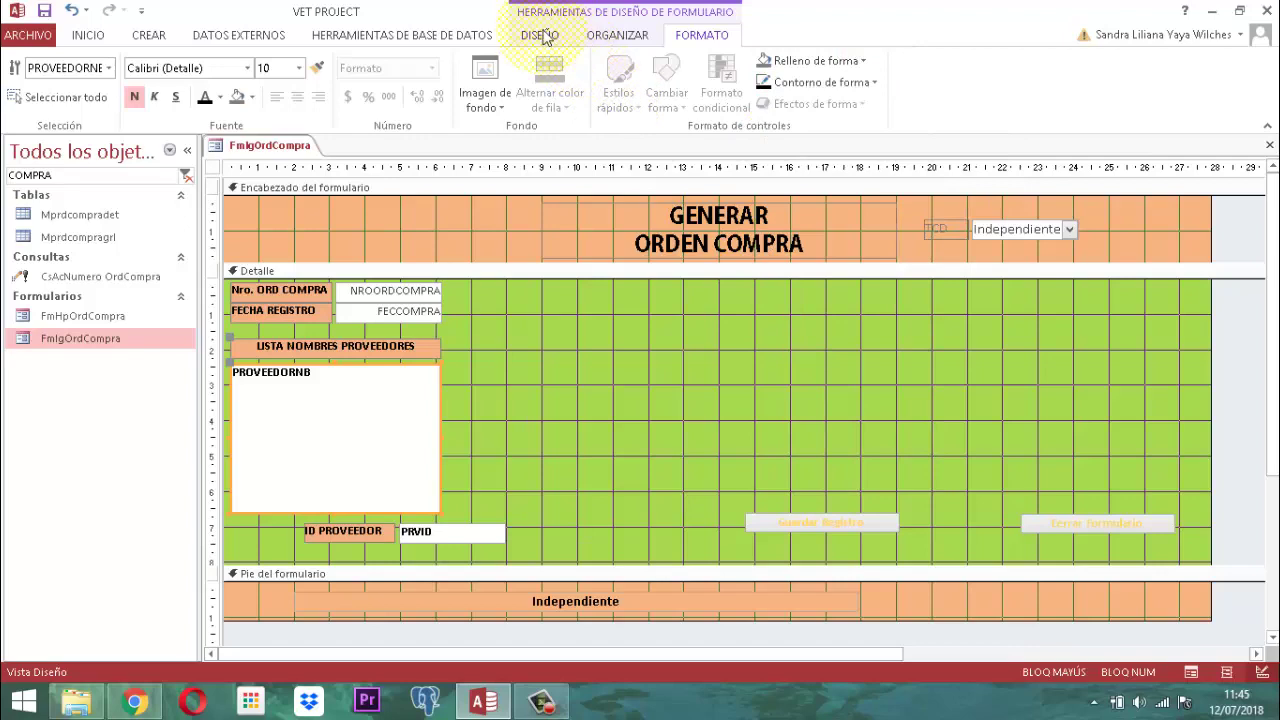
Set the PROVEEDORNB list box's special effect to Sombreado in its format properties and close the property sheet
click(540, 36)
click(899, 88)
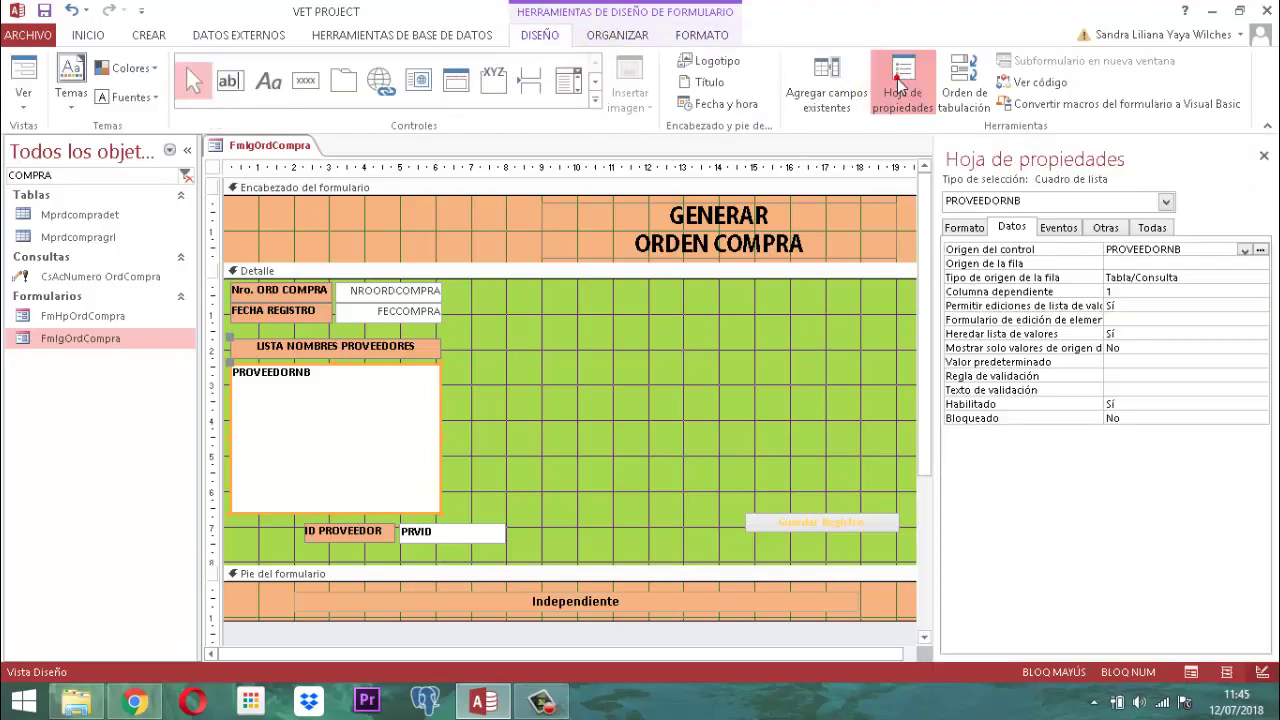
click(964, 227)
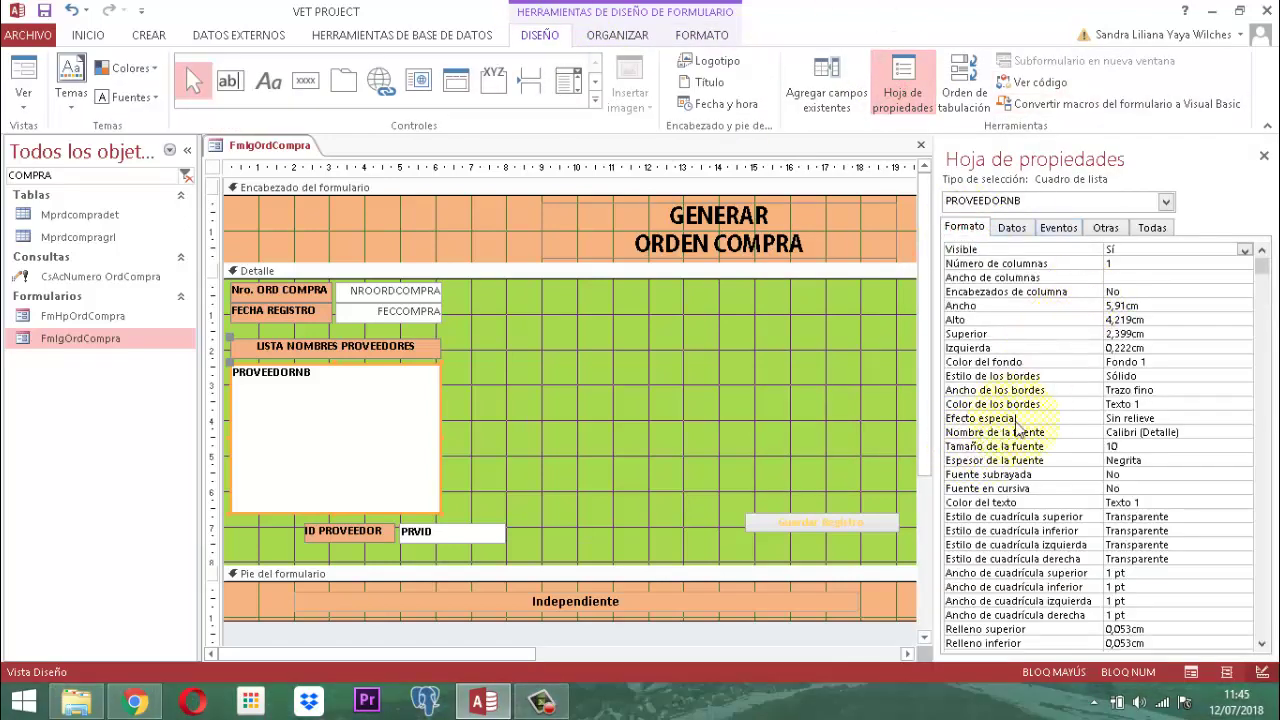
click(1171, 417)
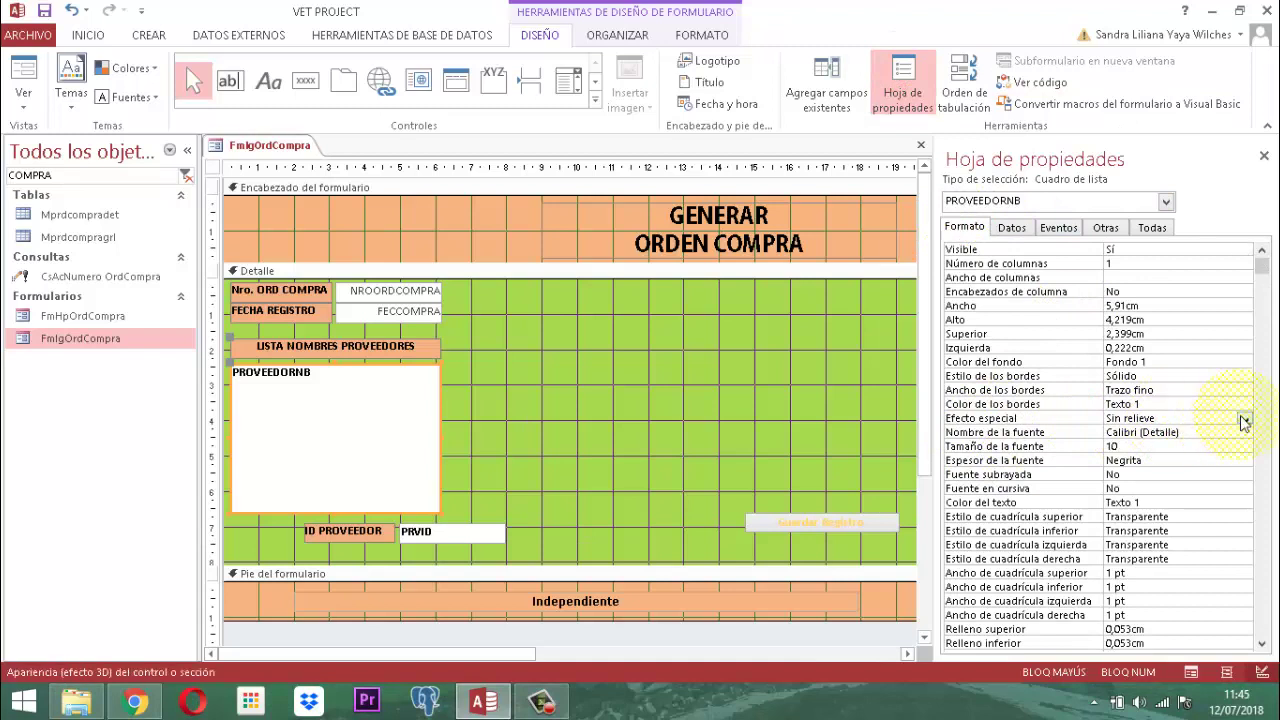
click(1244, 419)
click(1148, 484)
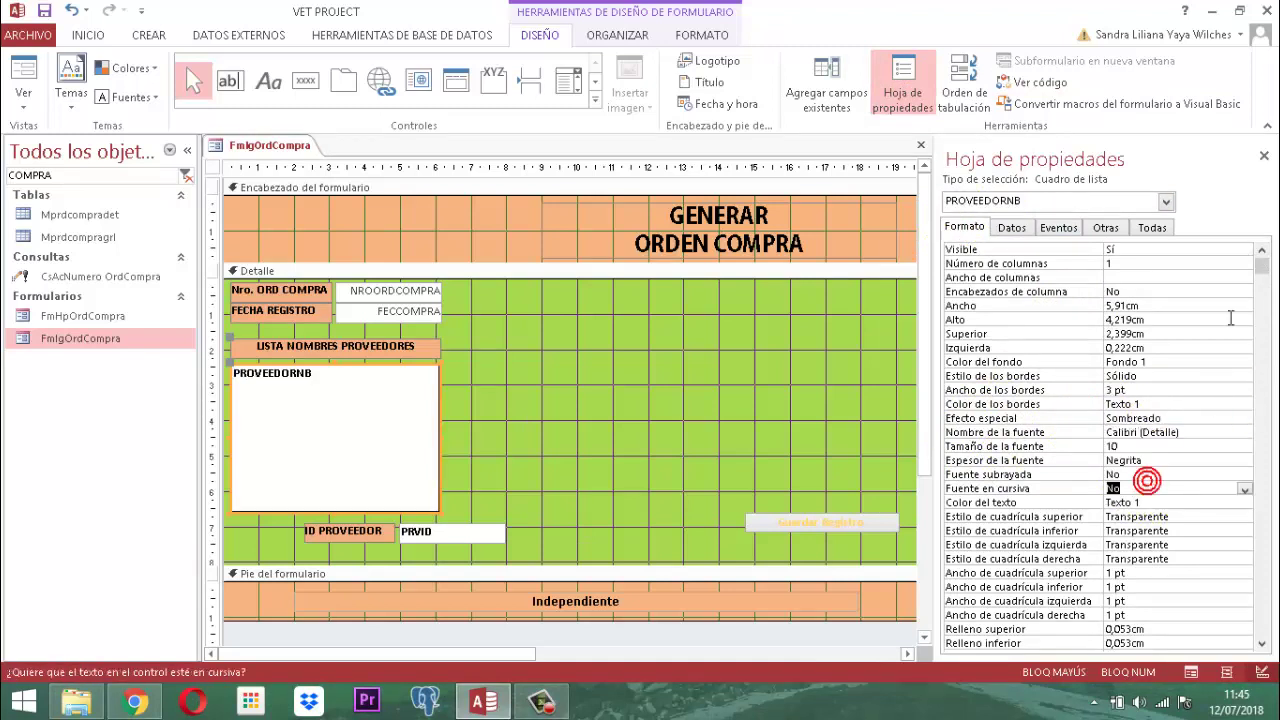
click(1264, 156)
click(563, 407)
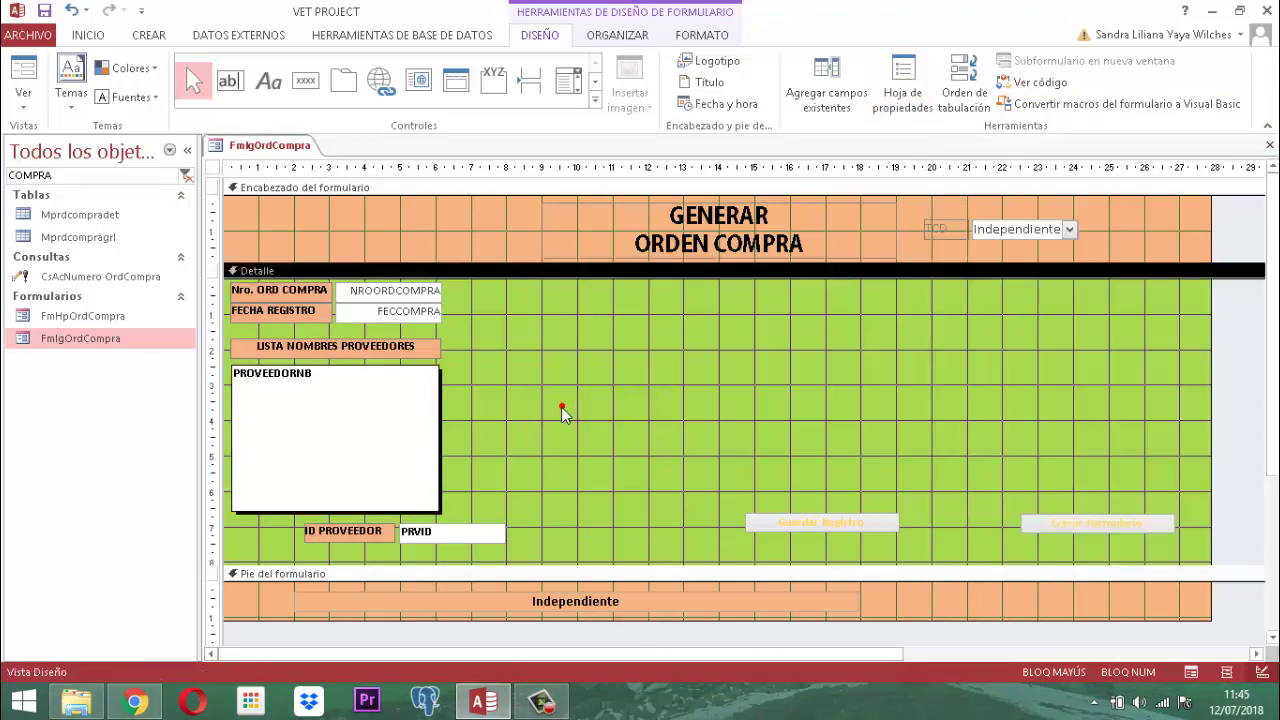
Remove the stacked layout from the ID PROVEEDOR label and PRVID field
click(434, 542)
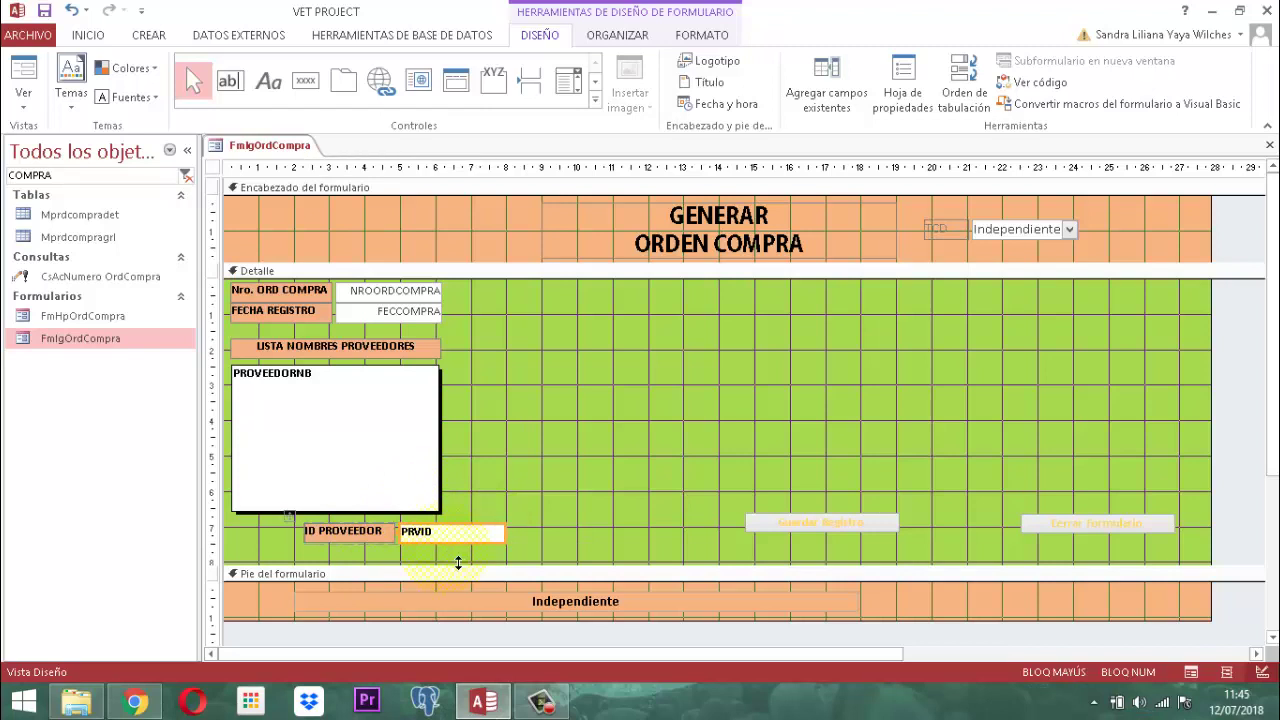
click(547, 466)
click(480, 536)
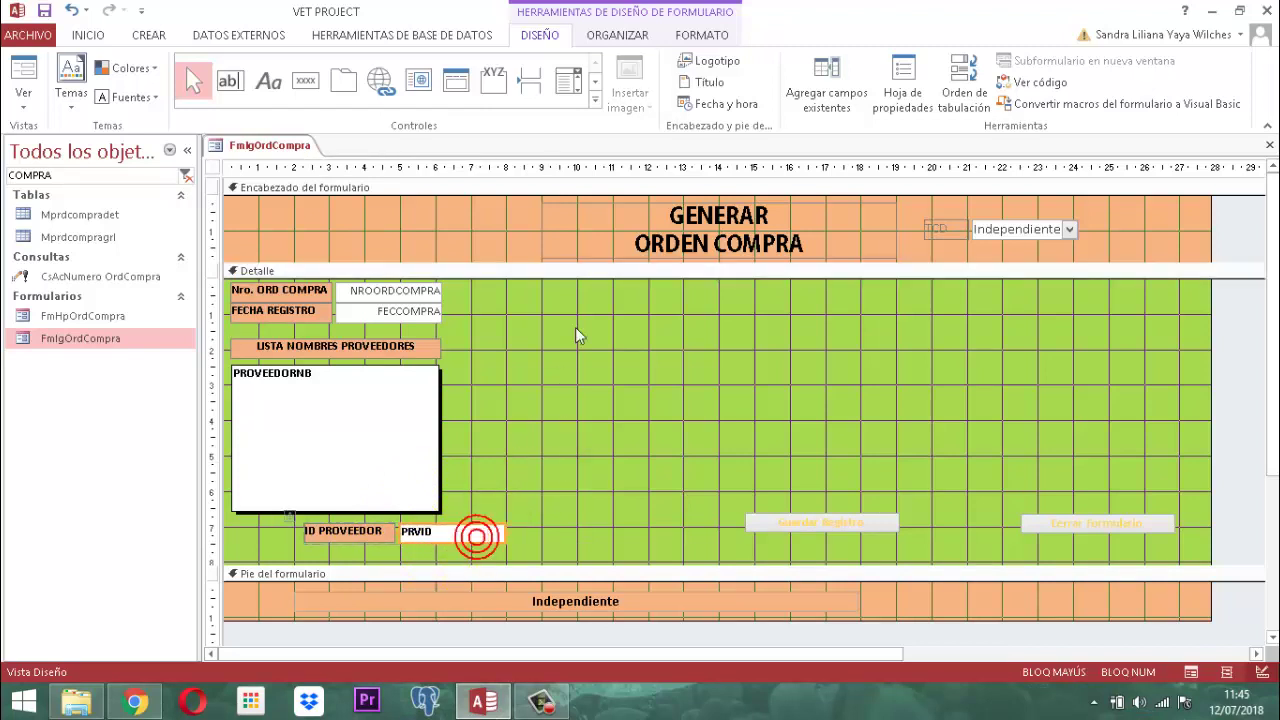
click(620, 37)
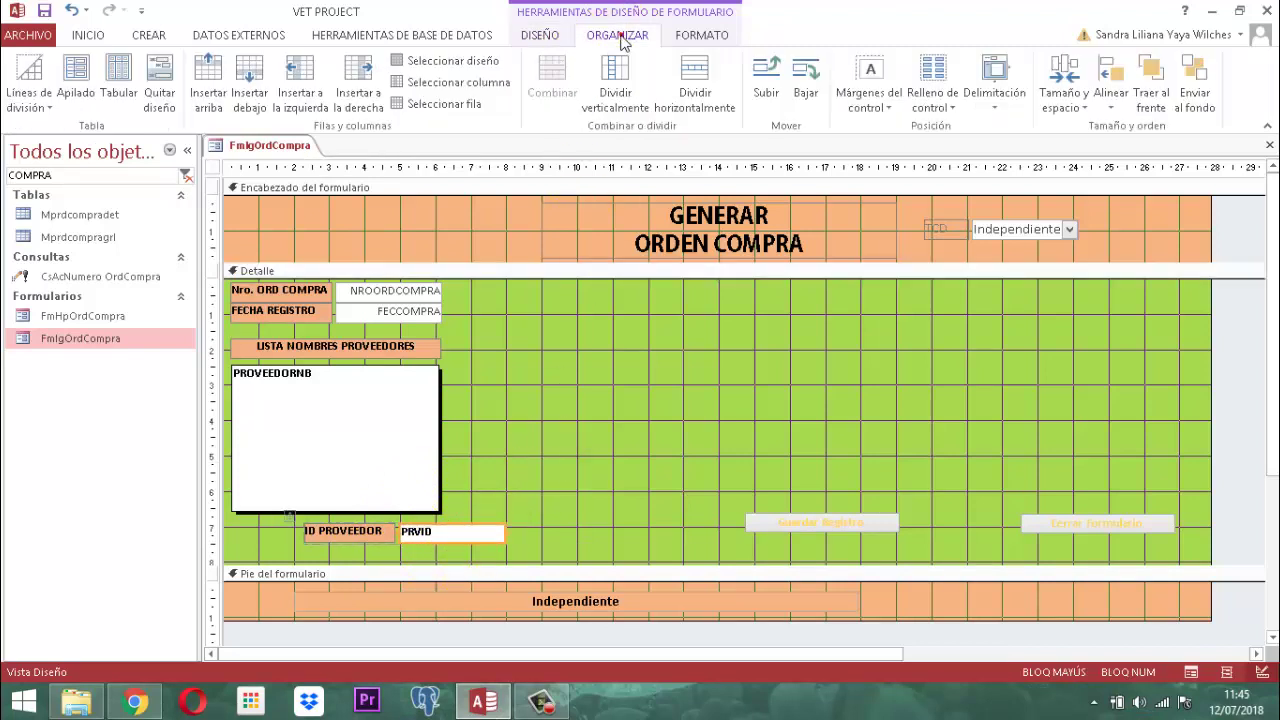
click(160, 85)
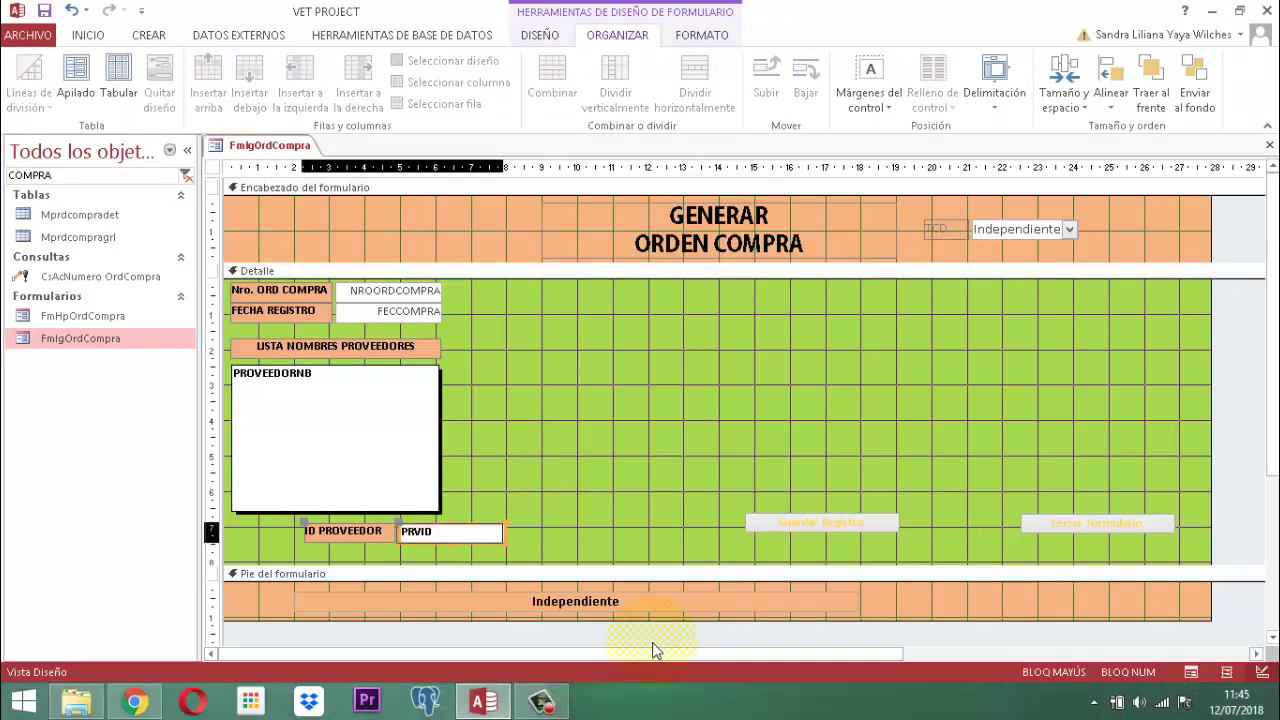
Shift the ID PROVEEDOR label and PRVID field left until they line up beneath the PROVEEDORNB list box
key(Left)
key(Left)
key(Left)
key(Left)
key(Left)
key(Left)
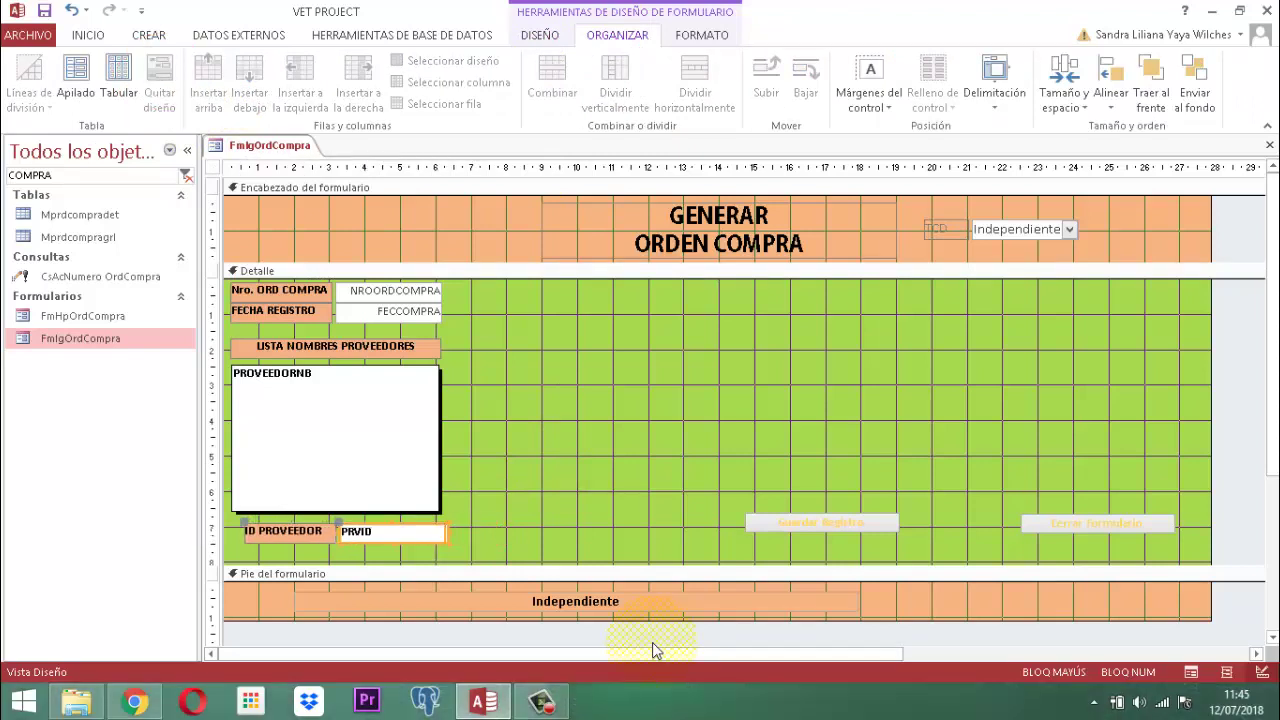
key(Left)
key(Left)
key(Left)
key(Left)
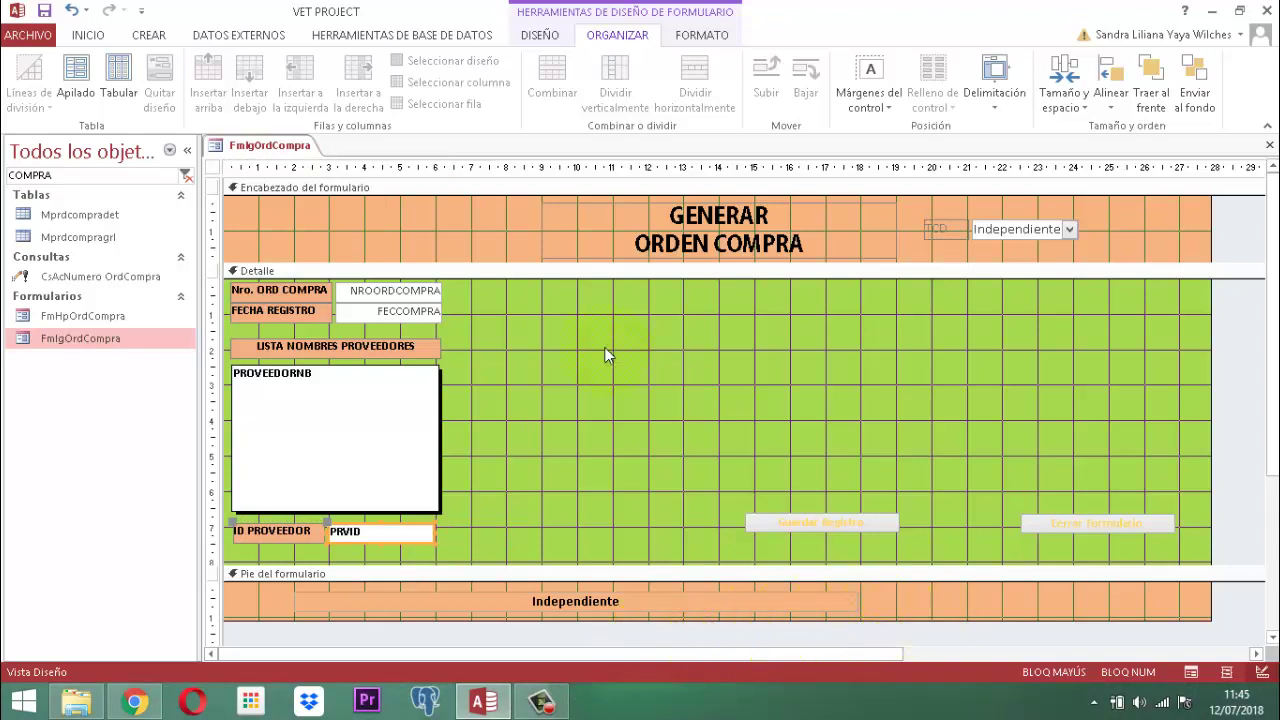
click(526, 400)
Right-align the text of the PRVID field
click(377, 533)
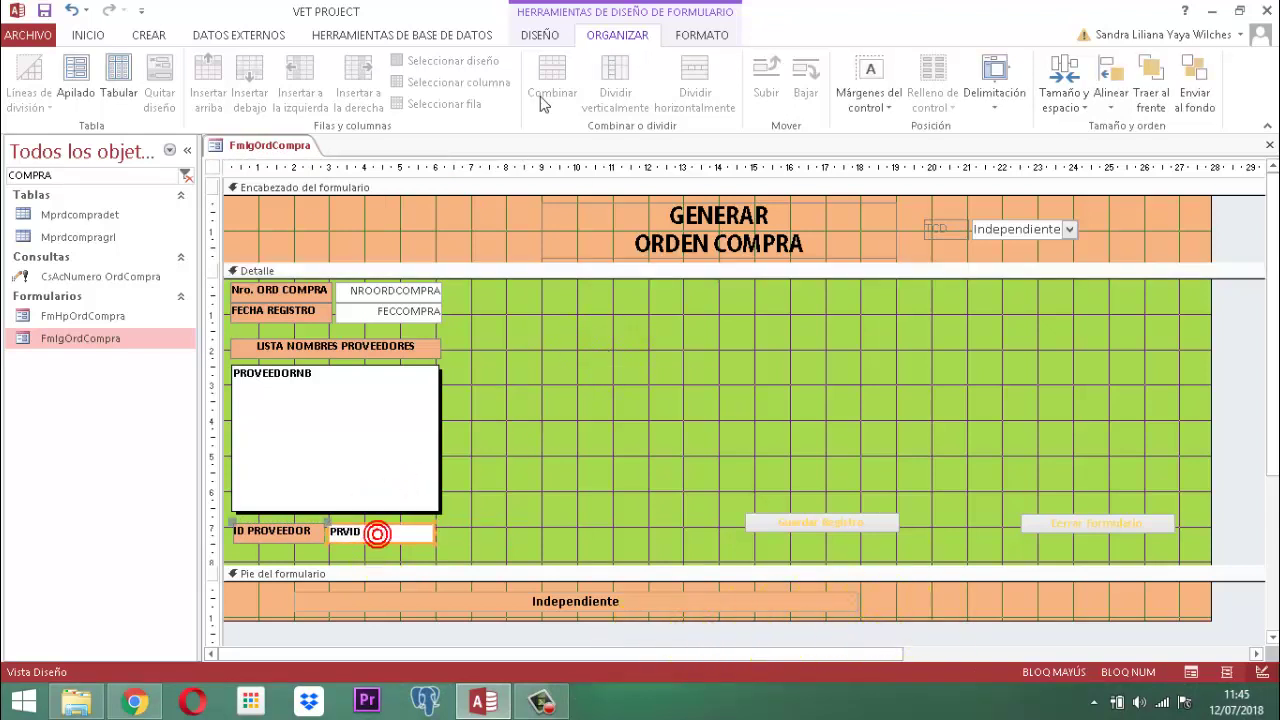
click(703, 35)
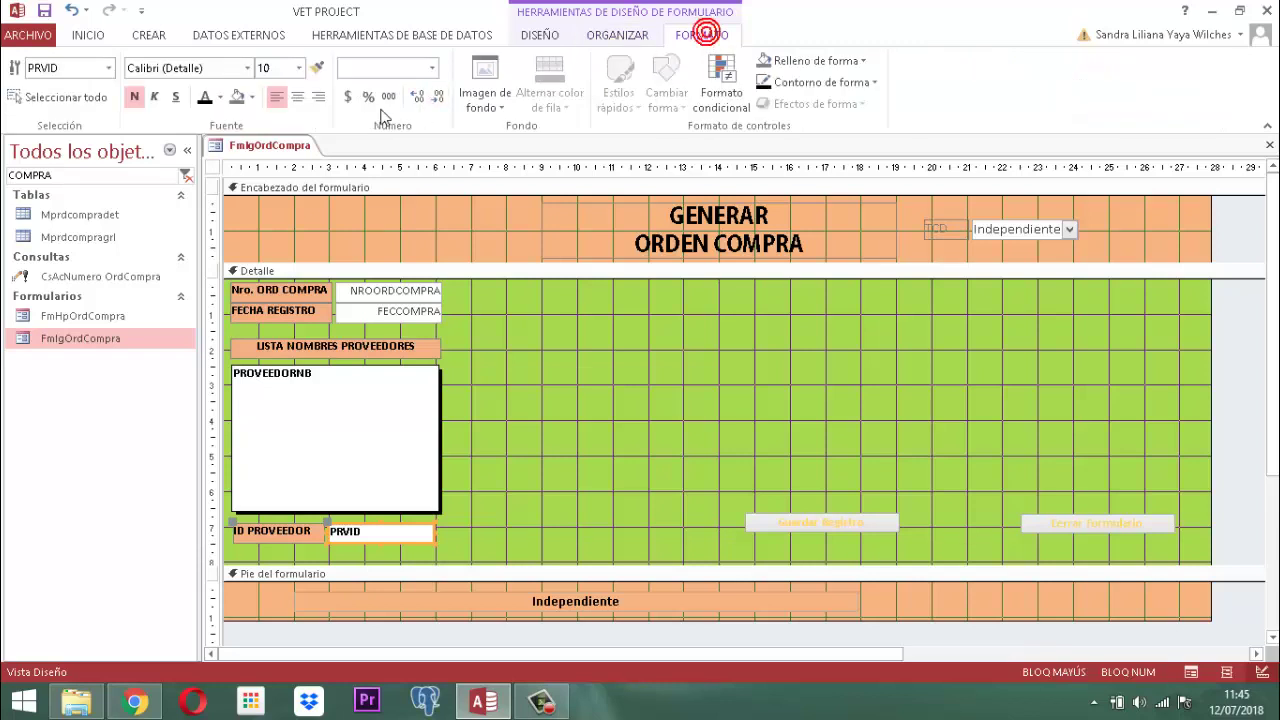
click(318, 96)
click(547, 455)
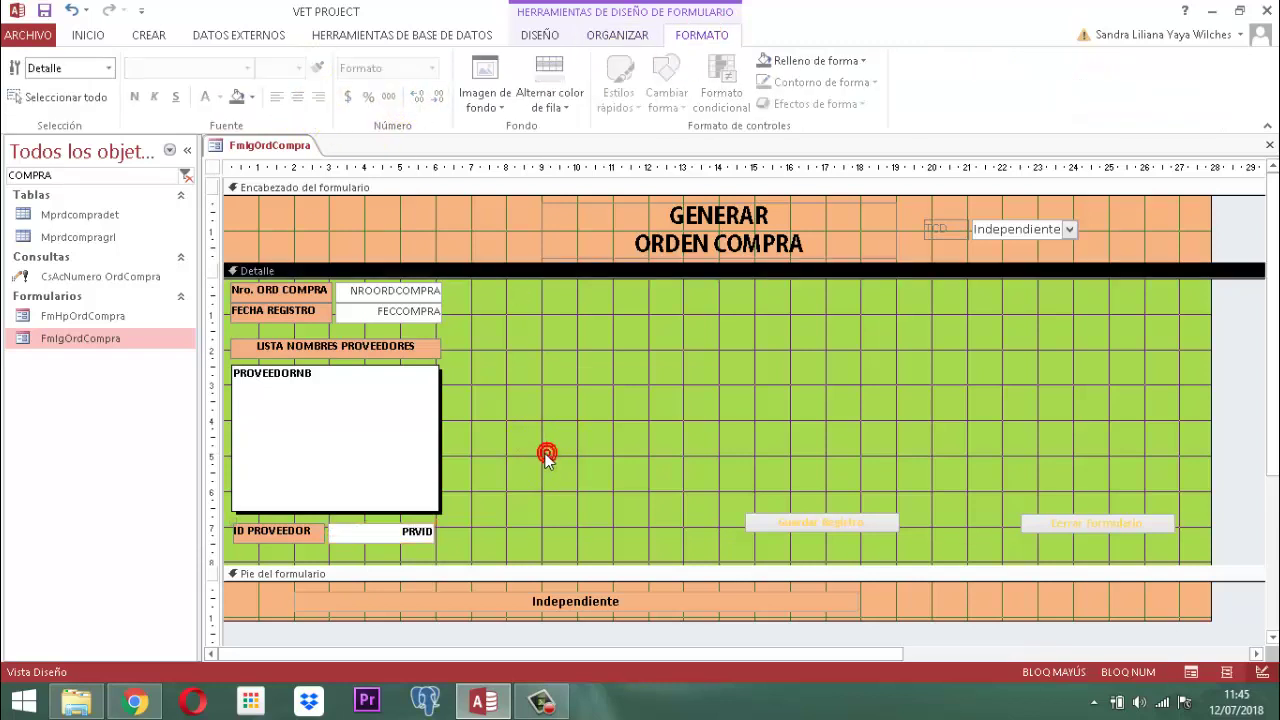
Open the query builder for the row source (Origen de la fila) of the PROVEEDORNB list box
click(362, 445)
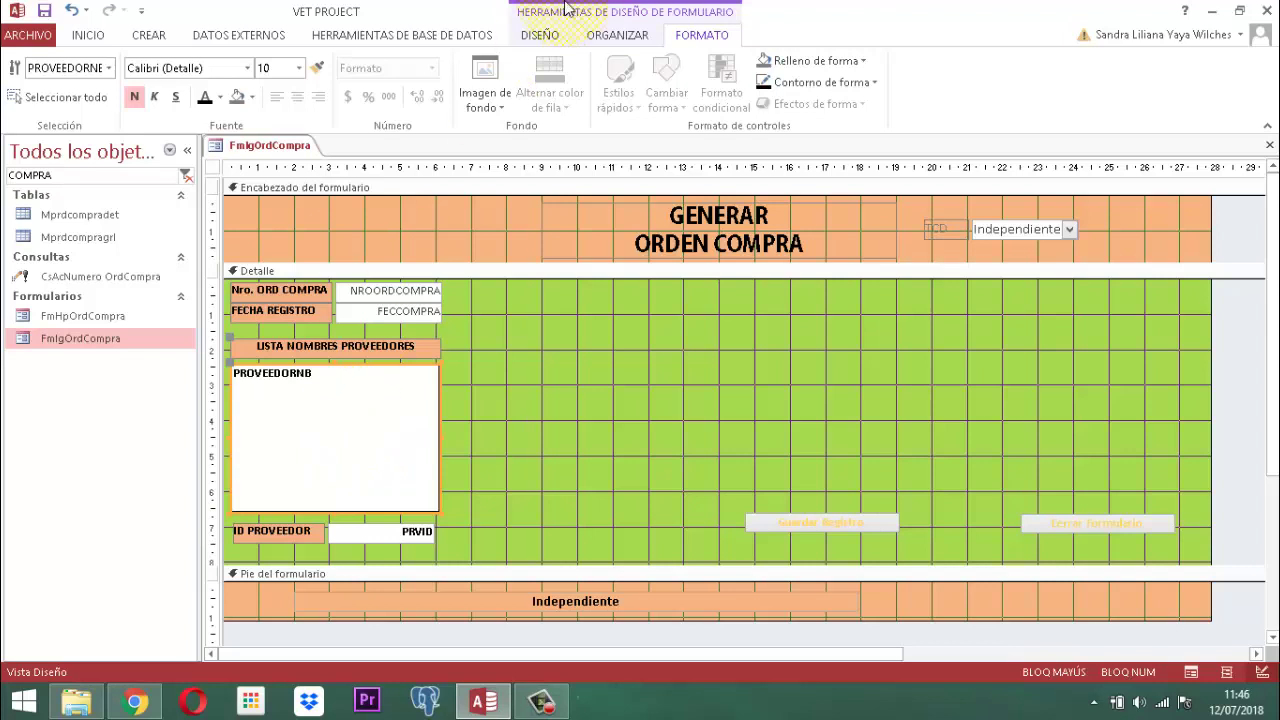
click(525, 37)
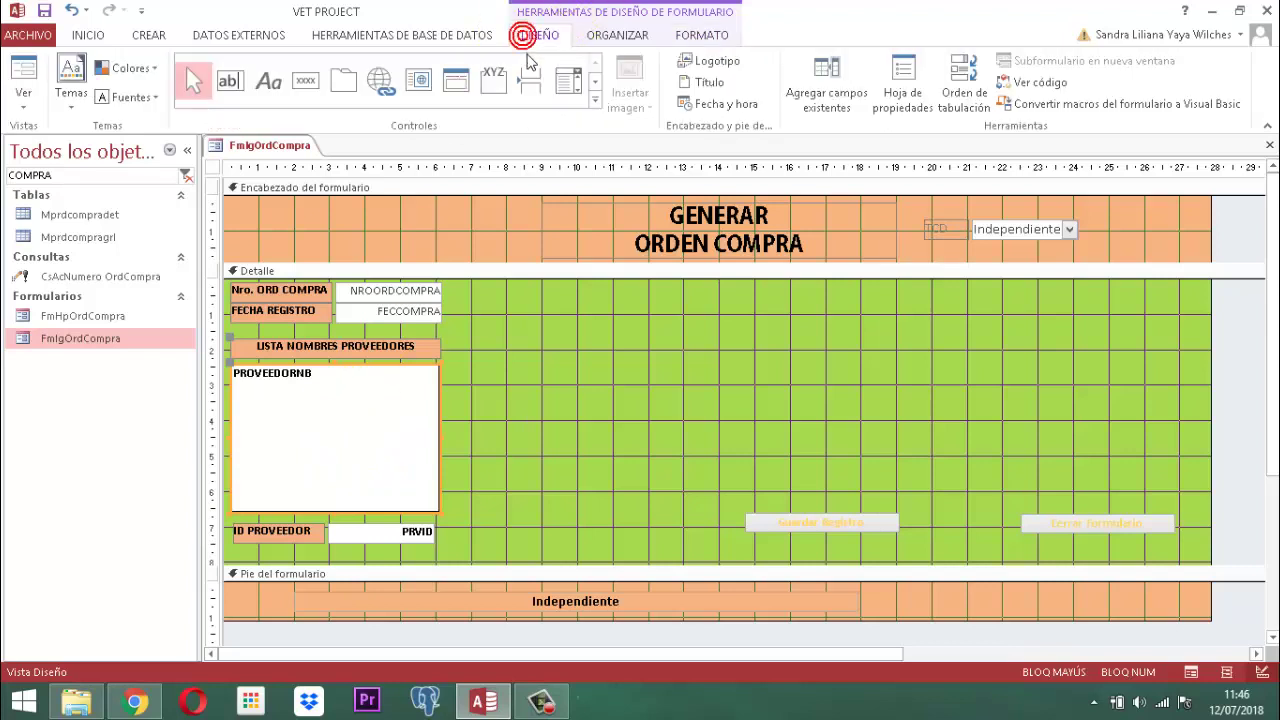
click(912, 102)
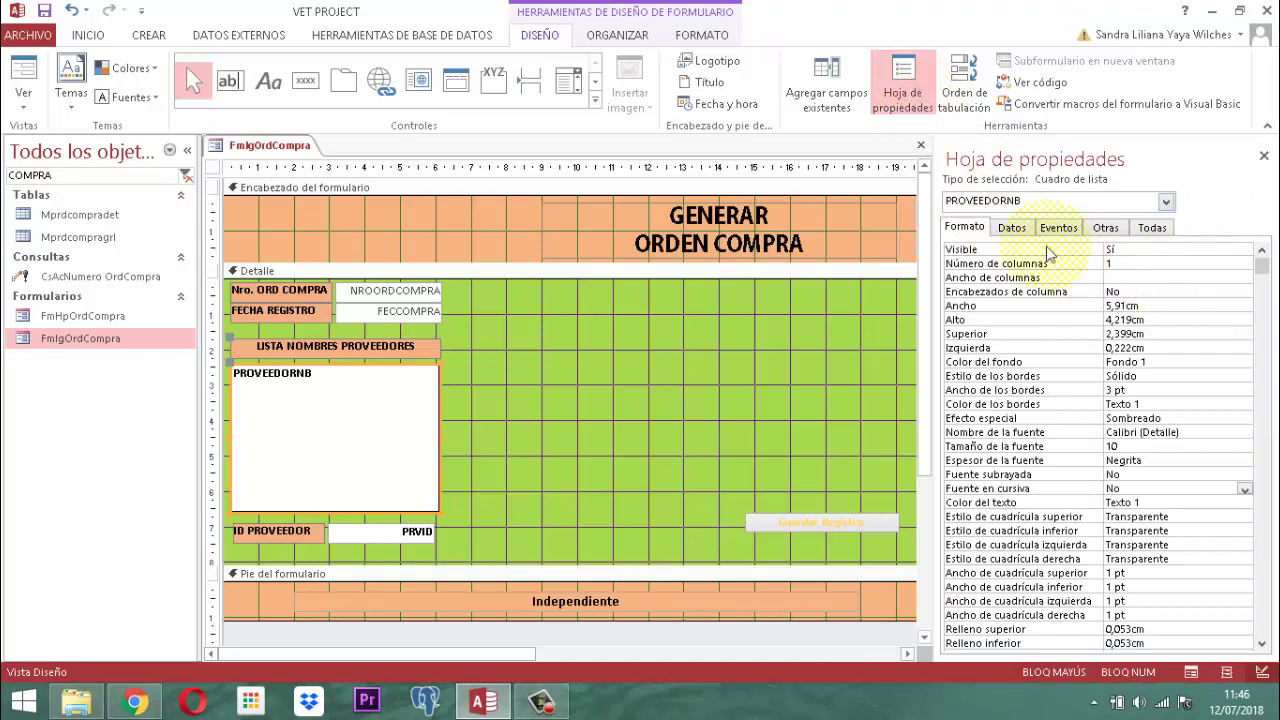
click(1013, 228)
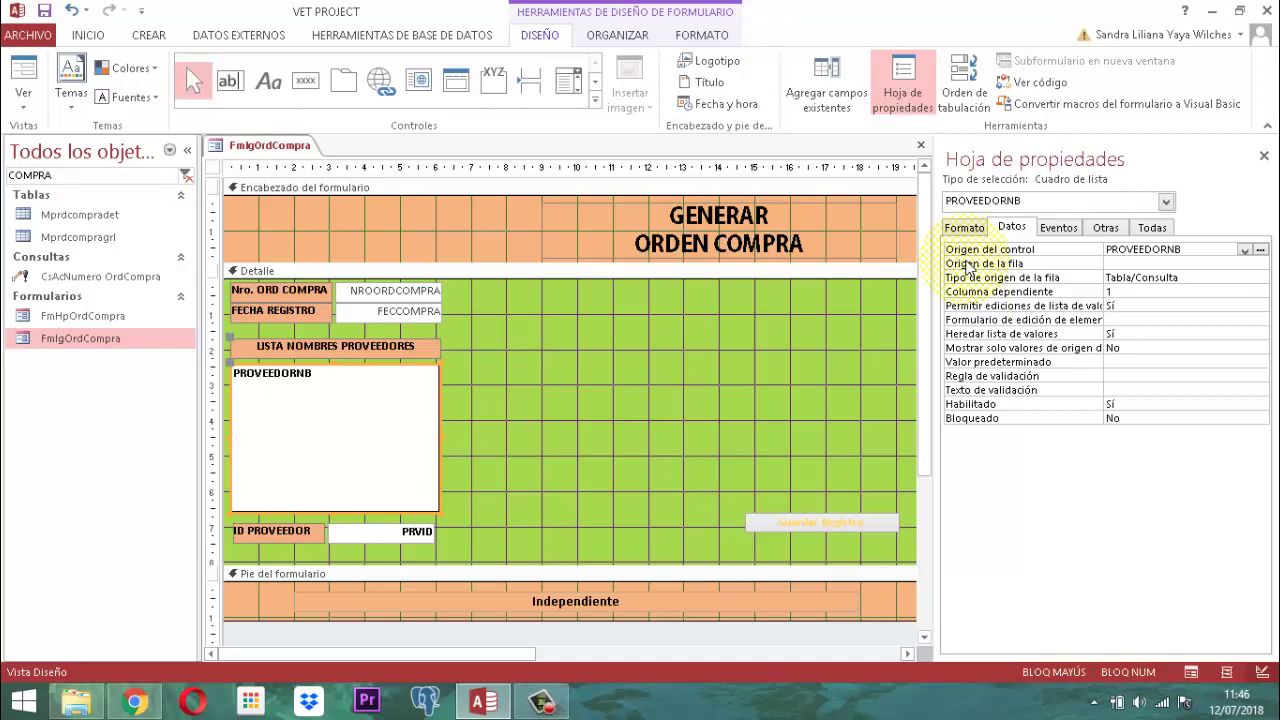
click(1130, 254)
click(1130, 254)
click(1127, 264)
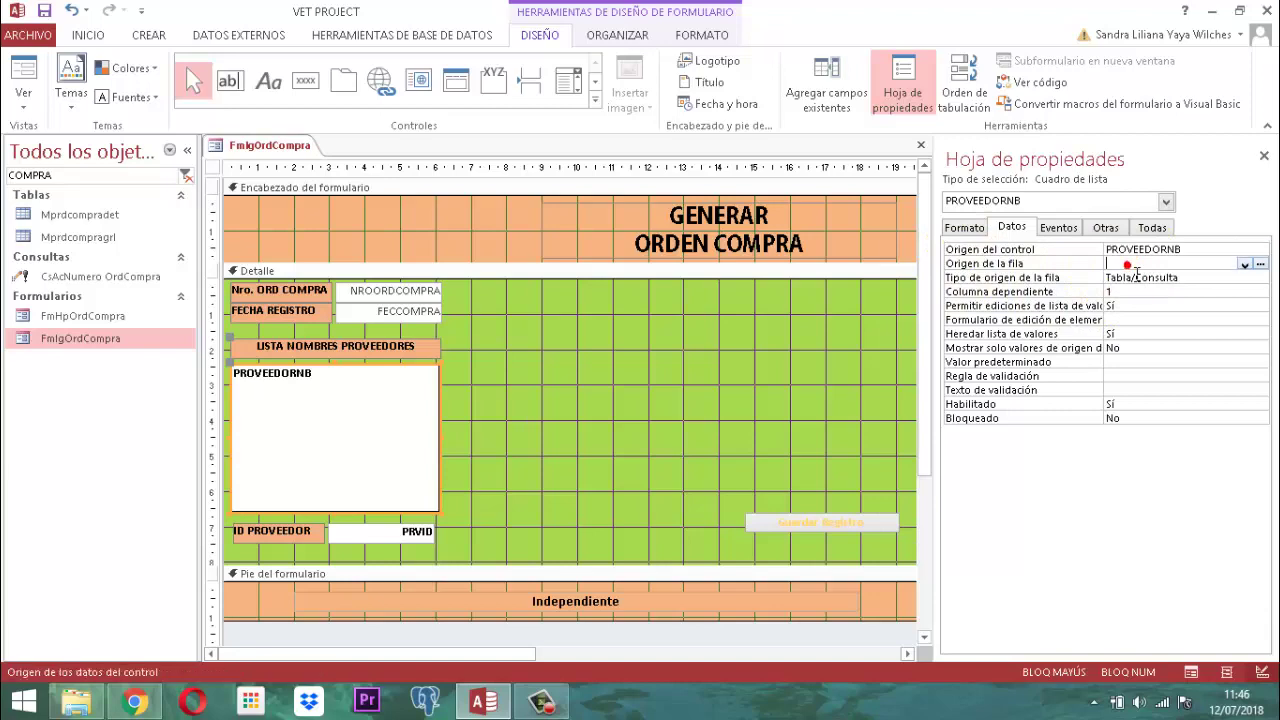
click(1260, 264)
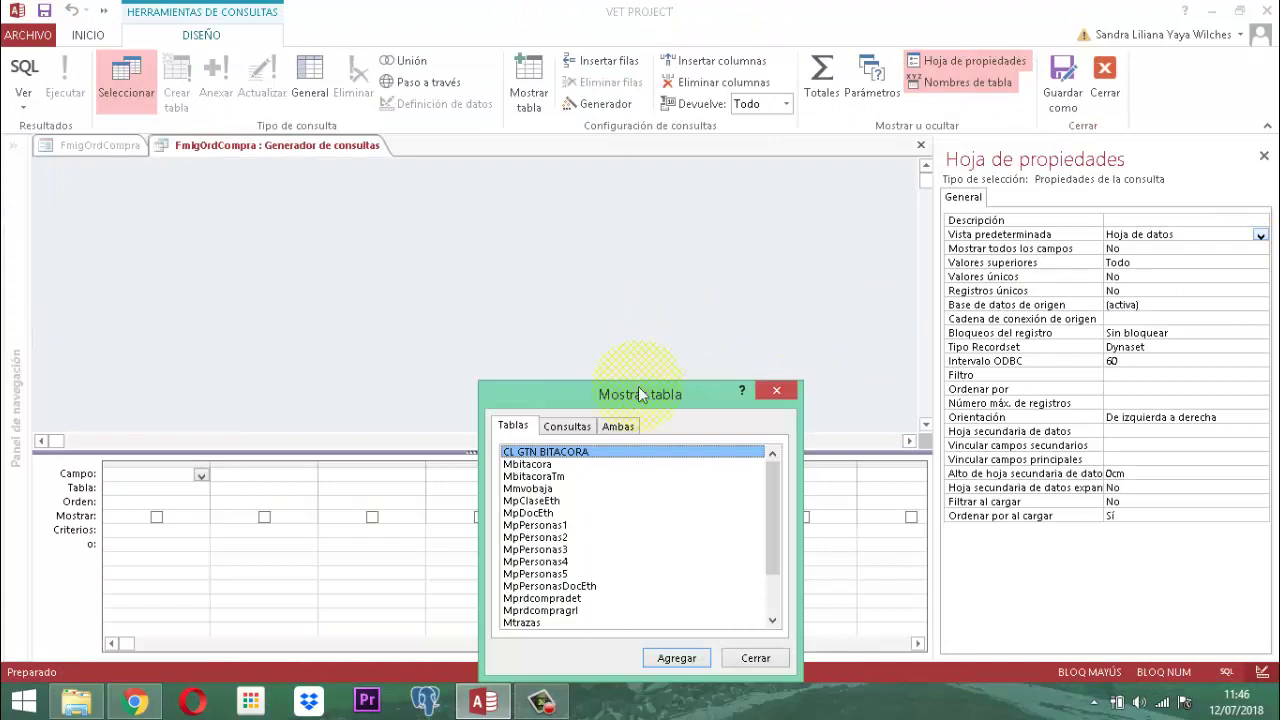
Add the CsPersonaPrv1 query as the data source in the query builder and close the Mostrar tabla dialog
click(568, 427)
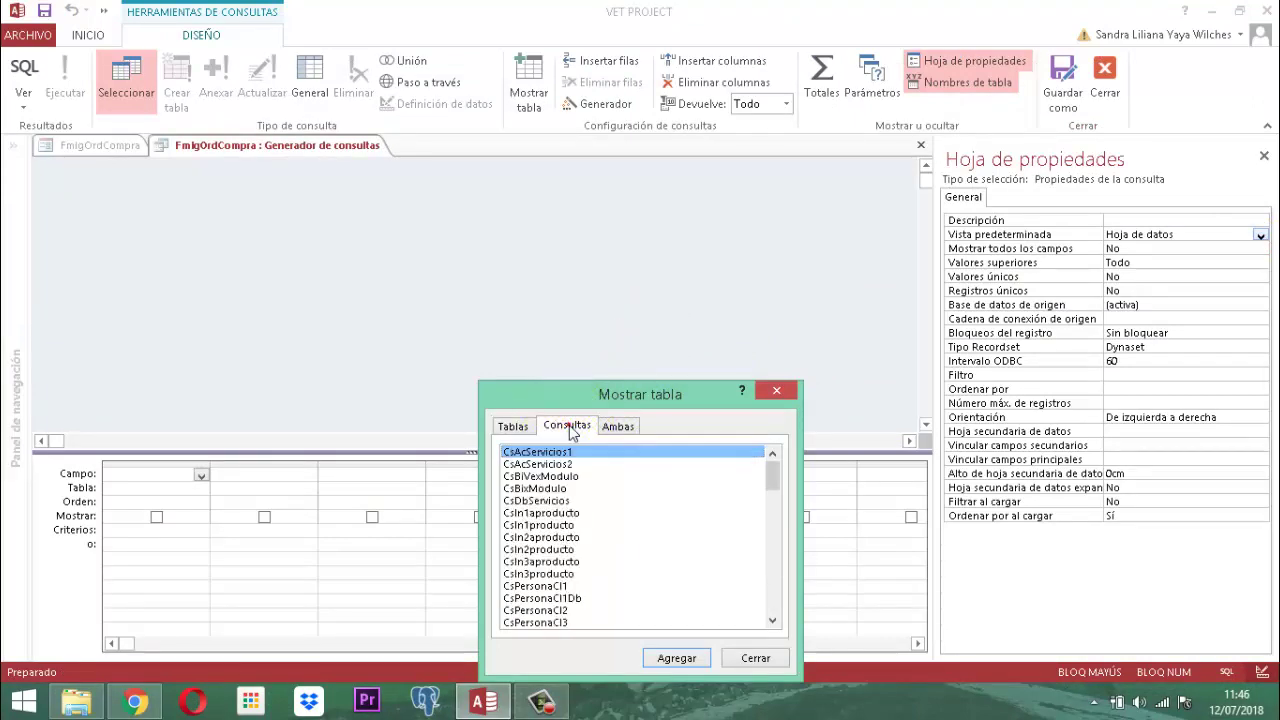
scroll(578, 480, down, 2)
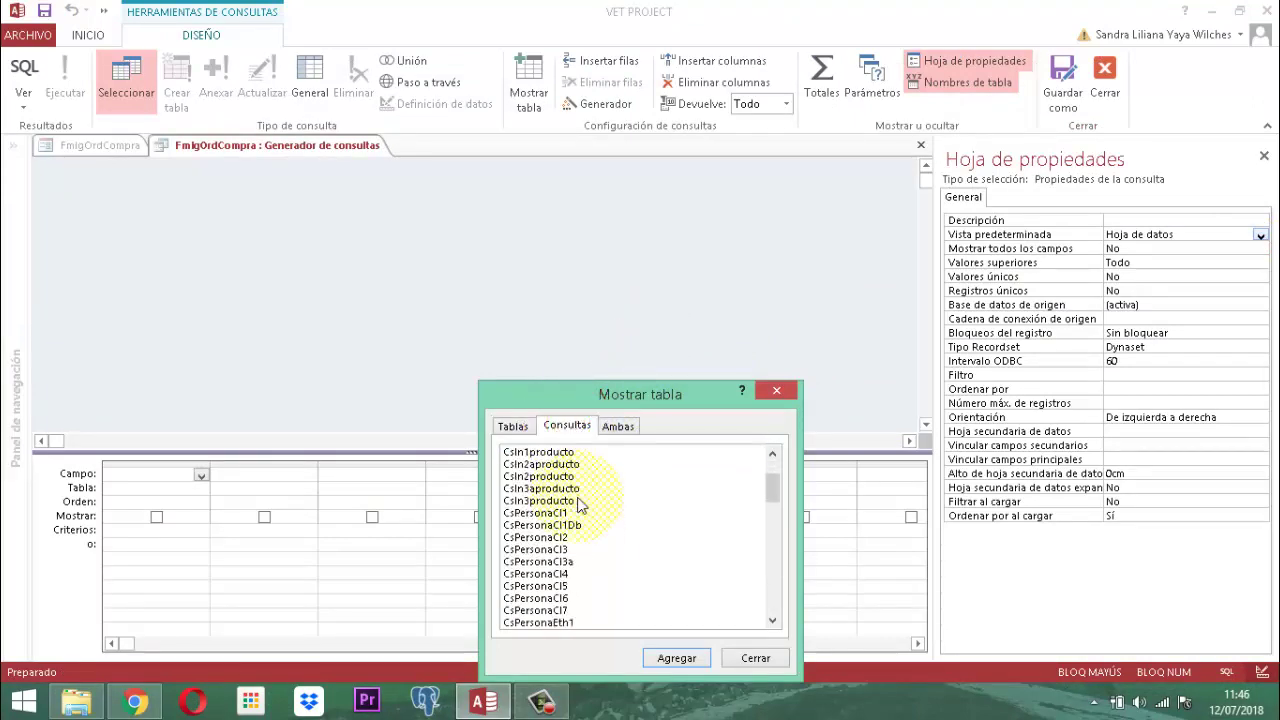
scroll(581, 506, down, 2)
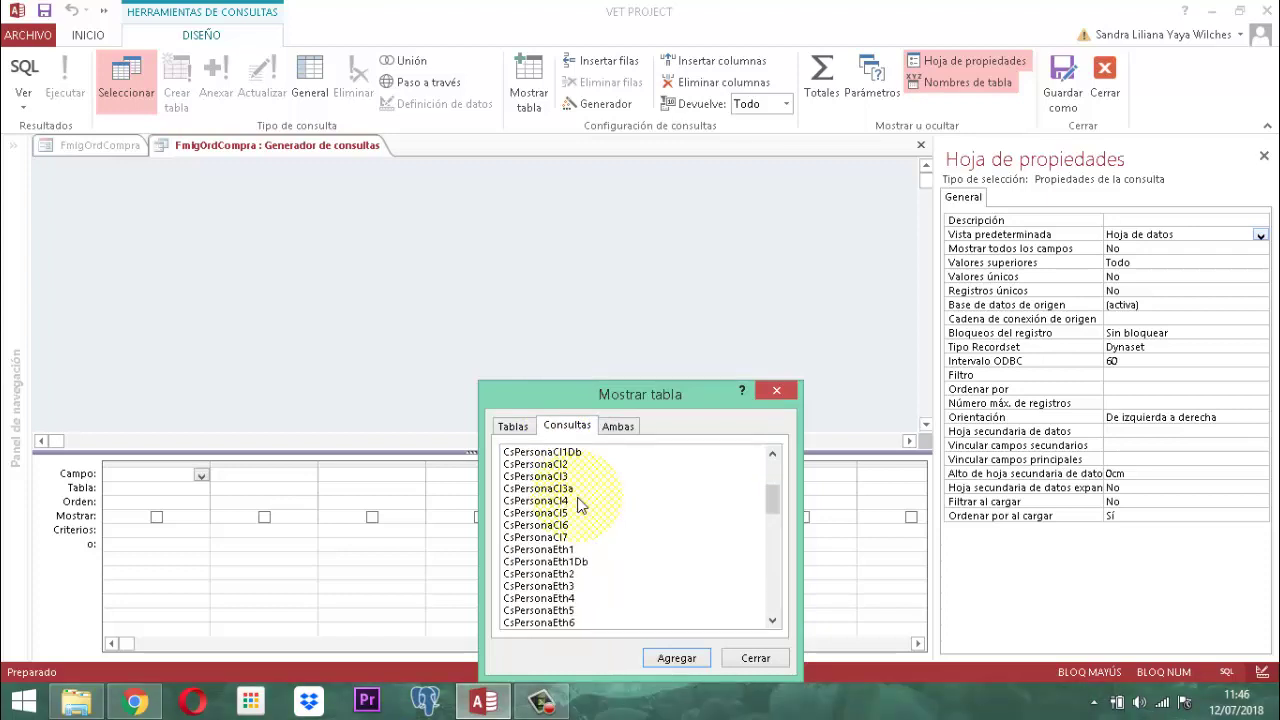
scroll(580, 506, down, 3)
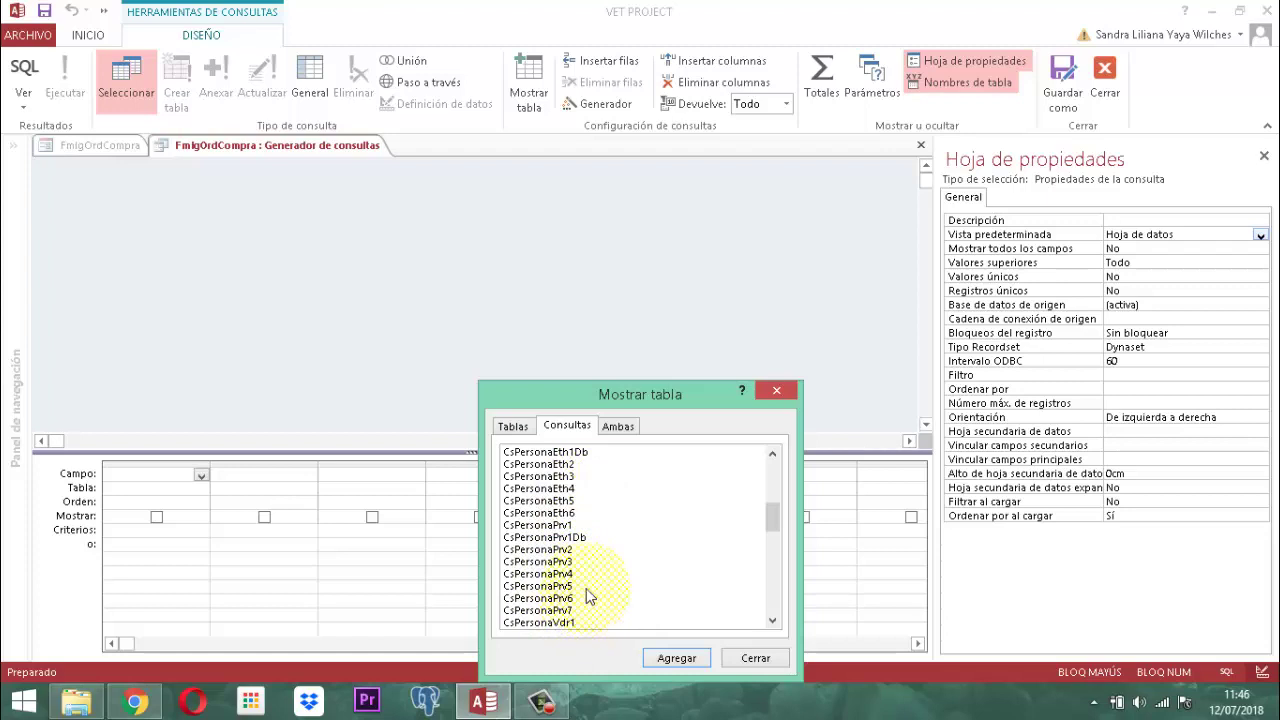
click(565, 527)
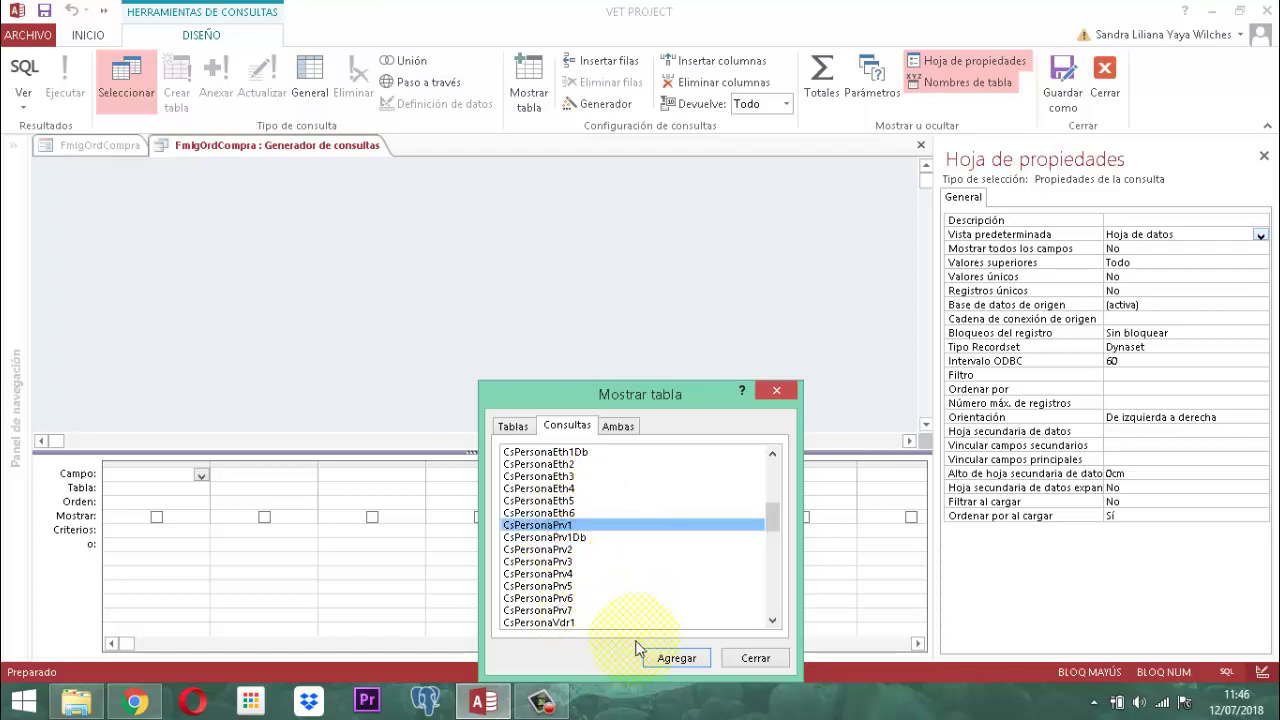
click(667, 660)
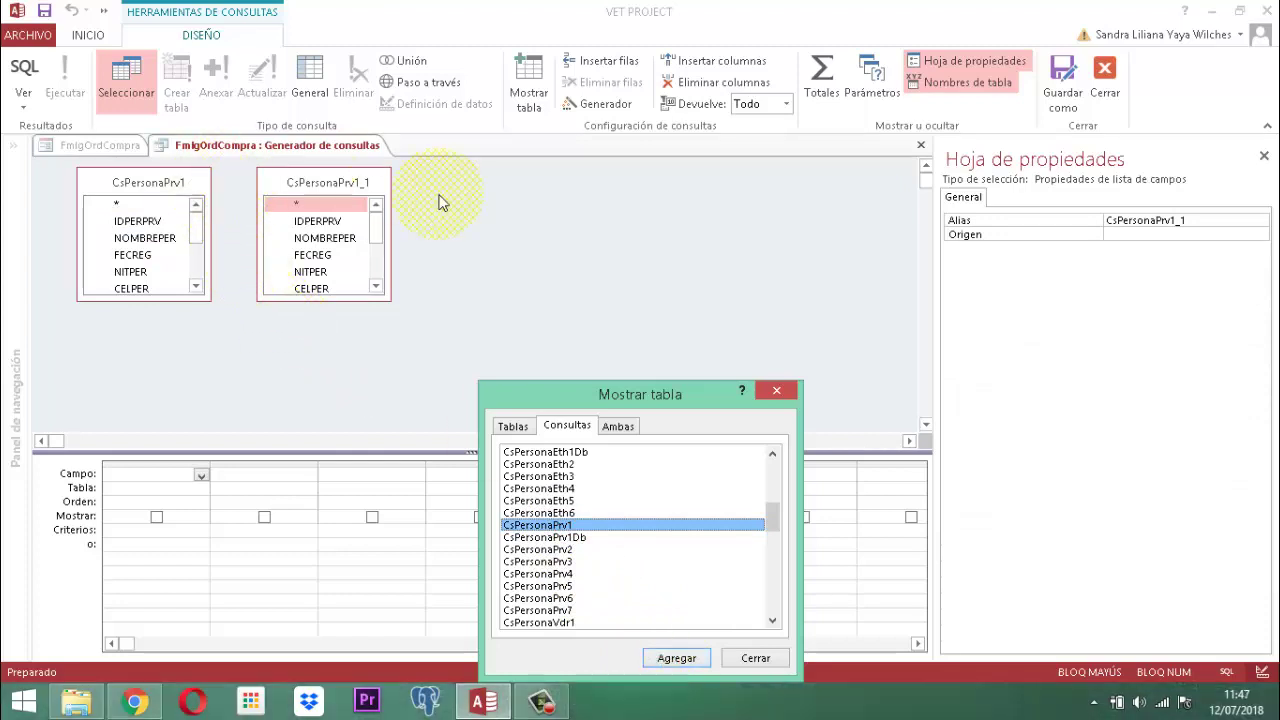
click(752, 660)
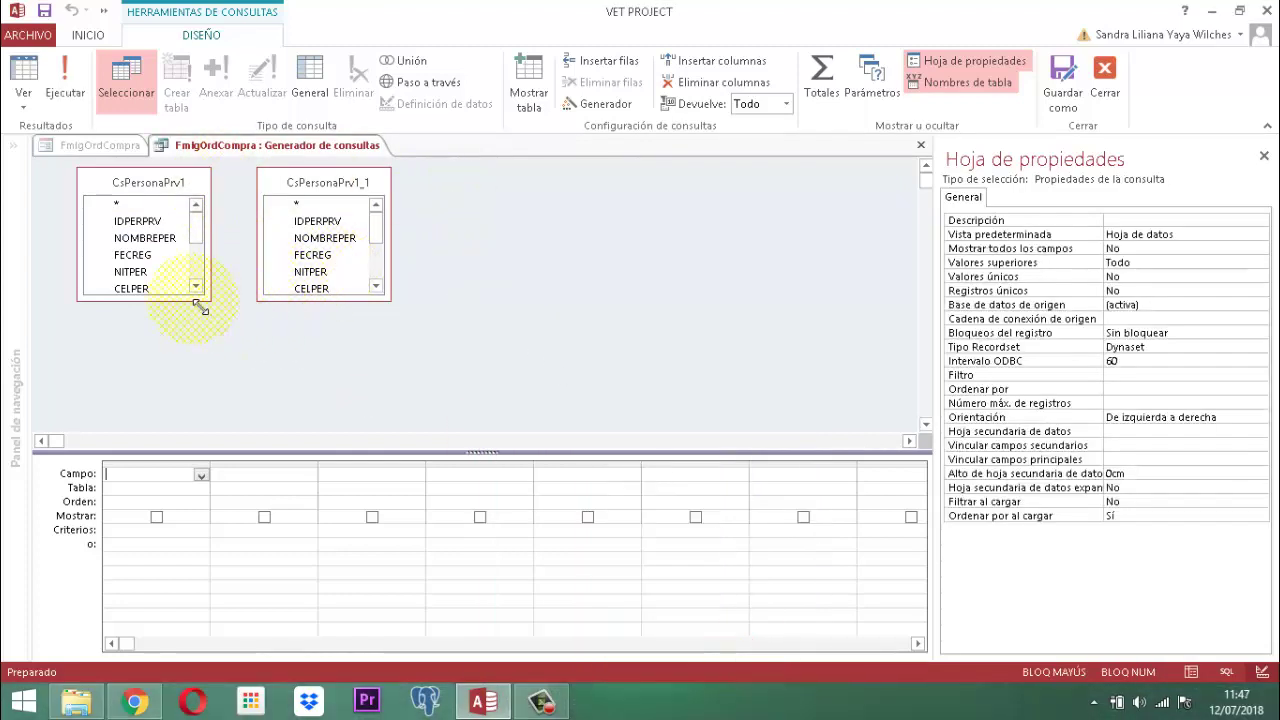
Remove the duplicate CsPersonaPrv1_1 source from the query and lengthen the CsPersonaPrv1 field list
click(323, 186)
right_click(323, 186)
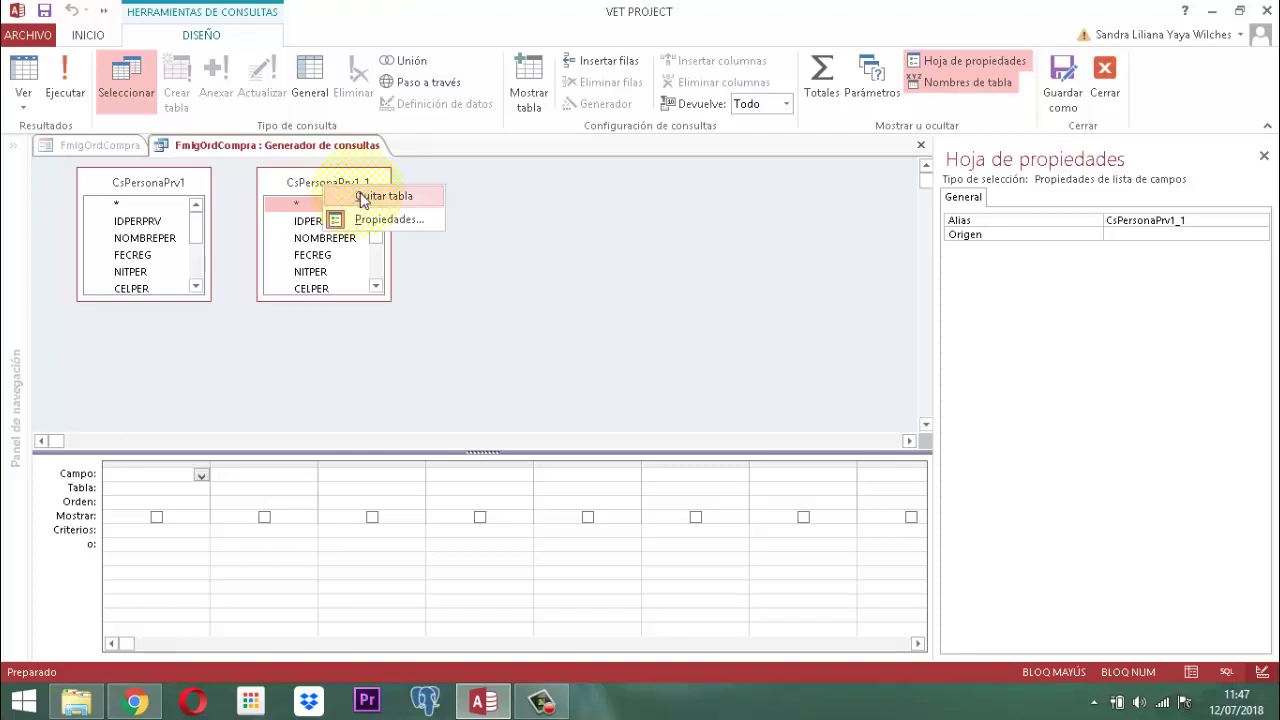
click(360, 194)
drag(171, 299, 234, 376)
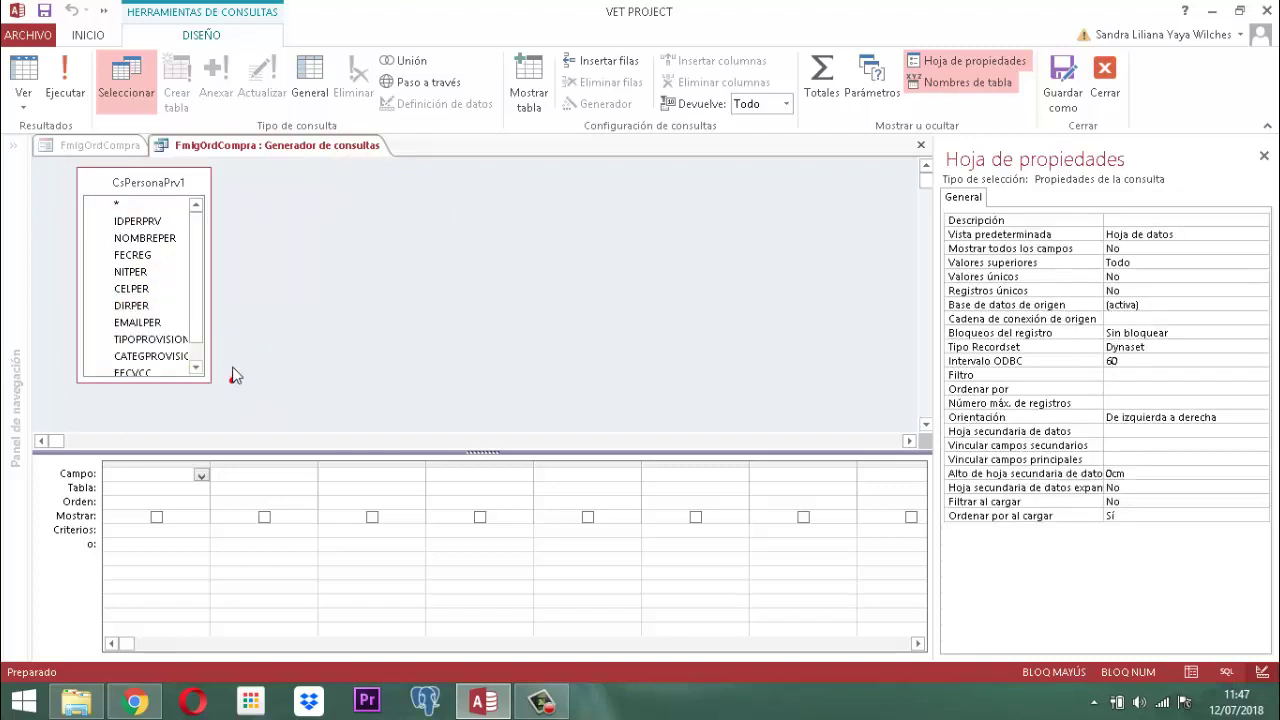
Add NOMBREPER and IDPERPRV, in that order, as output columns of the query
double_click(140, 239)
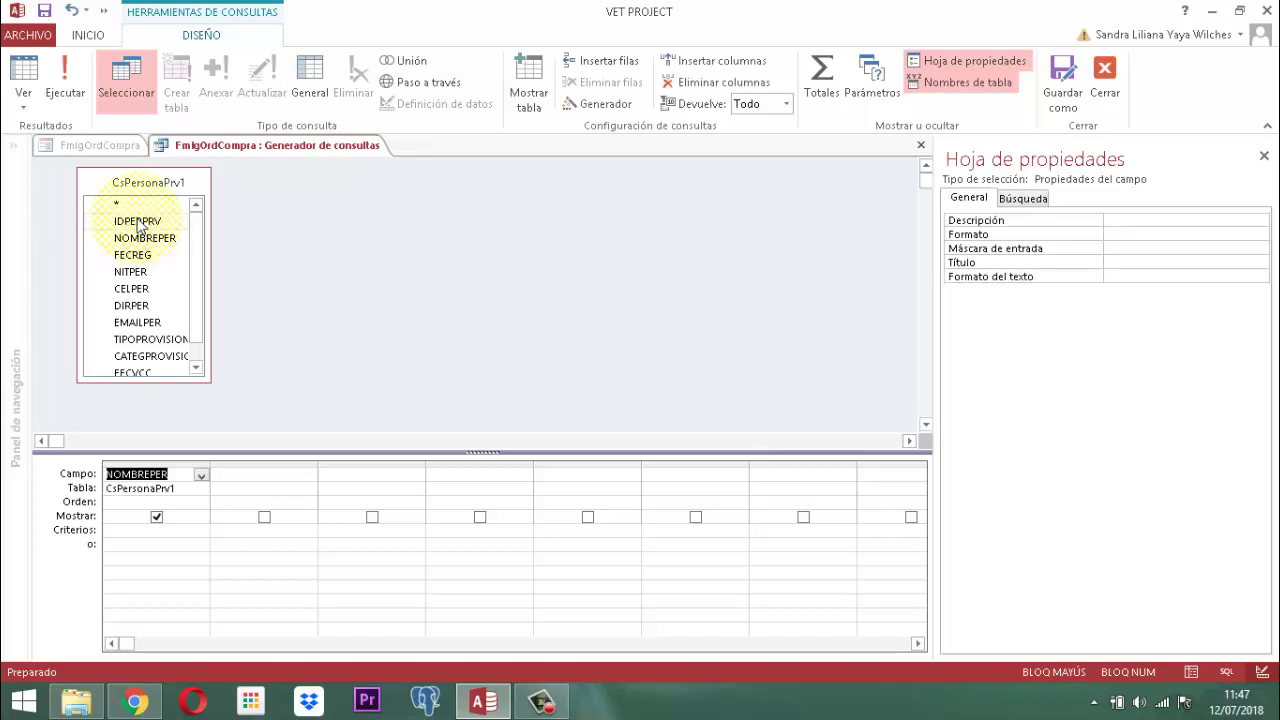
click(136, 219)
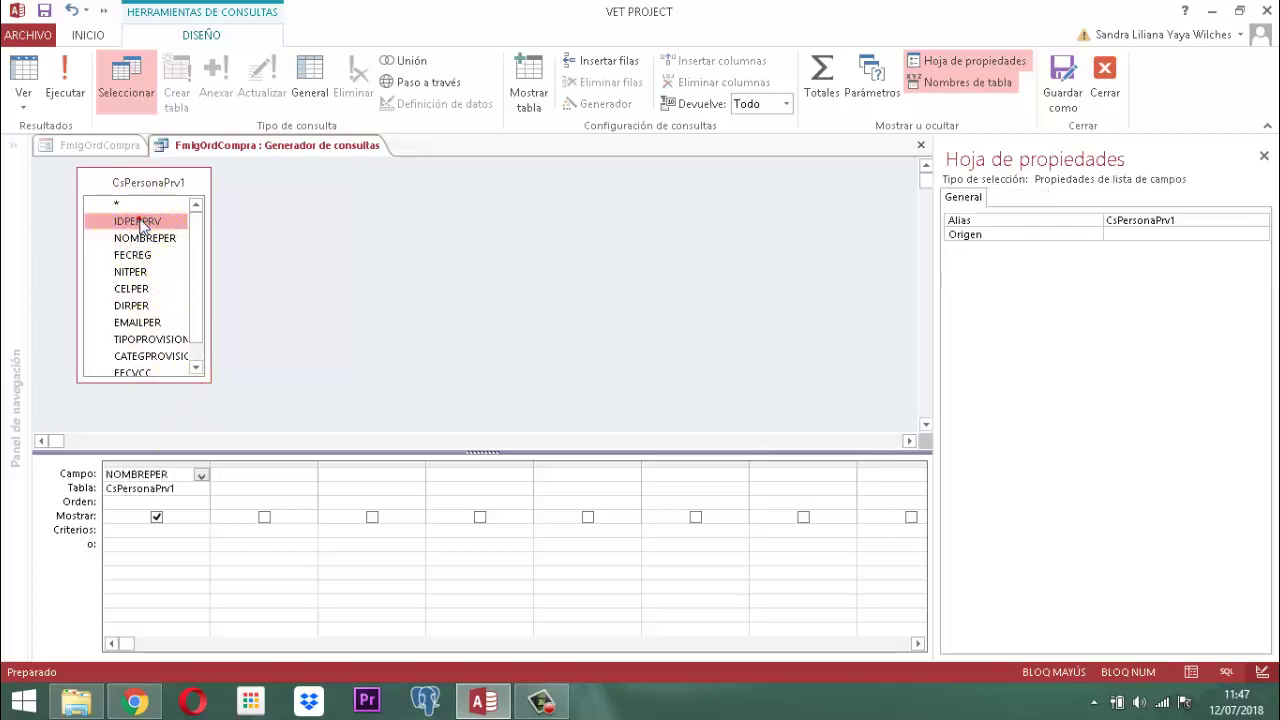
drag(151, 219, 228, 487)
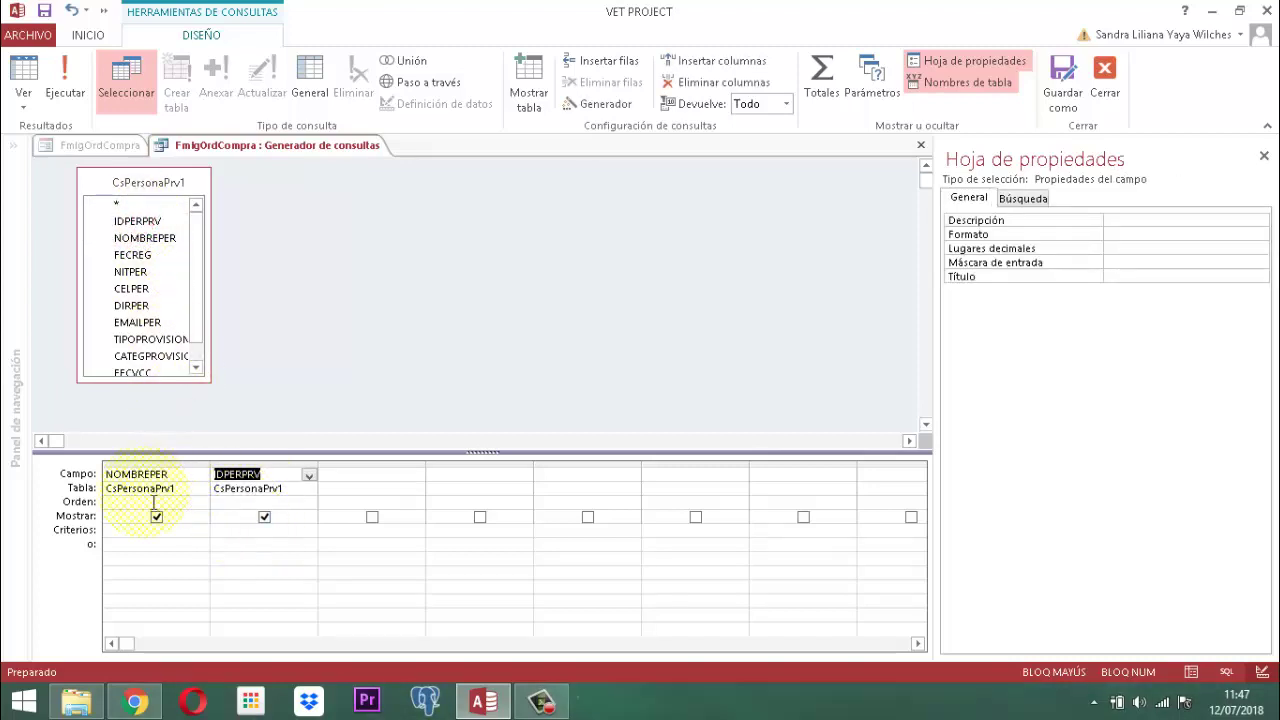
Preview the query's records, return to its design, and close the builder, saving the SQL statement as the list box's row source
click(72, 88)
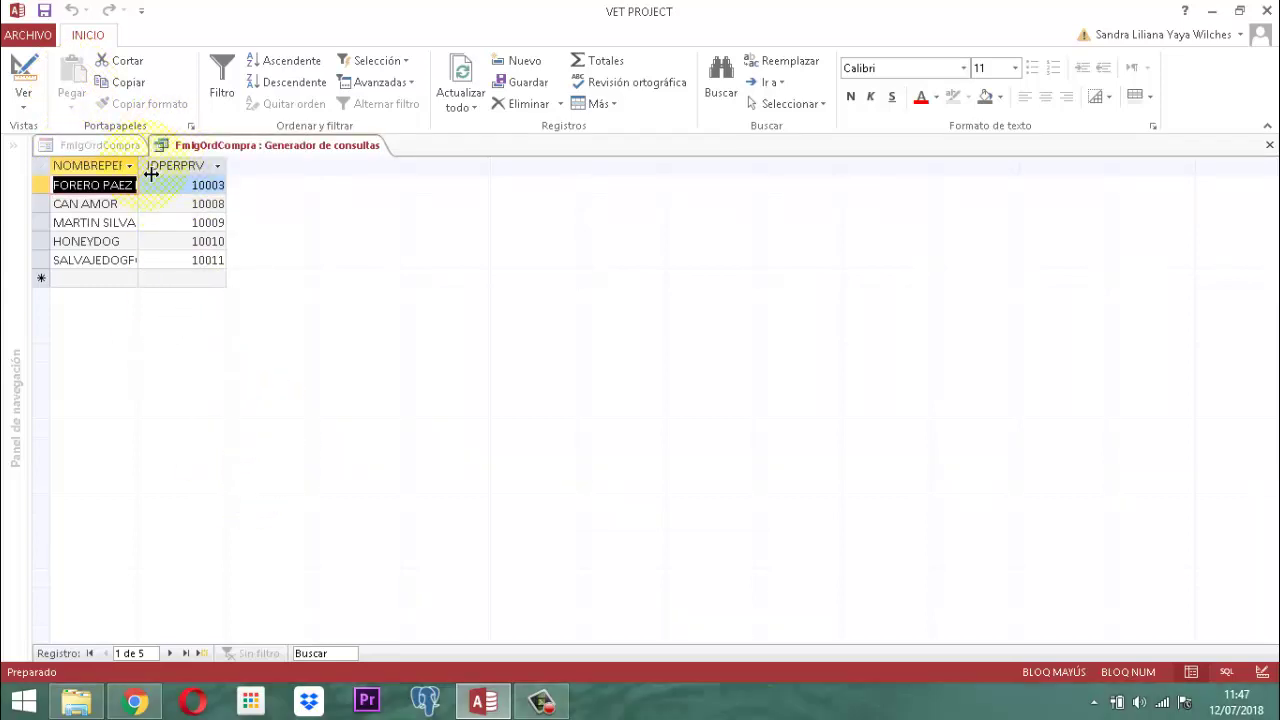
double_click(153, 173)
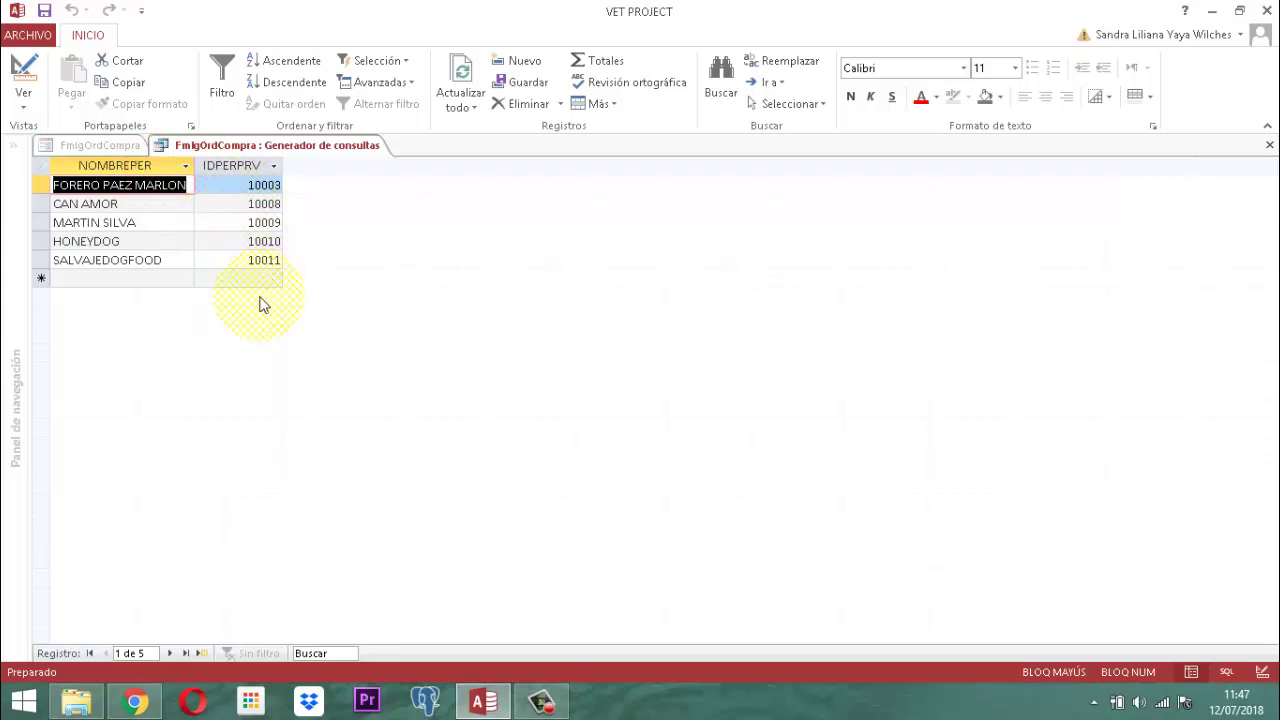
click(27, 72)
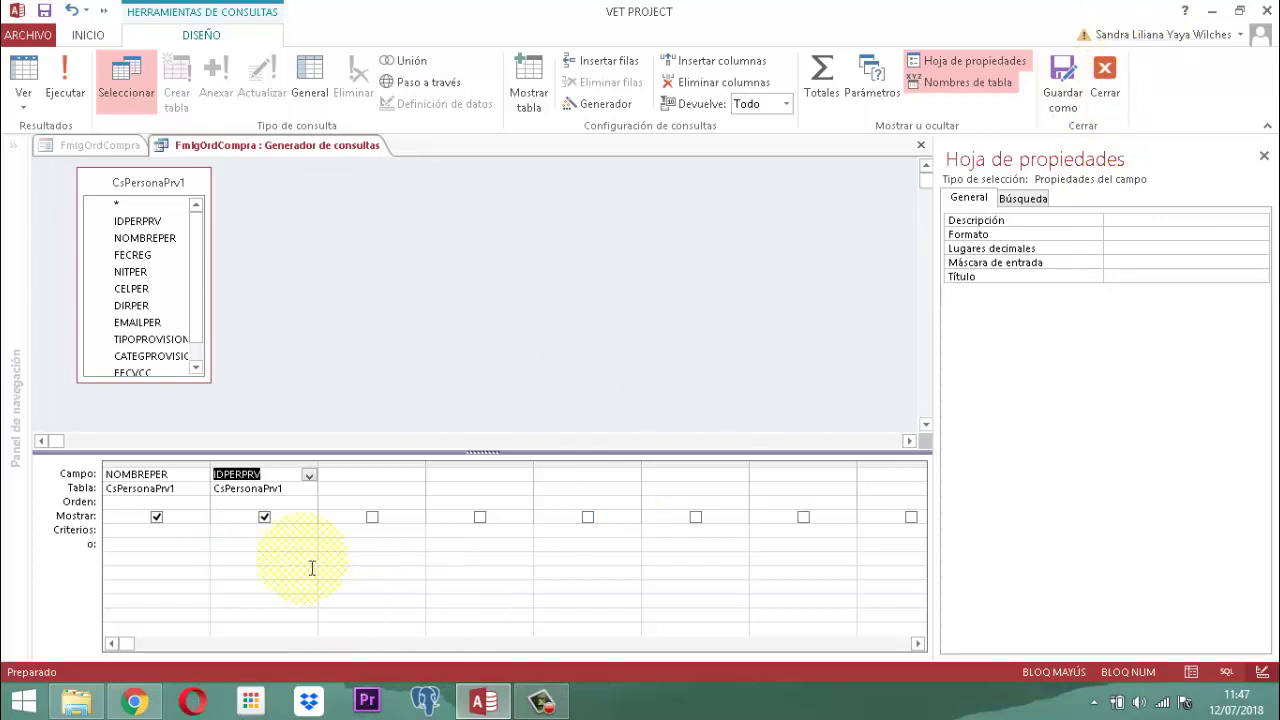
click(1104, 72)
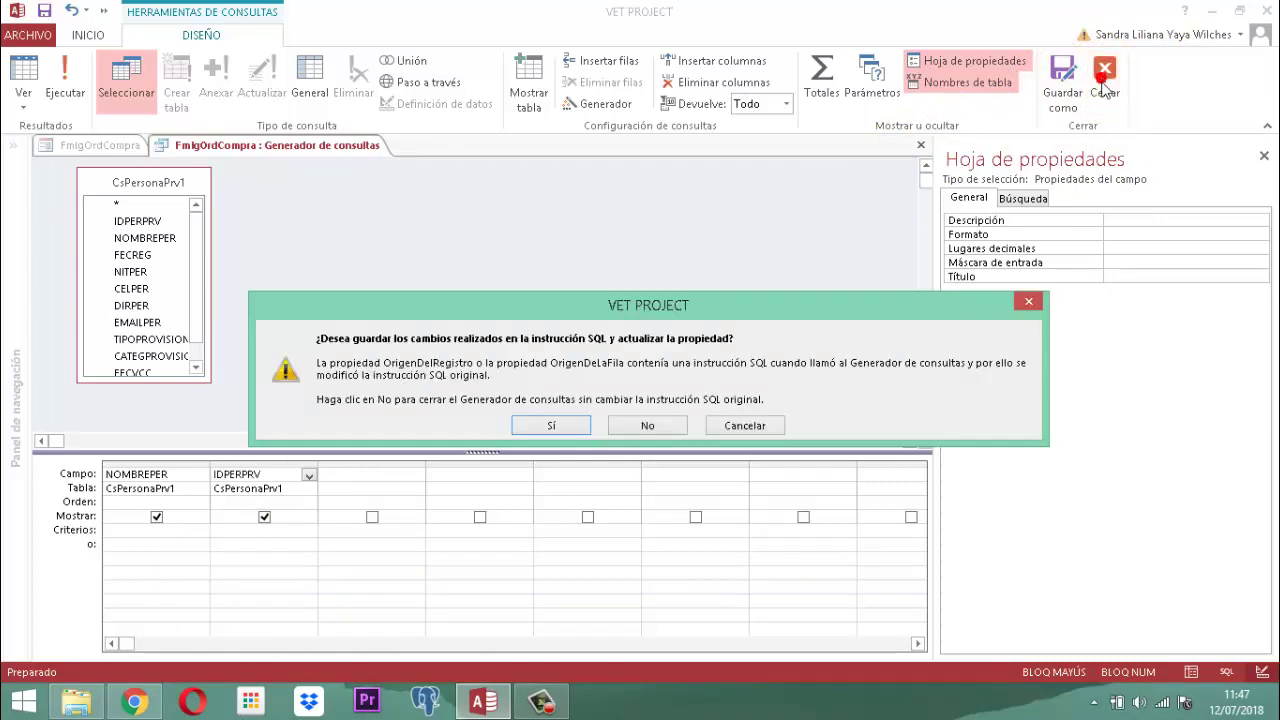
click(549, 426)
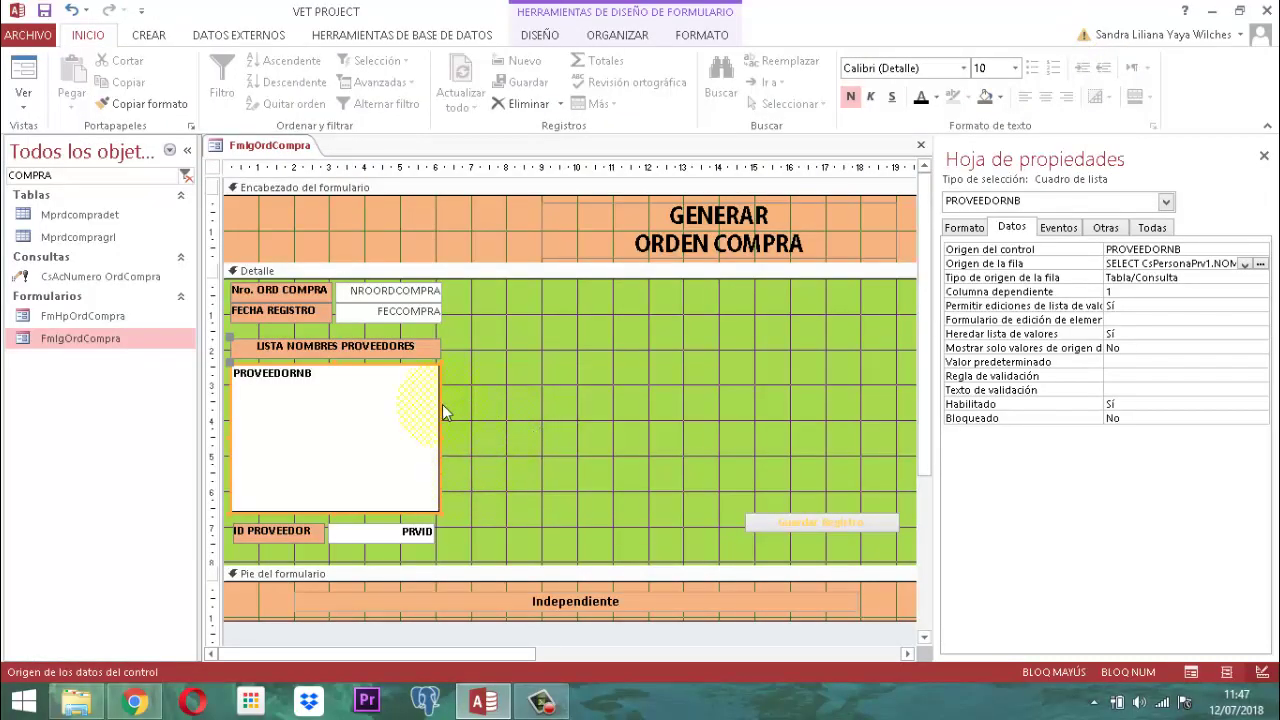
Set the number of columns of the PROVEEDORNB list box to 2
click(370, 540)
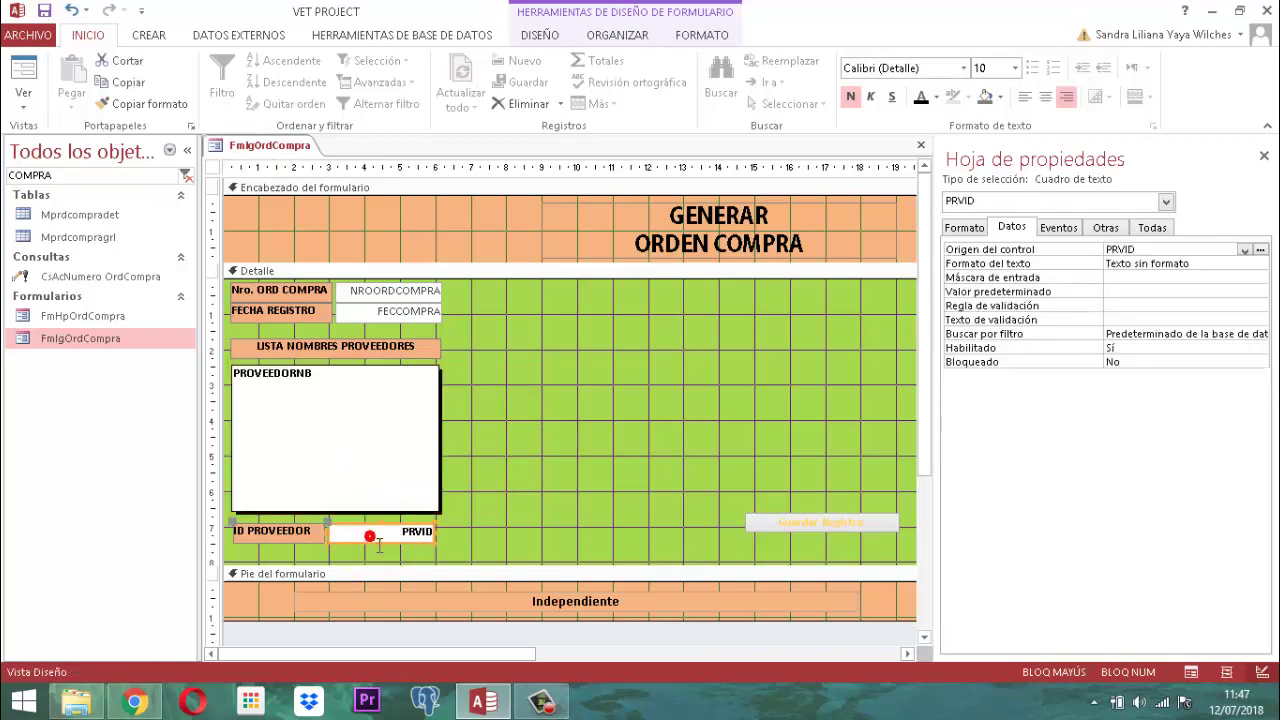
click(384, 487)
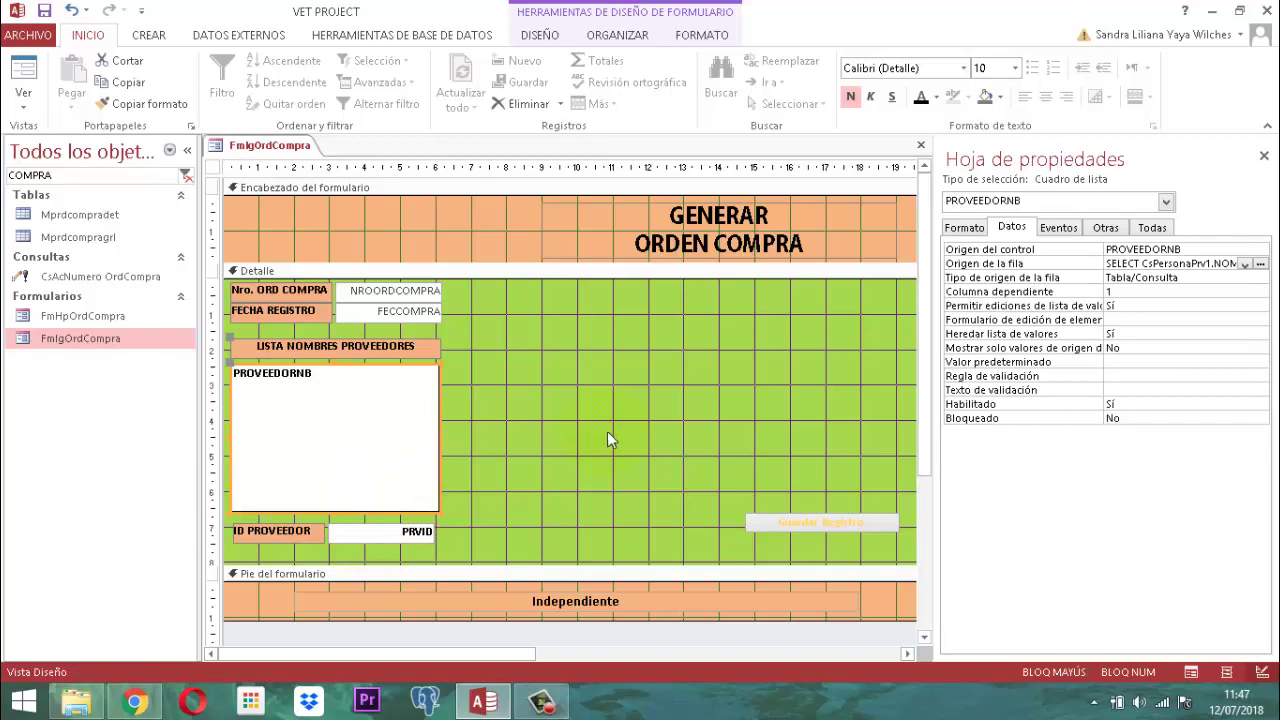
click(960, 228)
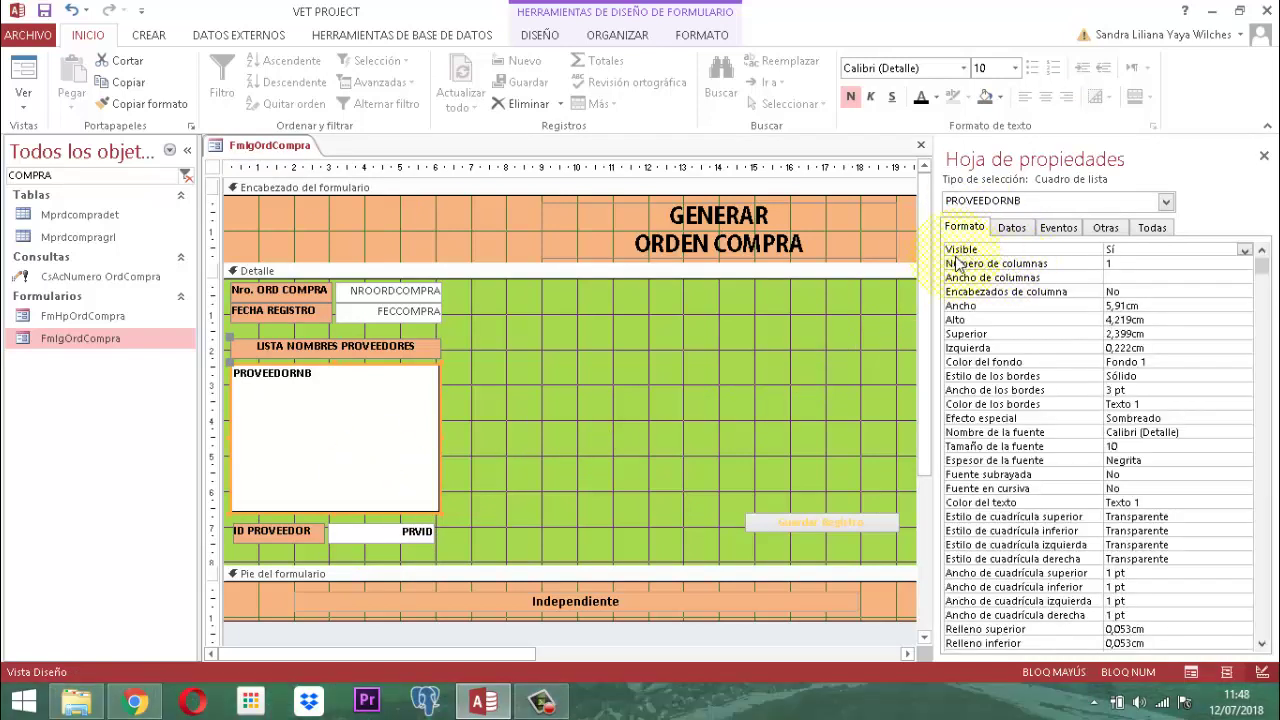
click(1131, 263)
key(BackSpace)
text(2)
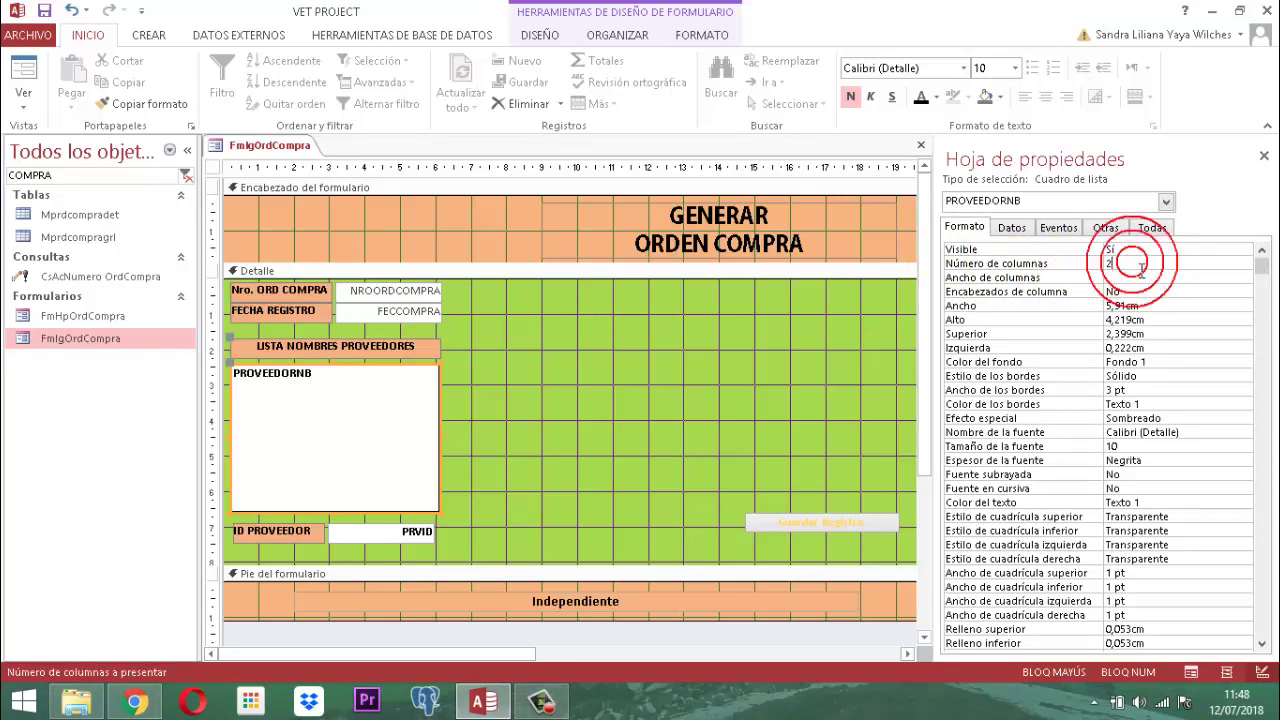
key(Return)
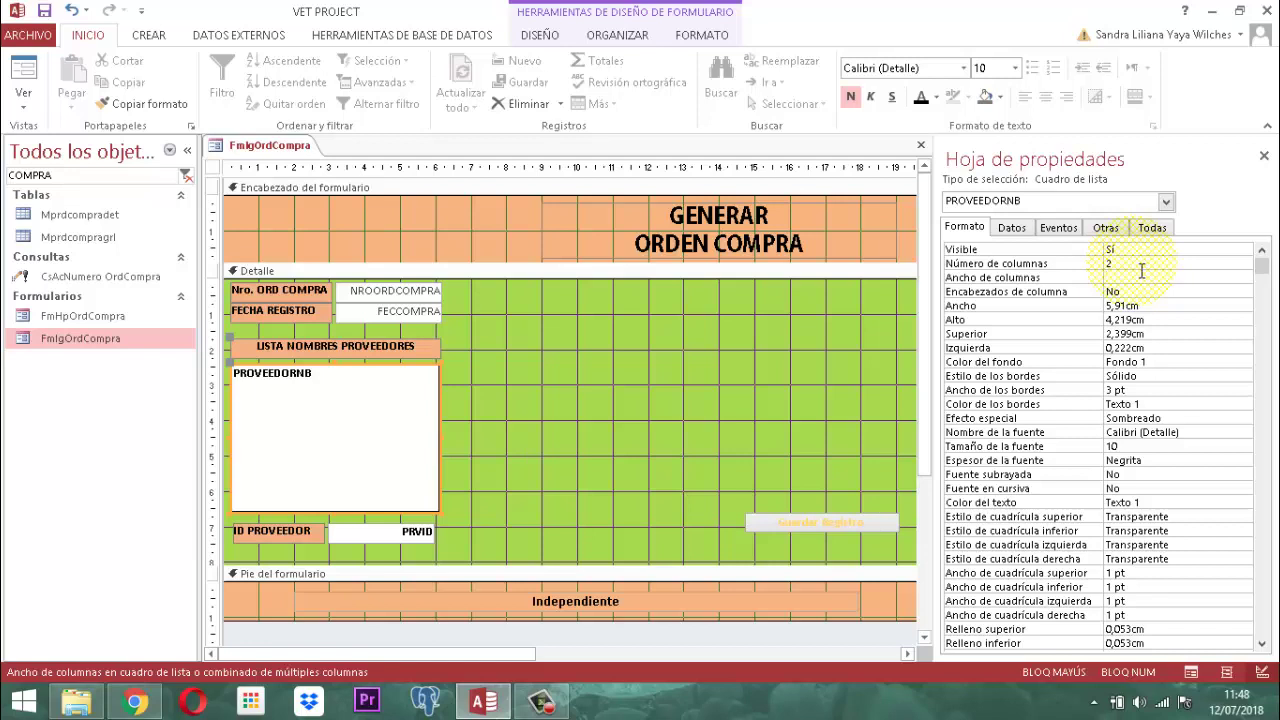
Set the column widths of the PROVEEDORNB list box to 8 cm and 0 cm (8;0)
text(8)
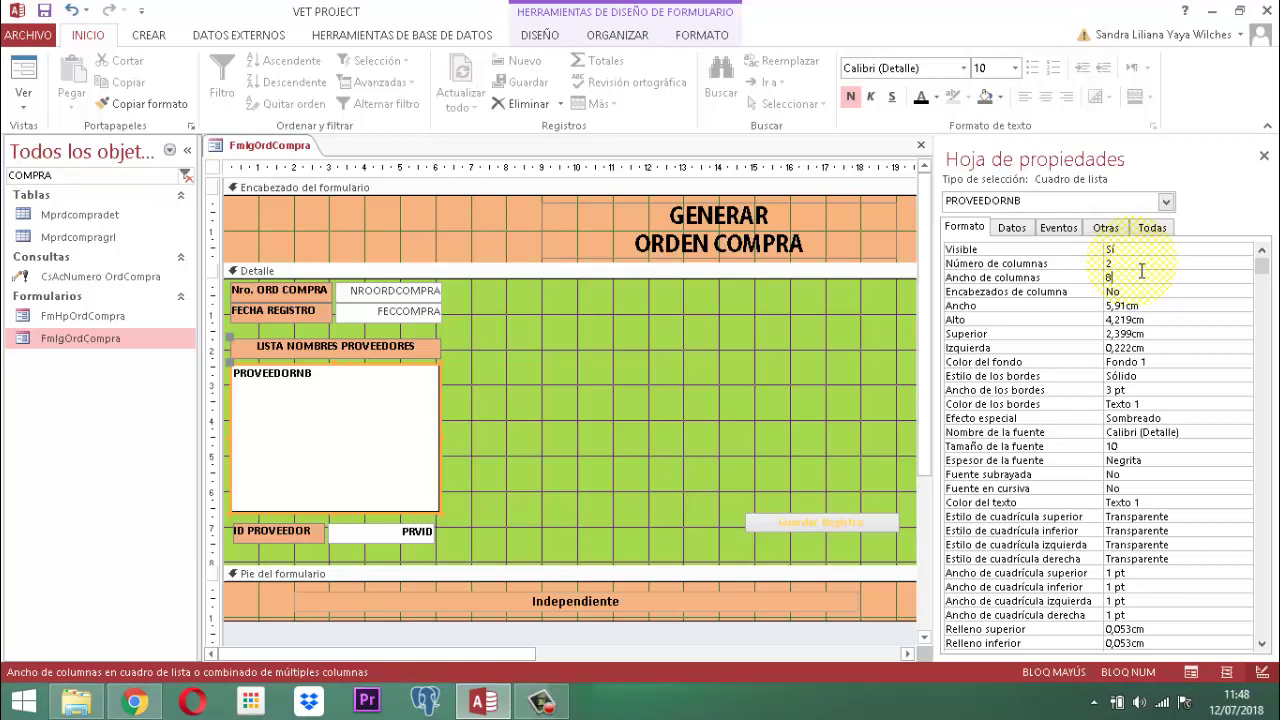
text(0)
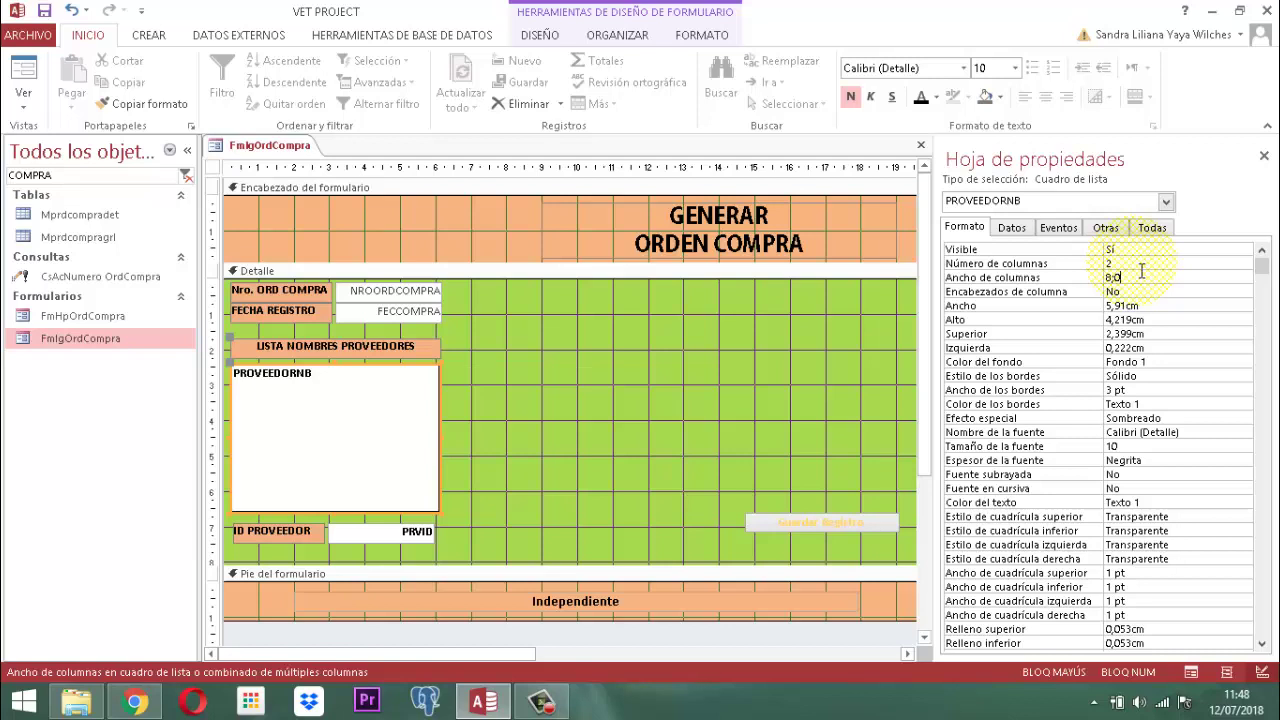
key(Return)
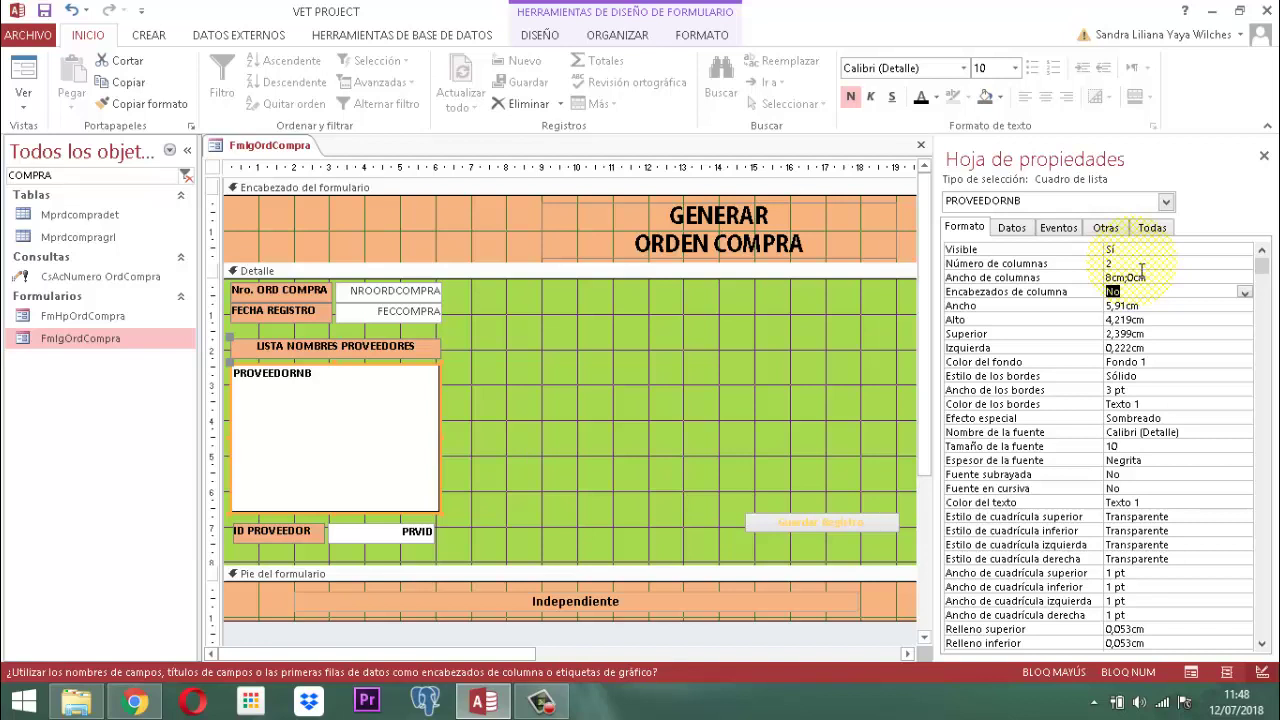
key(Return)
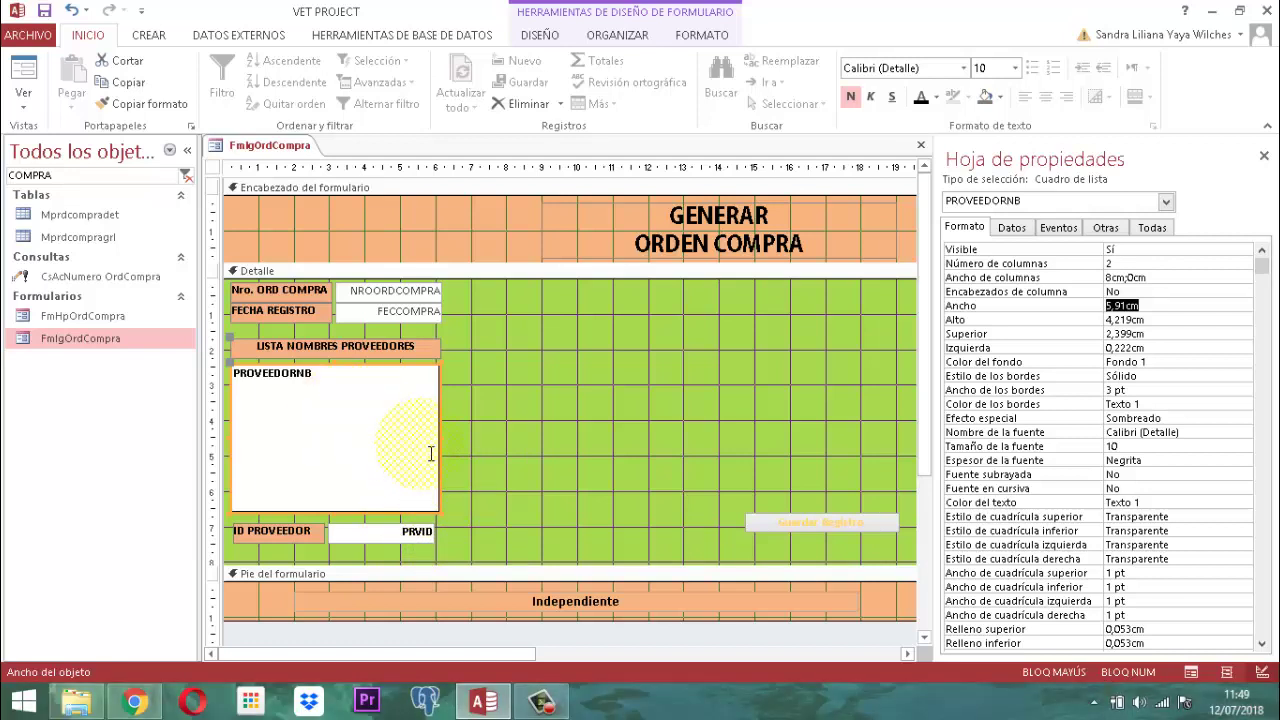
Create a code-based On Click event procedure for the PROVEEDORNB list box
click(388, 533)
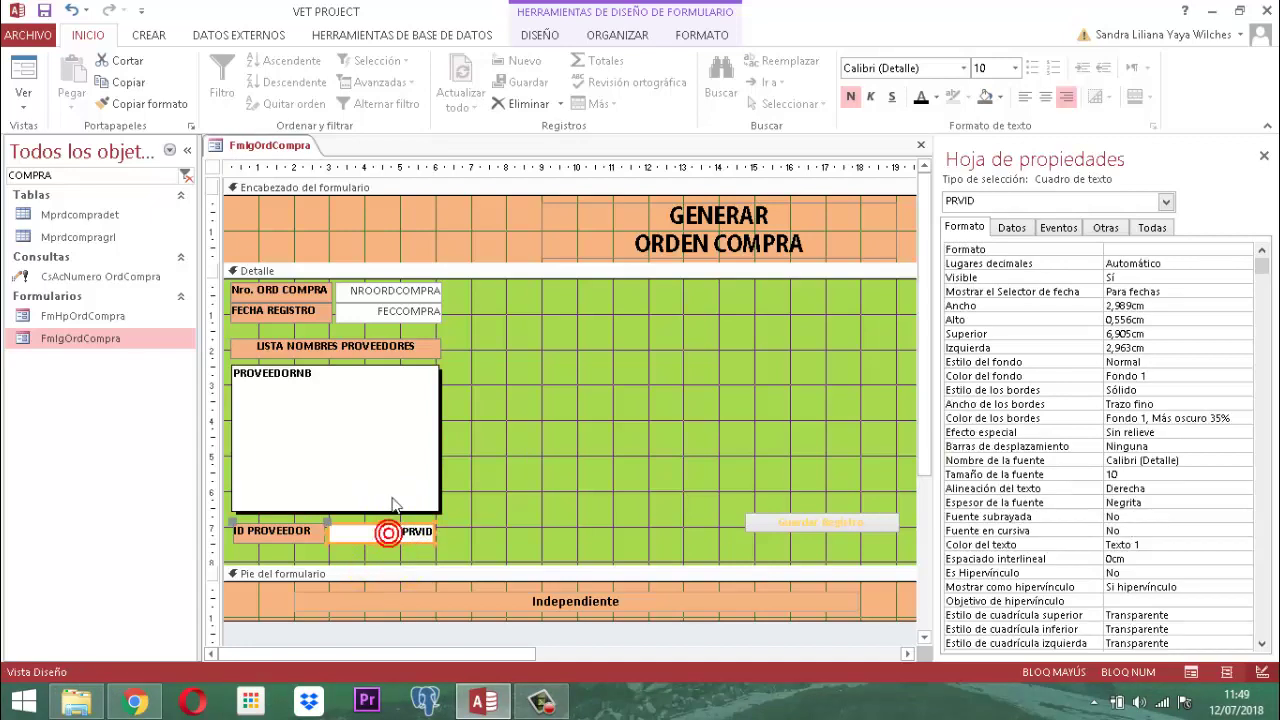
click(398, 495)
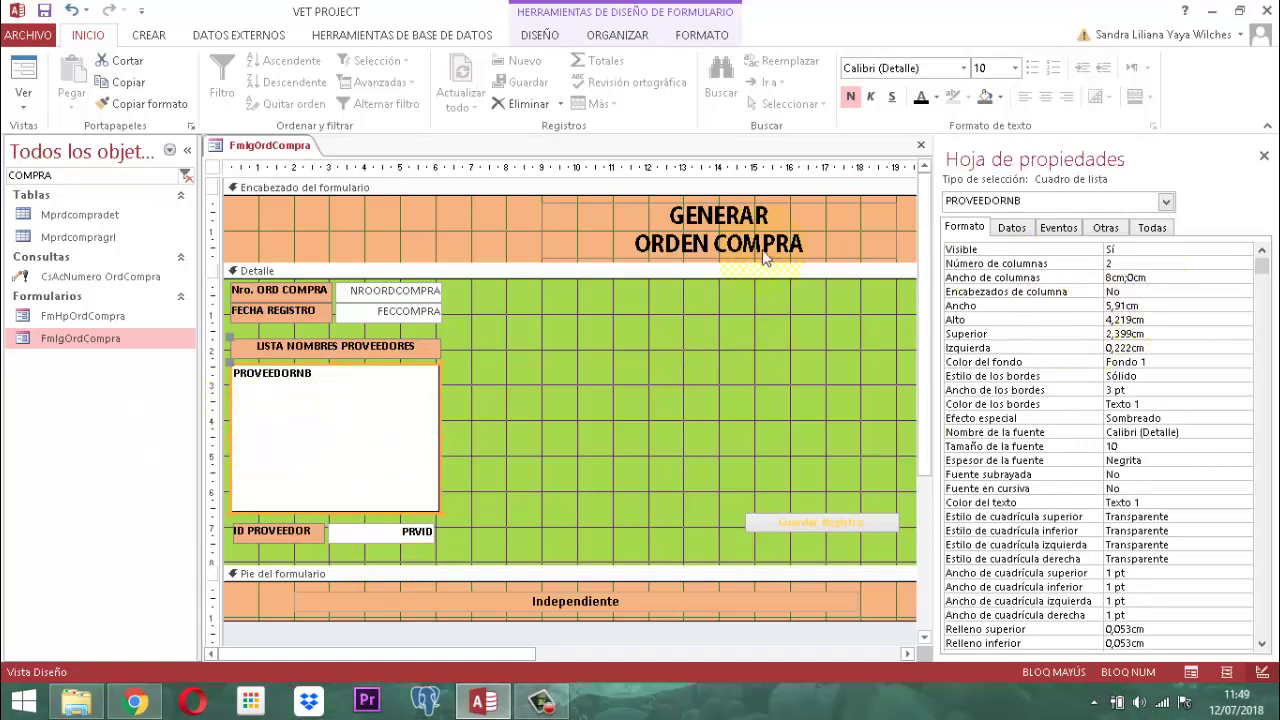
click(1057, 227)
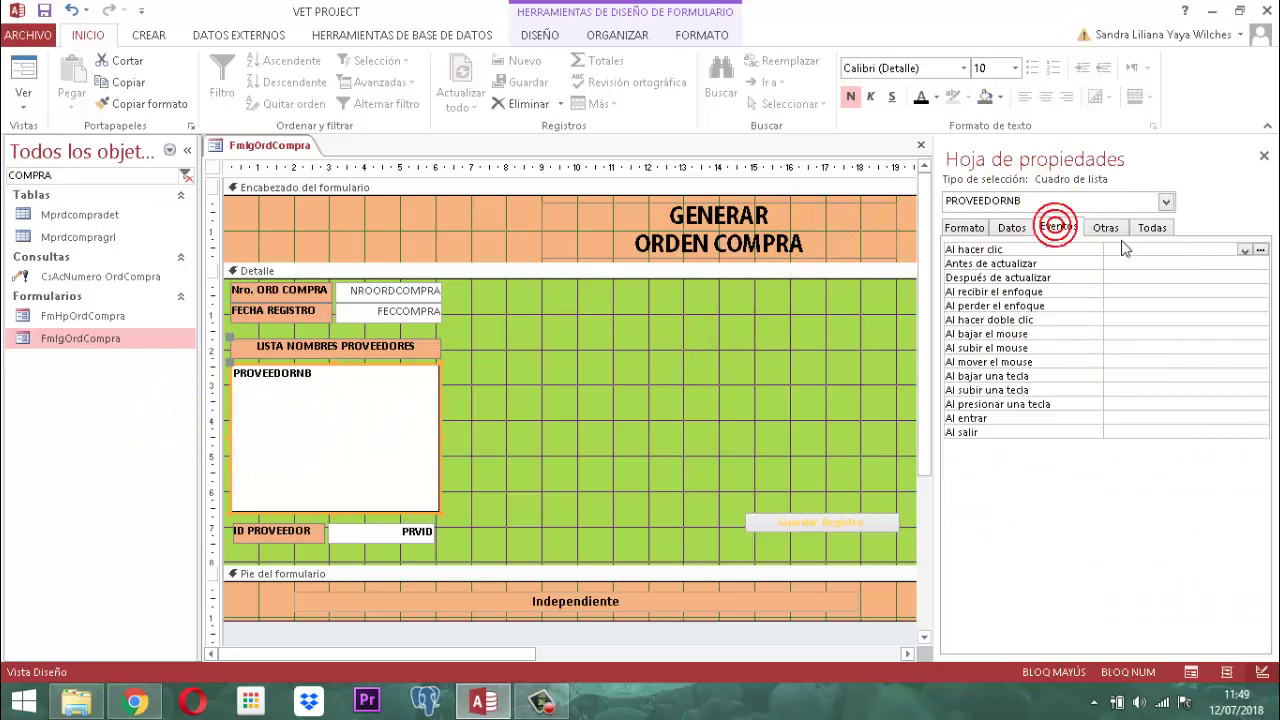
click(1262, 251)
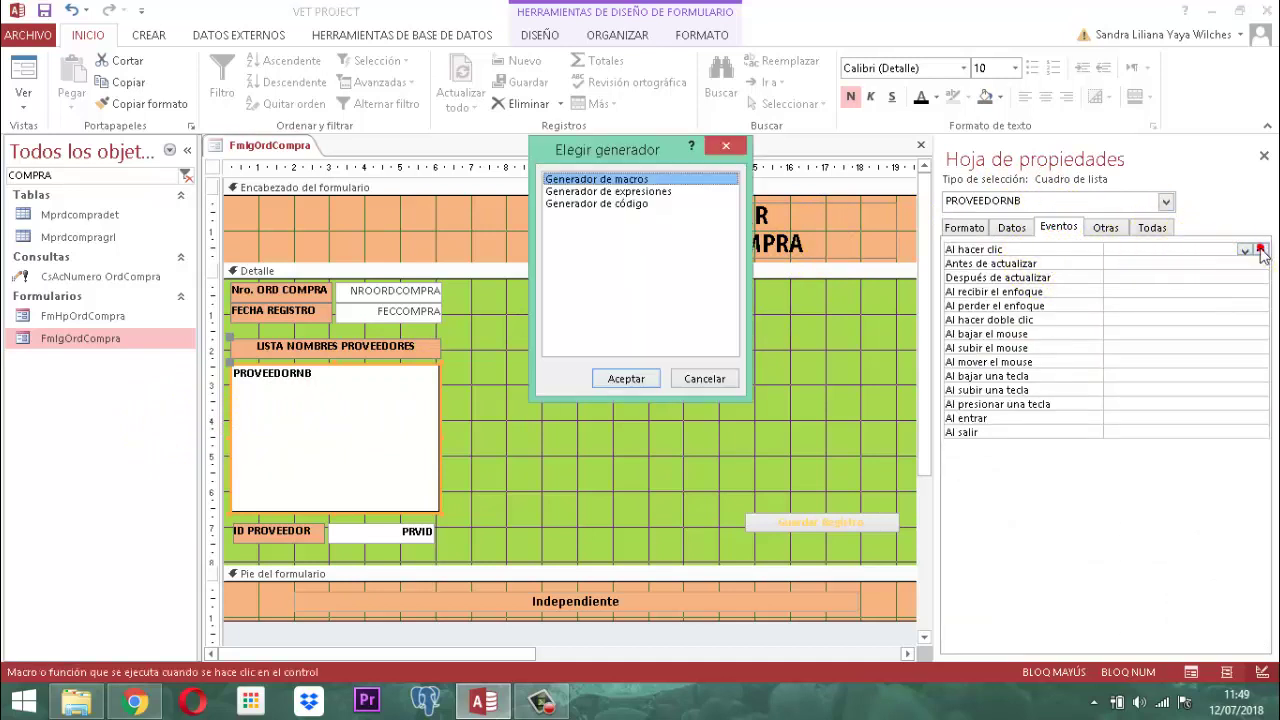
click(613, 204)
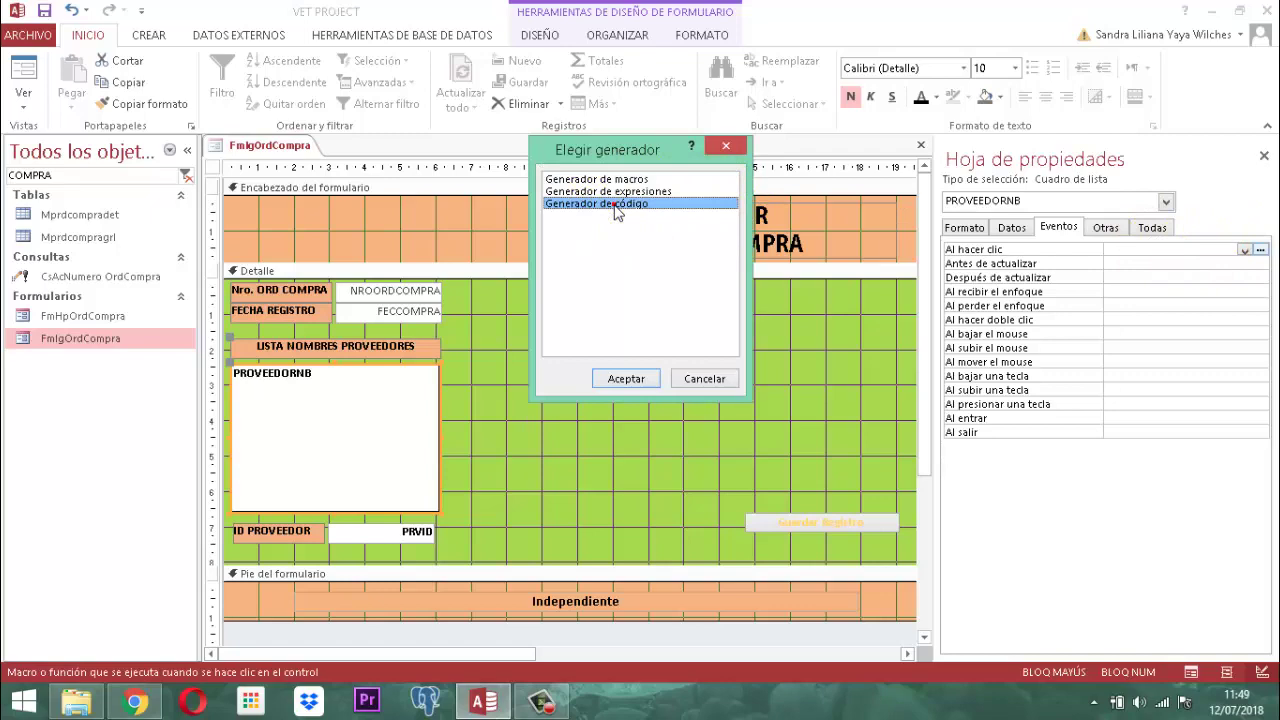
click(627, 379)
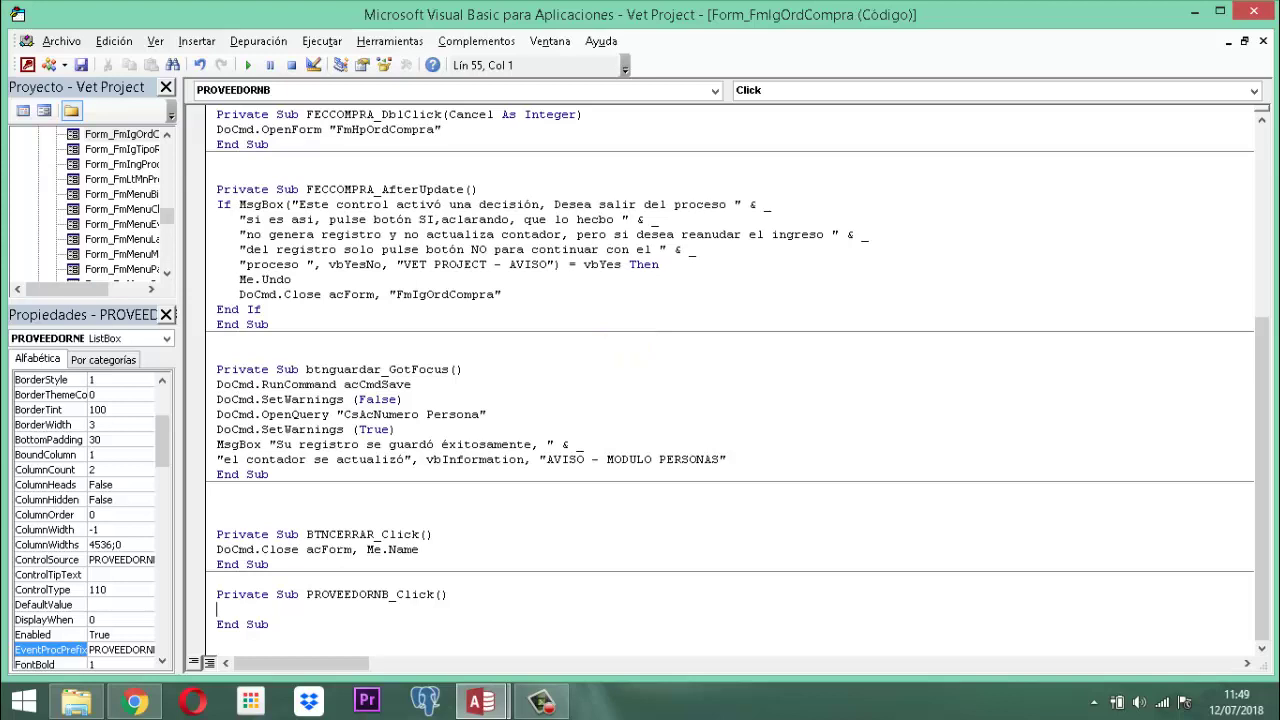
Write Me.PRVID.Value = Me.PROVEEDORNB.Column(1) in the PROVEEDORNB_Click procedure, then save the code and close the code editor
text(Me.prvi)
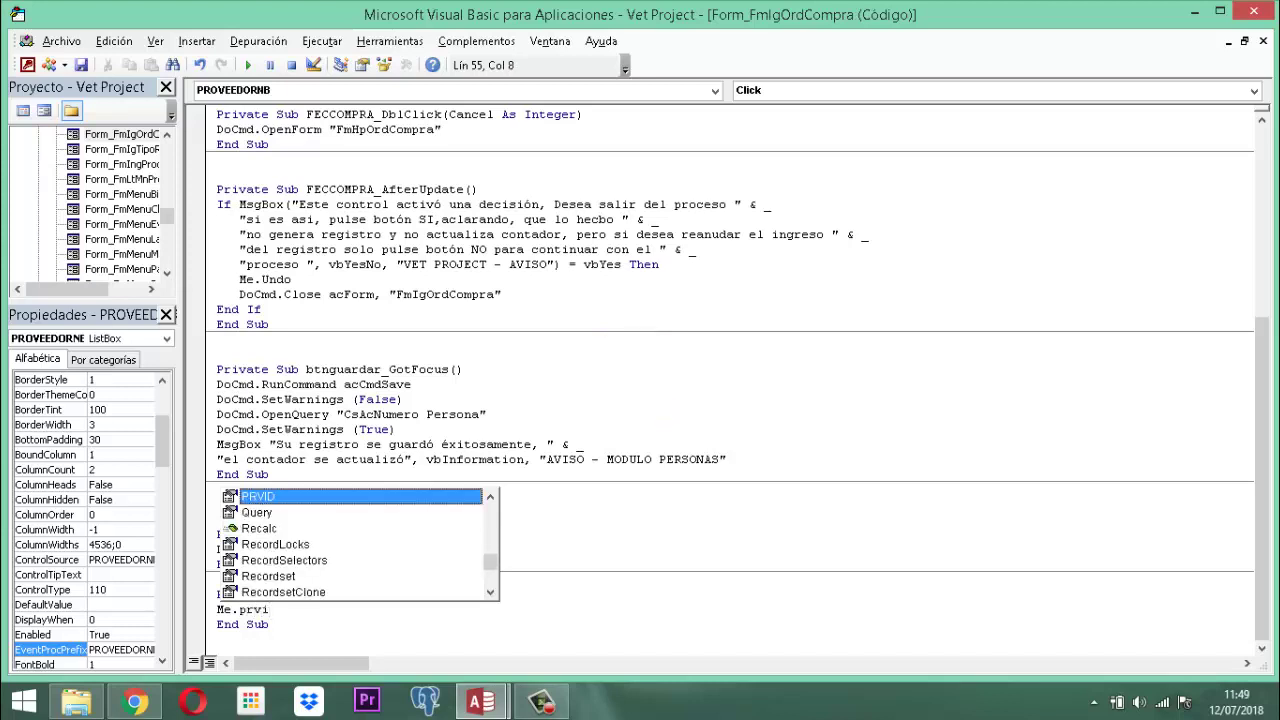
key(Tab)
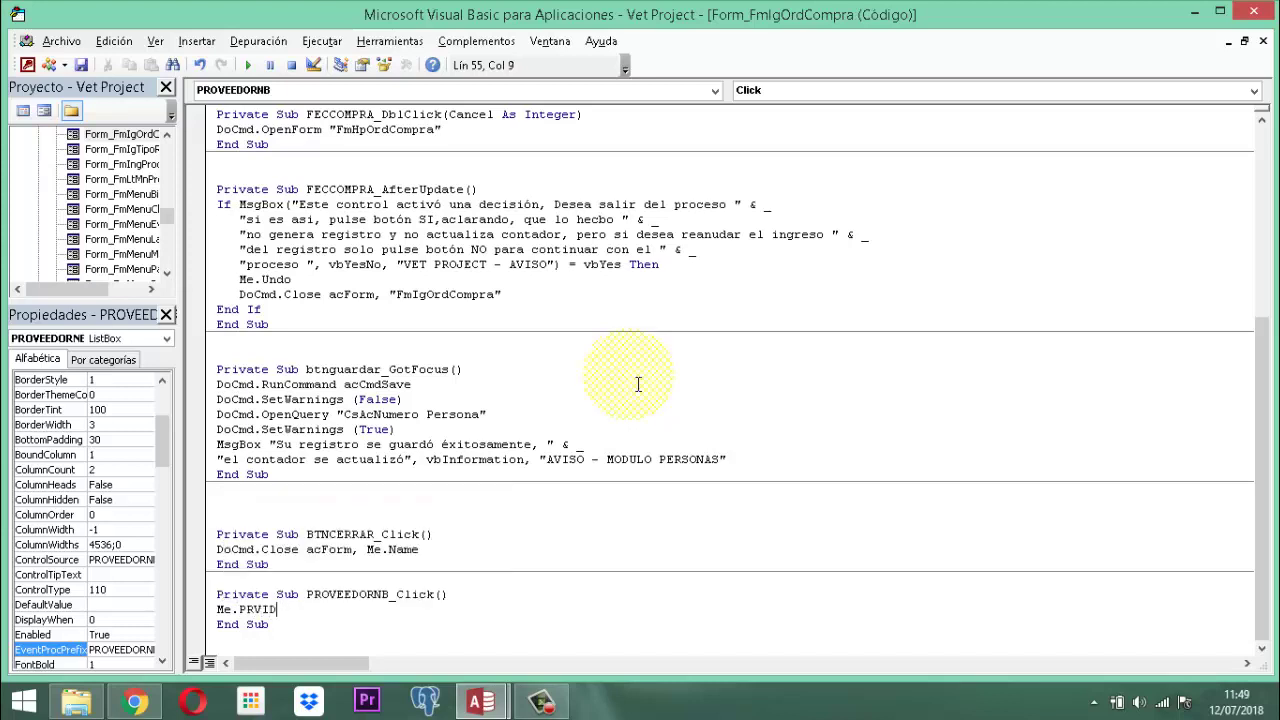
text(.value )
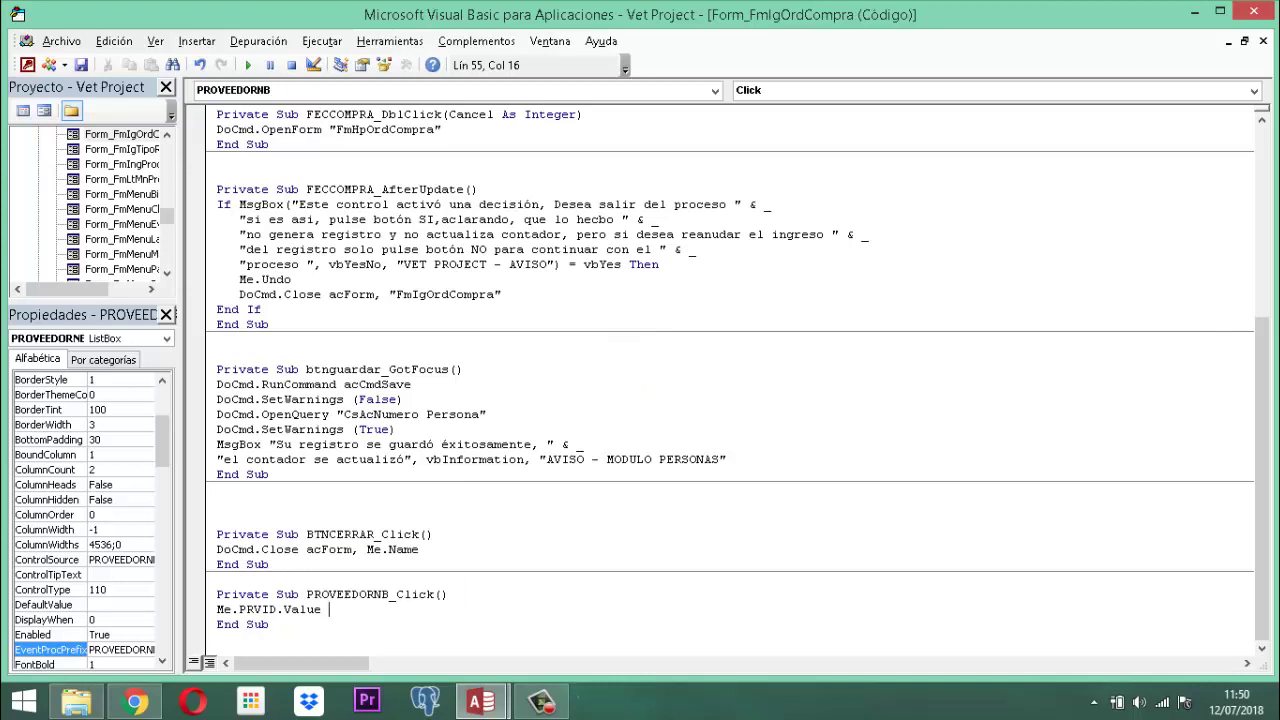
text(= Me.)
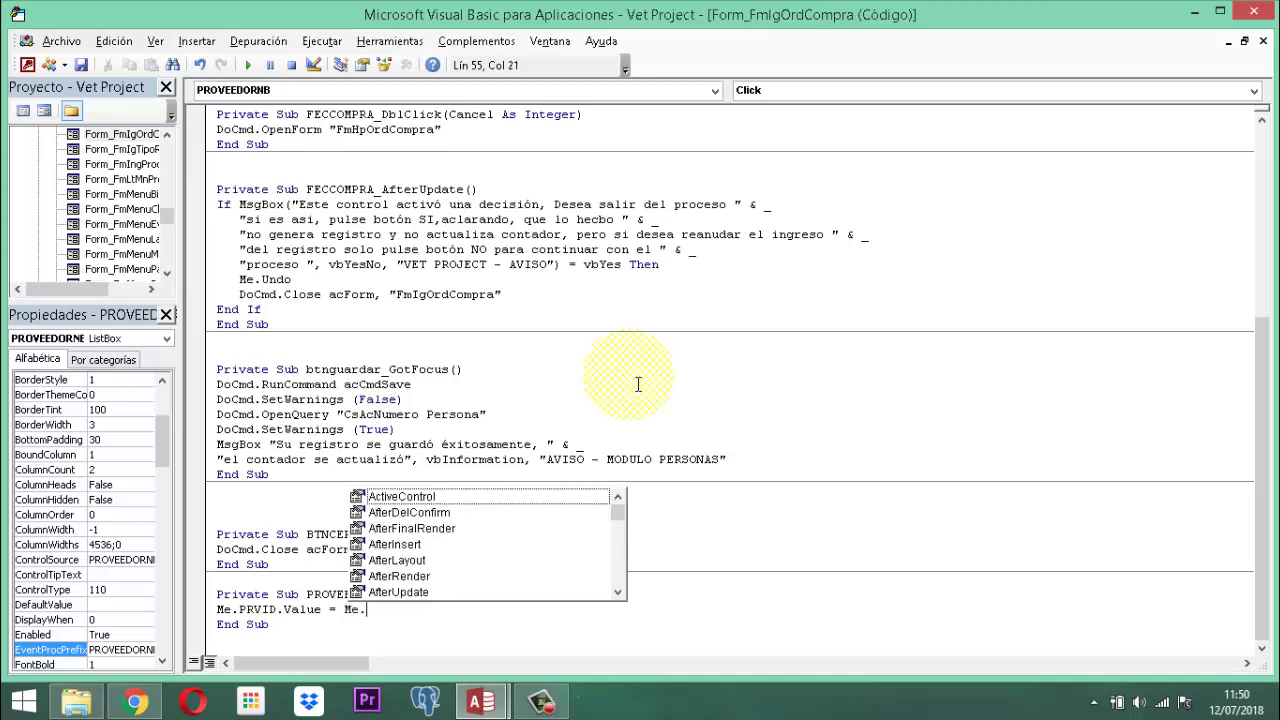
text(p)
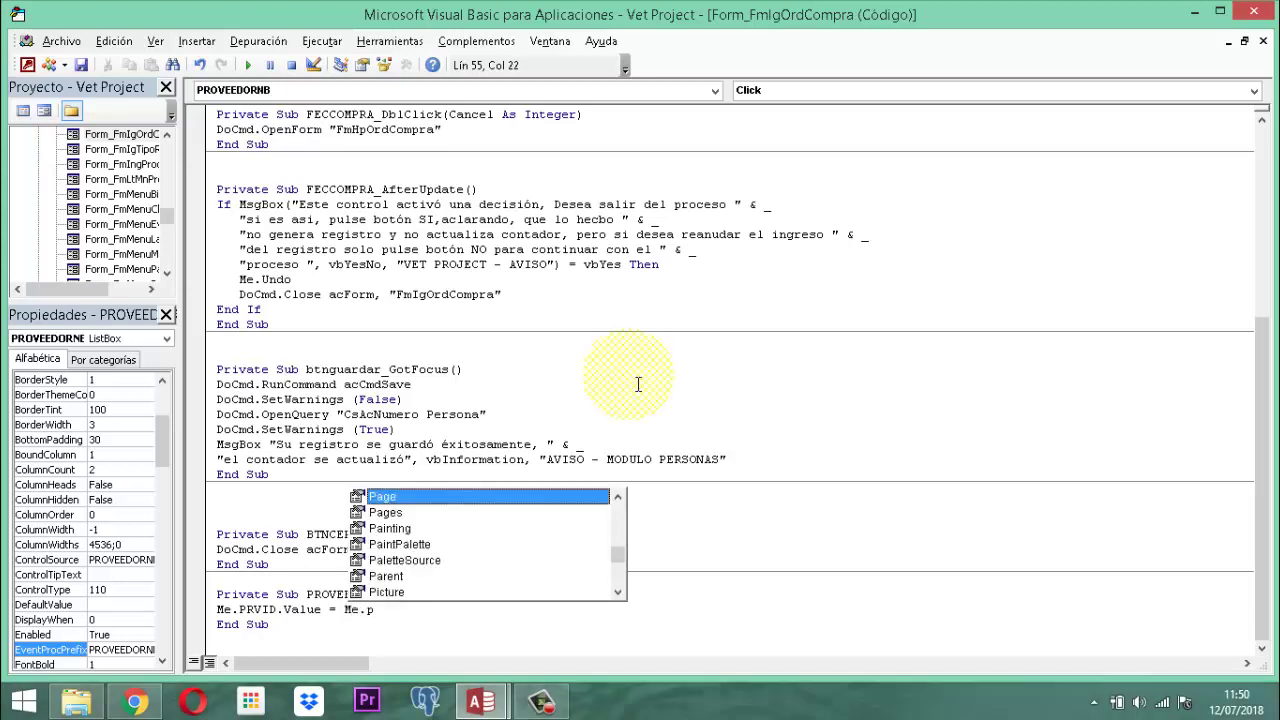
text(rov)
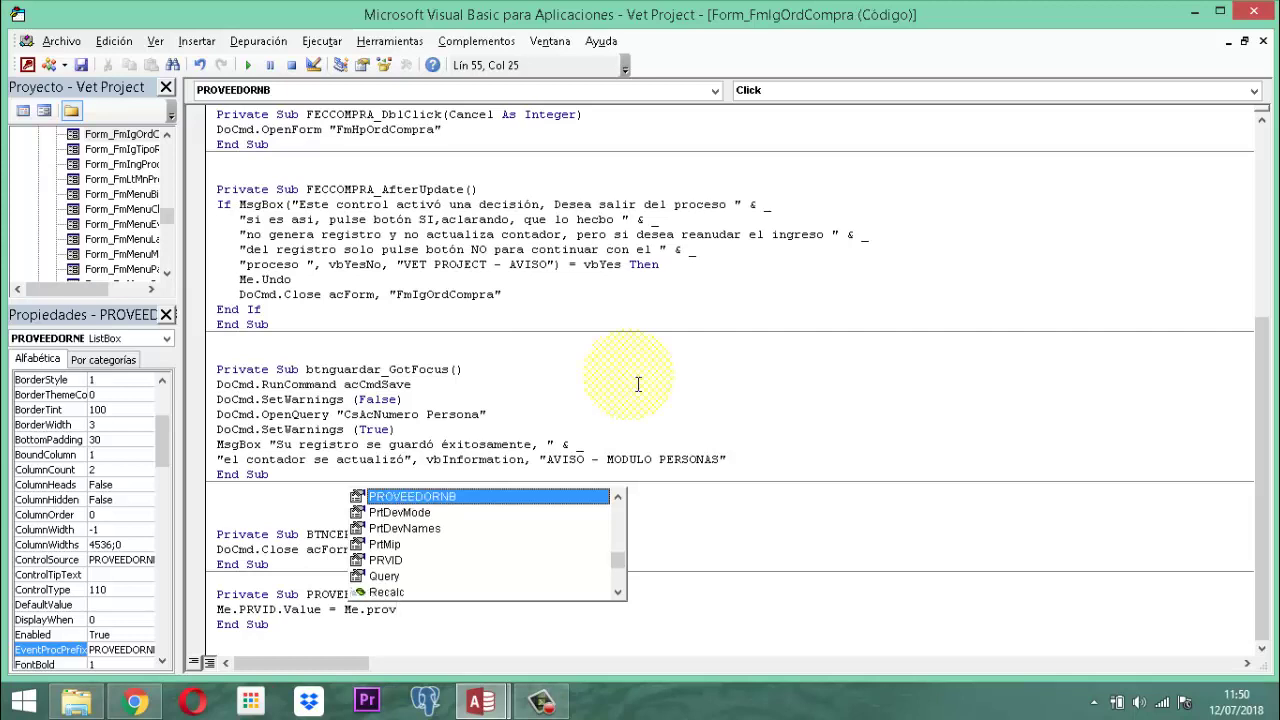
key(Tab)
text(.Column)
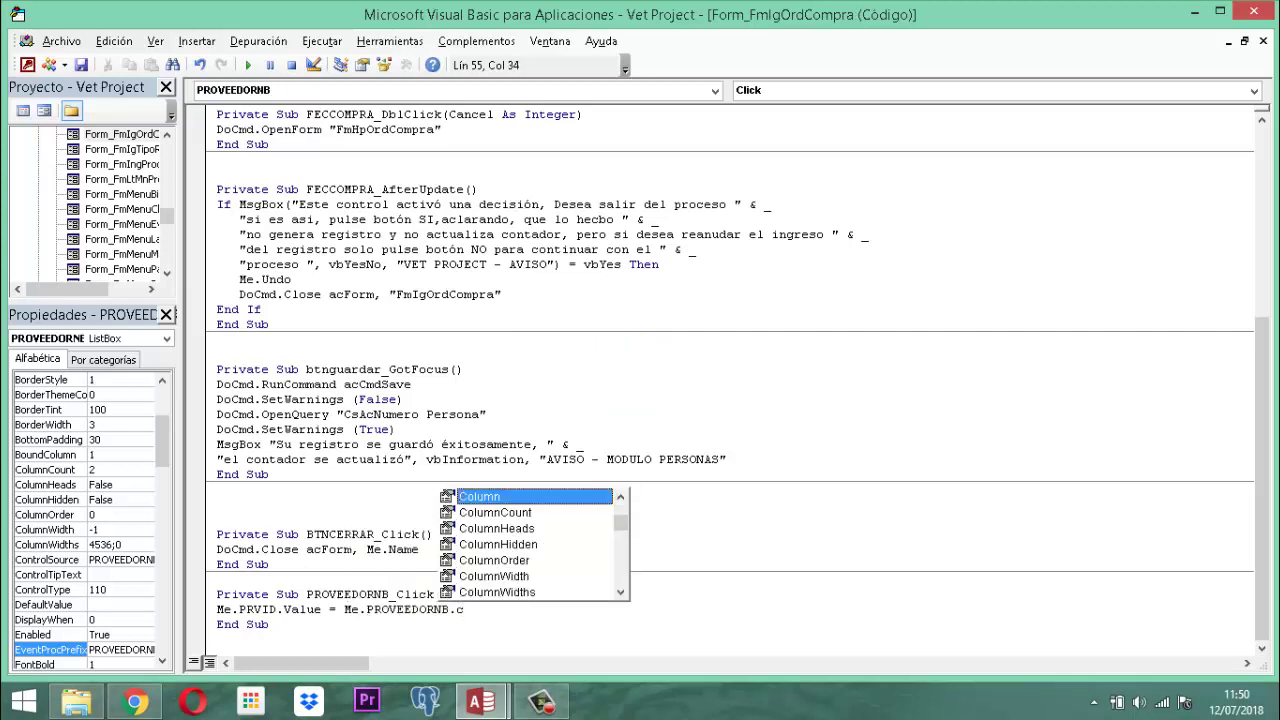
key(BackSpace)
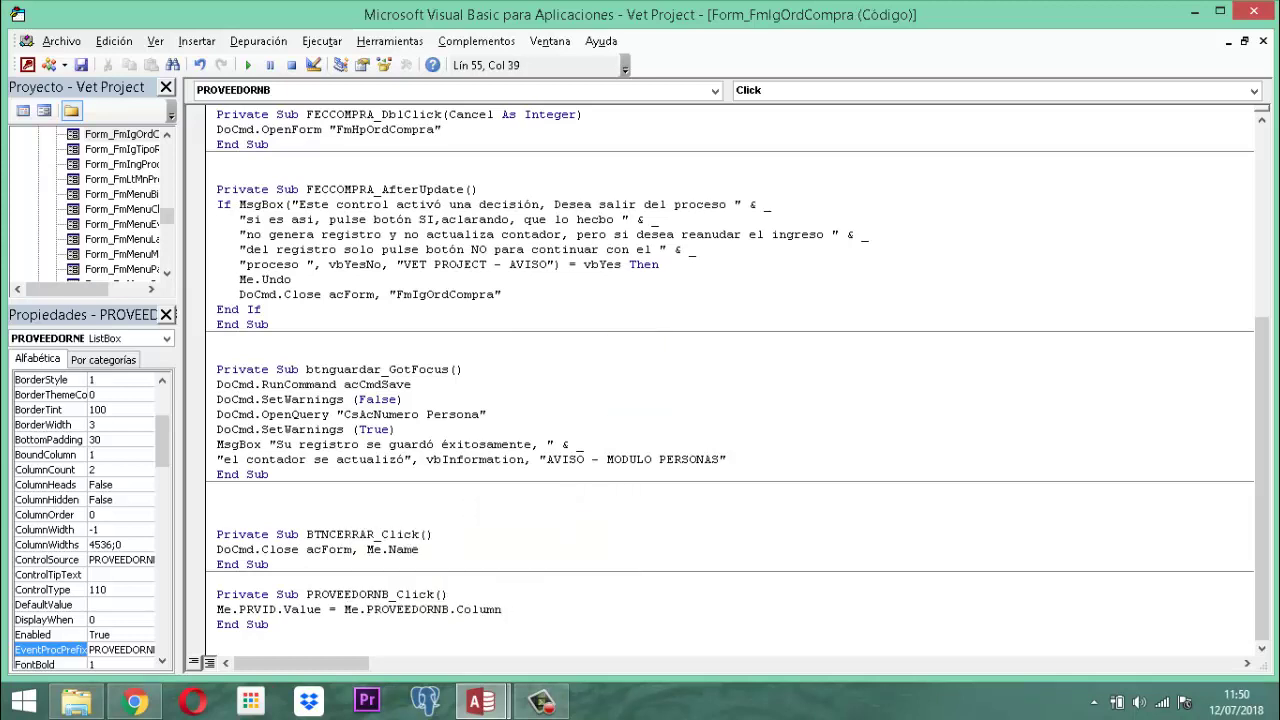
text((1)
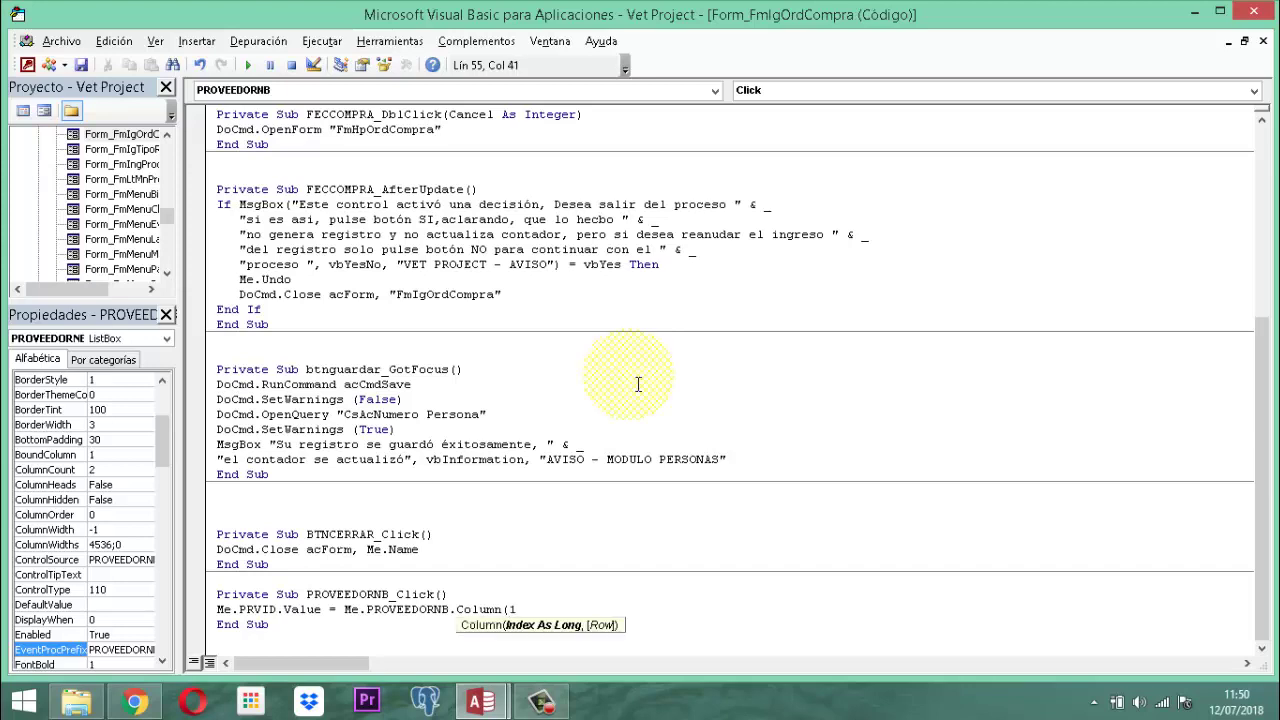
text())
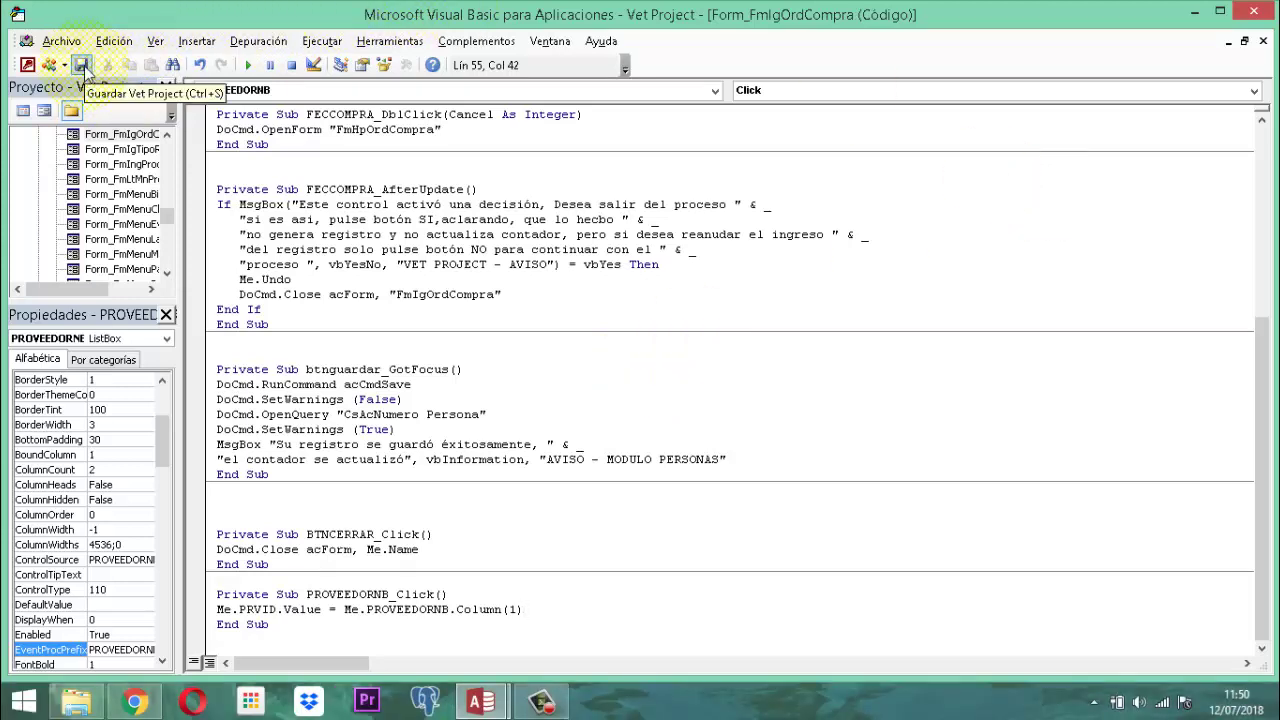
click(83, 66)
click(1256, 14)
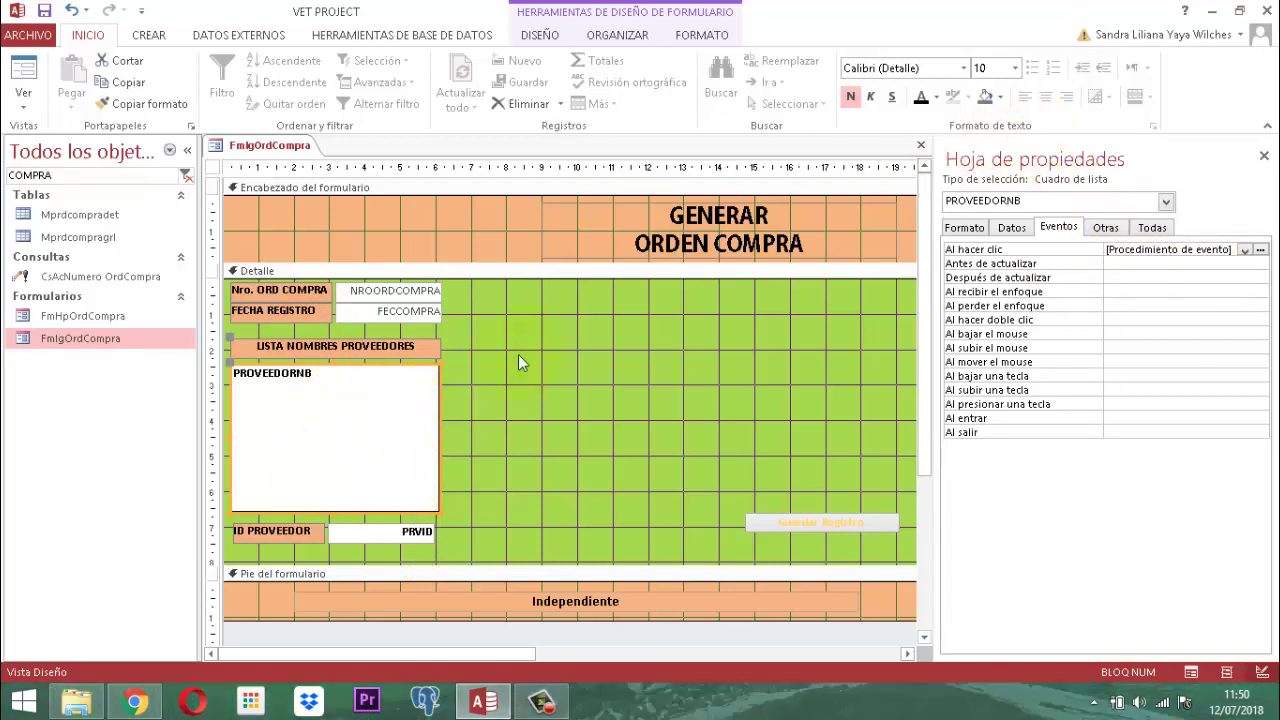
Review the list box's row source query and its NOMBREPER and IDPERPRV records at full column width, then close the query builder
click(1013, 224)
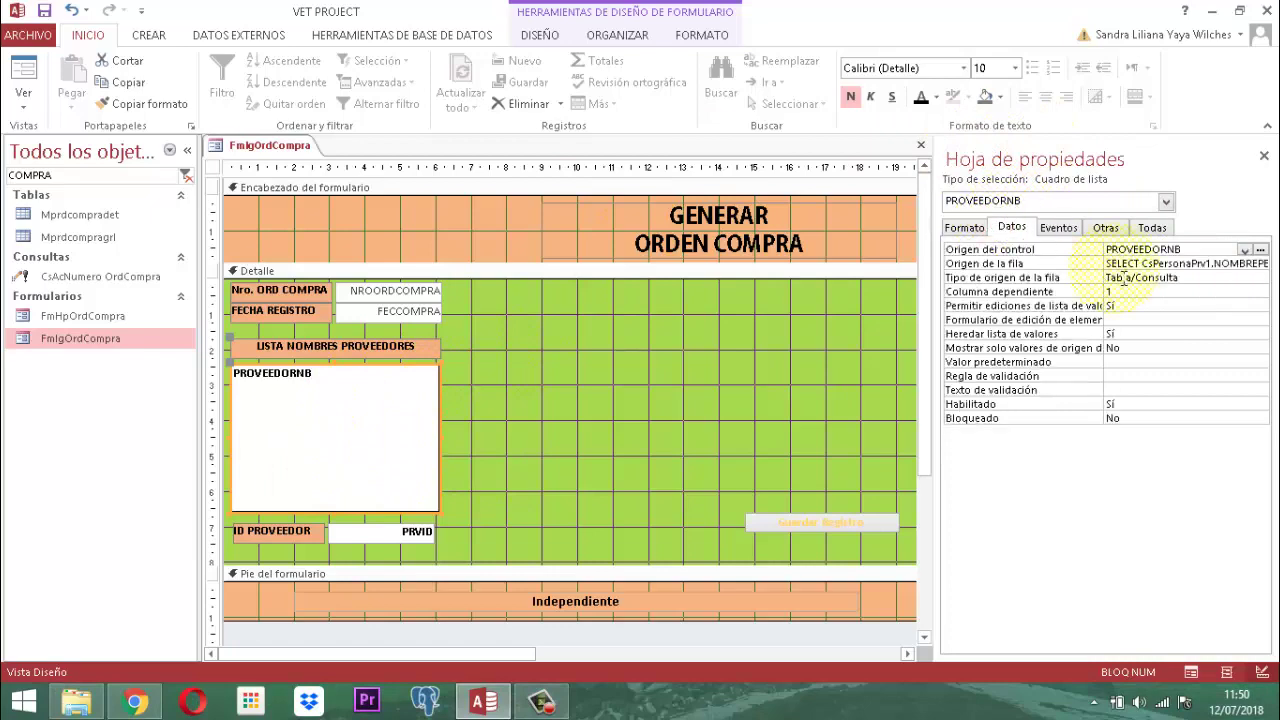
click(1248, 263)
click(1259, 263)
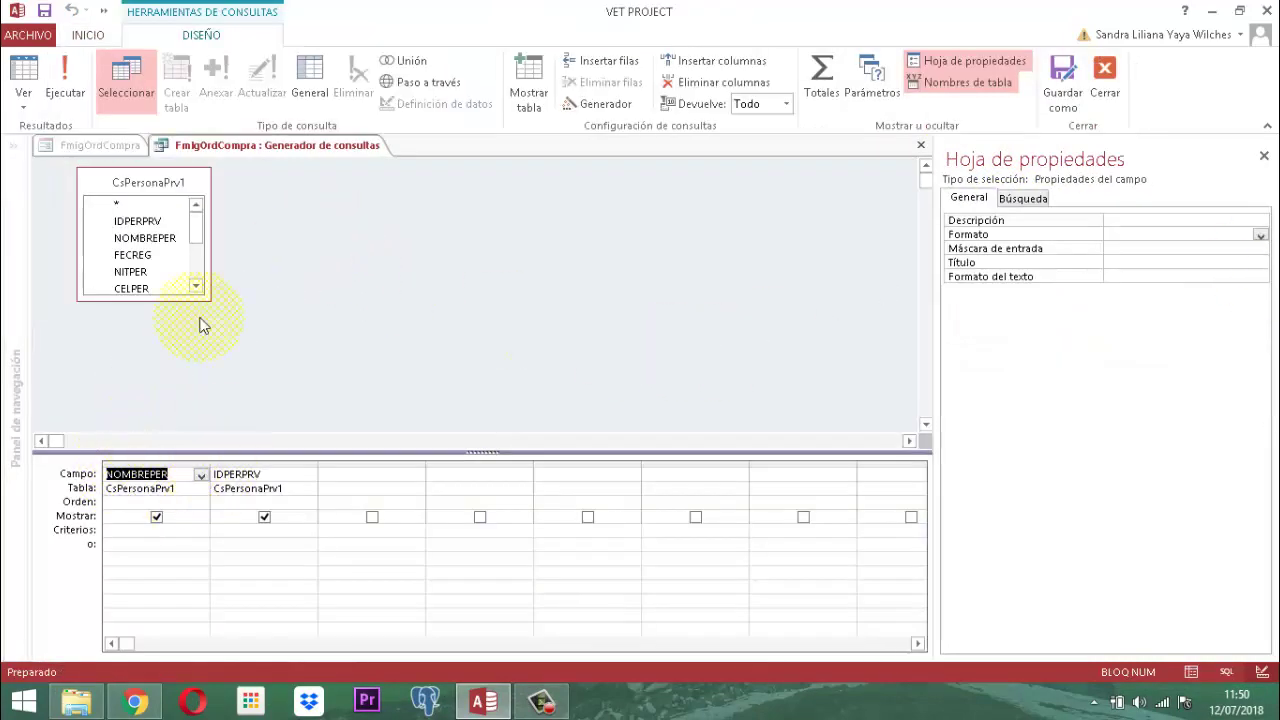
click(67, 92)
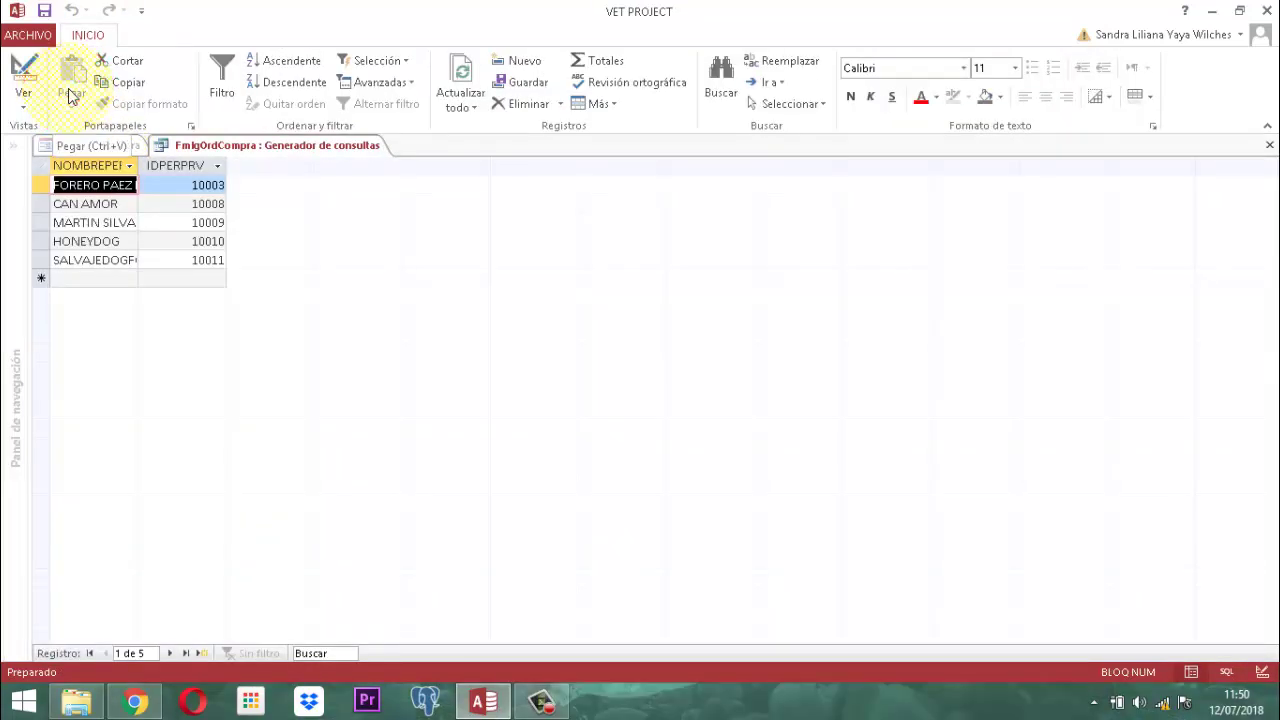
double_click(138, 166)
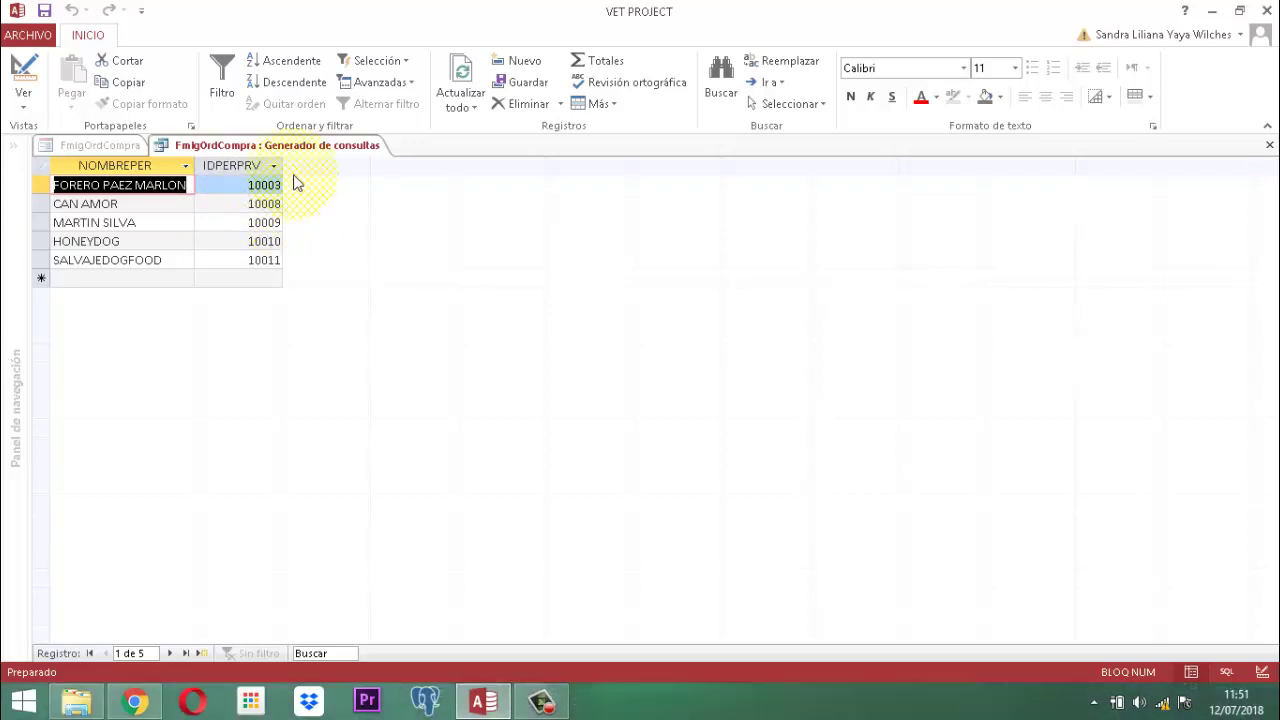
click(24, 80)
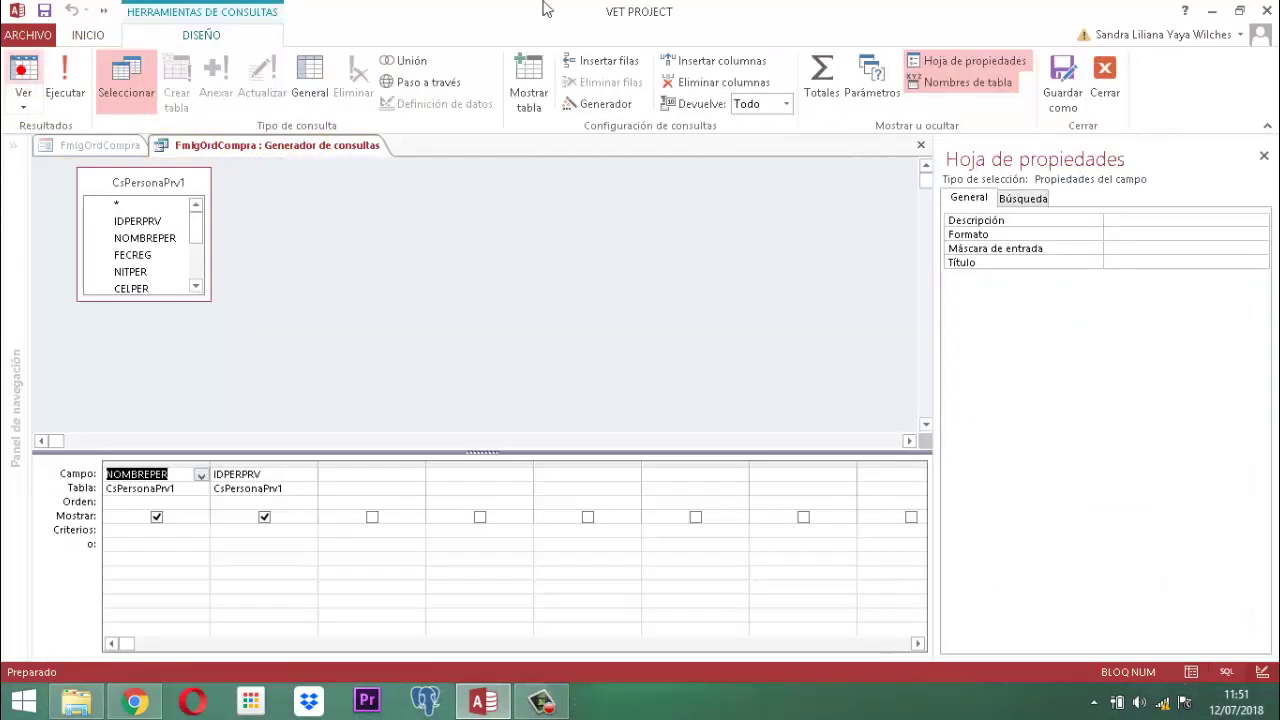
click(1103, 72)
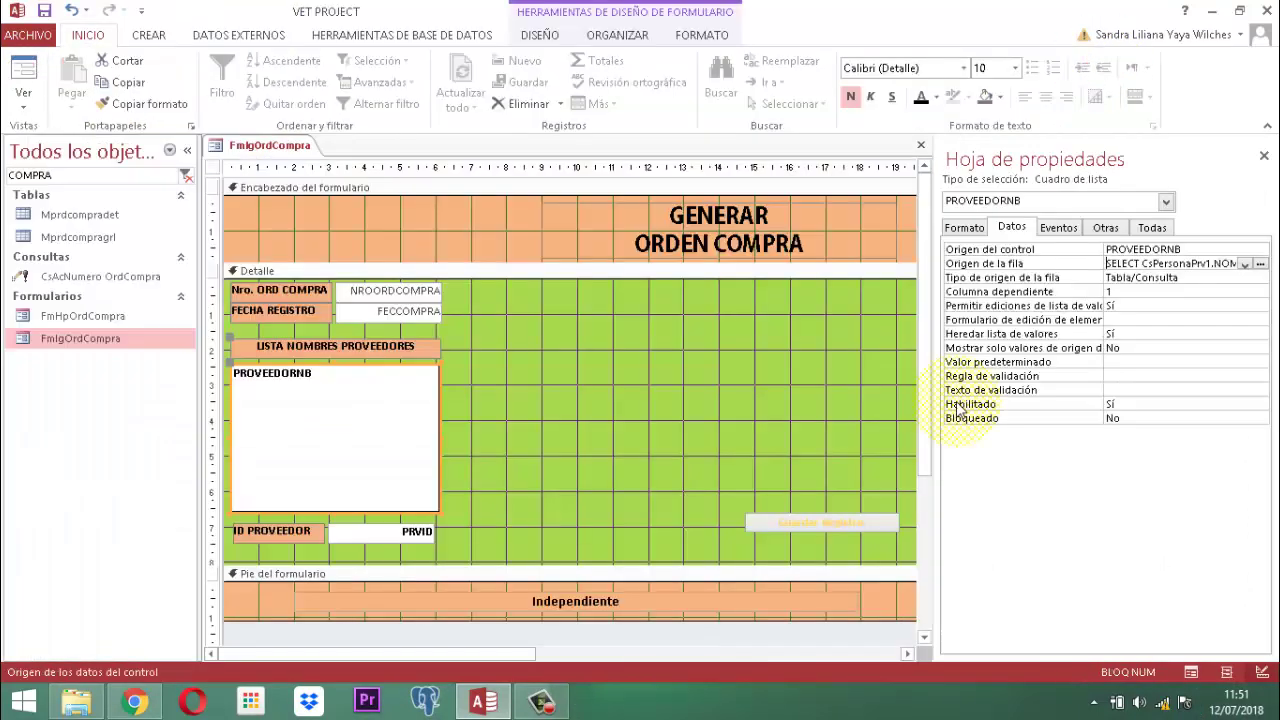
Close the property sheet, then save and close the FmIgOrdCompra form
click(1264, 157)
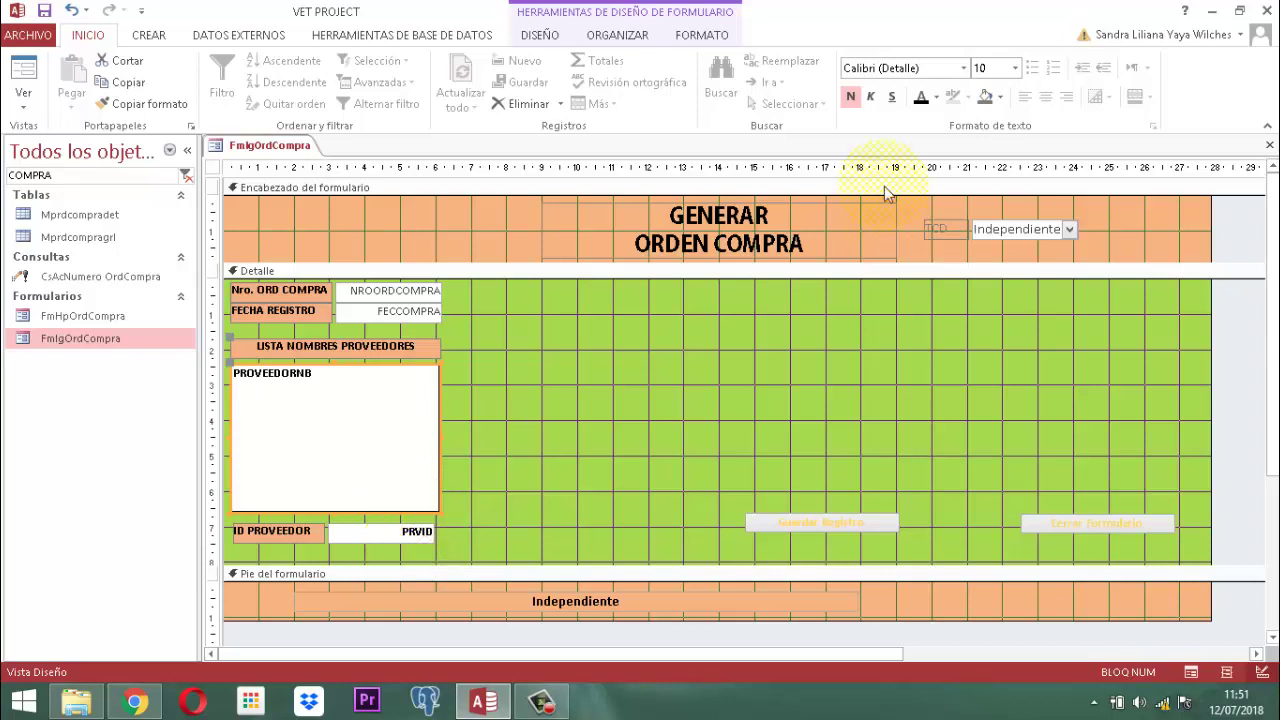
right_click(275, 147)
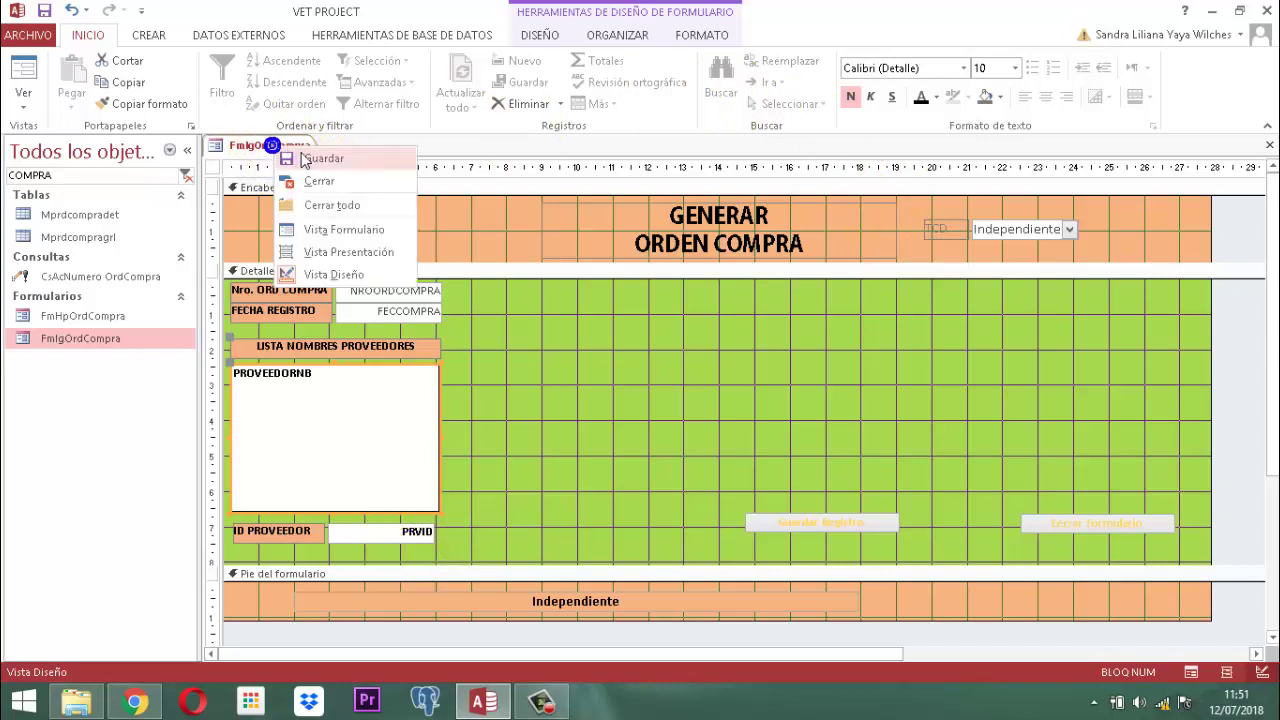
click(277, 146)
right_click(281, 146)
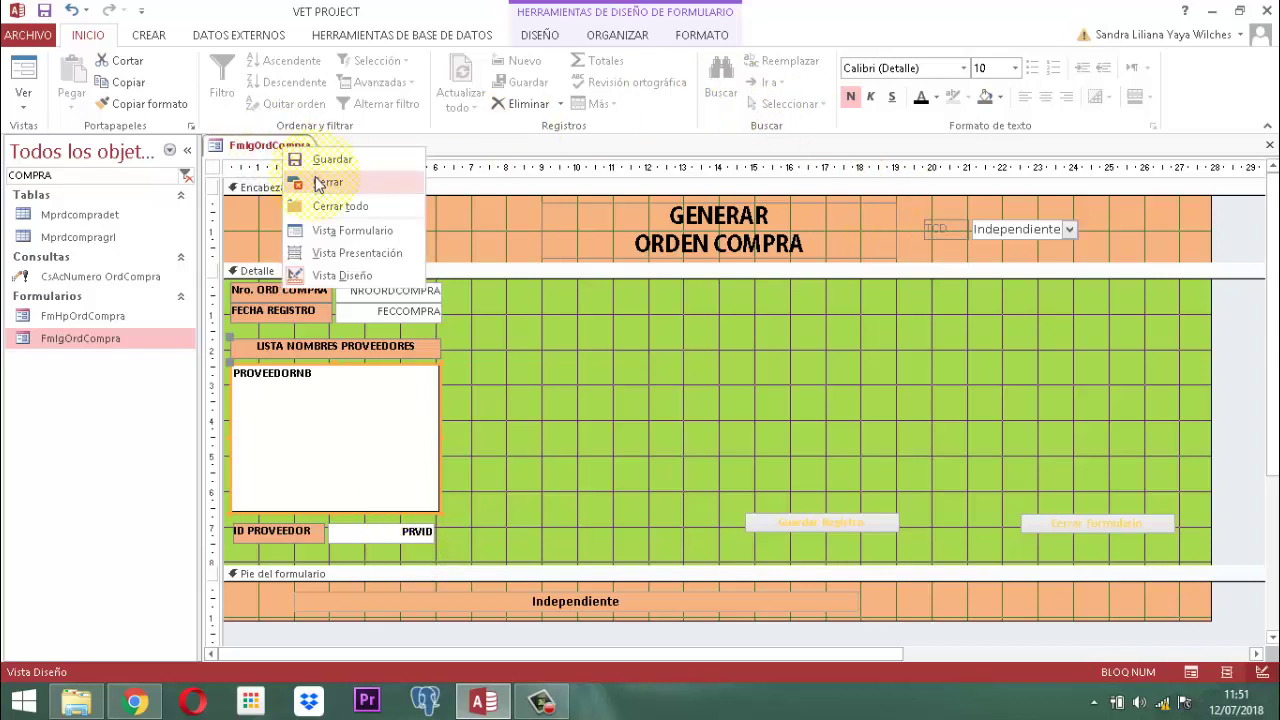
click(322, 184)
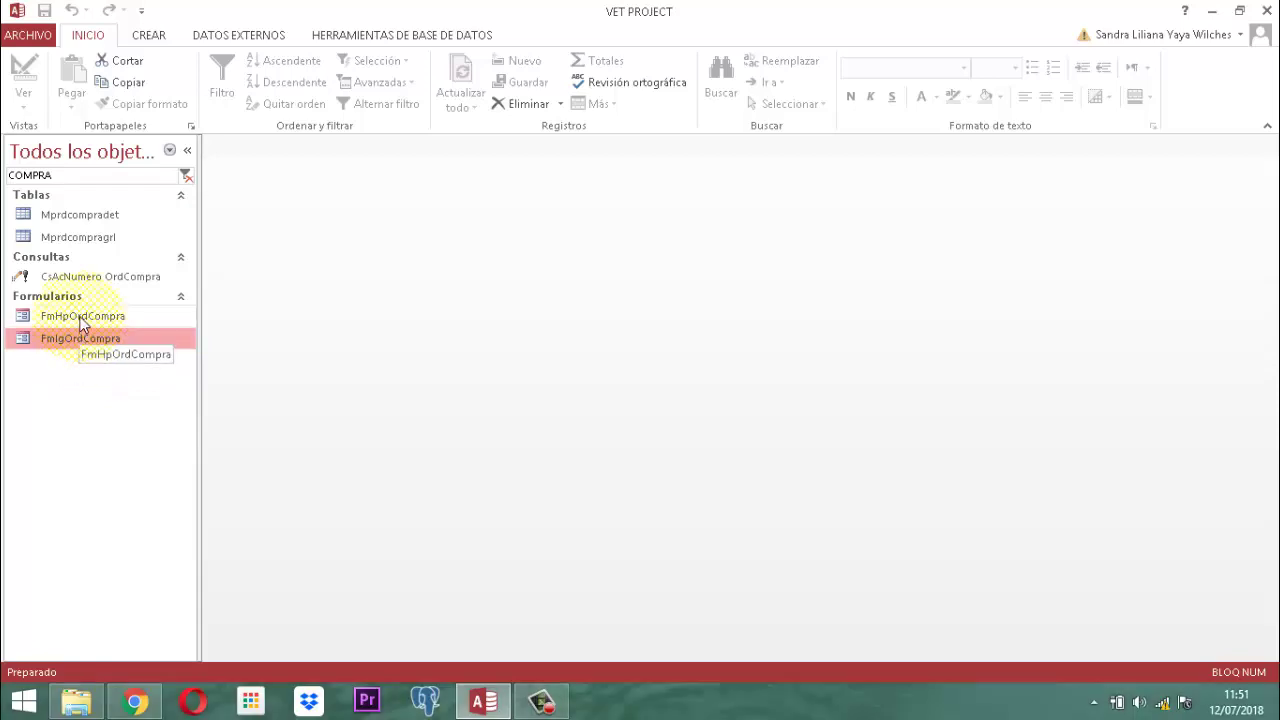
Open the FmIgOrdCompra form, enter 12/07/2018 as the registration date, and continue past the exit notice
double_click(80, 341)
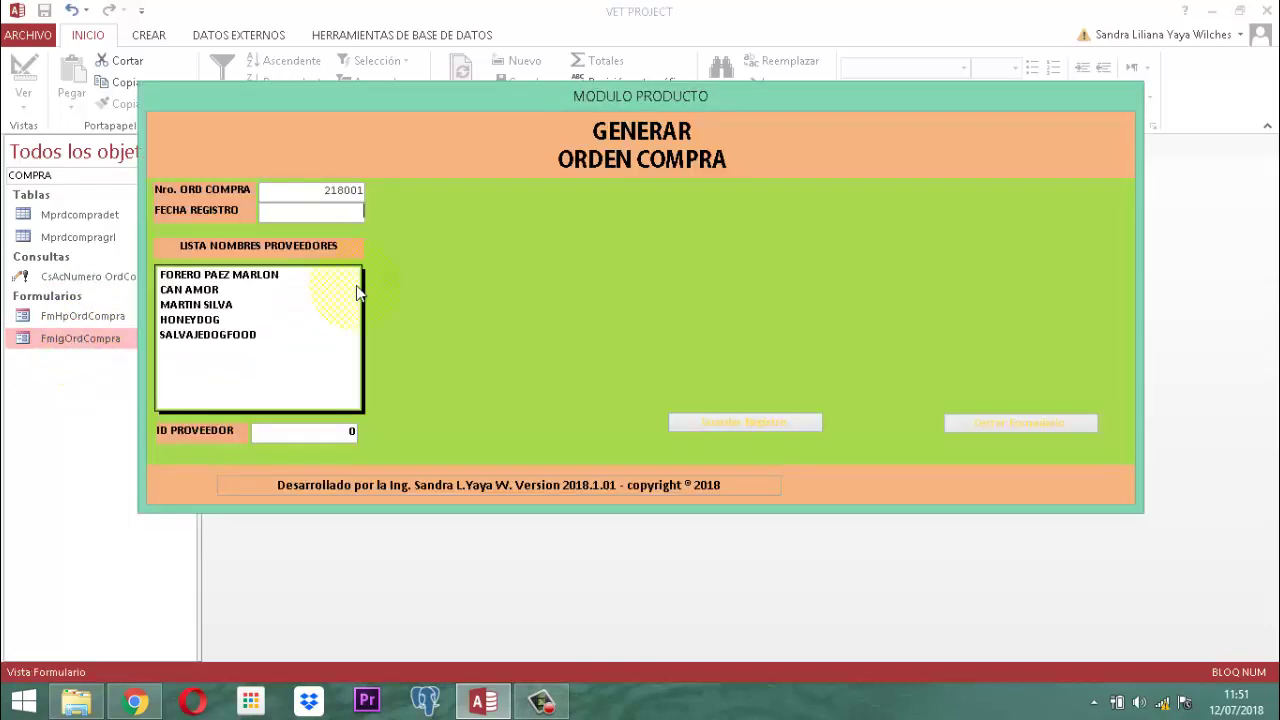
click(328, 210)
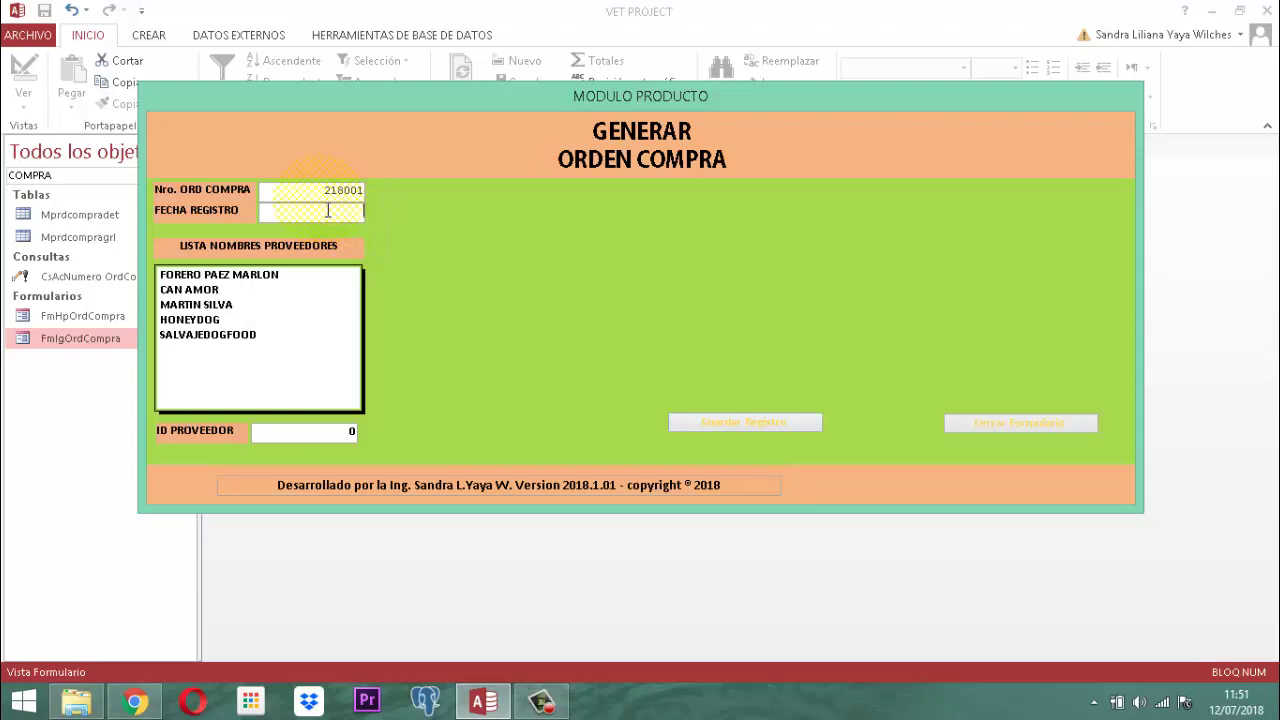
text(12/07/2018)
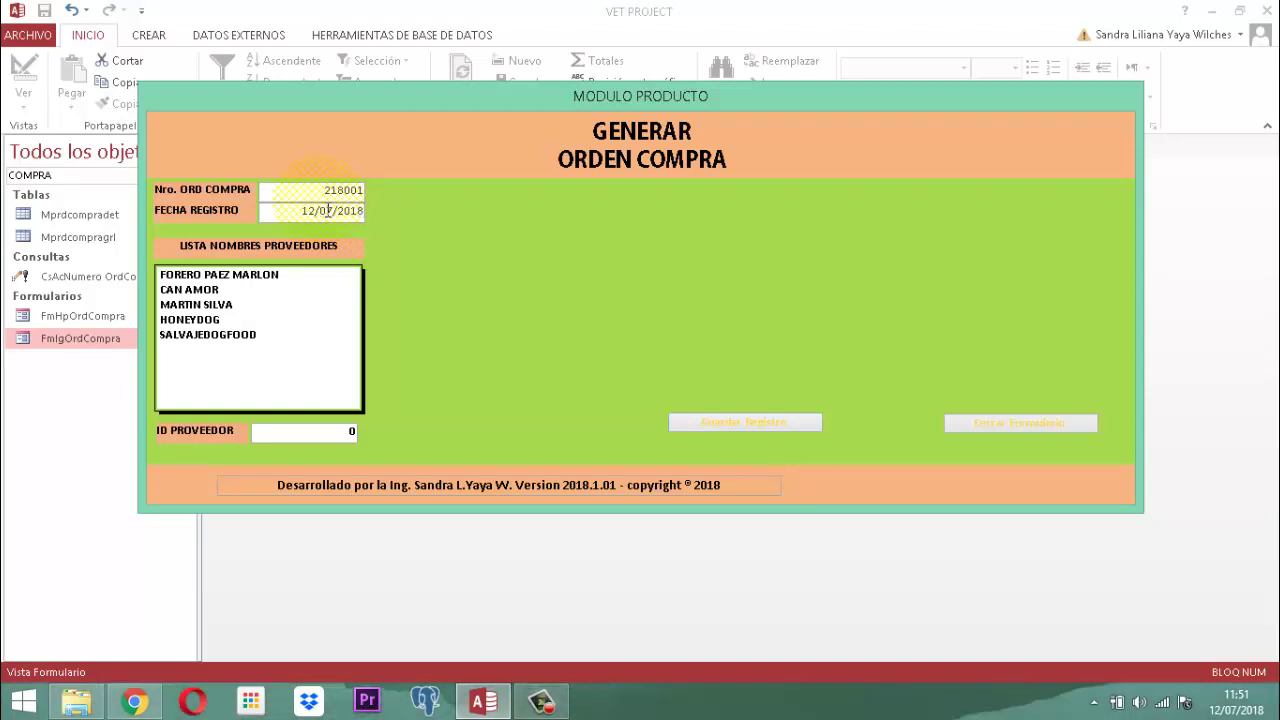
key(Return)
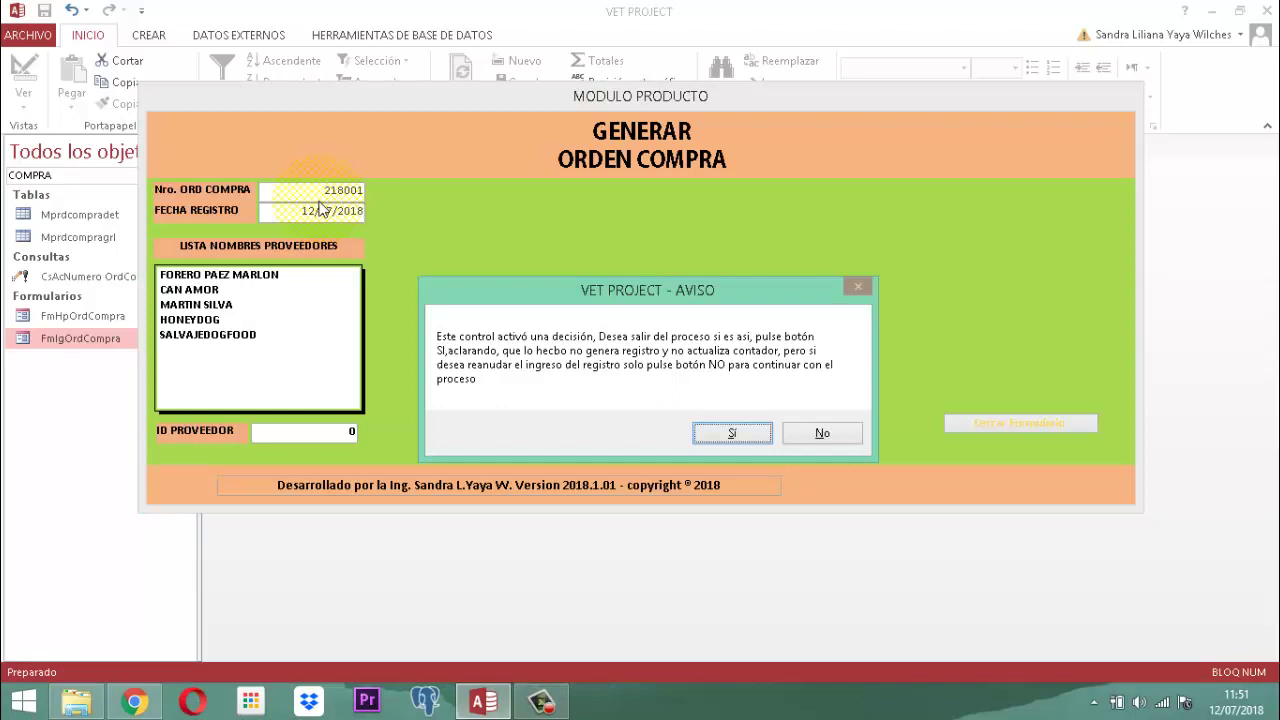
key(Return)
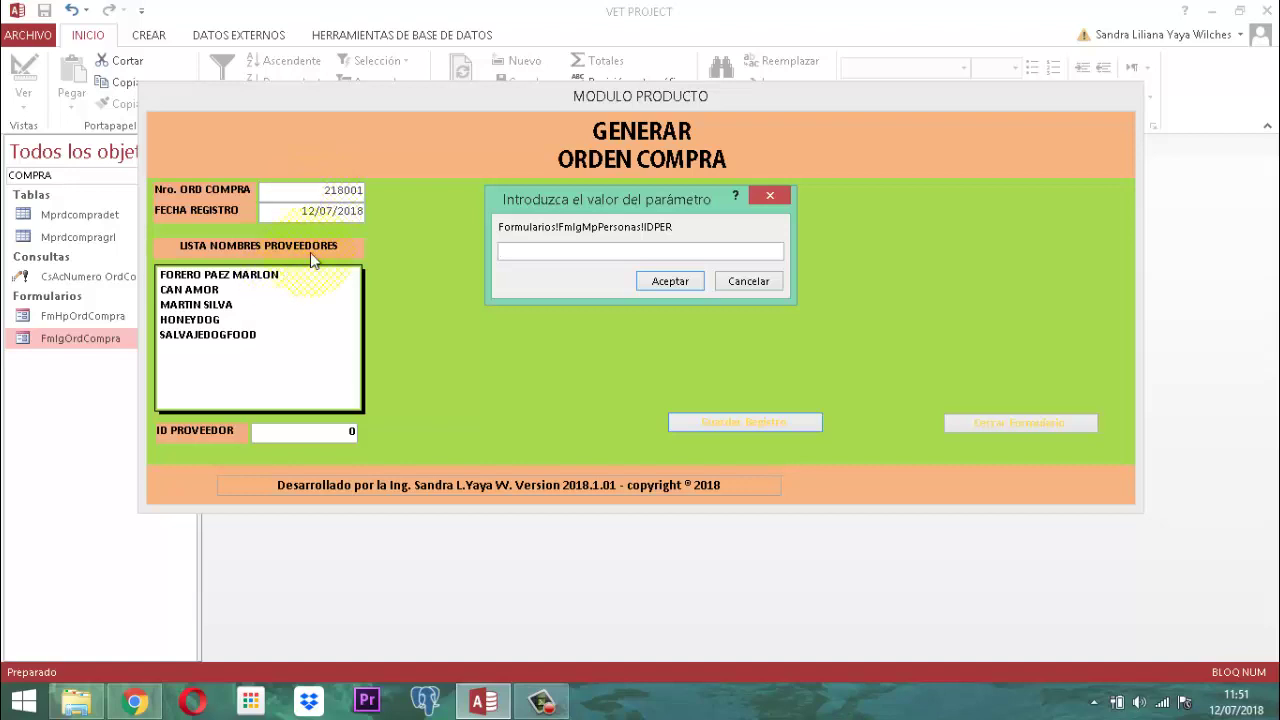
Cancel the FmIgMpPersonas!IDPER parameter request, end the halted Visual Basic code, and close the purchase order form
click(754, 283)
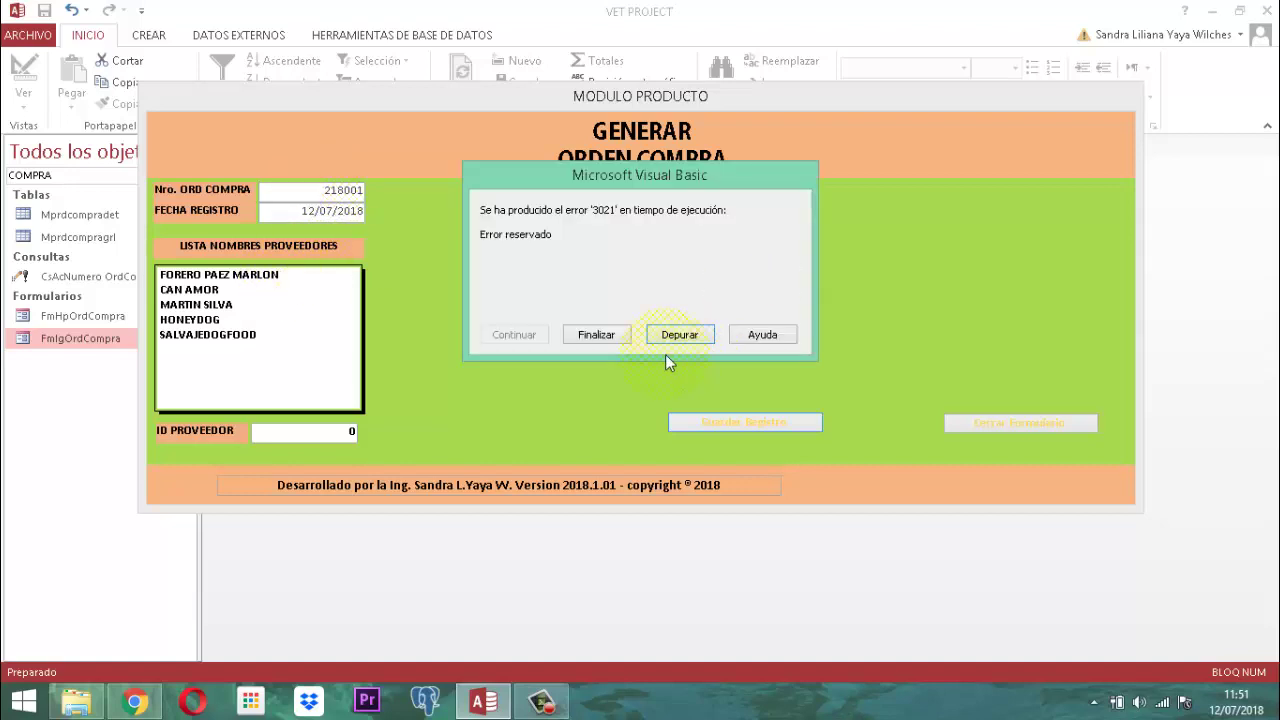
click(606, 340)
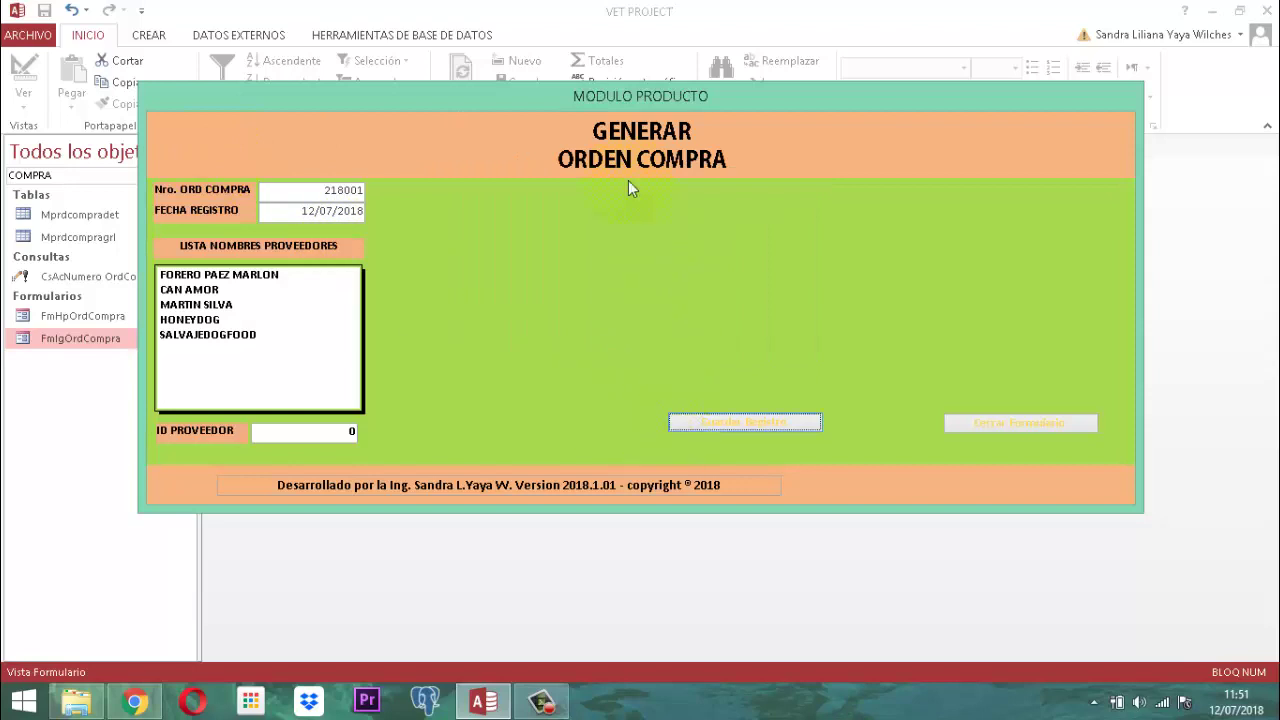
right_click(608, 96)
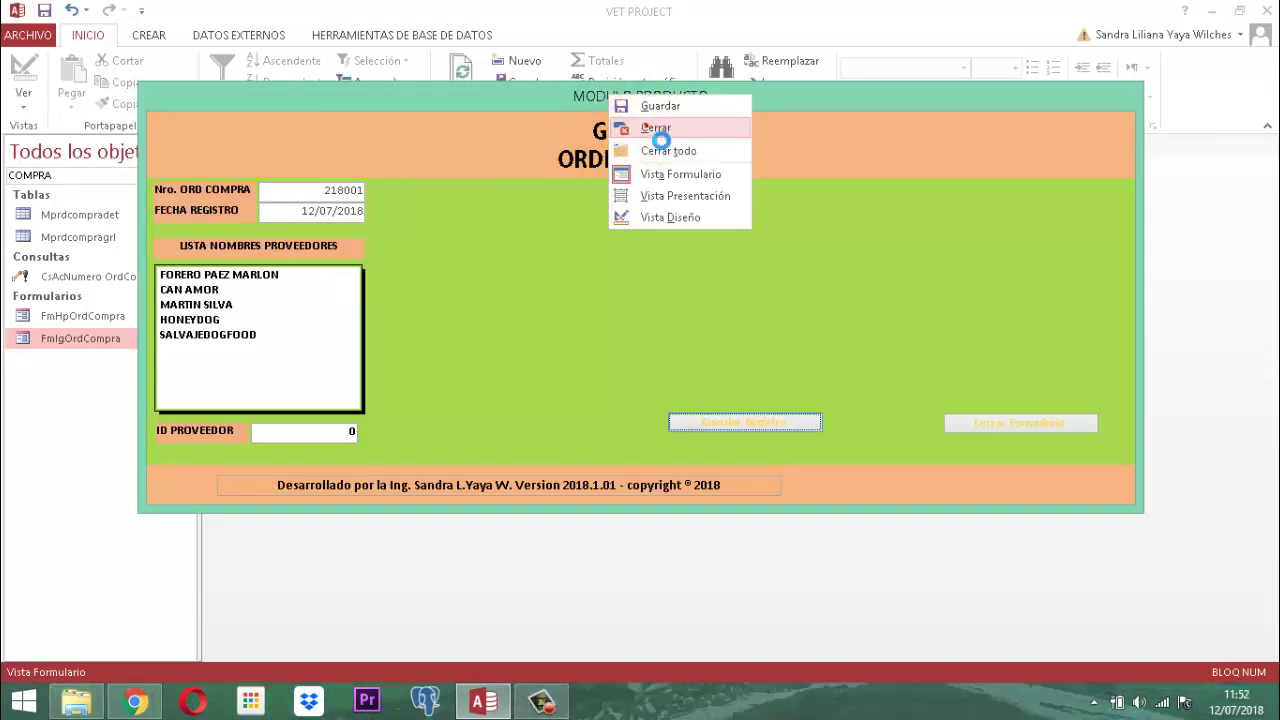
click(658, 127)
Delete the test order record from the Mprdcompragrl table, then close the table, discarding the incomplete blank row
double_click(78, 237)
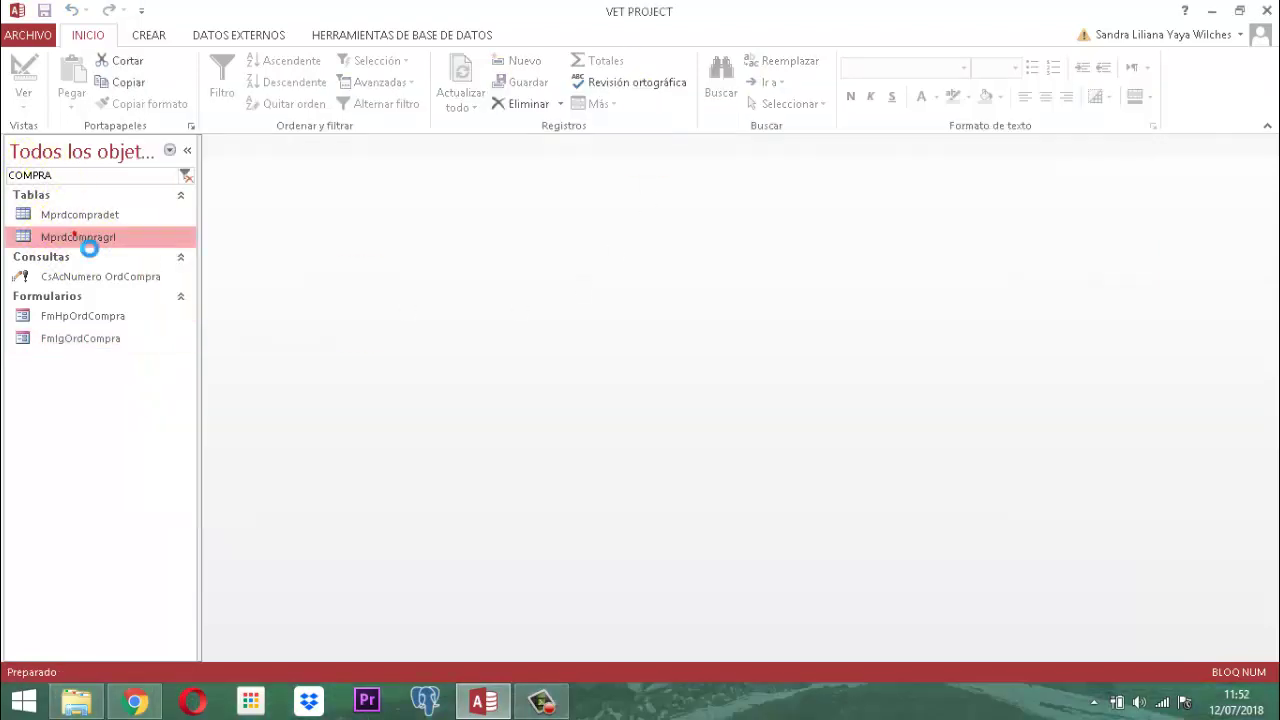
click(209, 185)
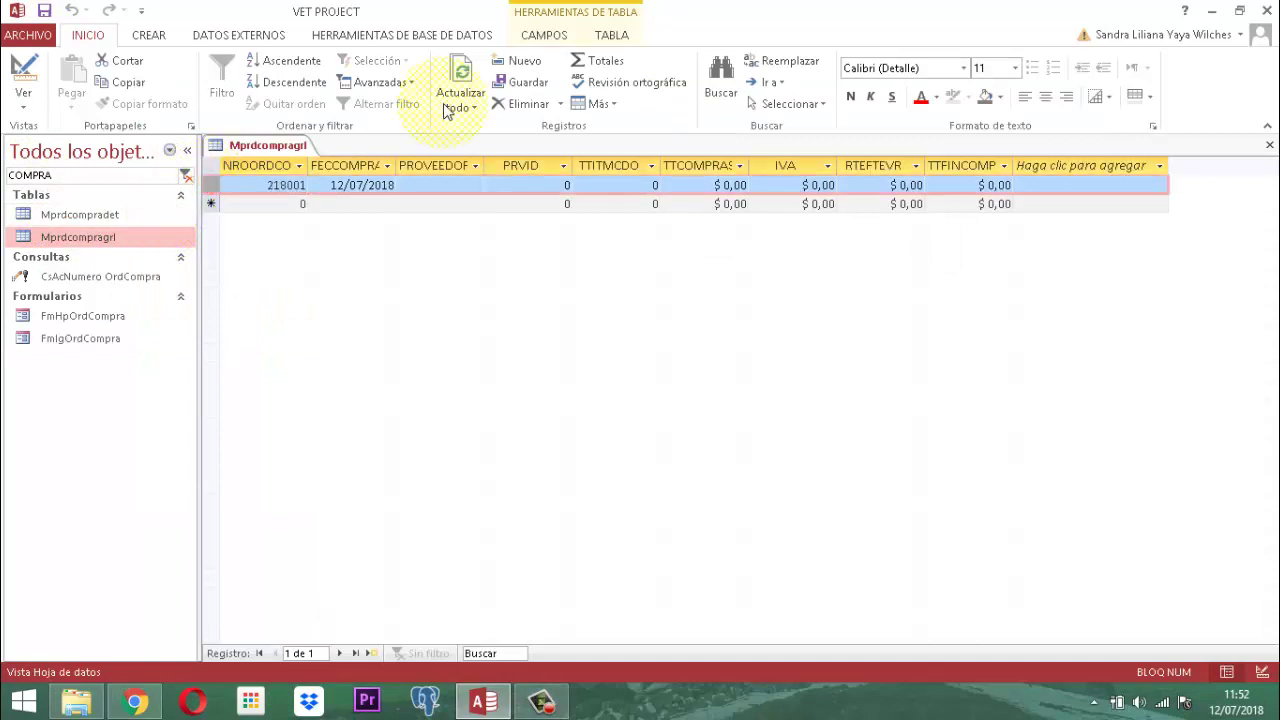
click(510, 102)
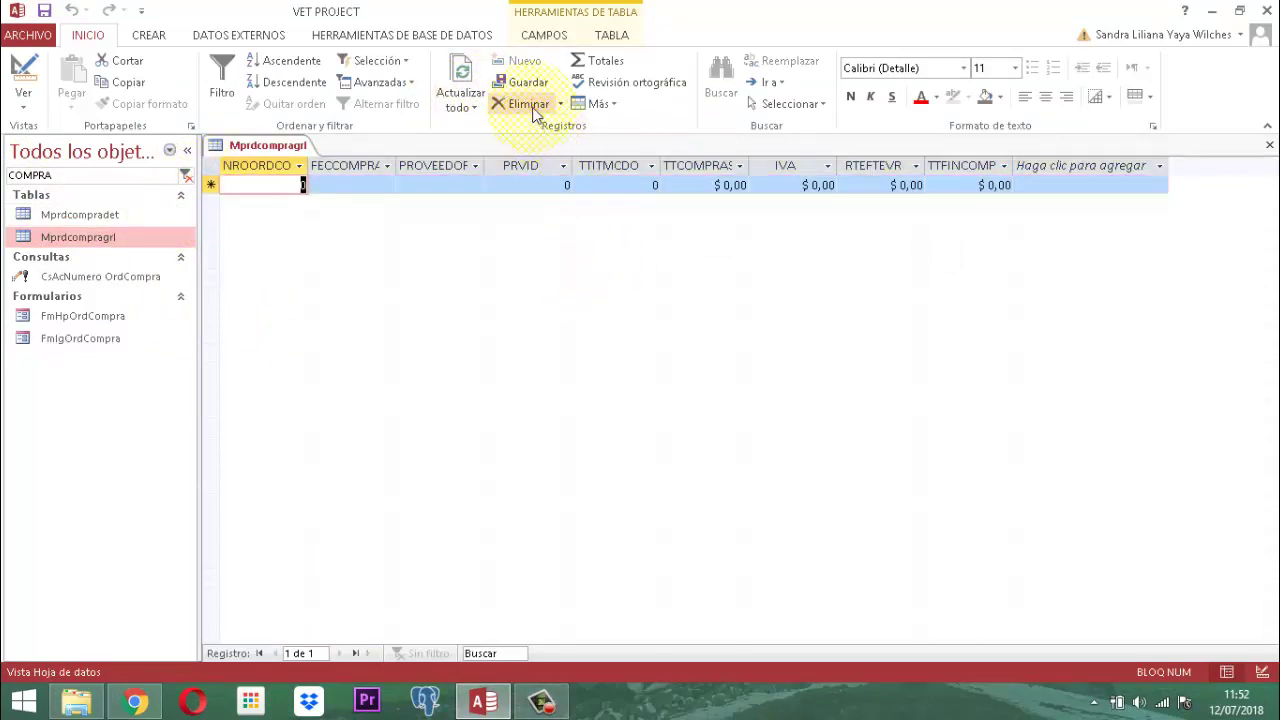
click(522, 104)
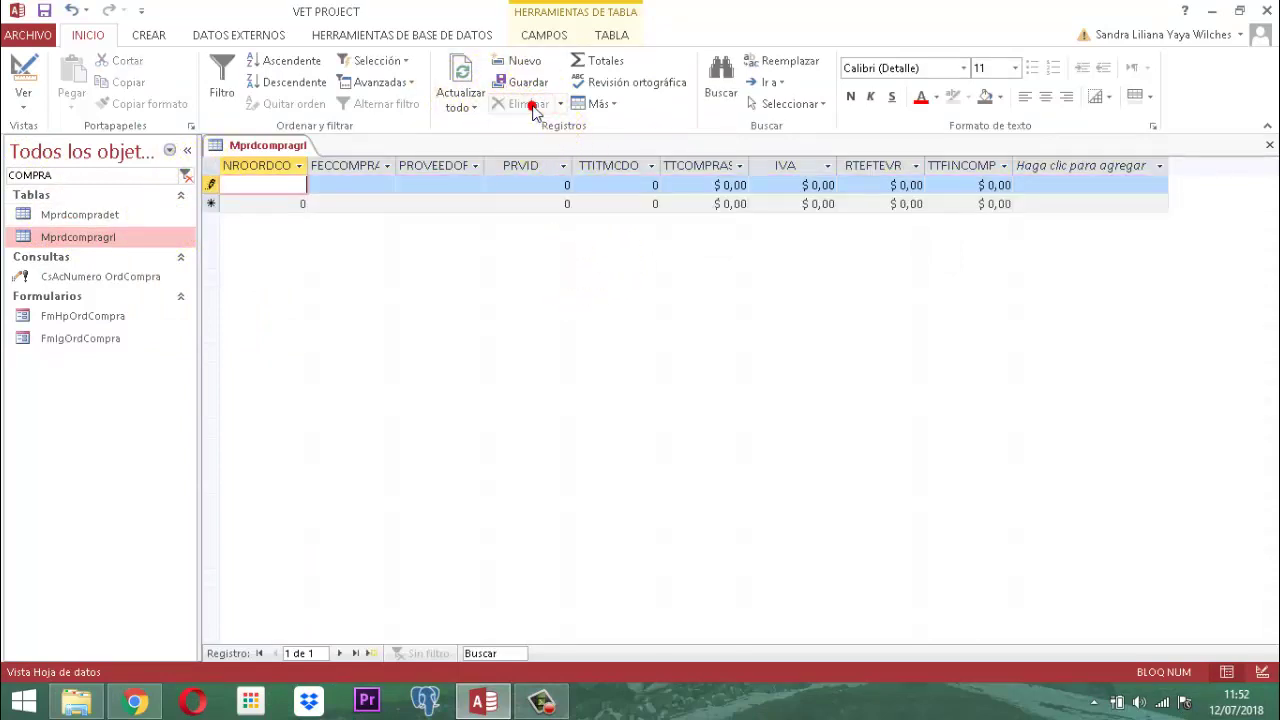
right_click(277, 145)
click(316, 178)
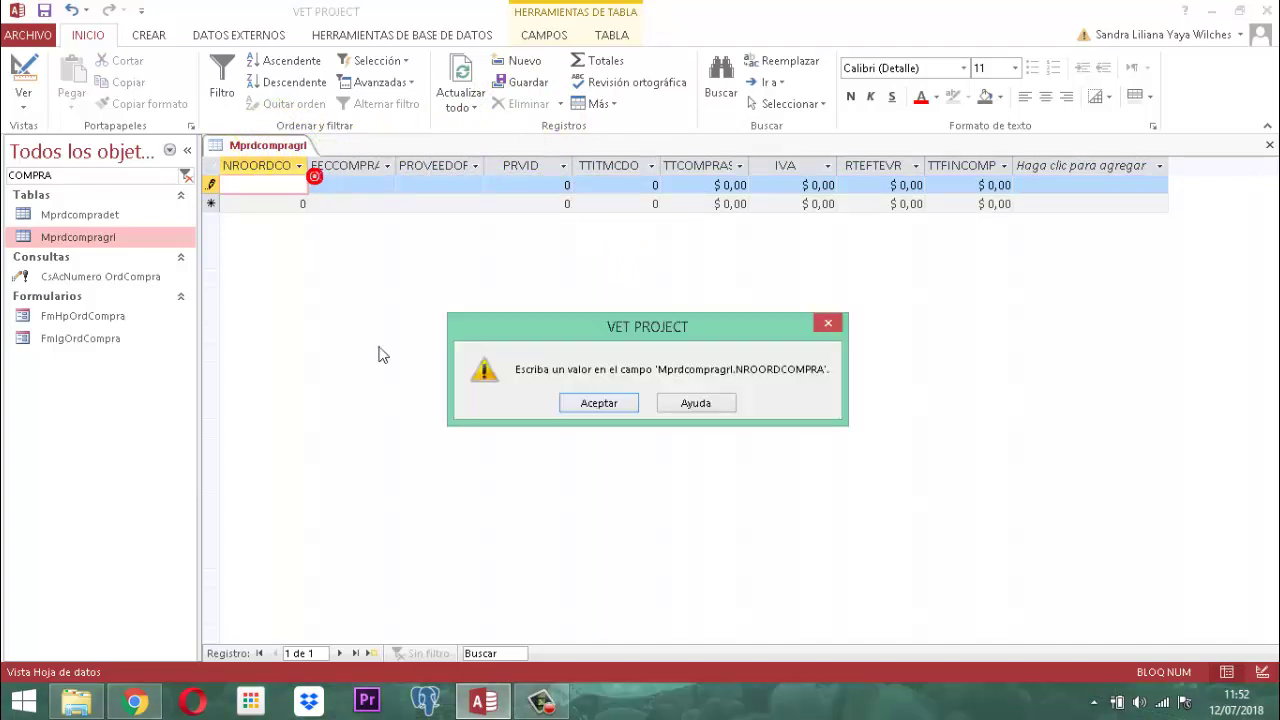
click(603, 401)
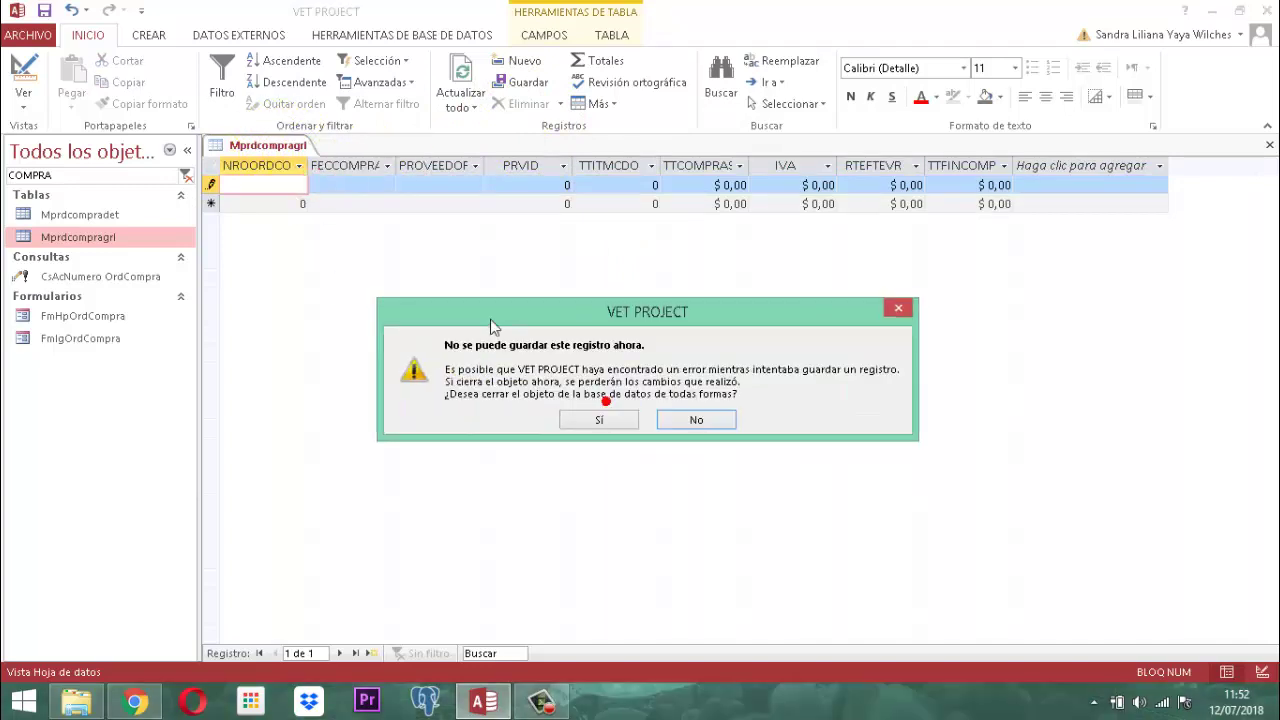
click(603, 418)
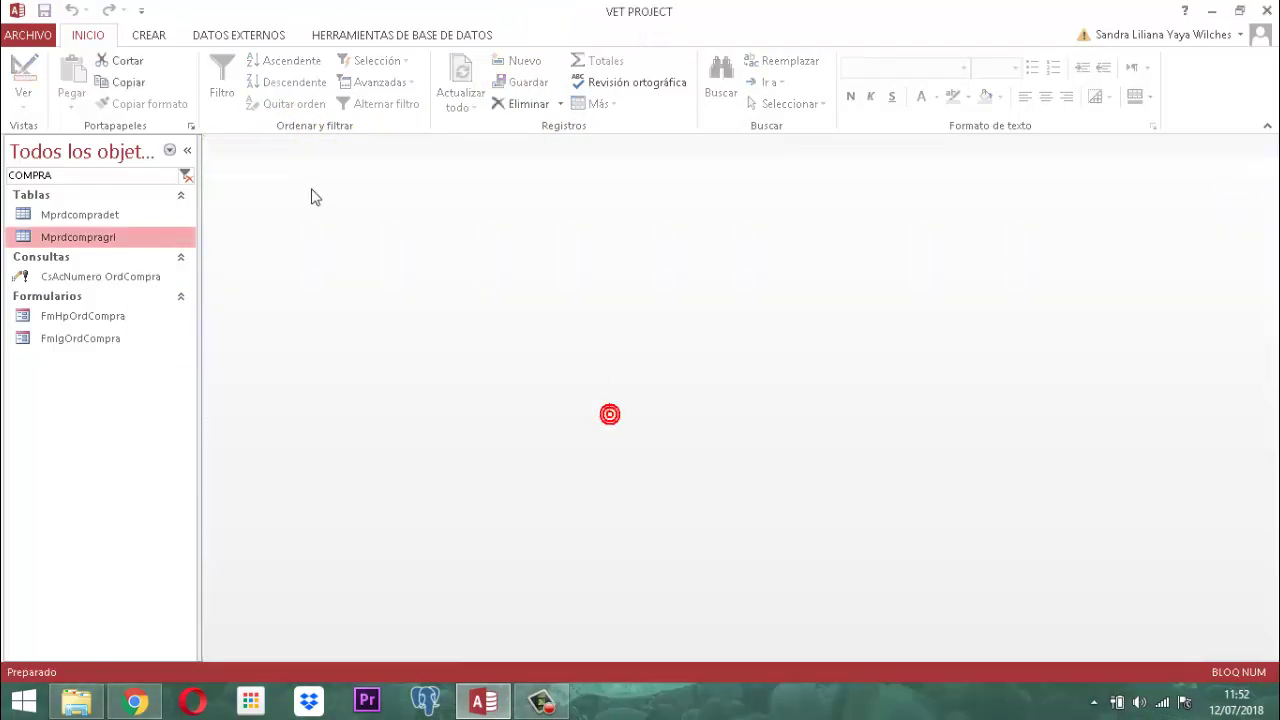
Reopen the Mprdcompragrl table to check its remaining records, then close it
double_click(88, 237)
right_click(265, 145)
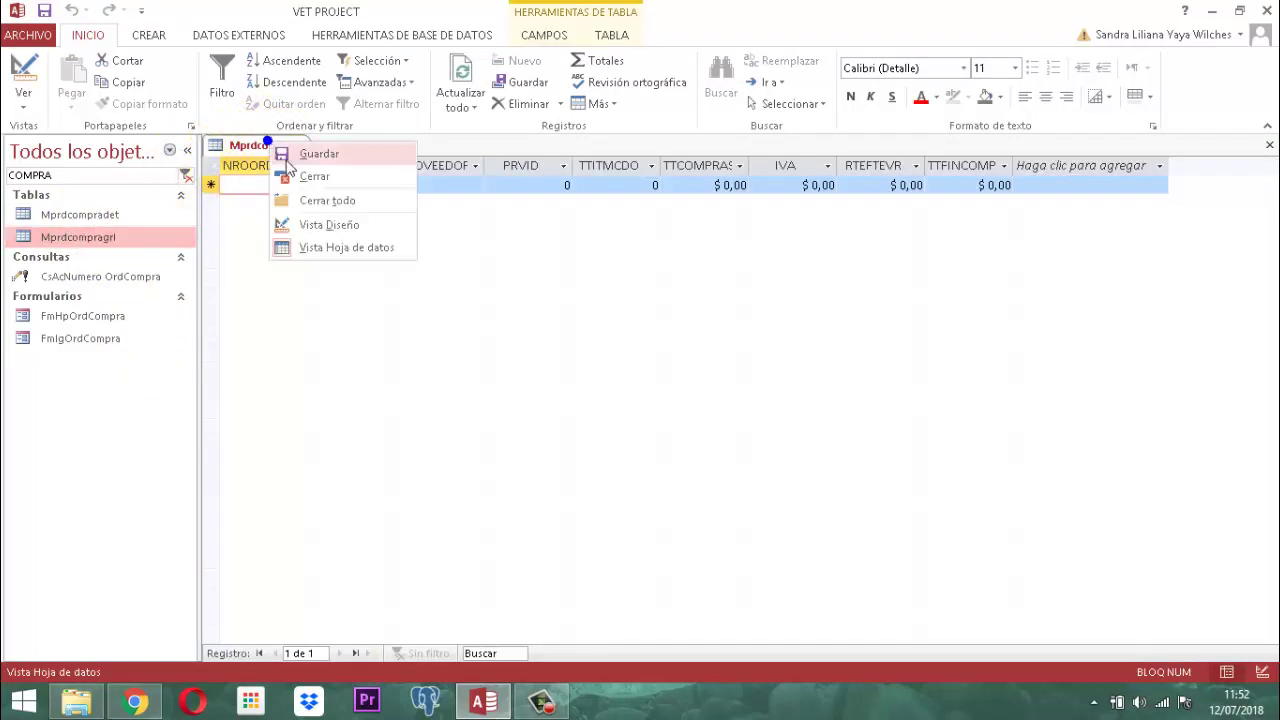
click(316, 180)
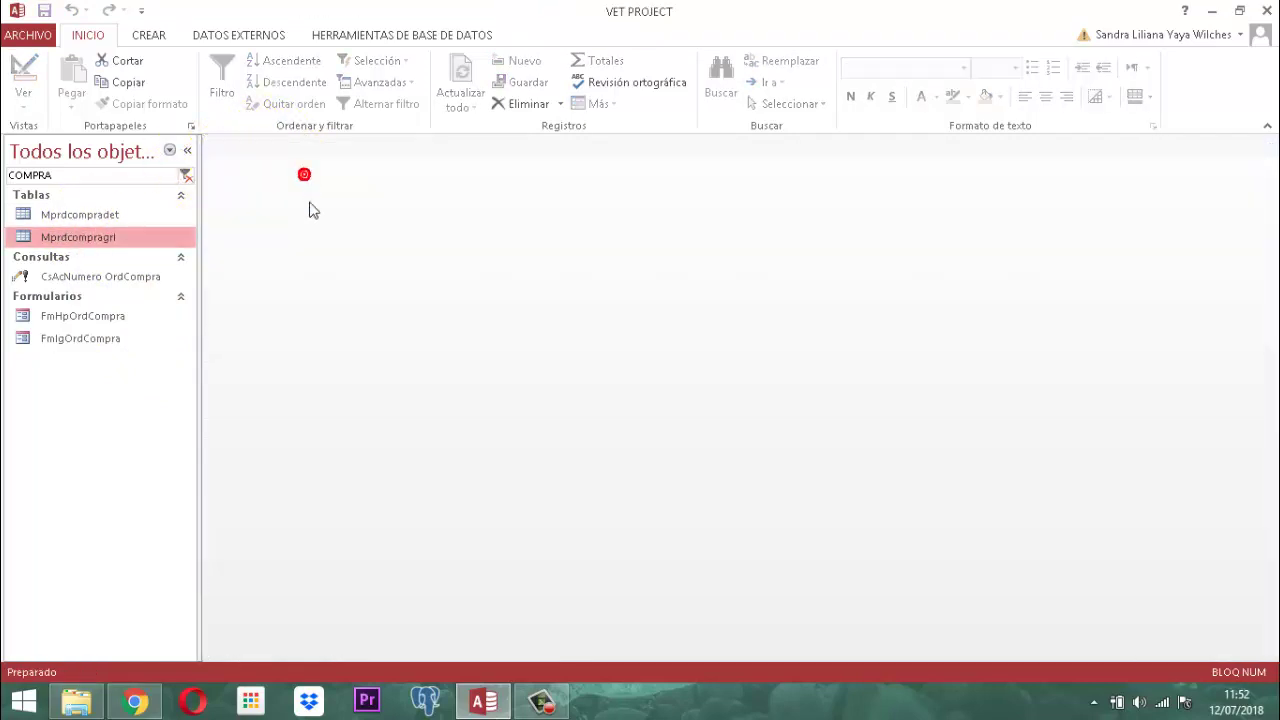
Open the FmIgOrdCompra form in design view and review its event procedure code, then return to the form design
click(90, 341)
right_click(92, 343)
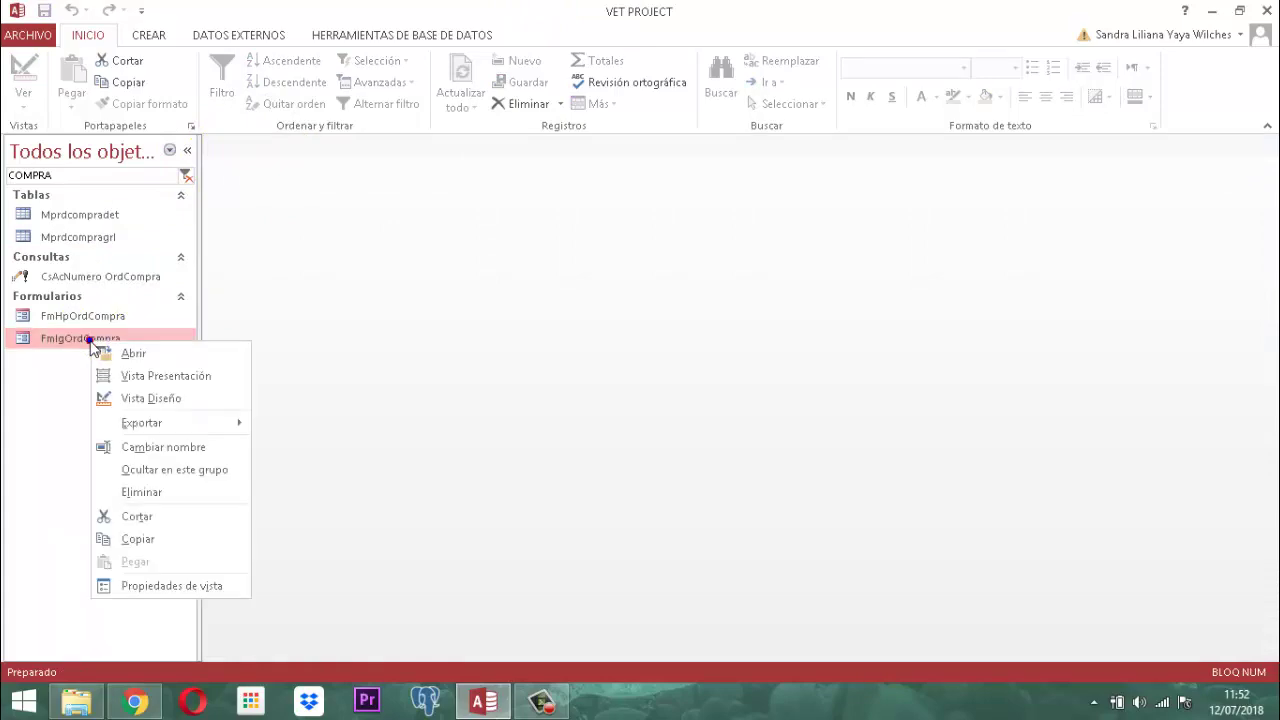
click(145, 397)
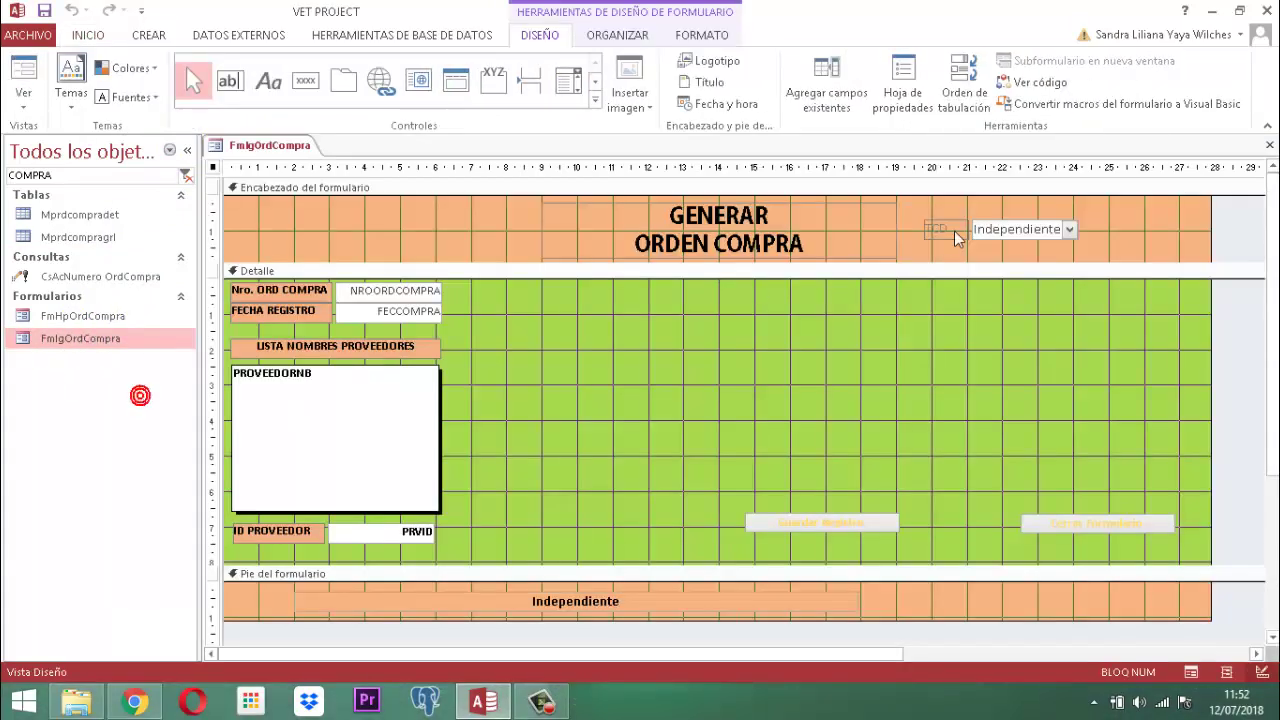
click(1038, 83)
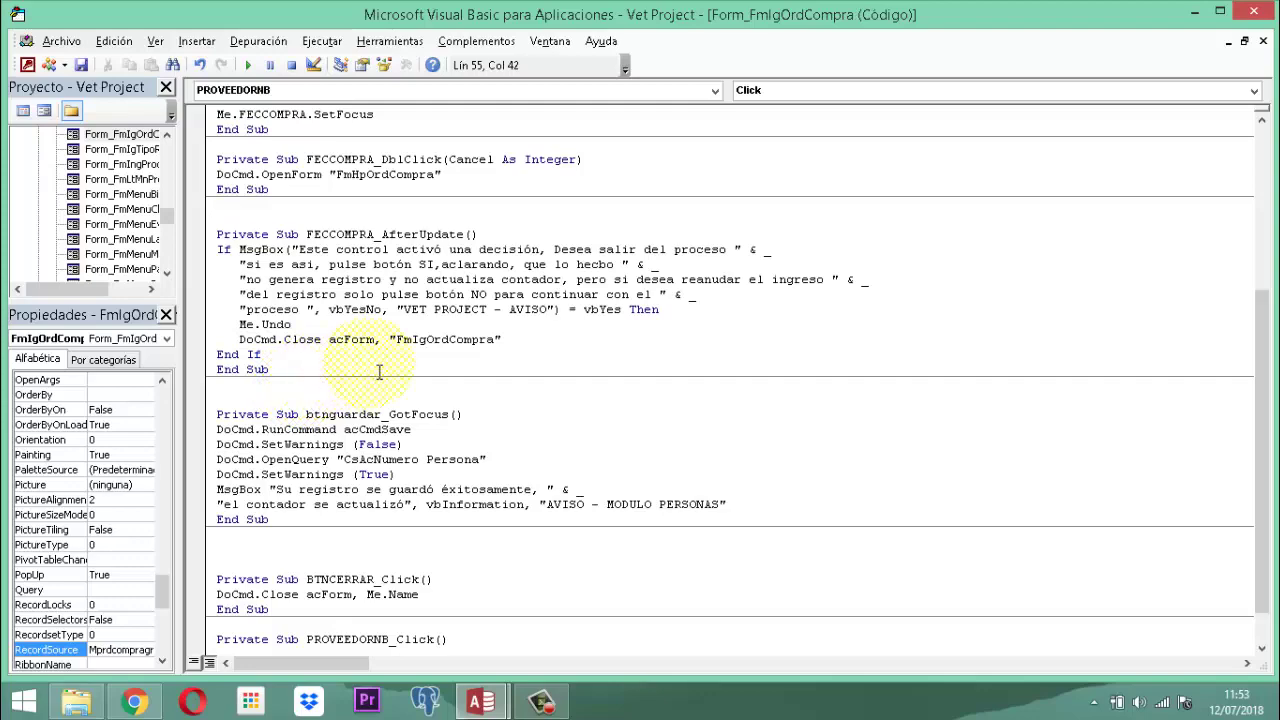
key(alt+F11)
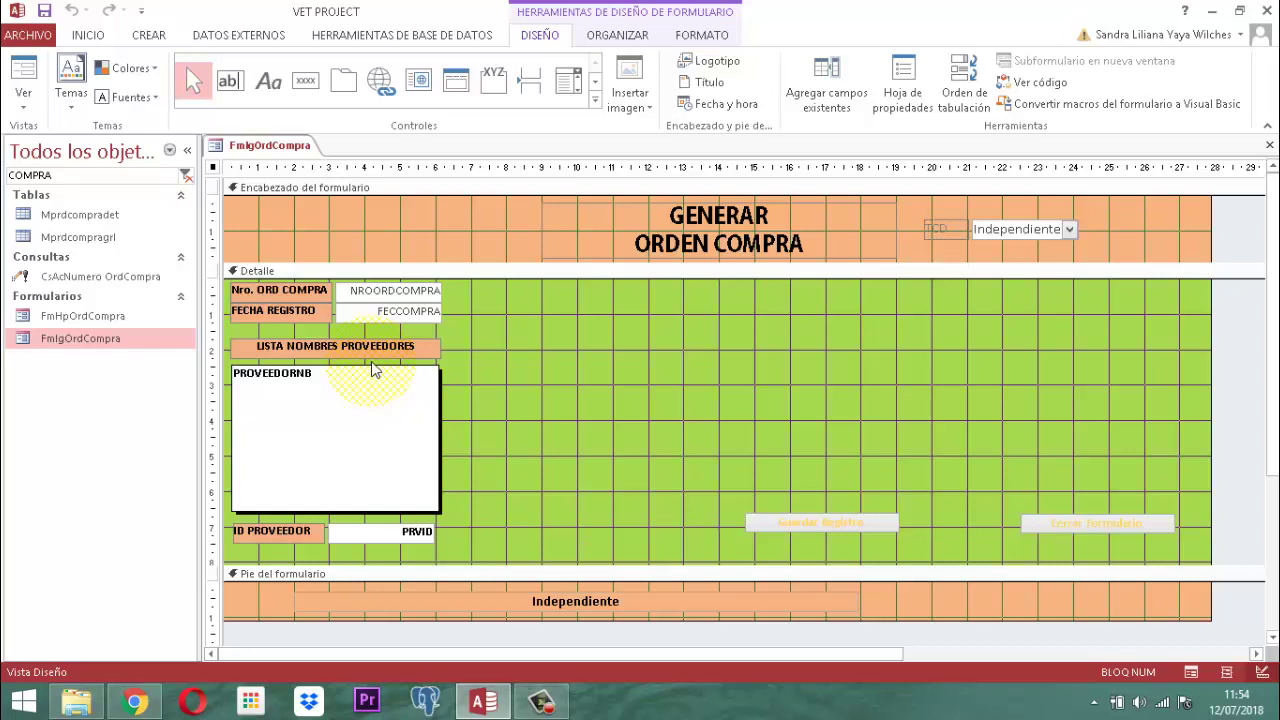
In the Detalle section's tab order, place PROVEEDORNB and PRVID after FECCOMPRA and ahead of btnguardar, then save the form
click(527, 271)
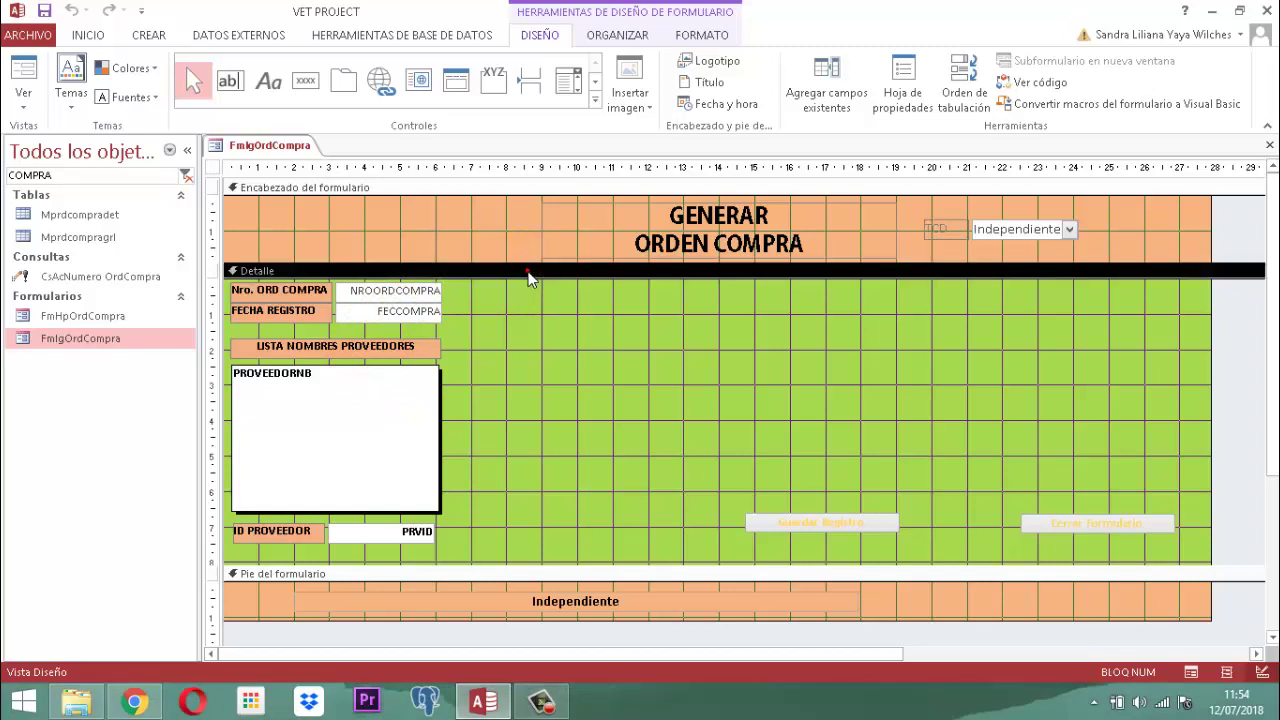
click(957, 90)
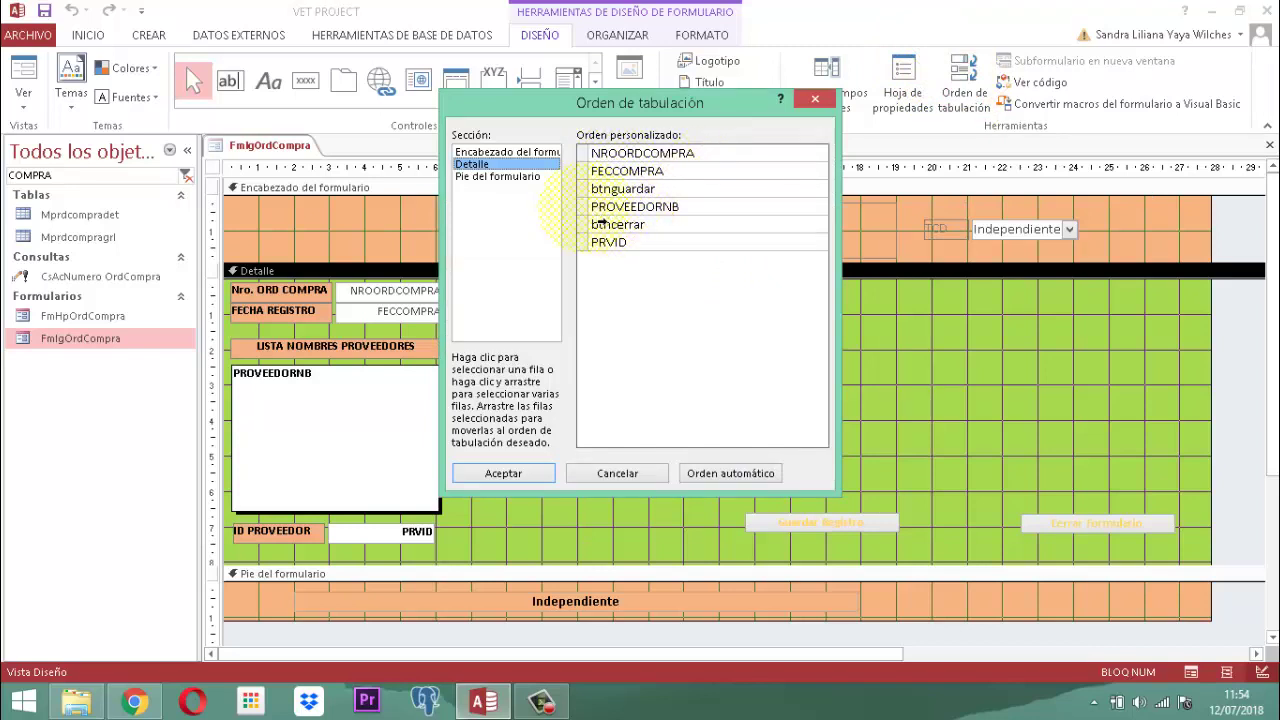
drag(584, 206, 585, 188)
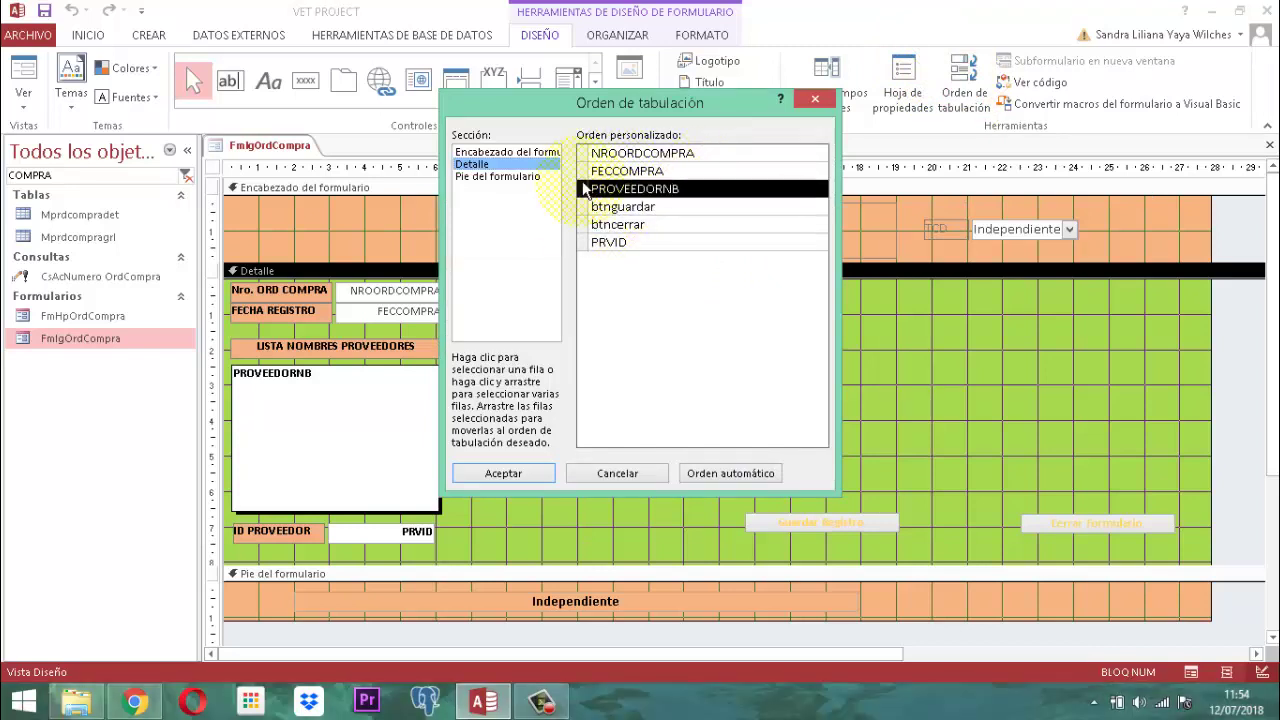
click(582, 245)
drag(582, 250, 585, 204)
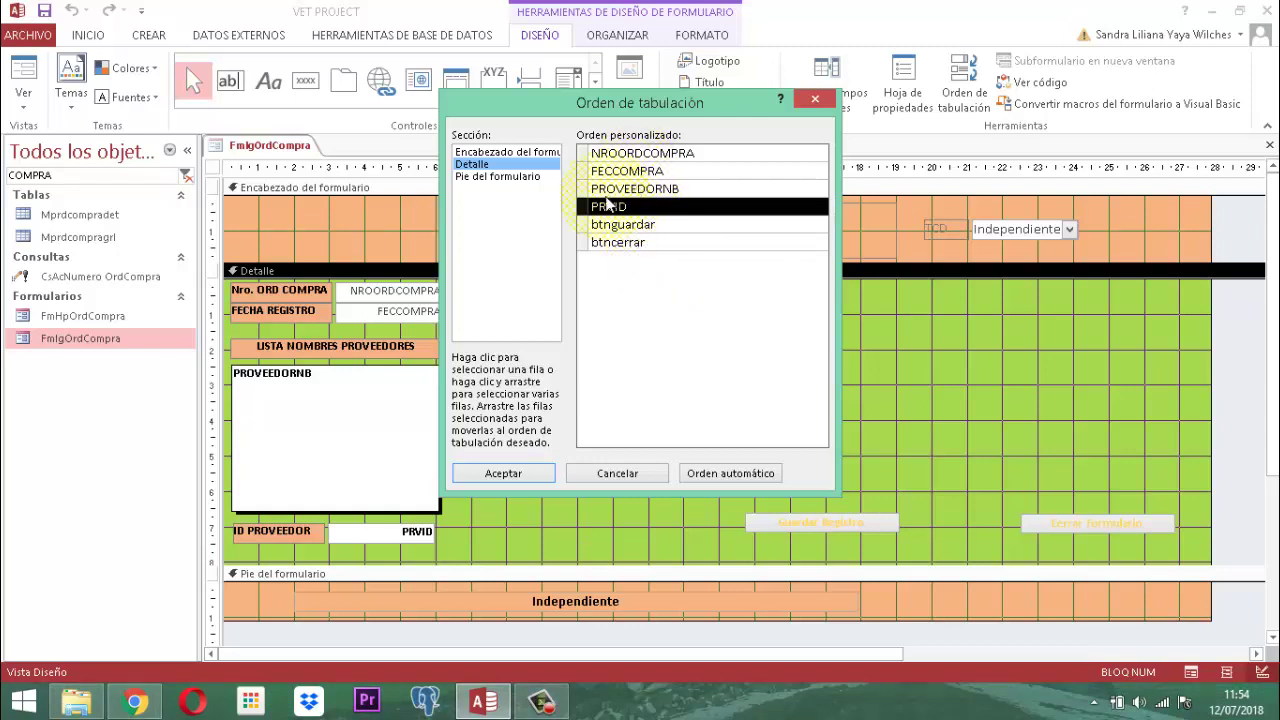
click(503, 474)
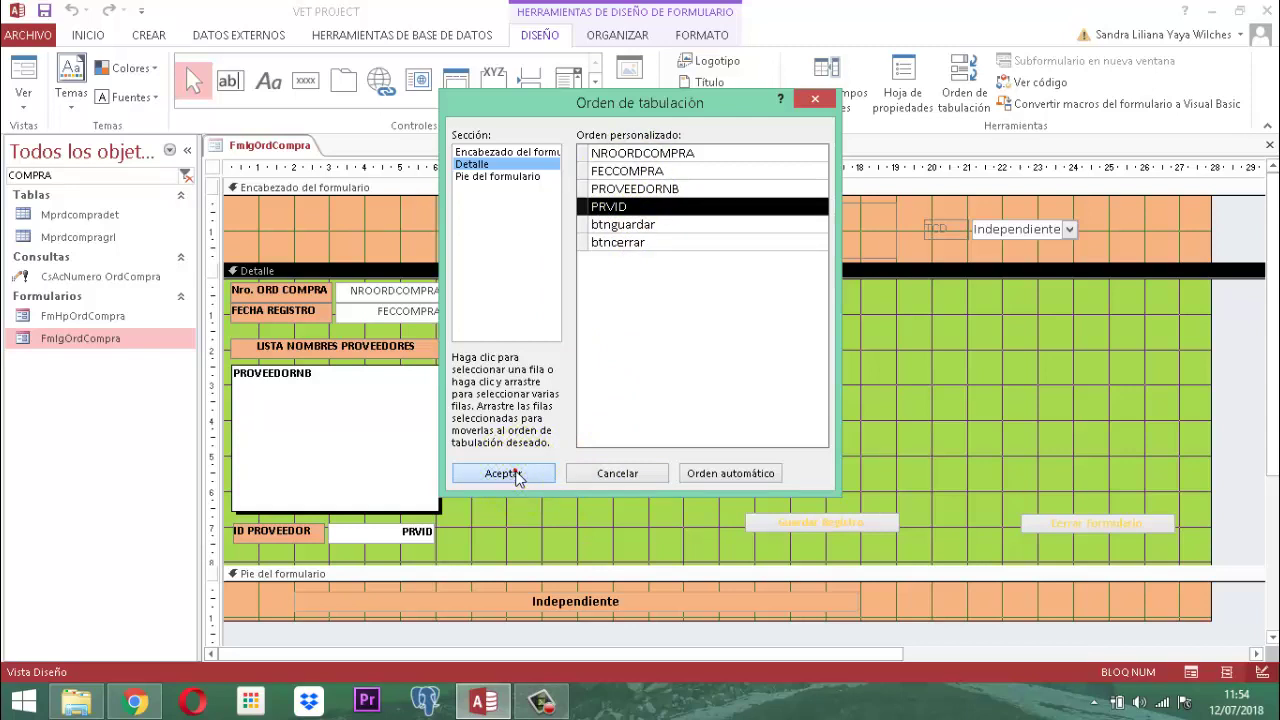
right_click(270, 155)
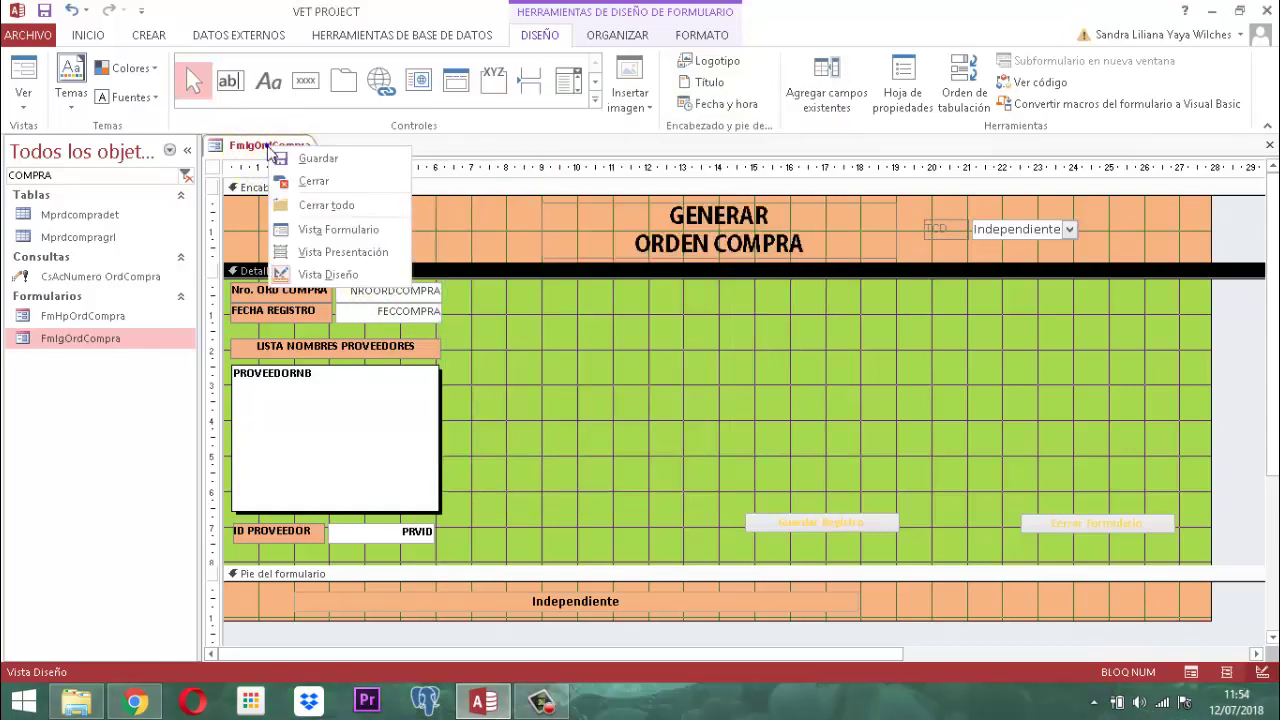
click(278, 157)
Switch FmIgOrdCompra to form view, enter 12/07/2018 as the registration date, and answer No to the exit notice
right_click(275, 152)
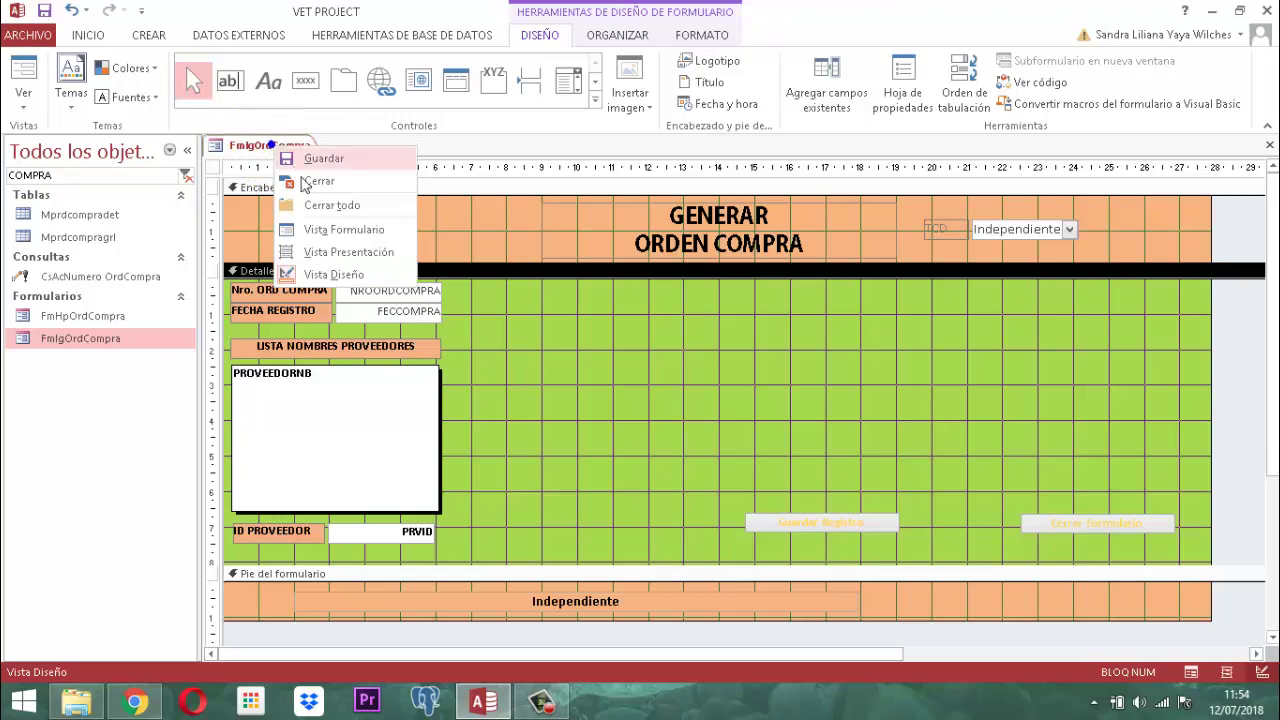
click(312, 230)
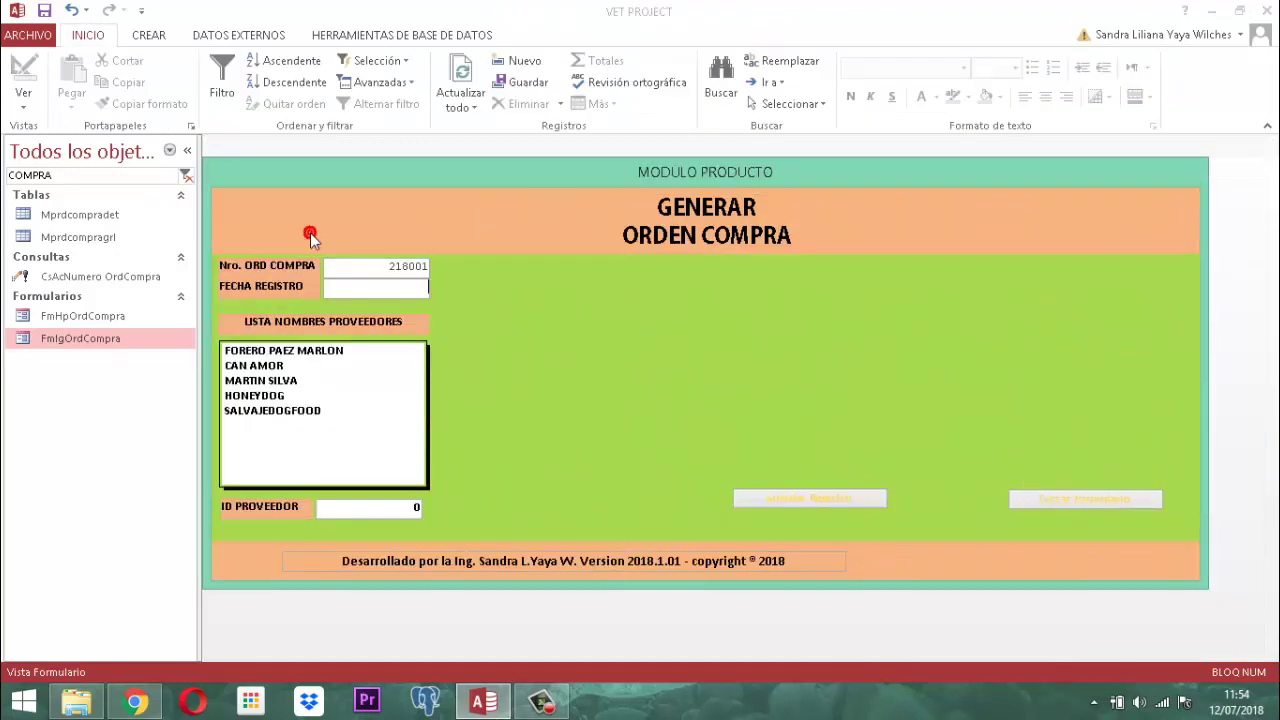
click(394, 286)
text(12/07/)
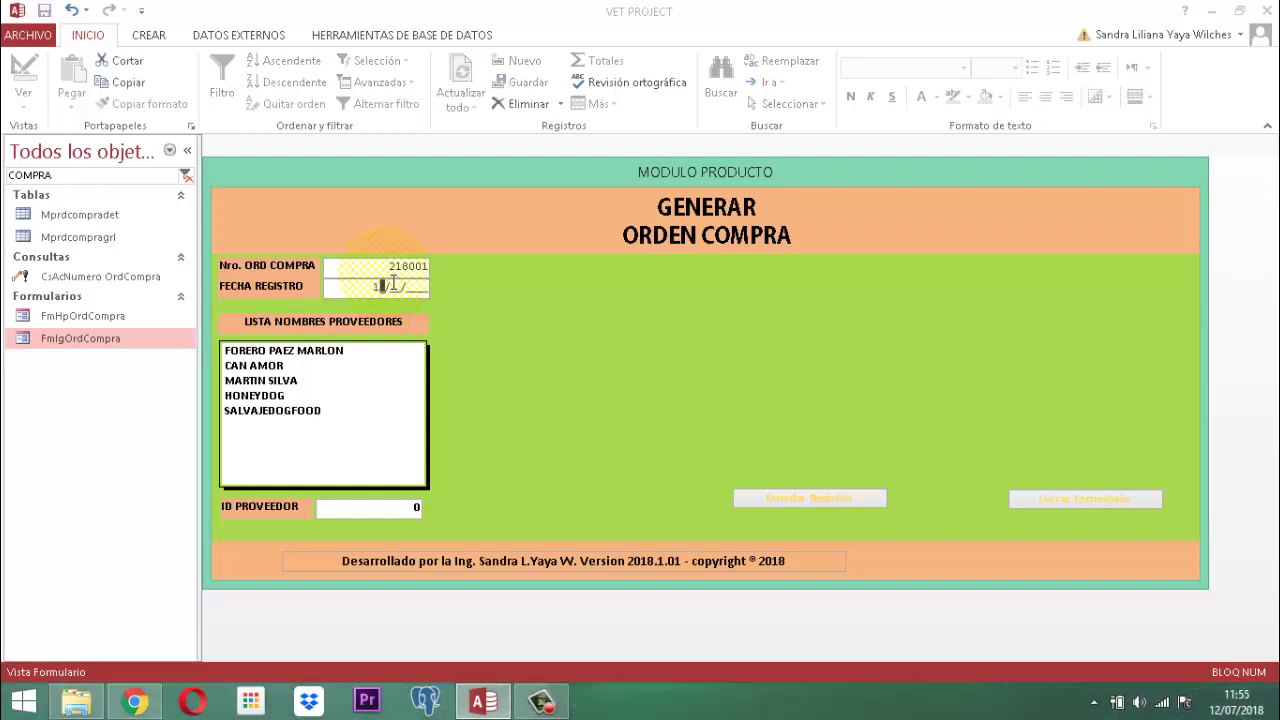
text(2018)
key(Return)
key(n)
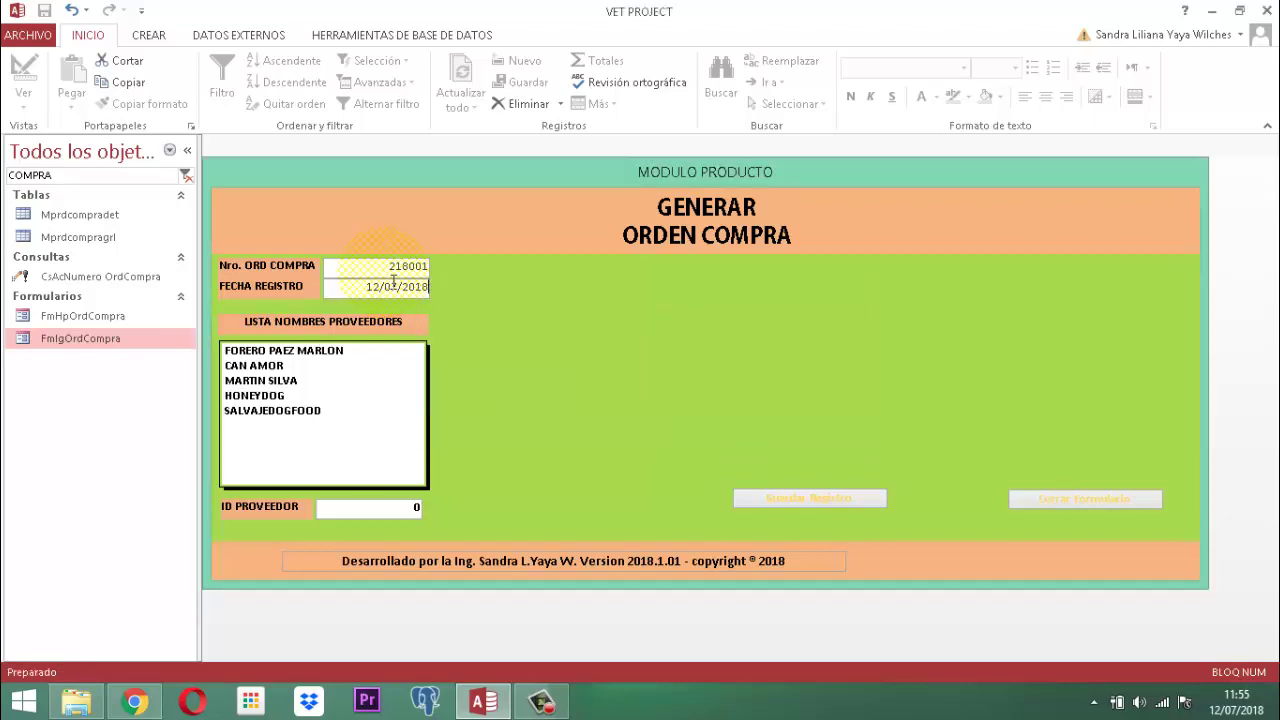
Step through the supplier names list to test the ID PROVEEDOR field, leave CAN AMOR selected, and move to the ID field
key(Down)
key(Down)
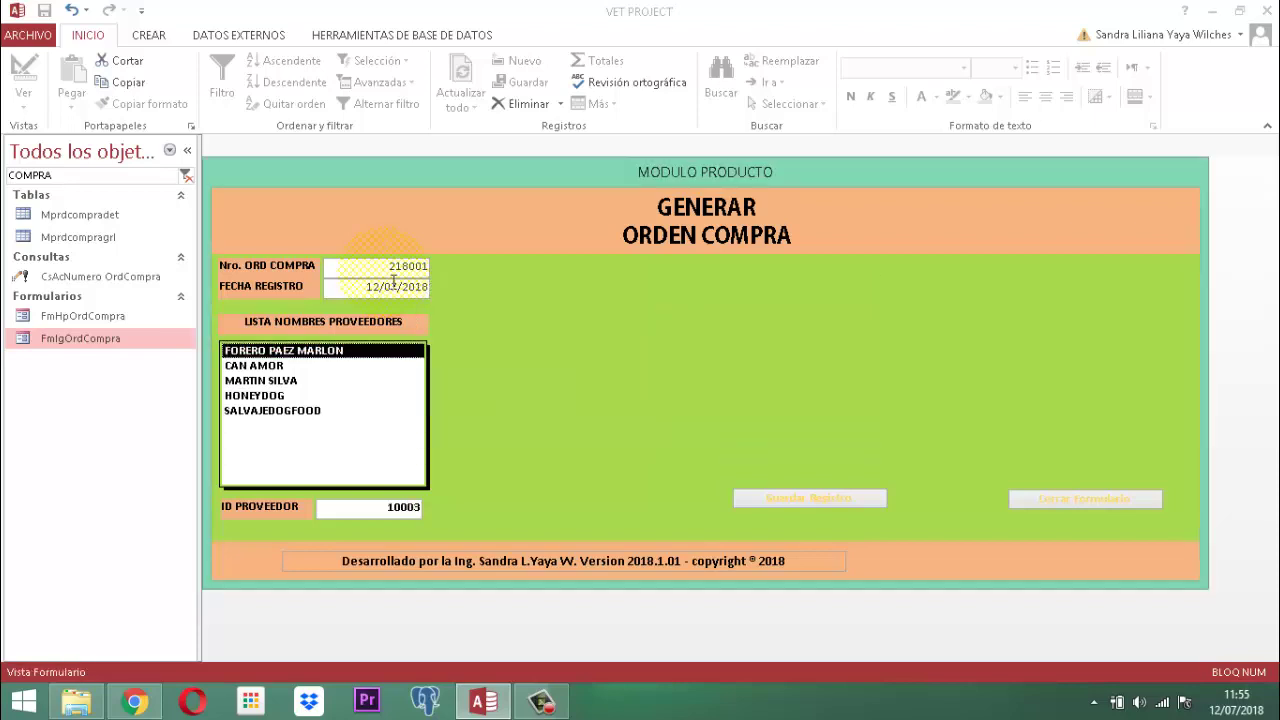
key(Down)
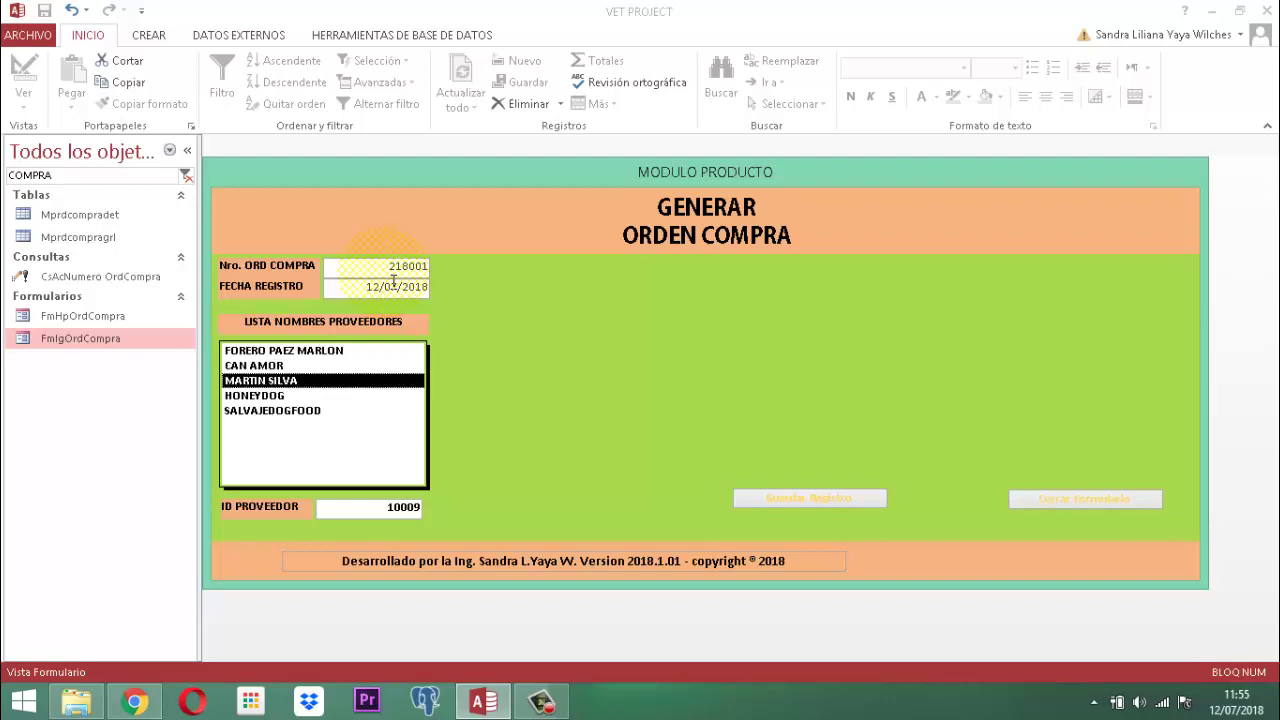
key(Down)
key(Down)
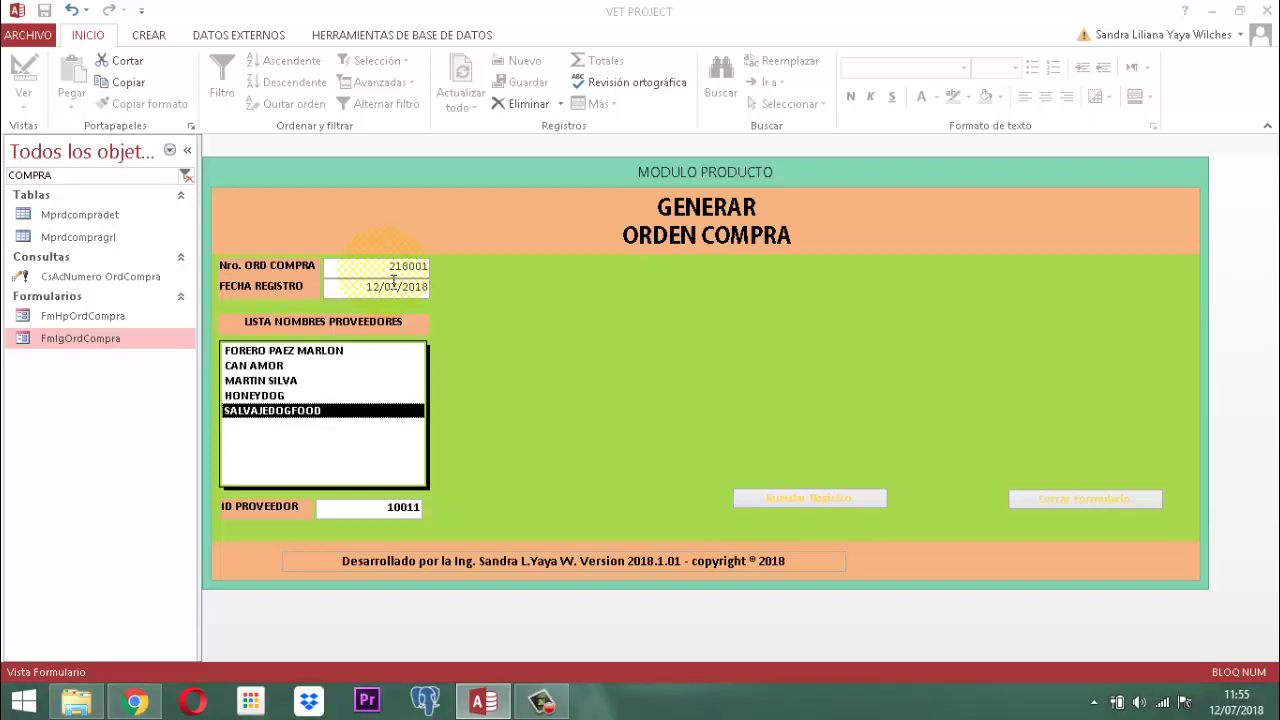
key(Up)
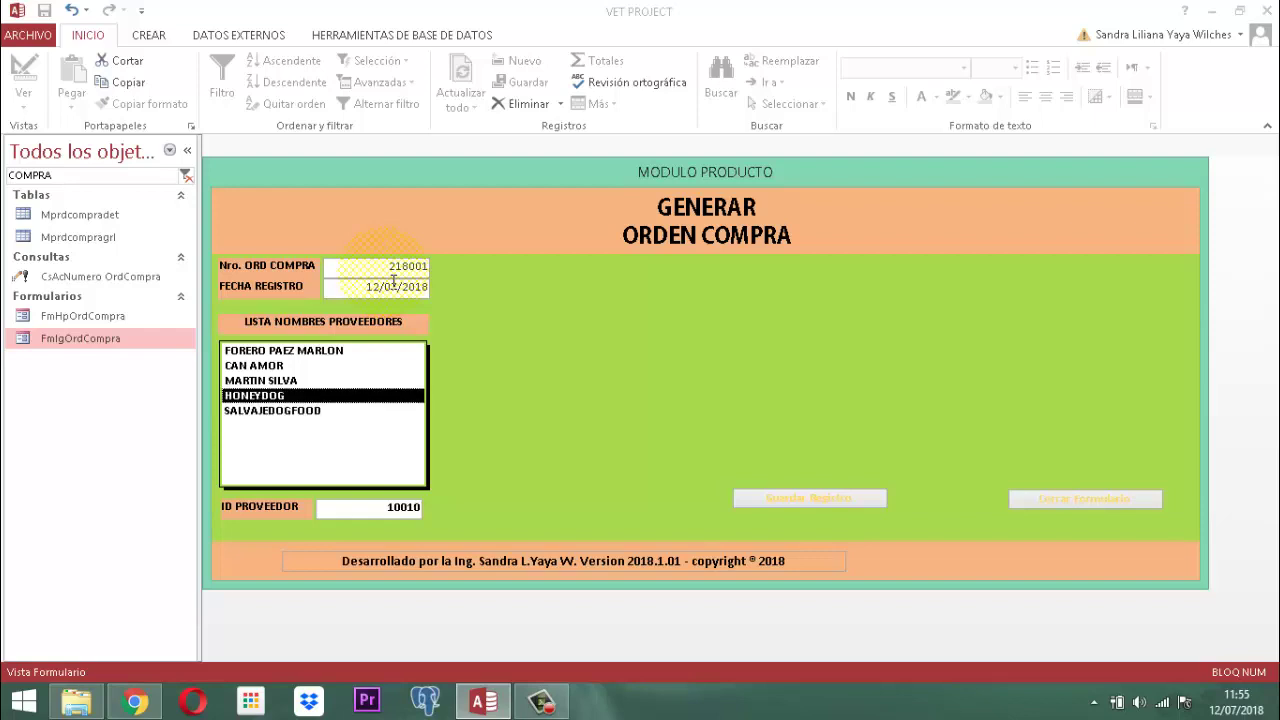
key(Up)
key(Up)
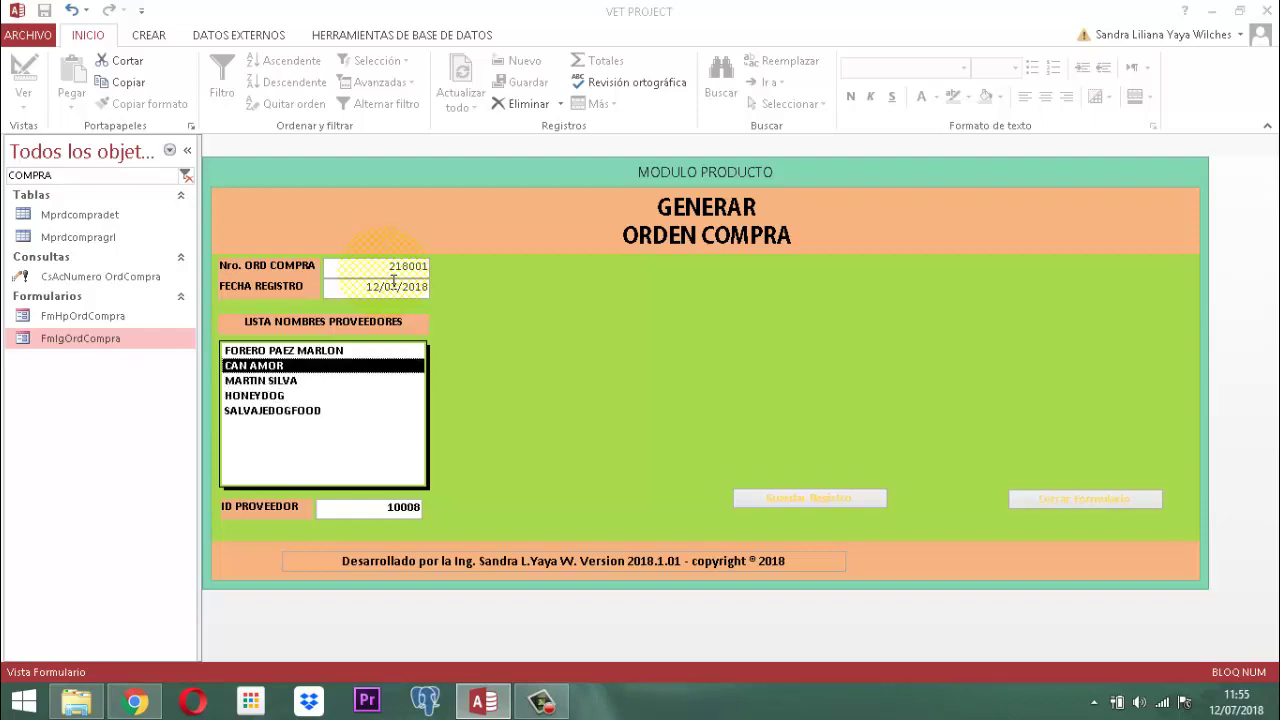
key(Up)
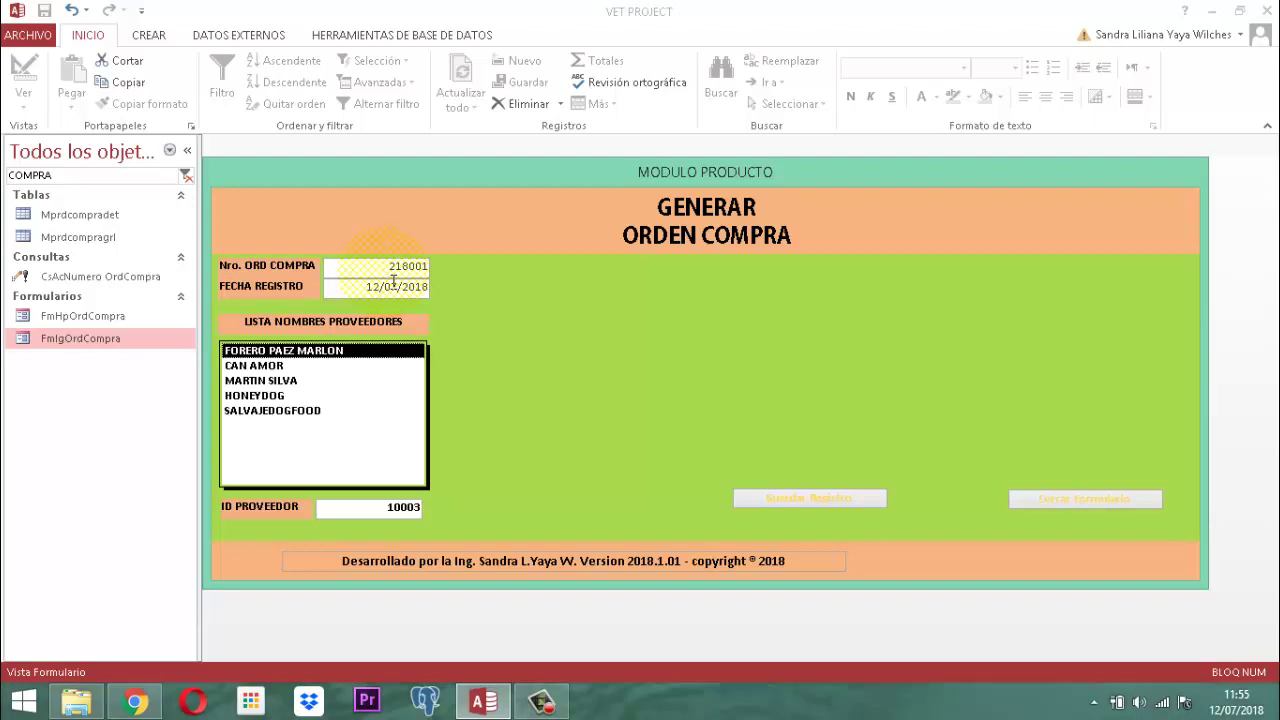
key(Down)
key(Tab)
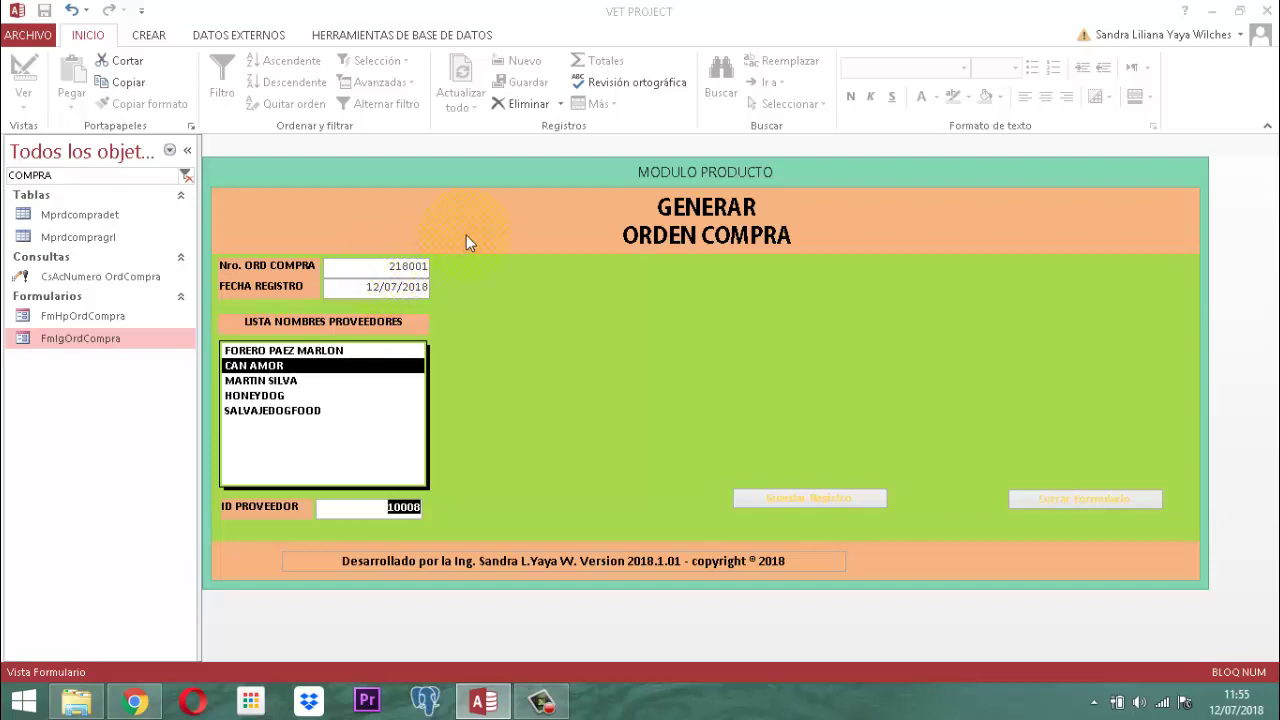
Close the FmIgOrdCompra form with the CAN AMOR purchase order entered
right_click(748, 169)
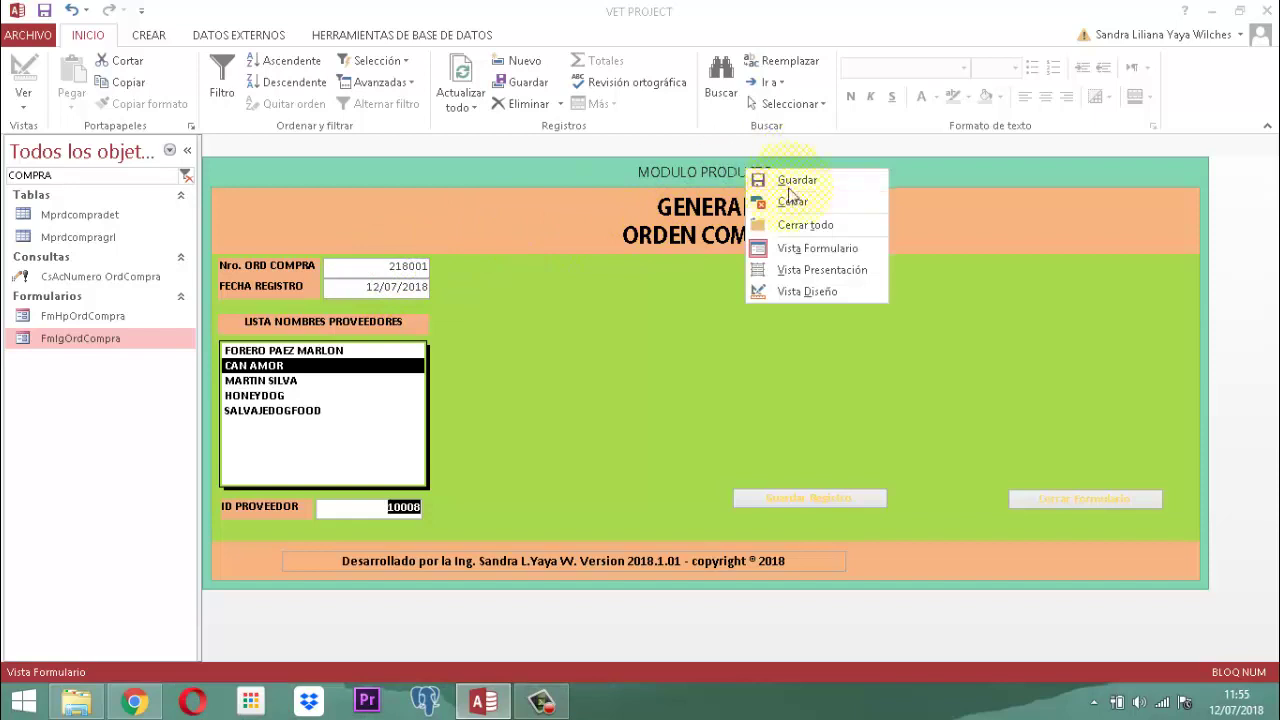
right_click(776, 163)
right_click(772, 175)
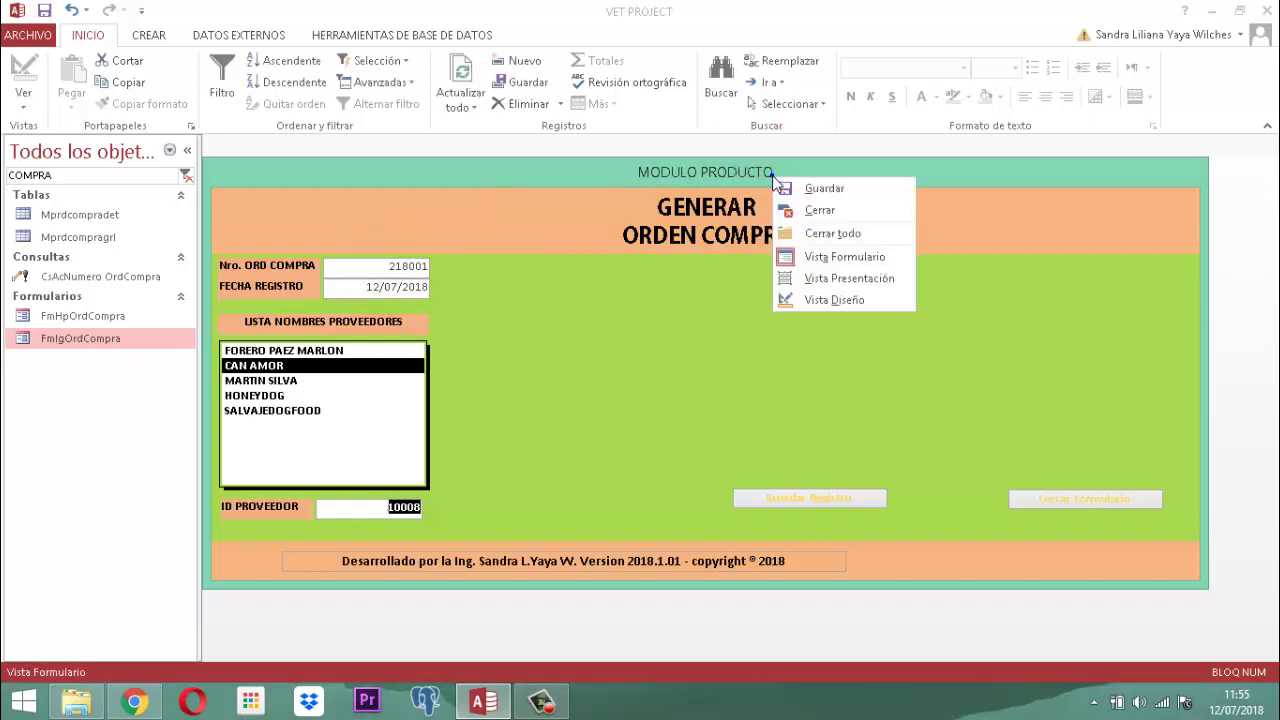
click(815, 211)
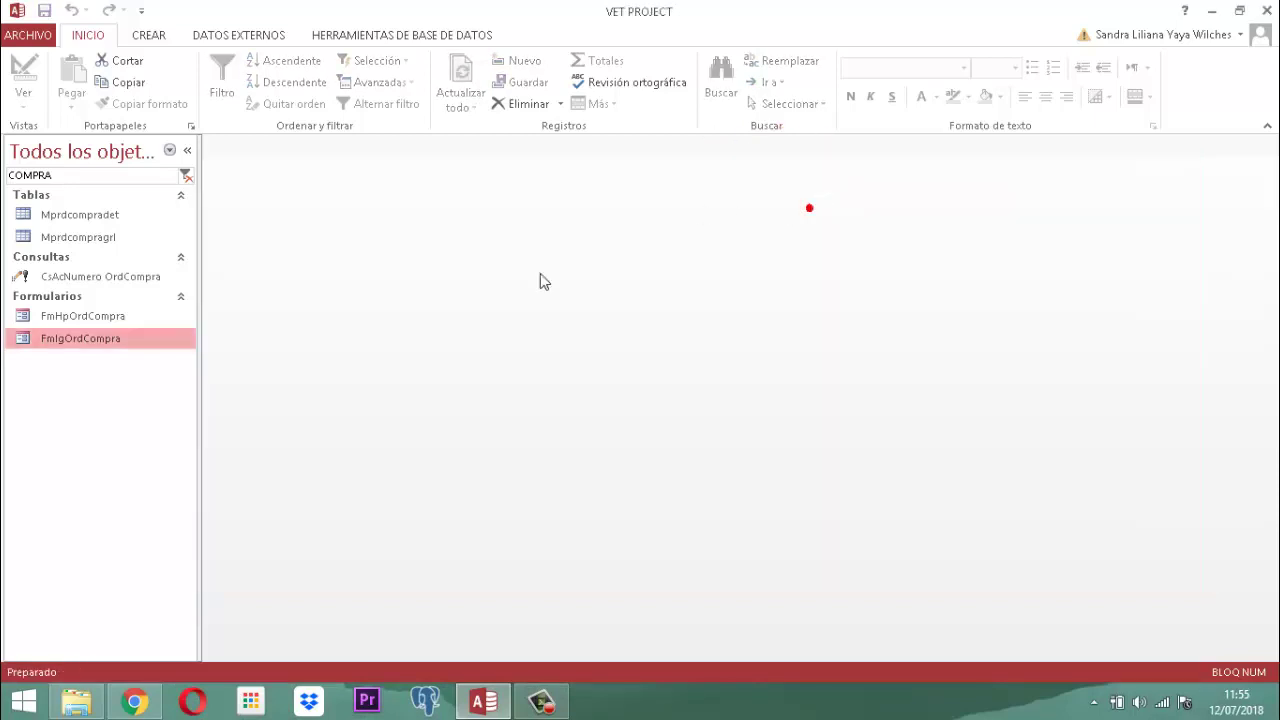
Open the Mprdcompragrl table to check the stored supplier name and PRVID, then close the table
double_click(43, 238)
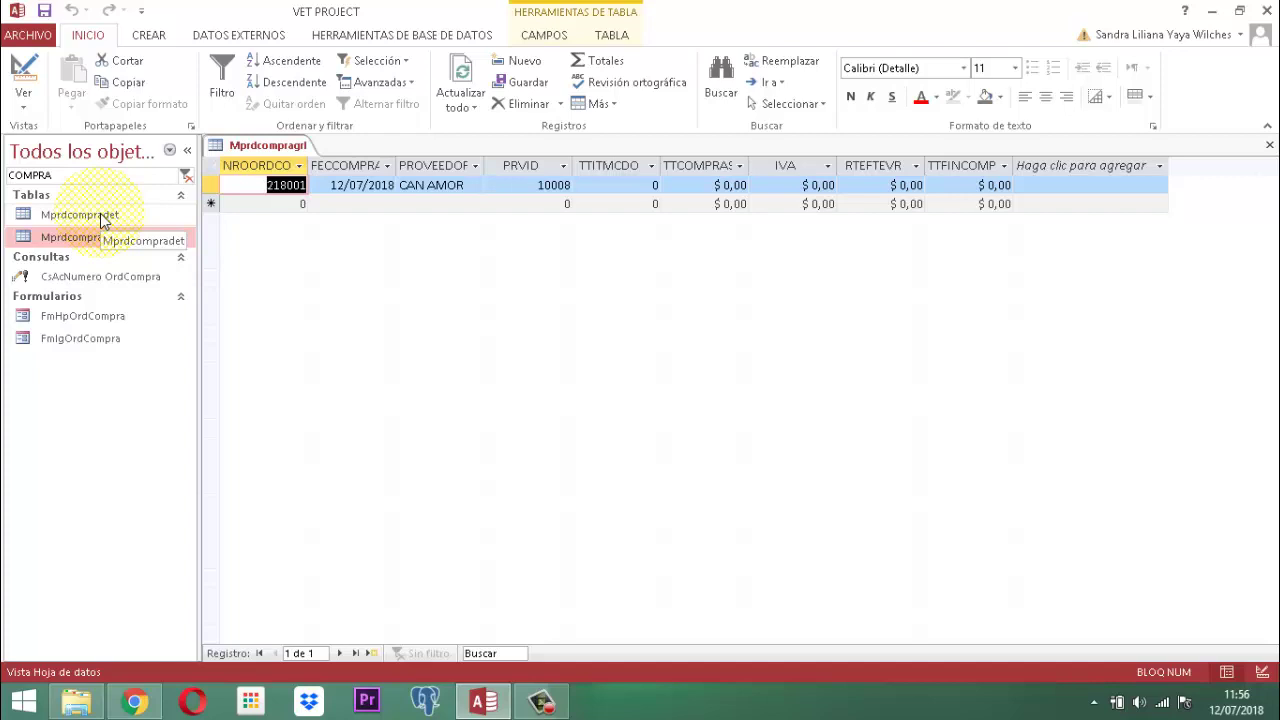
right_click(264, 144)
click(313, 189)
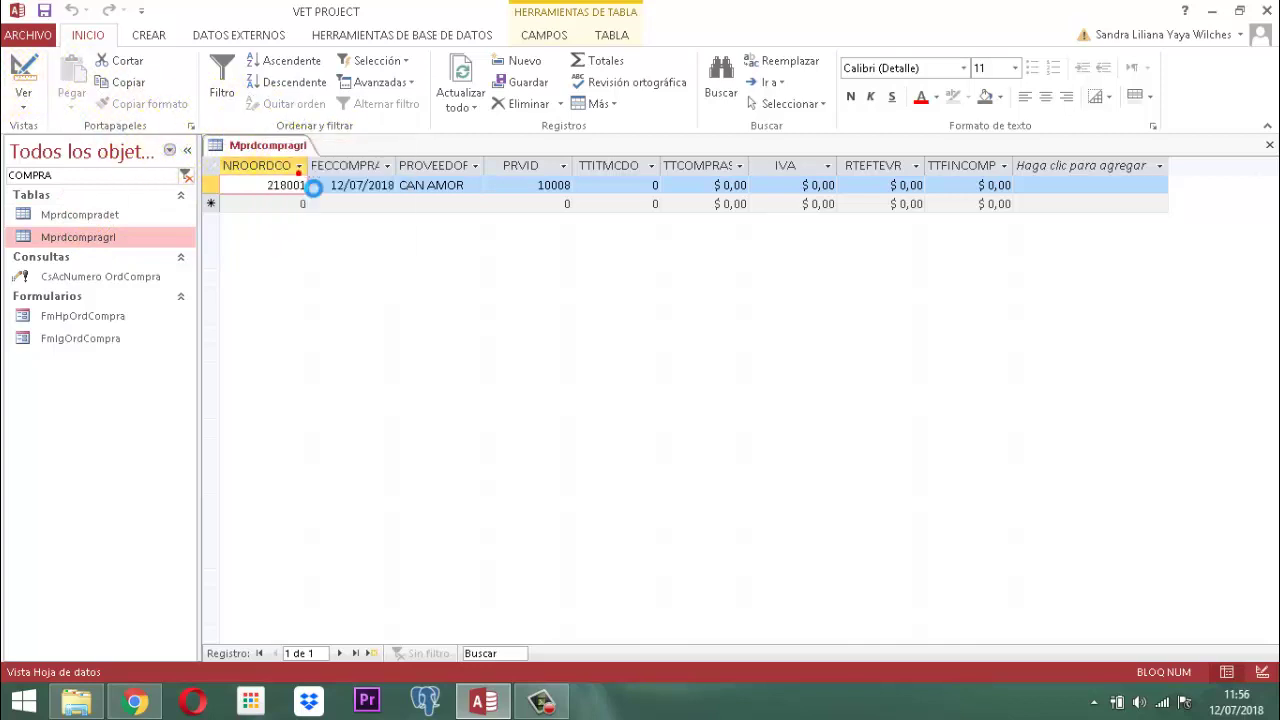
Close the Vet Project database and the software veterinarias folder window
click(1265, 14)
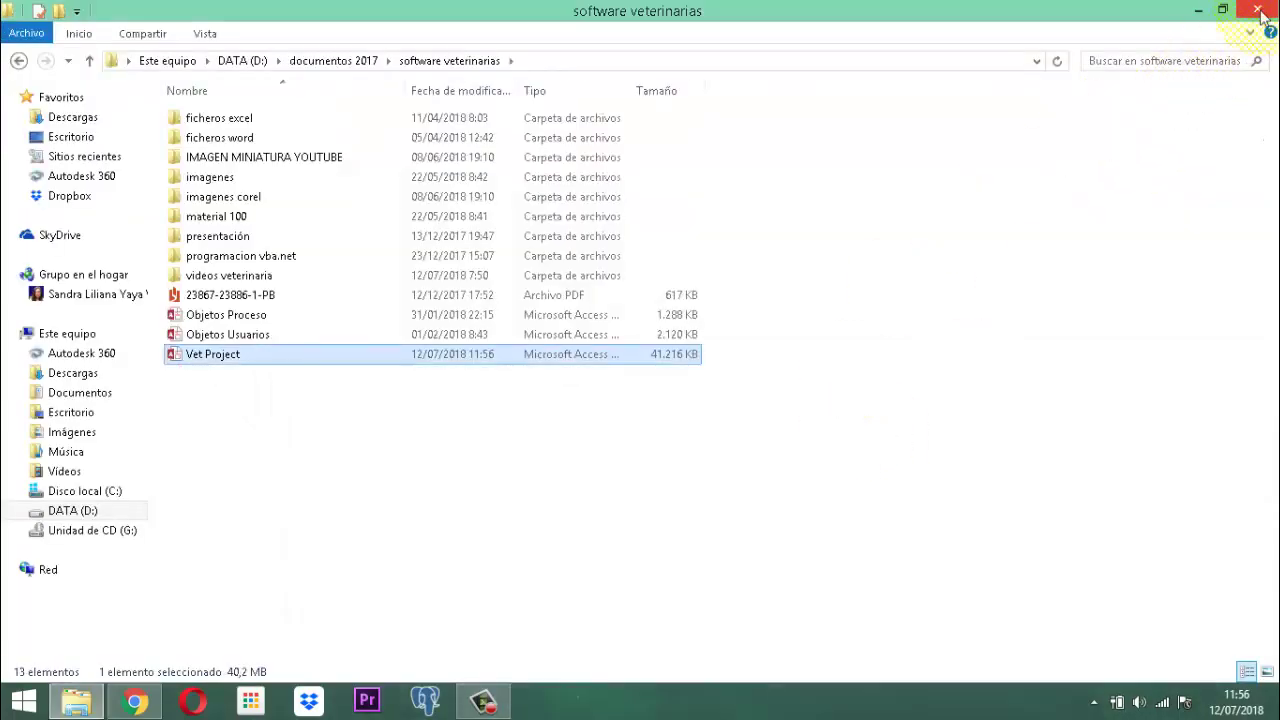
click(1262, 12)
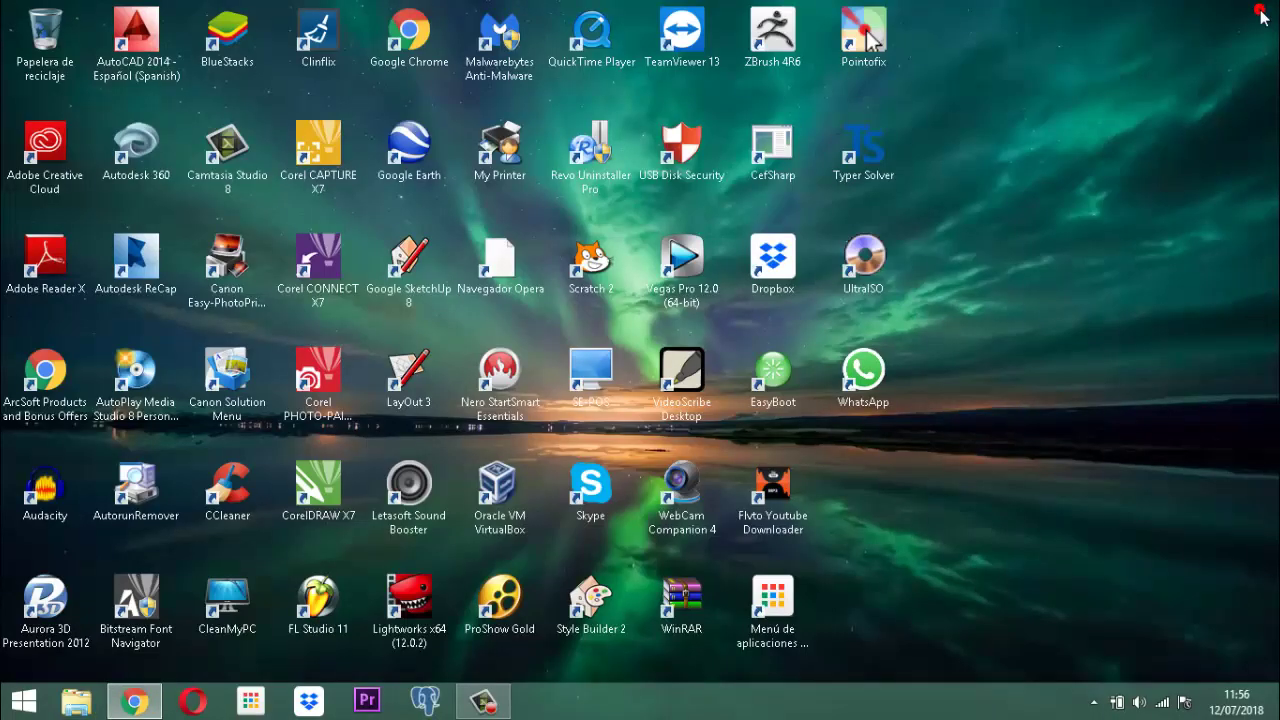